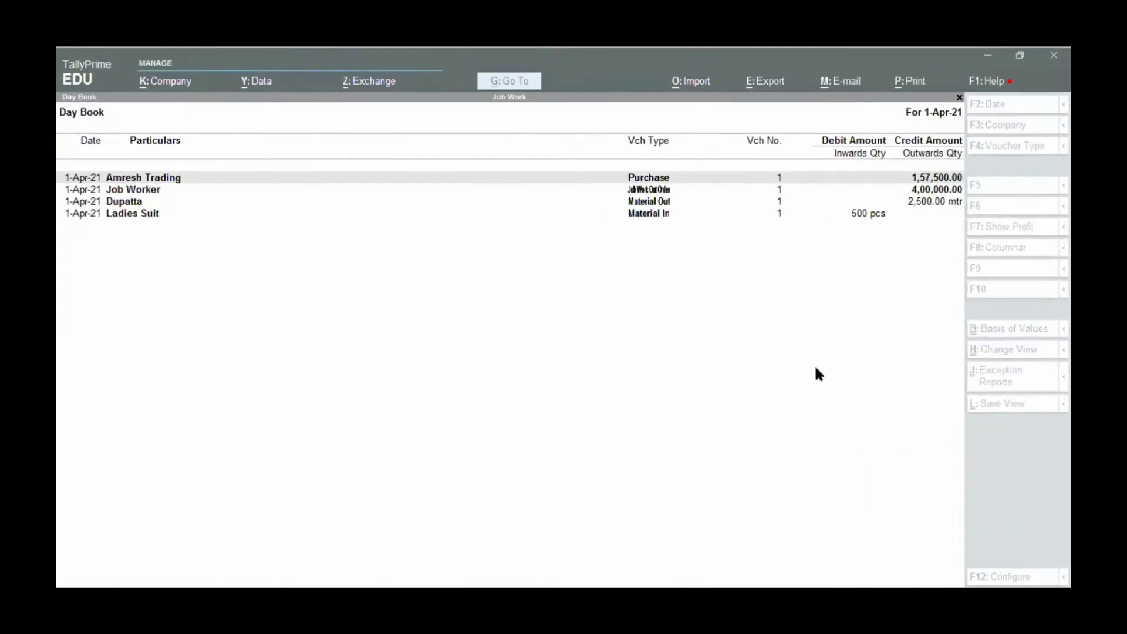
- Open the blank stock item creation form from the masters list to view its fields, and leave it without saving
{"action": "key", "text": "Escape"}
{"action": "key", "text": "Escape"}
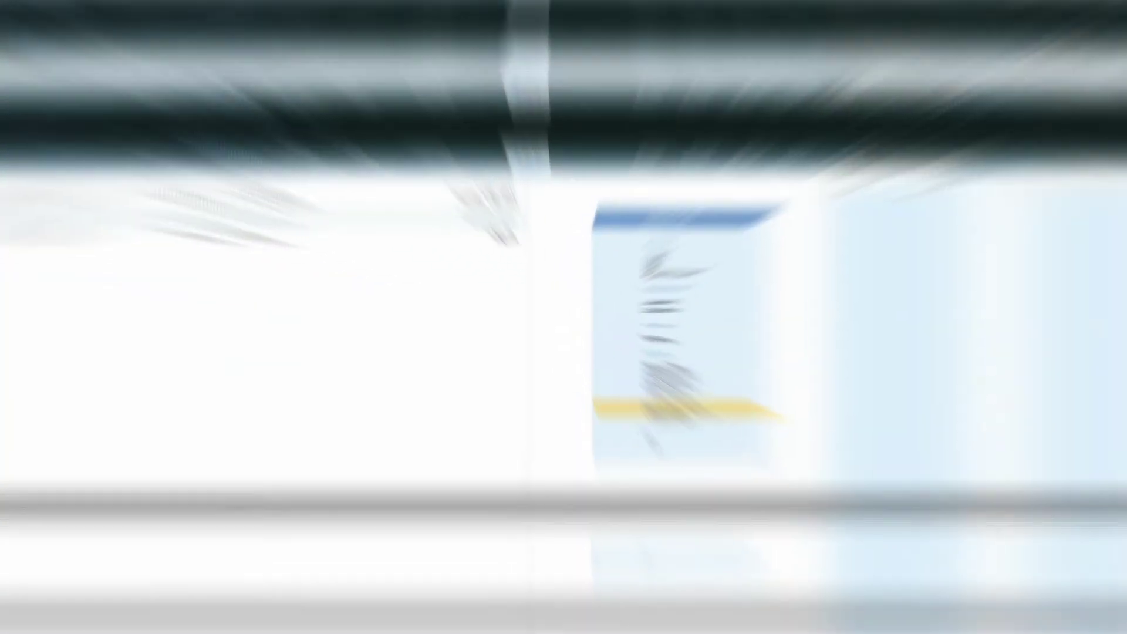
{"action": "key", "text": "Up"}
{"action": "key", "text": "Up"}
{"action": "key", "text": "Up"}
{"action": "key", "text": "Up"}
{"action": "key", "text": "Up"}
{"action": "key", "text": "Up"}
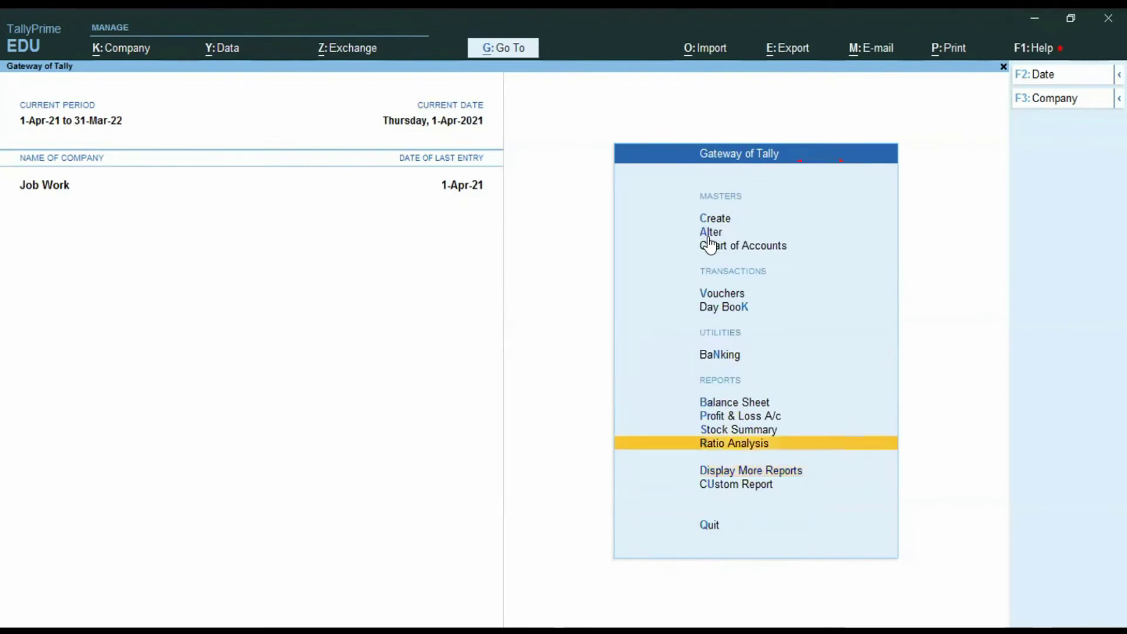
{"action": "key", "text": "Up"}
{"action": "key", "text": "Up"}
{"action": "key", "text": "Up"}
{"action": "key", "text": "Up"}
{"action": "key", "text": "Return"}
{"action": "key", "text": "Down"}
{"action": "key", "text": "Down"}
{"action": "key", "text": "Down"}
{"action": "key", "text": "Down"}
{"action": "key", "text": "Down"}
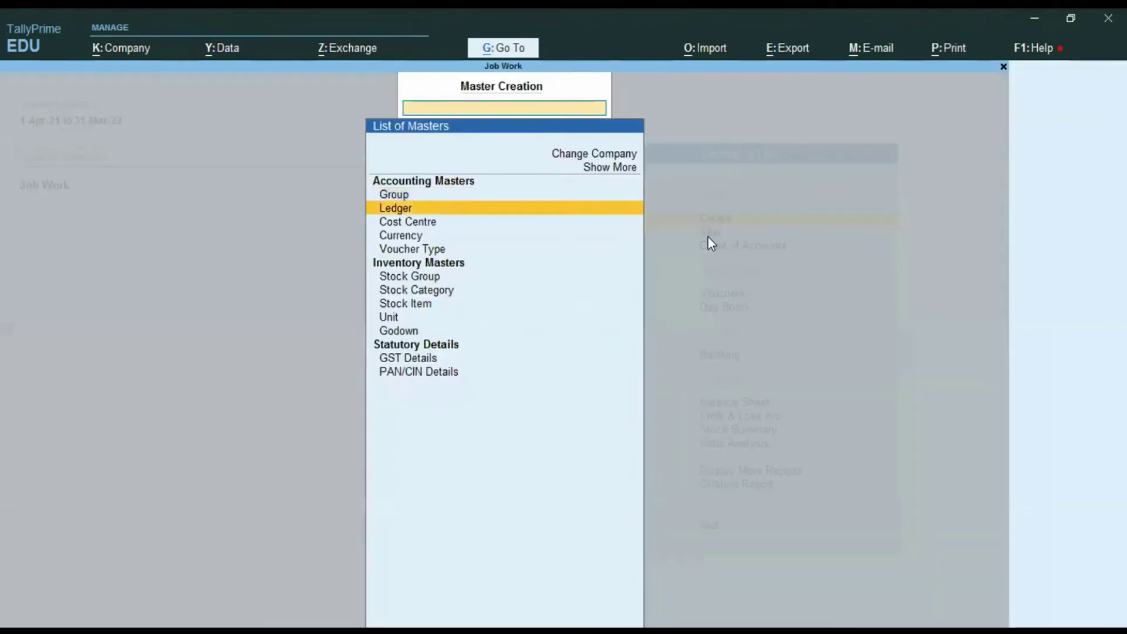
{"action": "key", "text": "Down"}
{"action": "key", "text": "Down"}
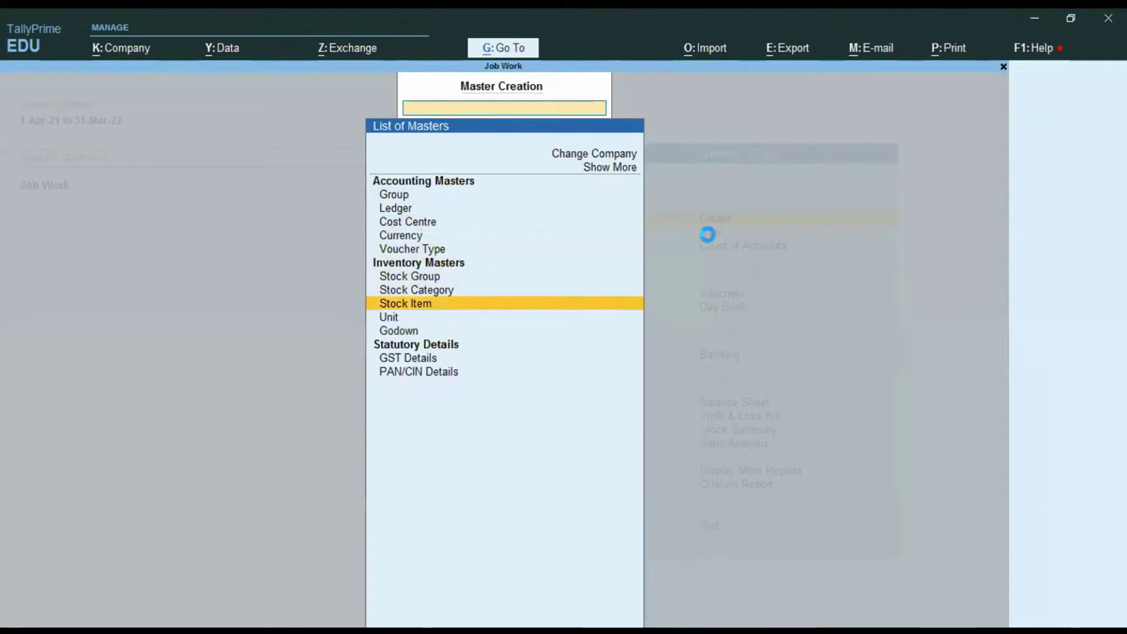
{"action": "key", "text": "Return"}
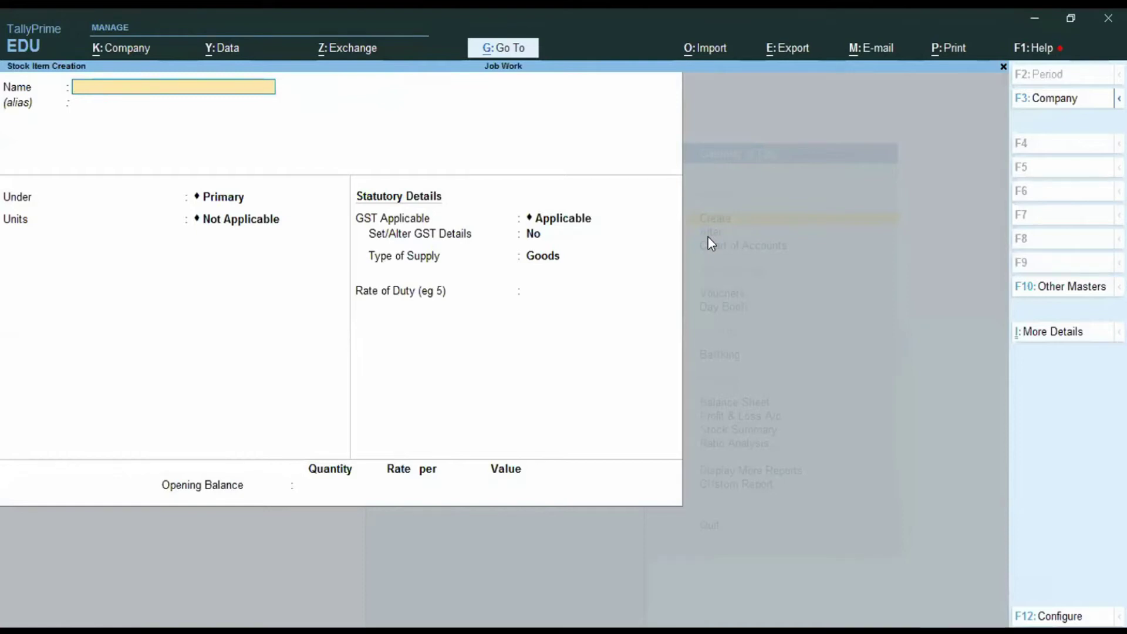
{"action": "key", "text": "Escape"}
{"action": "key", "text": "Escape"}
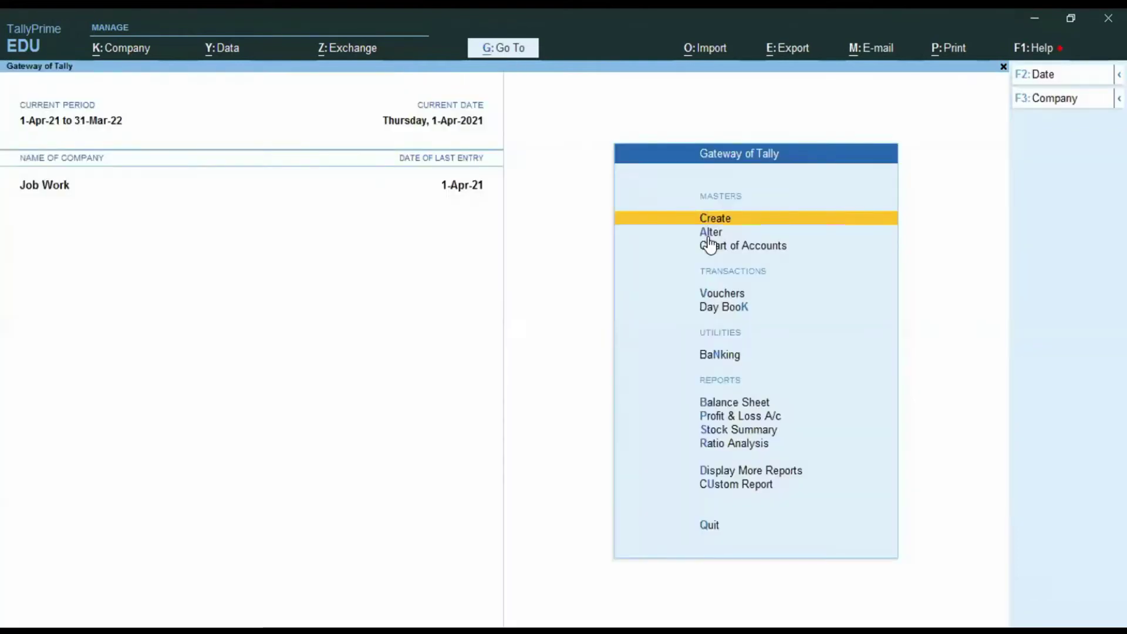
- Open the Dupatta stock item for alteration and review its group, units and alternate units
{"action": "left_click", "coordinate": [709, 233]}
{"action": "key", "text": "Down"}
{"action": "key", "text": "Down"}
{"action": "key", "text": "Down"}
{"action": "key", "text": "Down"}
{"action": "key", "text": "Down"}
{"action": "key", "text": "Down"}
{"action": "key", "text": "Down"}
{"action": "key", "text": "Return"}
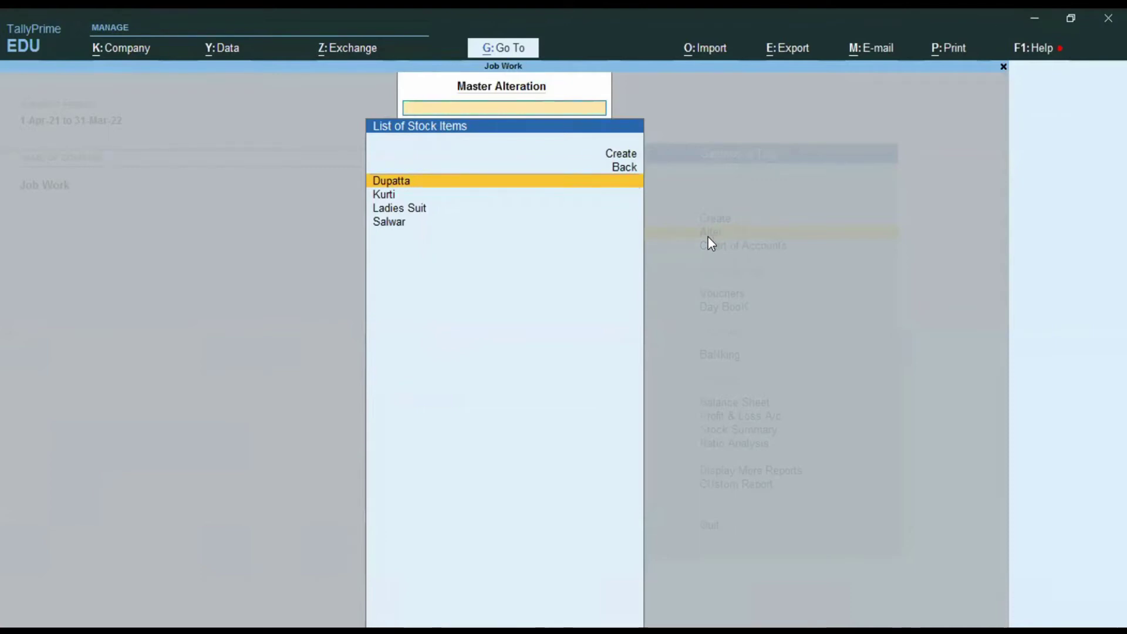
{"action": "key", "text": "Return"}
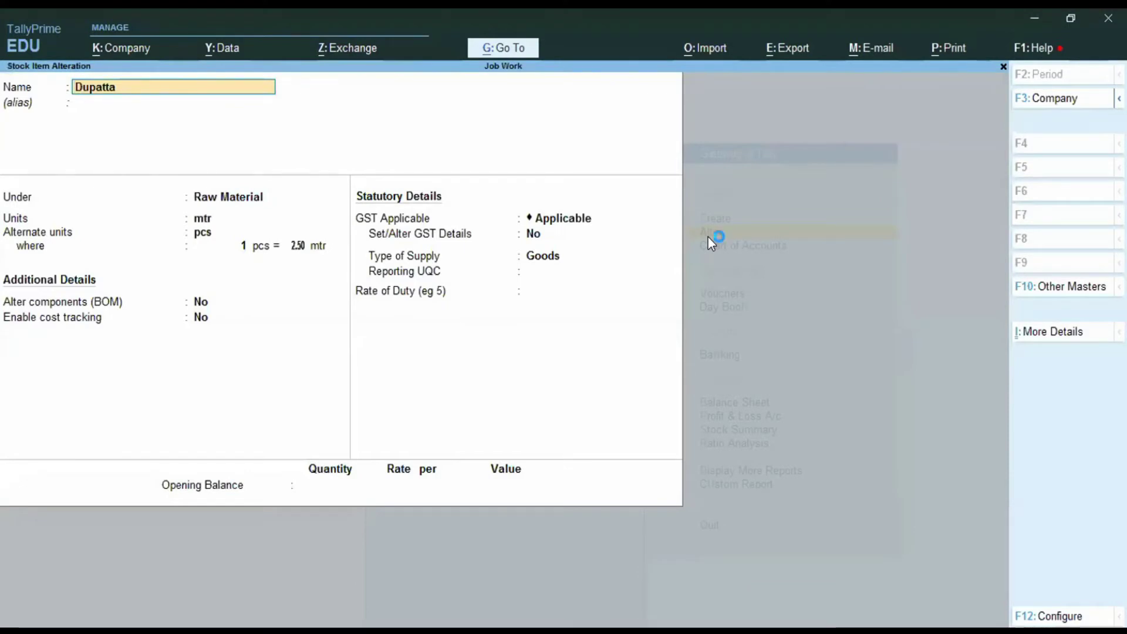
{"action": "key", "text": "Return"}
{"action": "key", "text": "Return"}
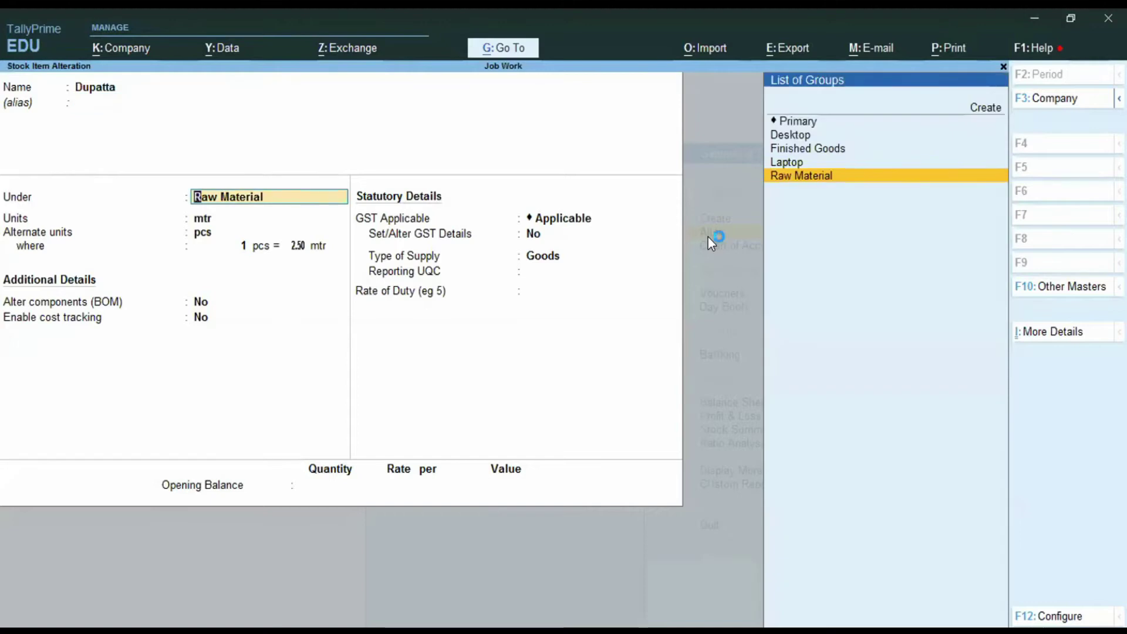
{"action": "key", "text": "Return"}
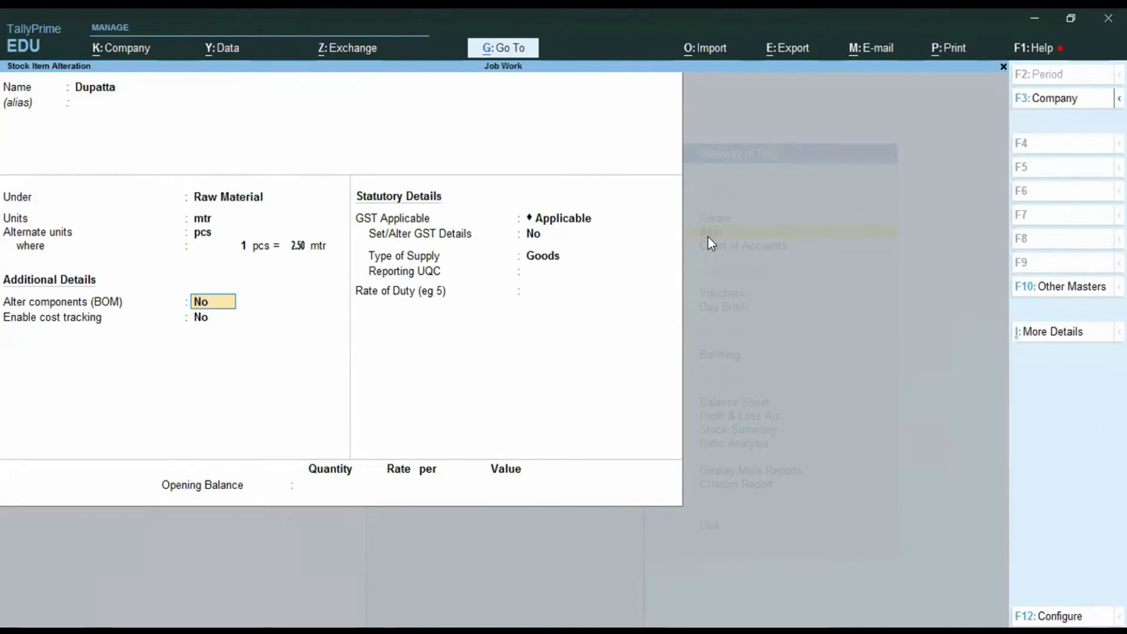
- Go through the Dupatta item's remaining additional and statutory details, and return to the list of stock items
{"action": "key", "text": "Up"}
{"action": "key", "text": "Return"}
{"action": "key", "text": "Return"}
{"action": "key", "text": "Return"}
{"action": "key", "text": "Return"}
{"action": "key", "text": "Return"}
{"action": "key", "text": "Return"}
{"action": "key", "text": "Return"}
{"action": "key", "text": "Return"}
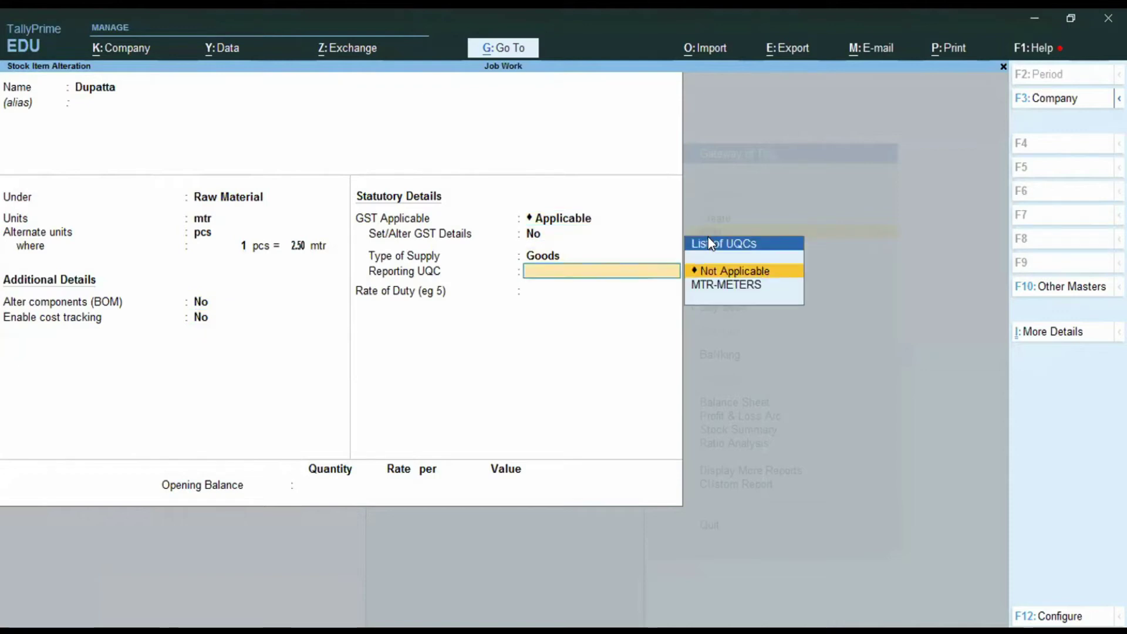
{"action": "key", "text": "Return"}
{"action": "key", "text": "Return"}
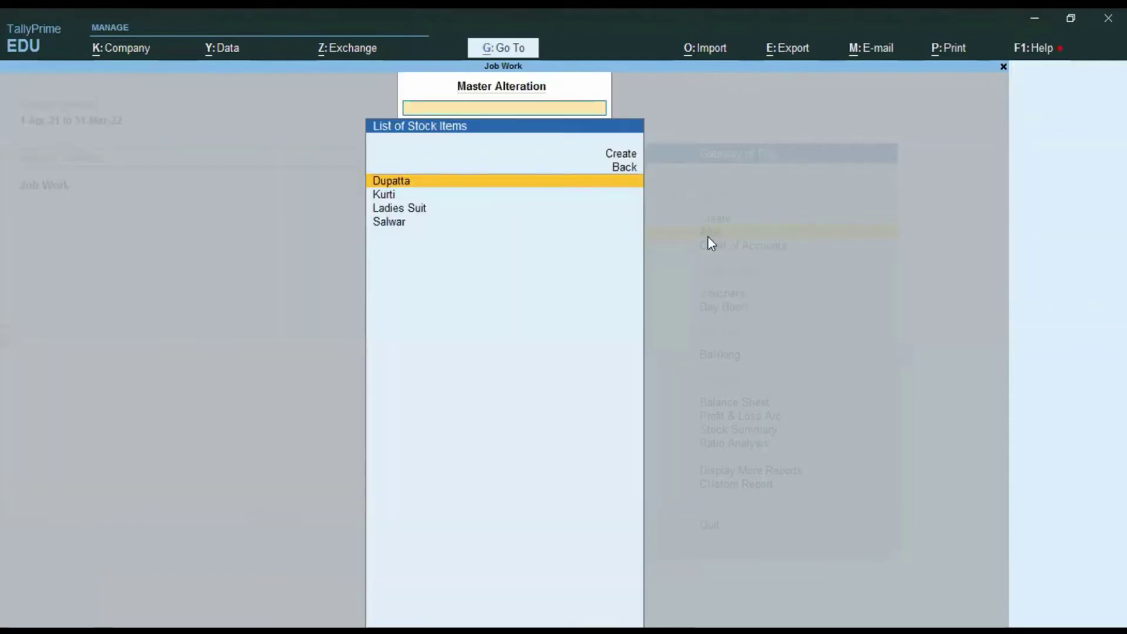
- Open the Kurti stock item, review its group and unit conversion, and close it
{"action": "key", "text": "Down"}
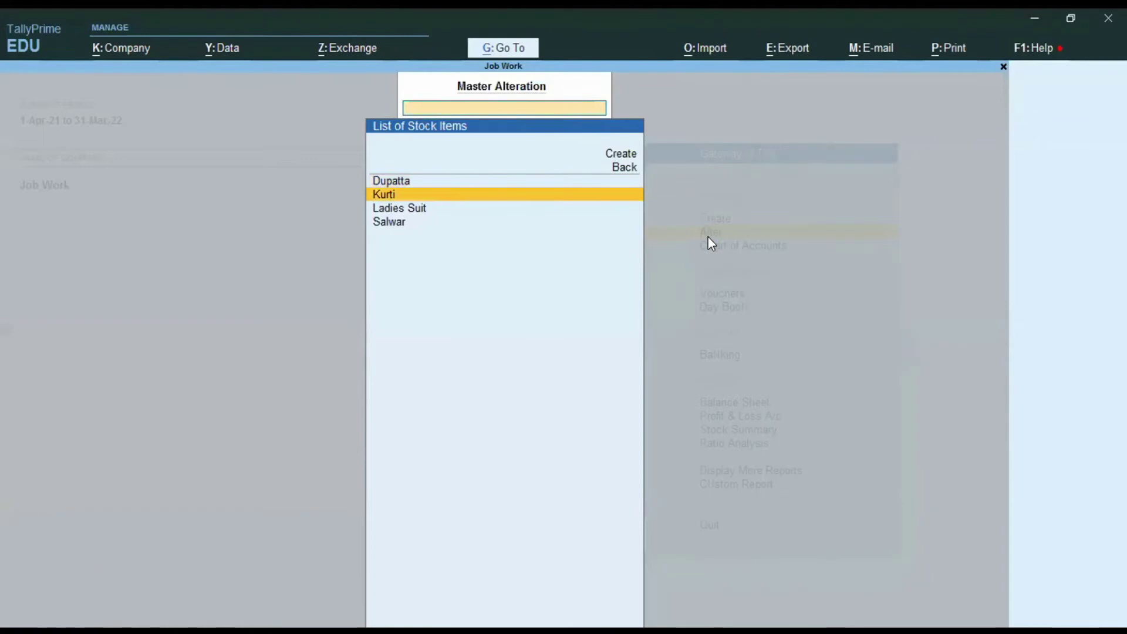
{"action": "key", "text": "Return"}
{"action": "key", "text": "Return"}
{"action": "key", "text": "Return"}
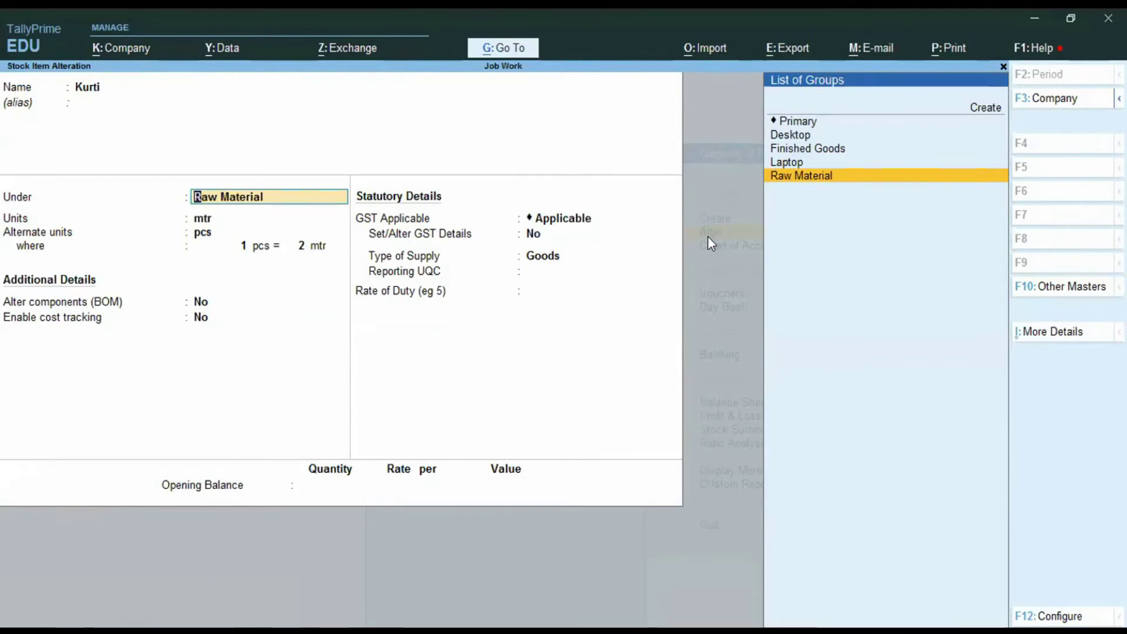
{"action": "key", "text": "BackSpace"}
{"action": "key", "text": "Escape"}
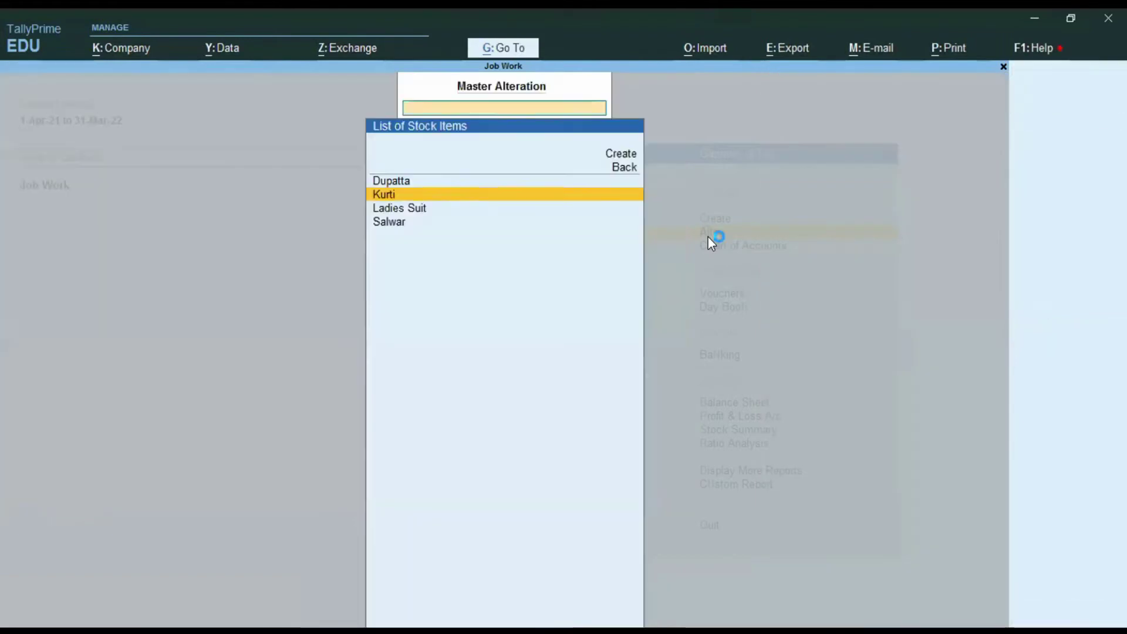
- Open the Ladies Suit stock item, review its group and cost tracking setting, and return to the Gateway of Tally
{"action": "key", "text": "Down"}
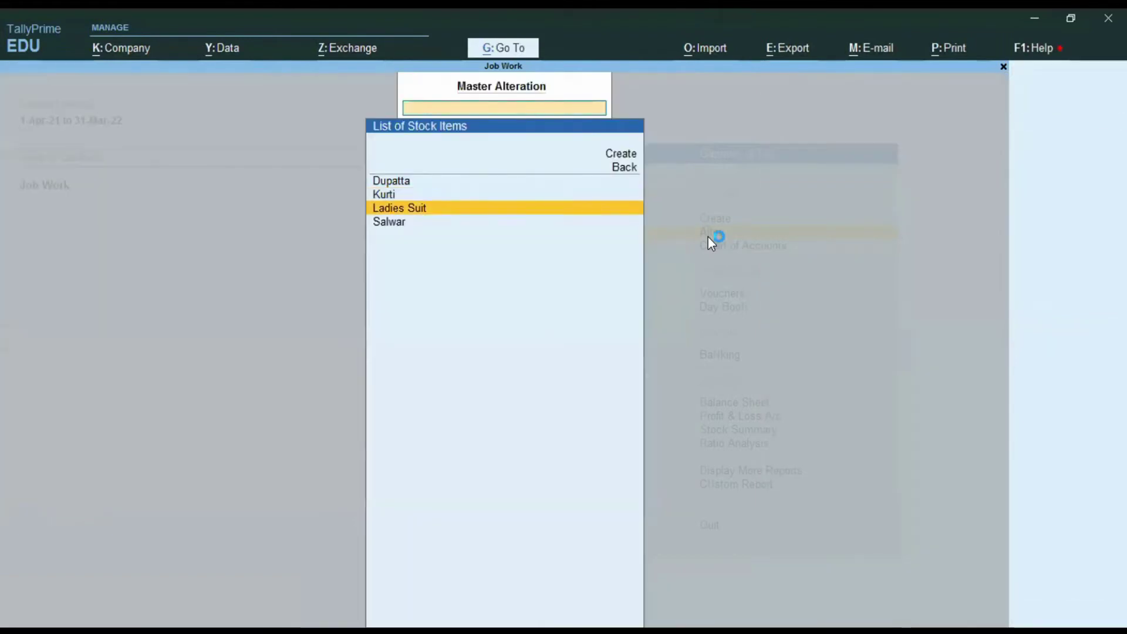
{"action": "key", "text": "Return"}
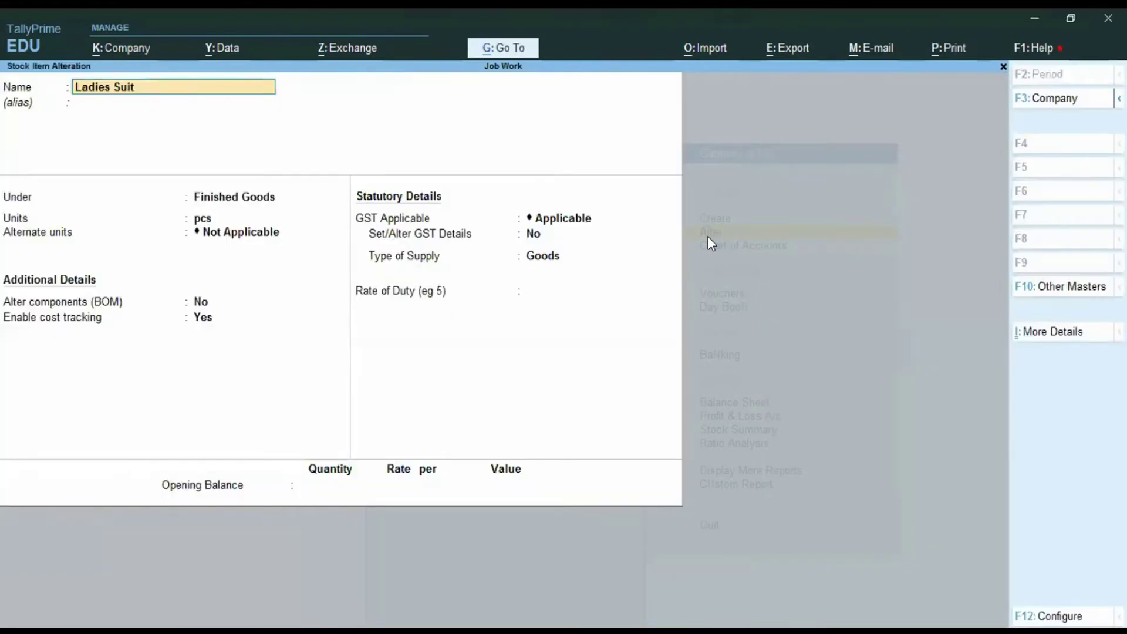
{"action": "key", "text": "Return"}
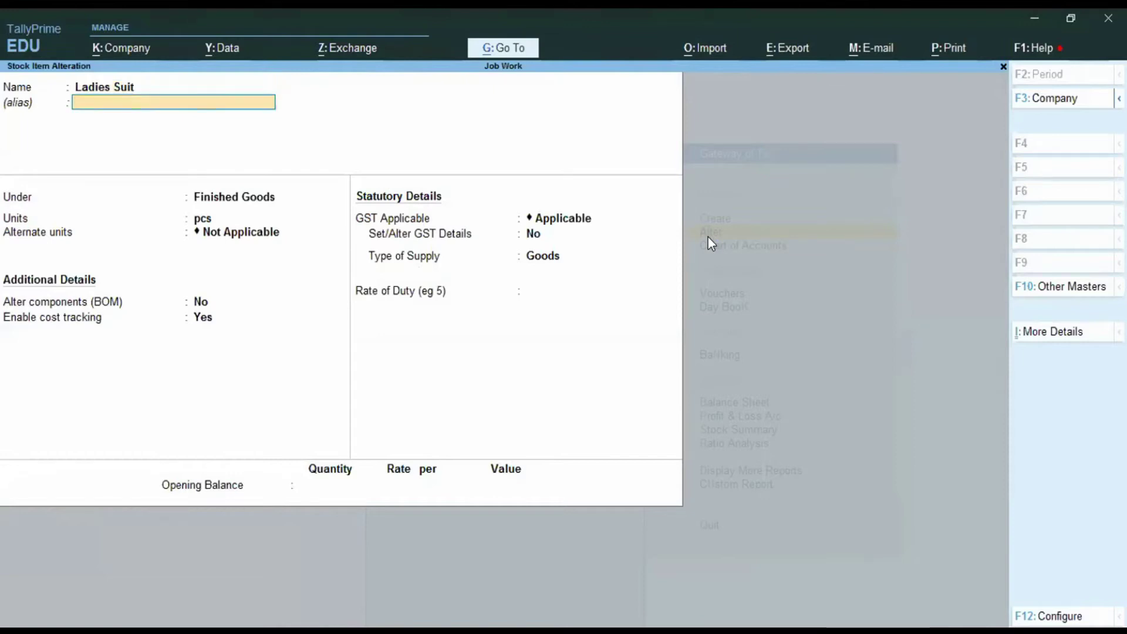
{"action": "key", "text": "Return"}
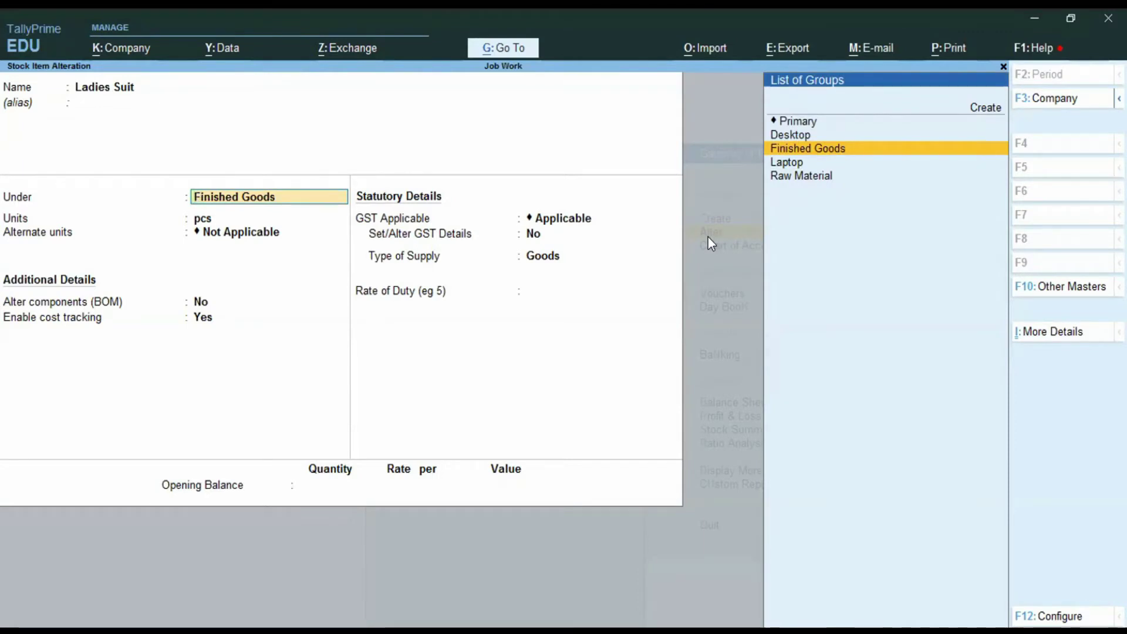
{"action": "key", "text": "Escape"}
{"action": "key", "text": "Escape"}
{"action": "key", "text": "Escape"}
{"action": "key", "text": "Escape"}
{"action": "key", "text": "Escape"}
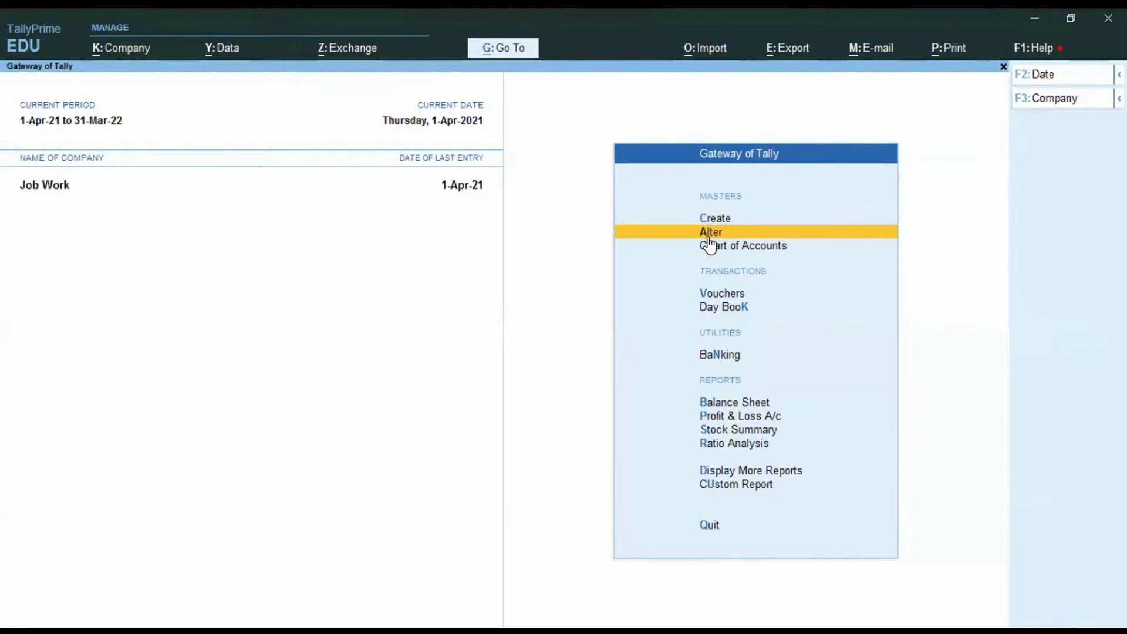
- Start a new ledger named Abc Creditor under the Sundry Creditors group
{"action": "key", "text": "Up"}
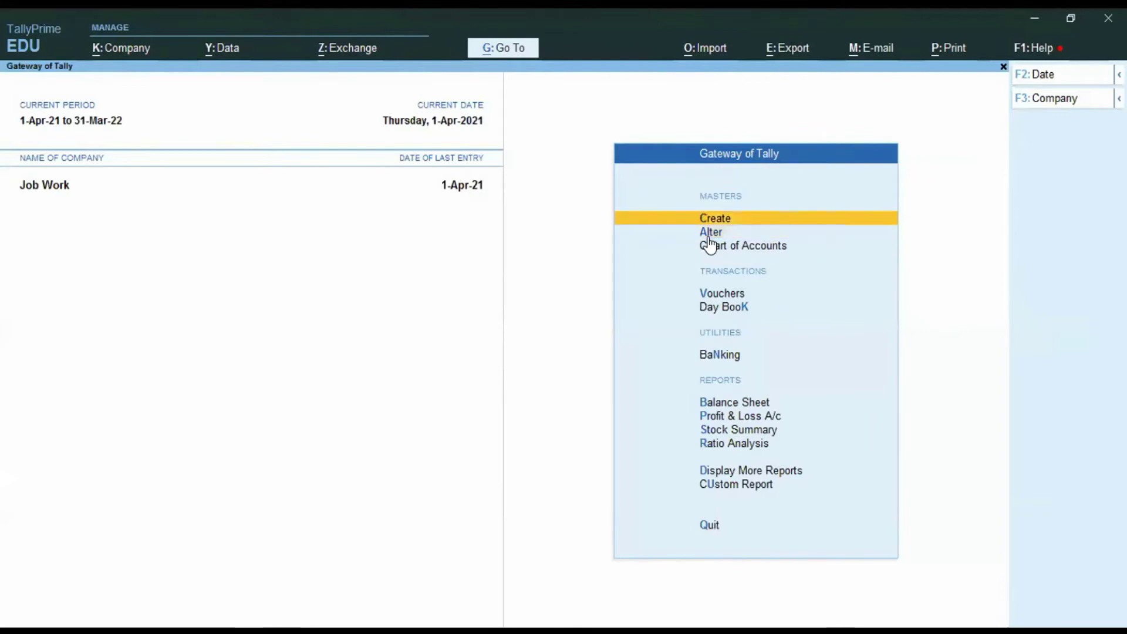
{"action": "key", "text": "Return"}
{"action": "key", "text": "Down"}
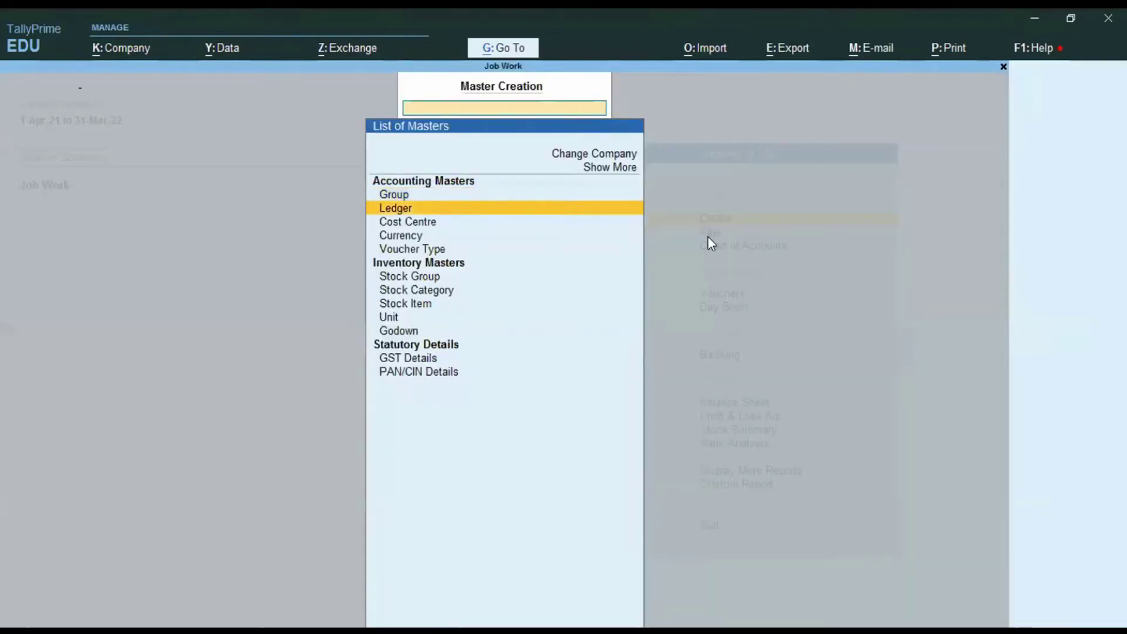
{"action": "key", "text": "Return"}
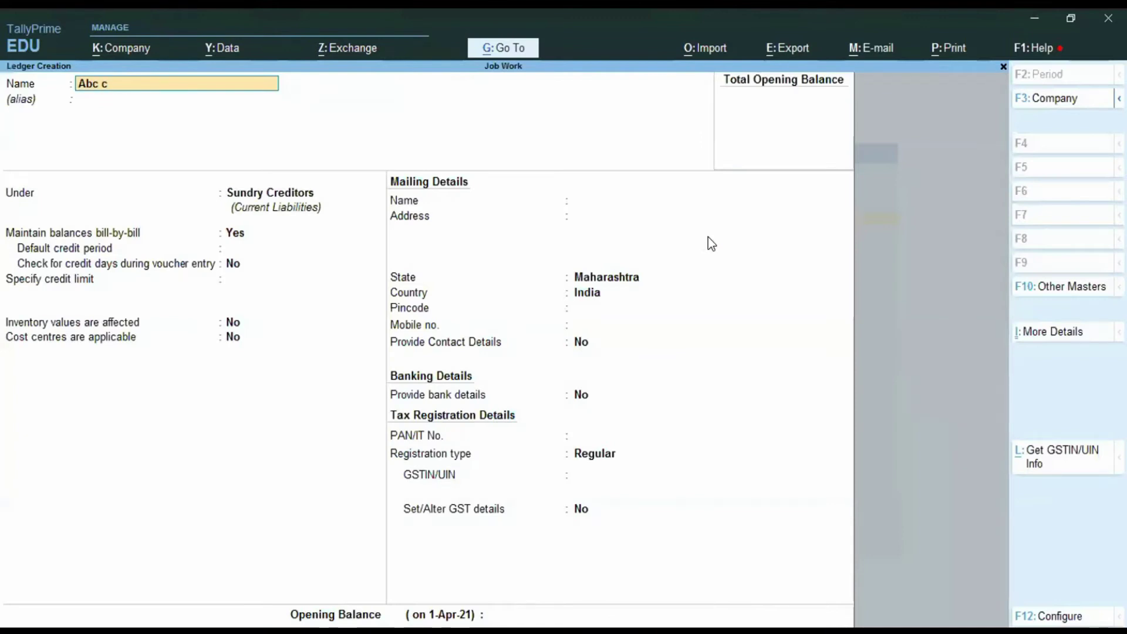
{"action": "type", "text": "r"}
{"action": "key", "text": "Return"}
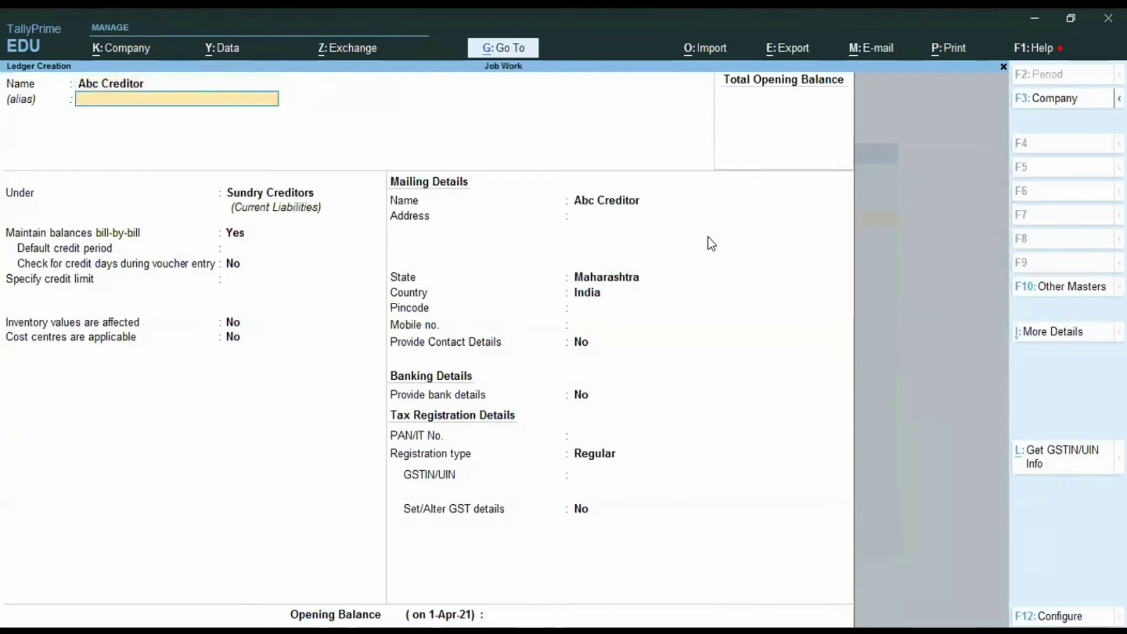
{"action": "key", "text": "Return"}
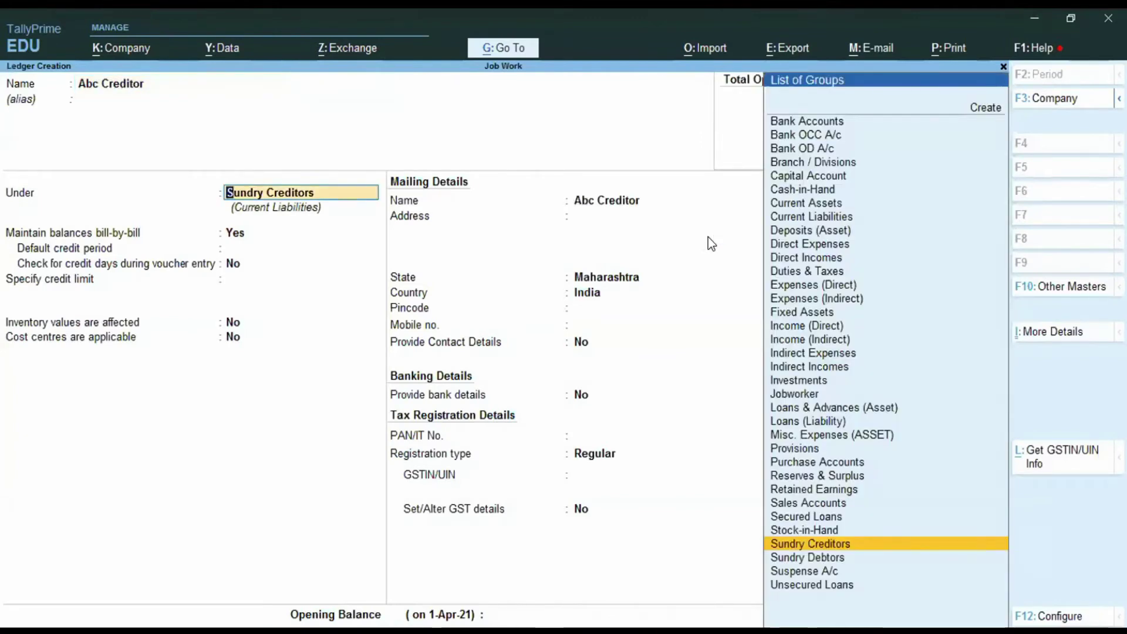
{"action": "key", "text": "Return"}
{"action": "key", "text": "Return"}
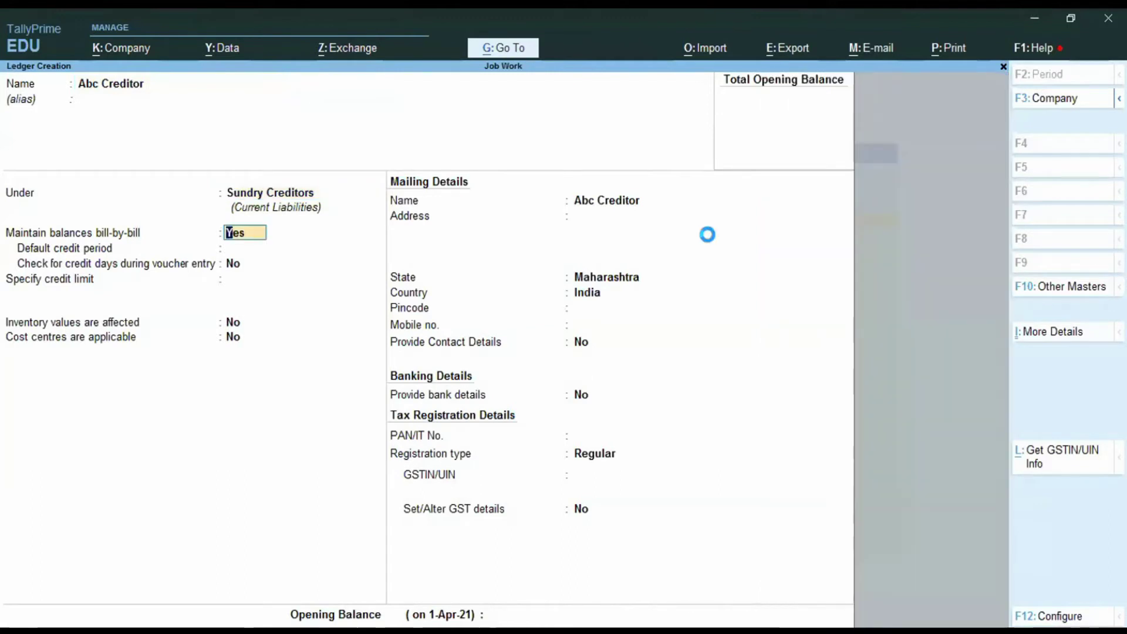
- Accept the default balance, mailing, banking and tax details for the Abc Creditor ledger, save it and leave ledger creation
{"action": "key", "text": "Return"}
{"action": "key", "text": "Return"}
{"action": "key", "text": "Return"}
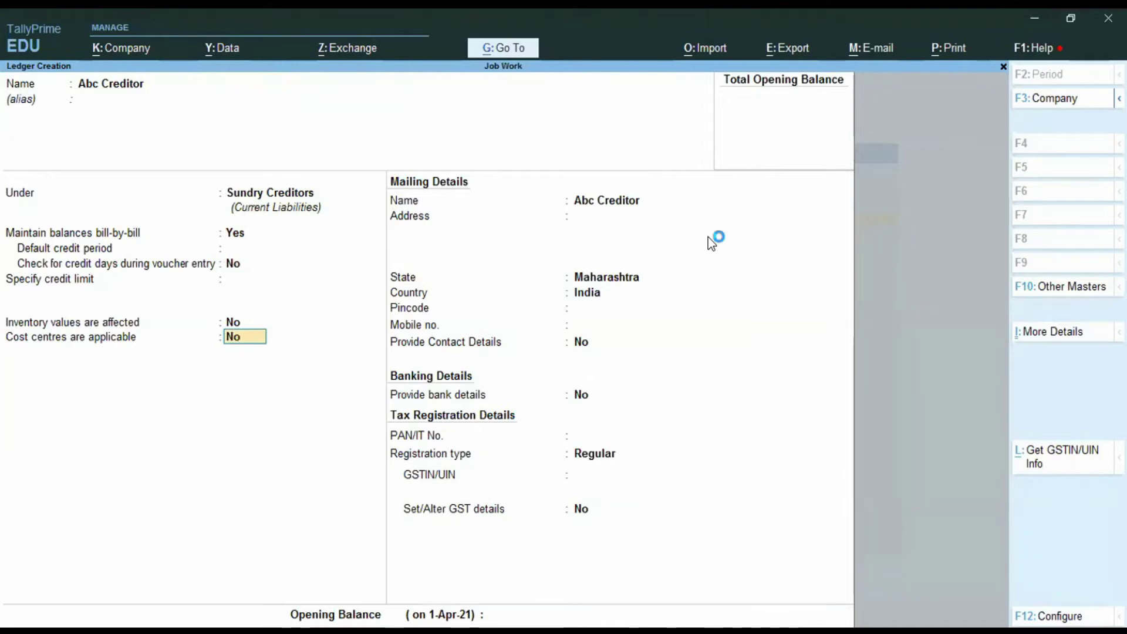
{"action": "key", "text": "Return"}
{"action": "key", "text": "Return"}
{"action": "key", "text": "Return"}
{"action": "key", "text": "Return"}
{"action": "key", "text": "Return"}
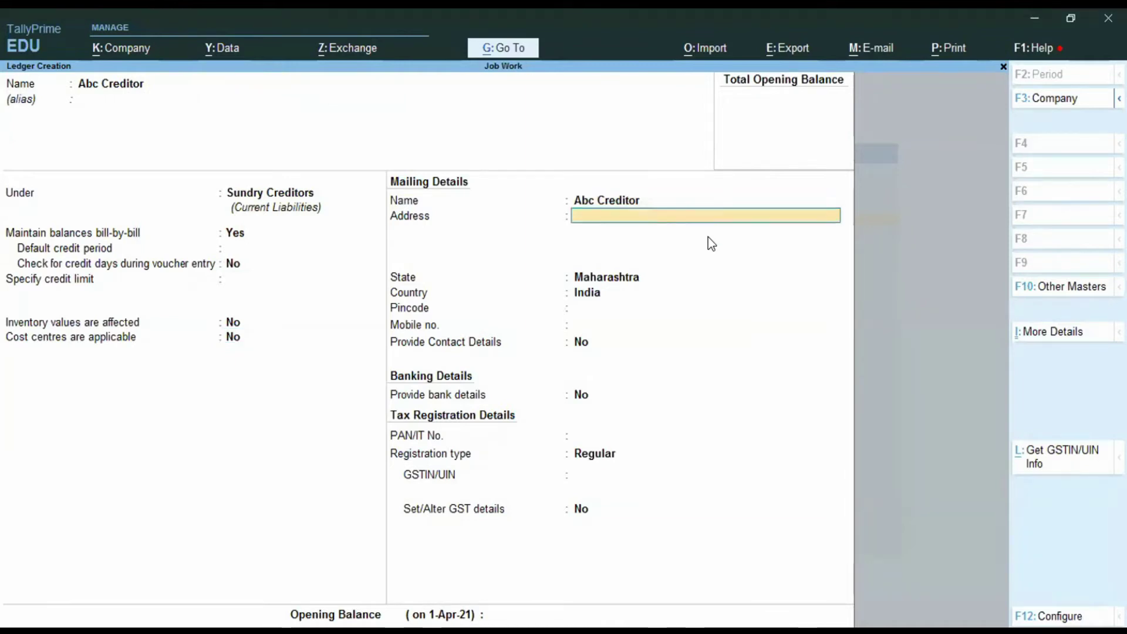
{"action": "key", "text": "Return"}
{"action": "key", "text": "Return"}
{"action": "key", "text": "Return"}
{"action": "key", "text": "Return"}
{"action": "key", "text": "Return"}
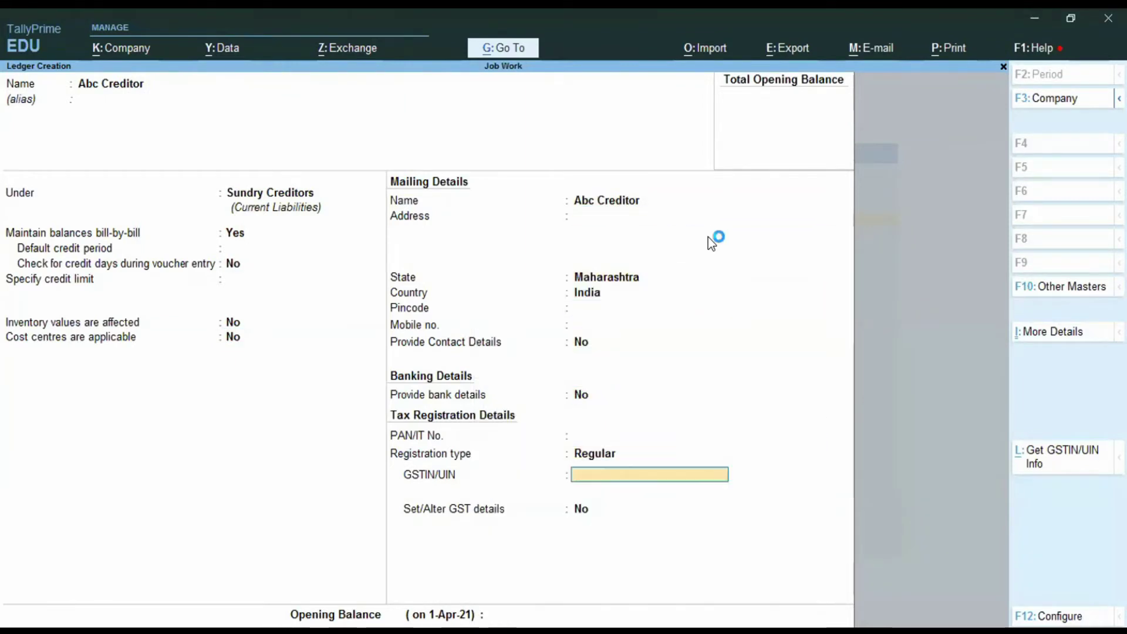
{"action": "key", "text": "Return"}
{"action": "key", "text": "Return"}
{"action": "key", "text": "Return"}
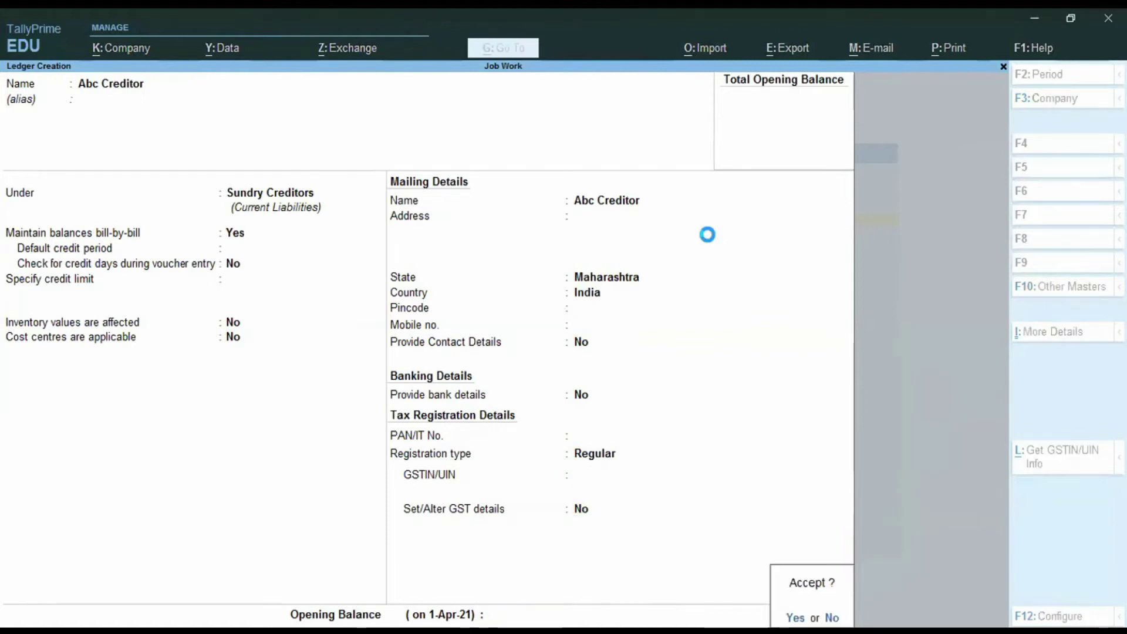
{"action": "key", "text": "Return"}
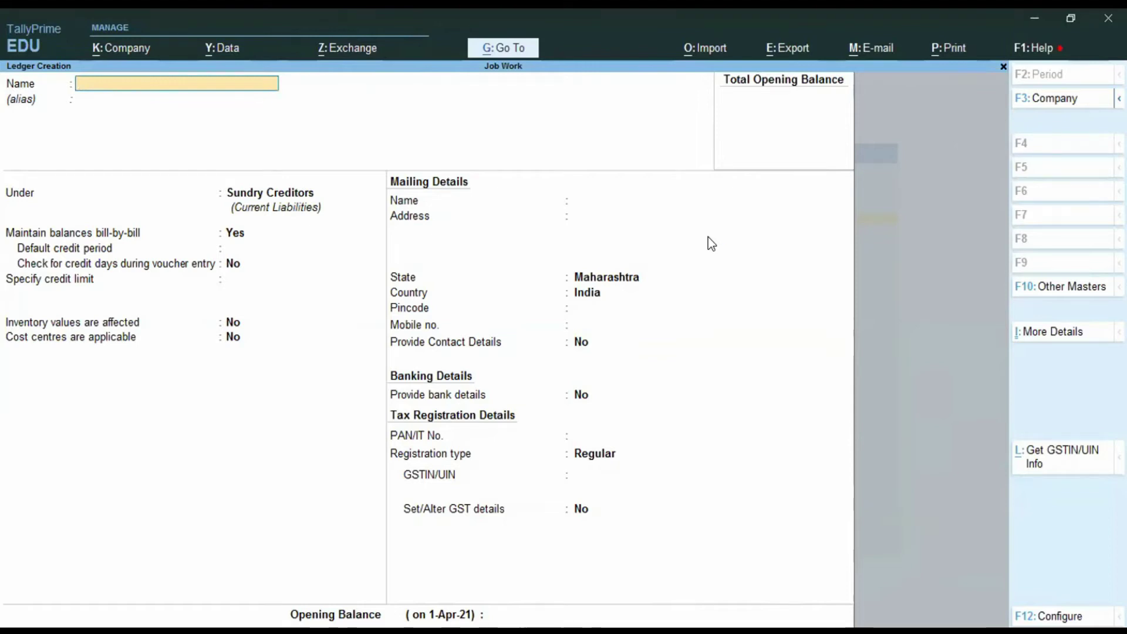
{"action": "key", "text": "Escape"}
{"action": "key", "text": "Escape"}
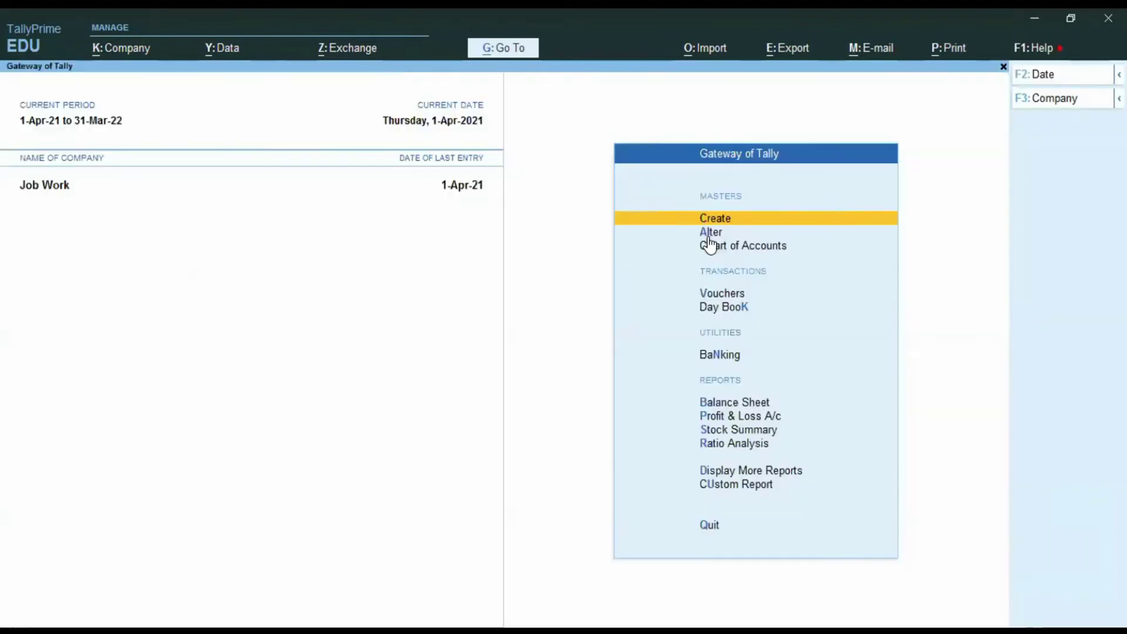
- Start a purchase voucher dated 1-Apr-21 with Abc Creditor as the party account
{"action": "key", "text": "Down"}
{"action": "key", "text": "Down"}
{"action": "key", "text": "Return"}
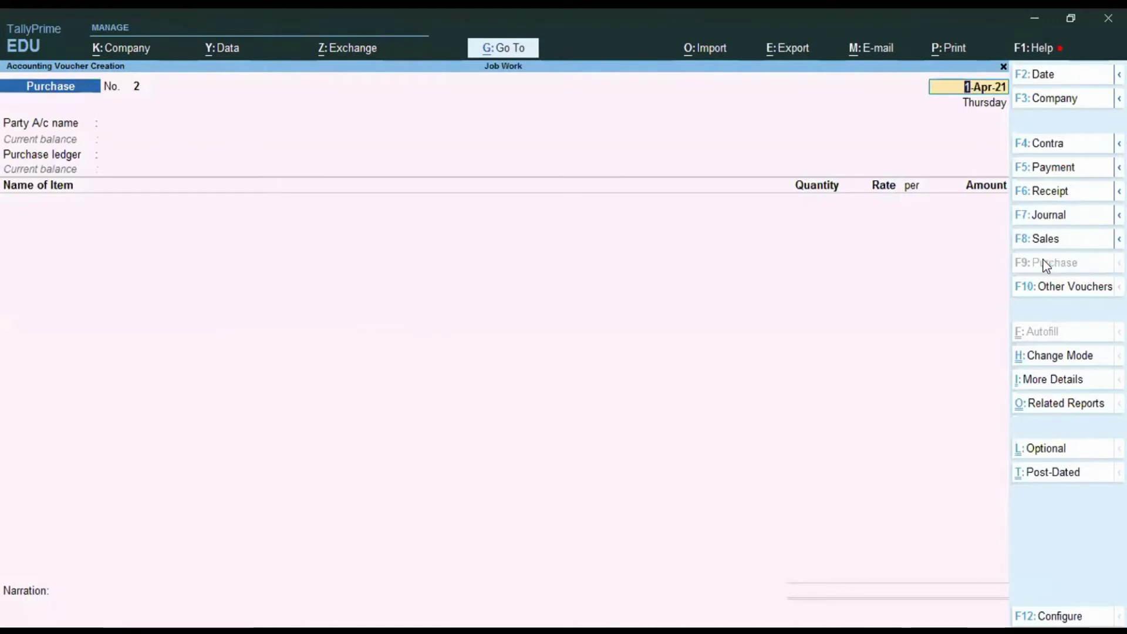
{"action": "key", "text": "Return"}
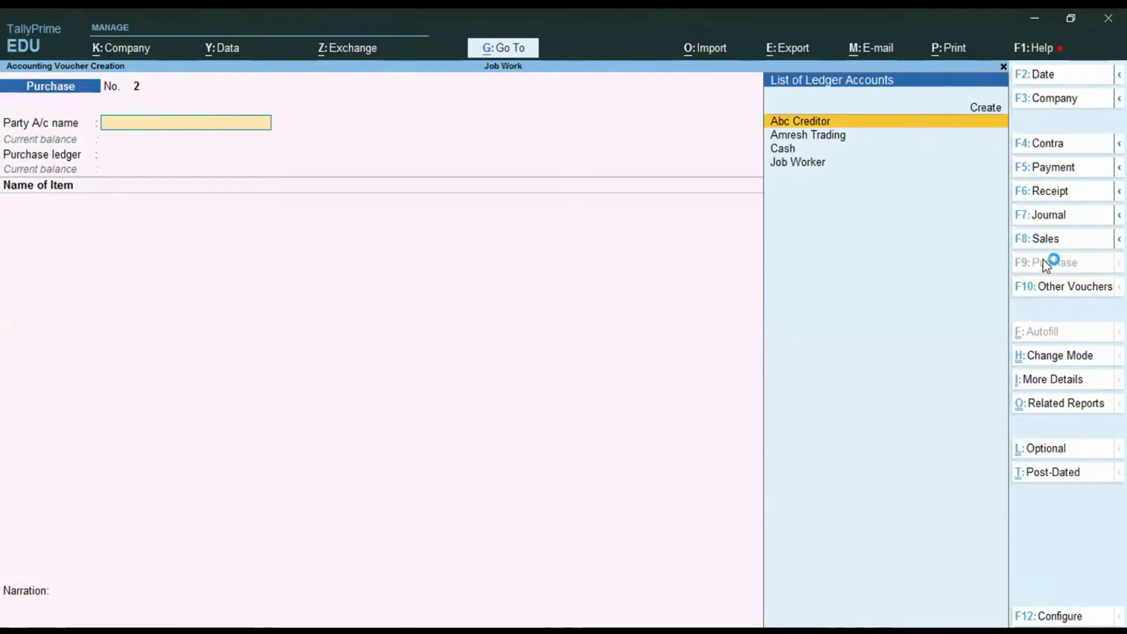
{"action": "key", "text": "Return"}
{"action": "key", "text": "Return"}
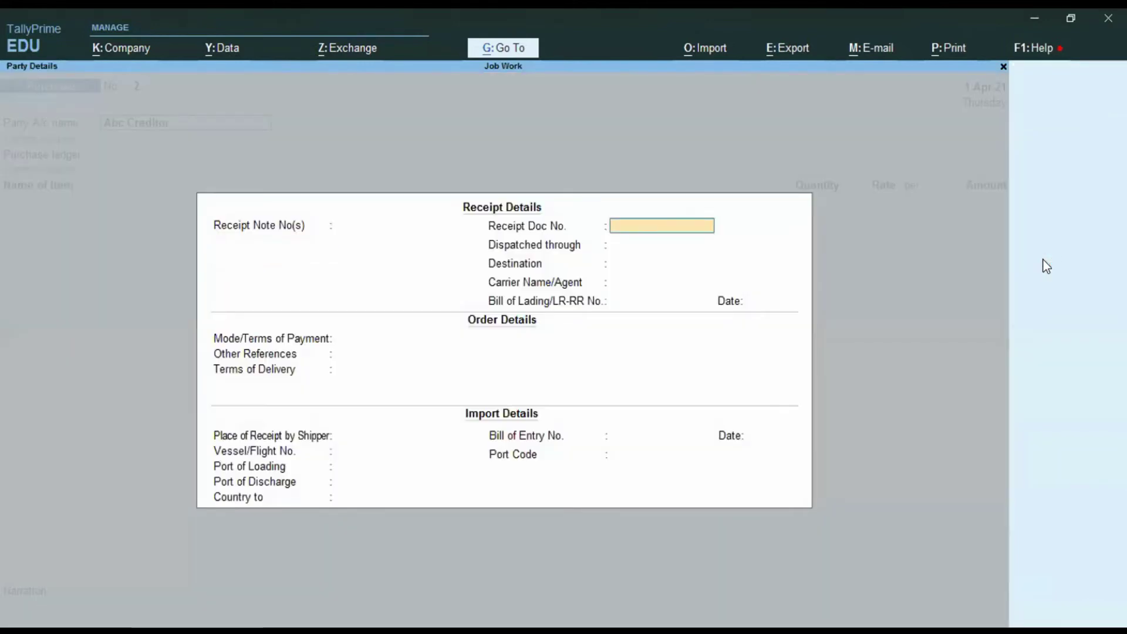
- Leave the receipt, order and import details blank, accepting Not Applicable for the country and port code
{"action": "key", "text": "Return"}
{"action": "key", "text": "Return"}
{"action": "key", "text": "Return"}
{"action": "key", "text": "Return"}
{"action": "key", "text": "Return"}
{"action": "key", "text": "Return"}
{"action": "key", "text": "Return"}
{"action": "key", "text": "Return"}
{"action": "key", "text": "Return"}
{"action": "key", "text": "Return"}
{"action": "key", "text": "Return"}
{"action": "key", "text": "Return"}
{"action": "key", "text": "Return"}
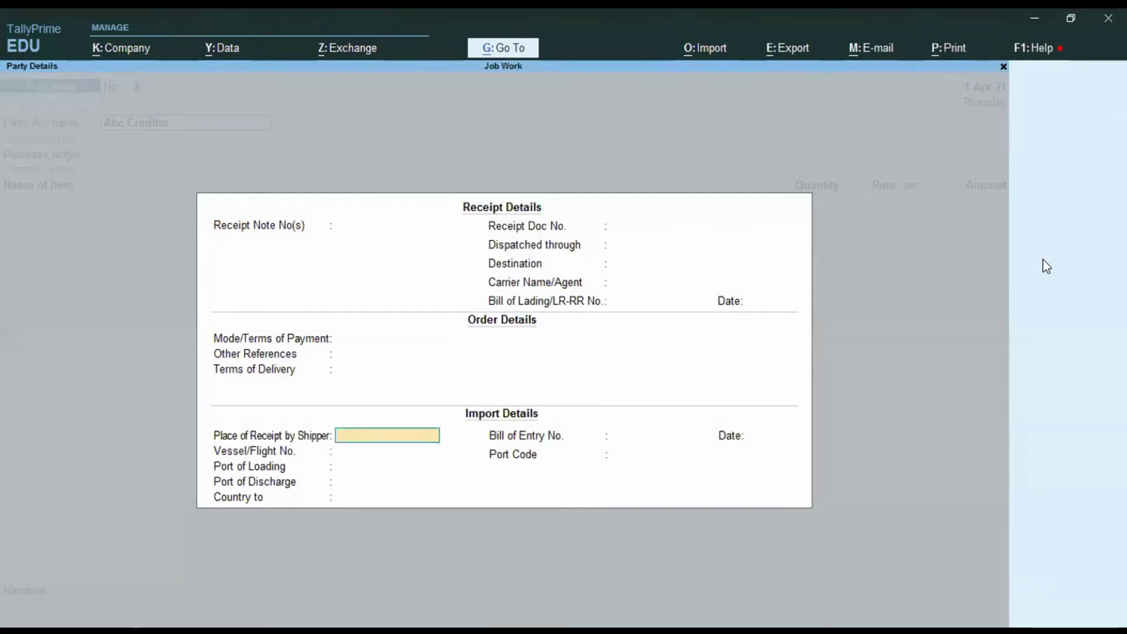
{"action": "key", "text": "Return"}
{"action": "key", "text": "Return"}
{"action": "key", "text": "Return"}
{"action": "key", "text": "Return"}
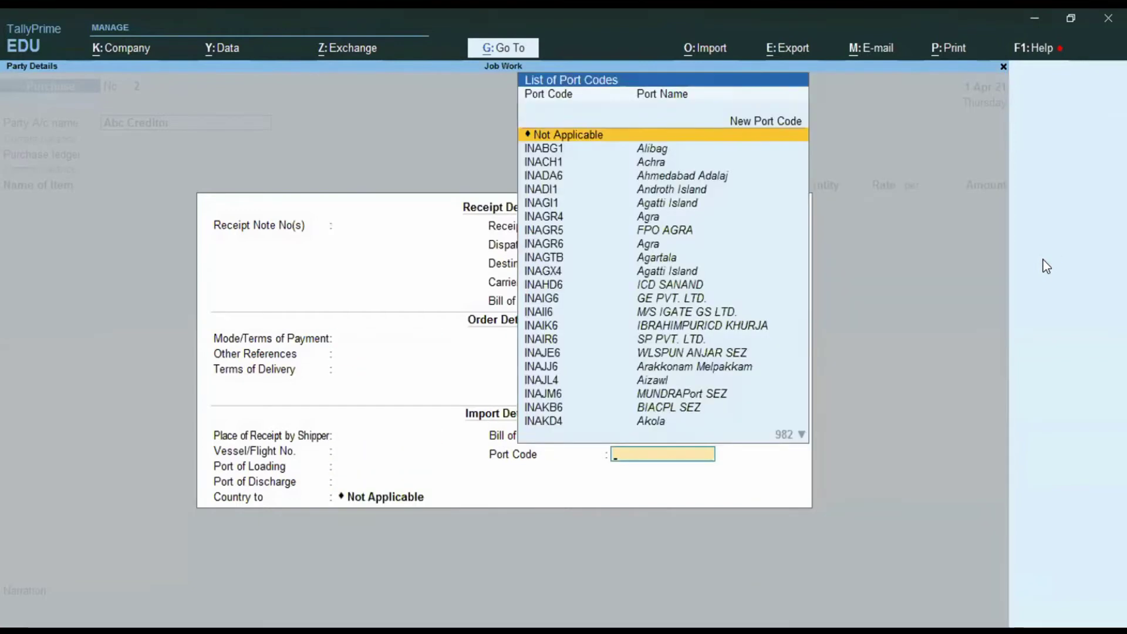
{"action": "key", "text": "Return"}
- Accept the default supplier and consignee details for Abc Creditor and select Purchase as the purchase ledger
{"action": "key", "text": "Return"}
{"action": "key", "text": "Return"}
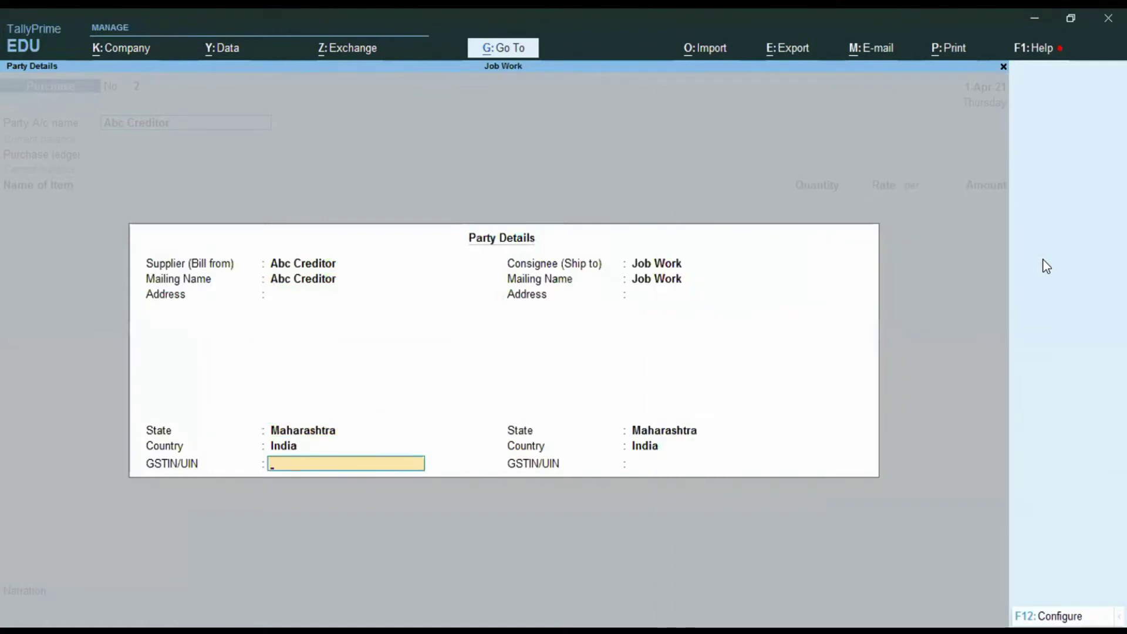
{"action": "key", "text": "Return"}
{"action": "key", "text": "Return"}
{"action": "key", "text": "Return"}
{"action": "key", "text": "Return"}
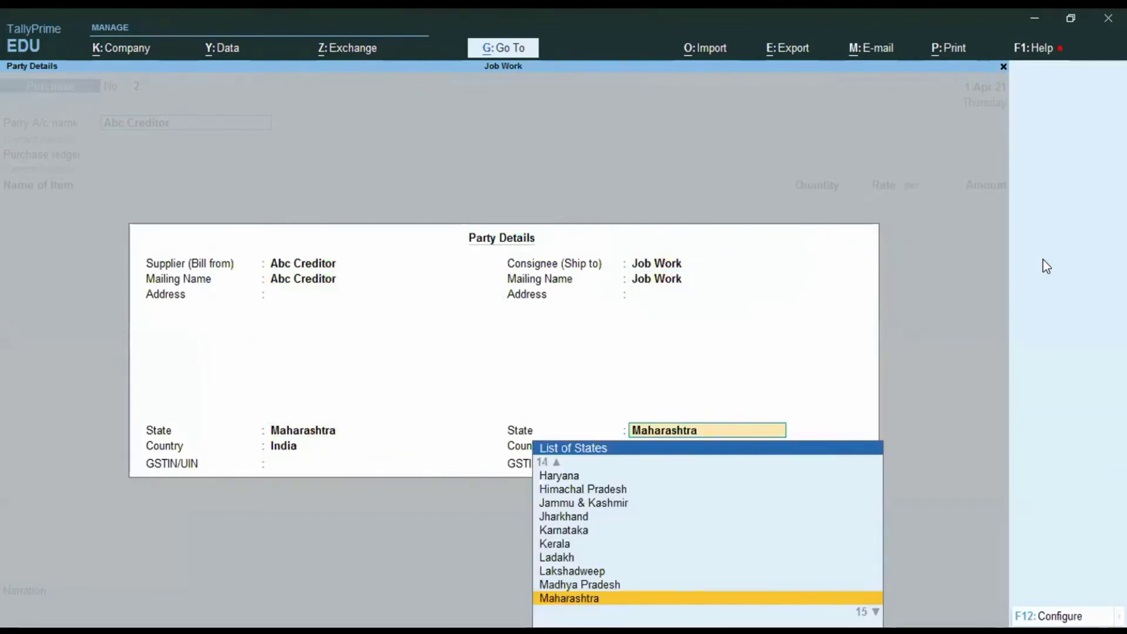
{"action": "key", "text": "Return"}
{"action": "key", "text": "Return"}
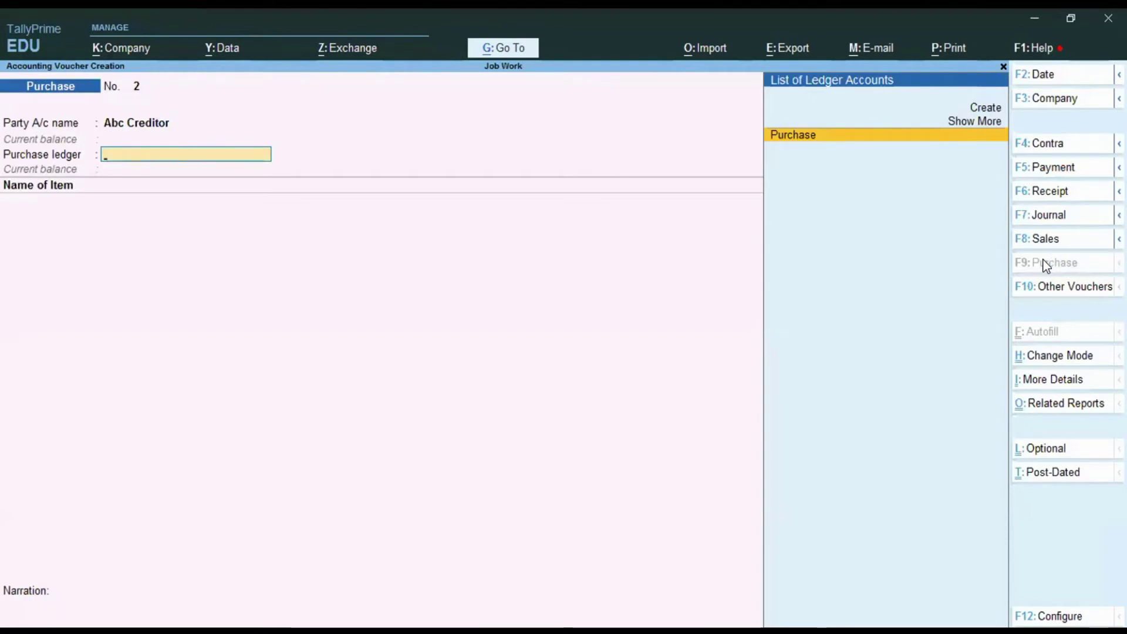
{"action": "key", "text": "Return"}
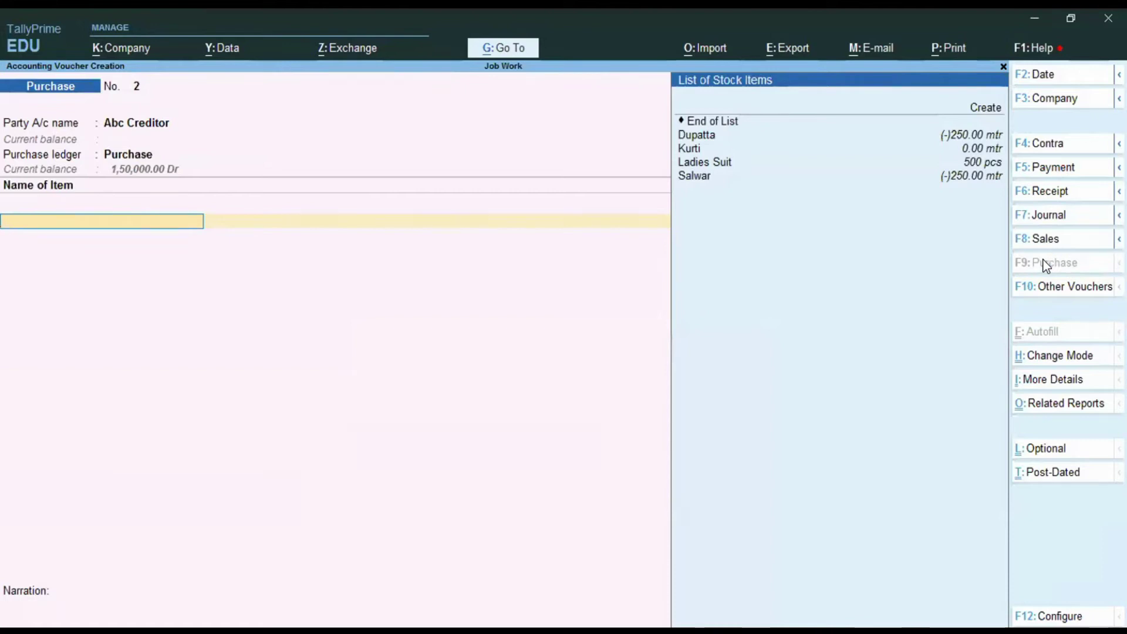
- Add the Dupatta item to the voucher with 500 mtr in Main Location at a rate of 40.00 per mtr
{"action": "key", "text": "Down"}
{"action": "key", "text": "Down"}
{"action": "key", "text": "Down"}
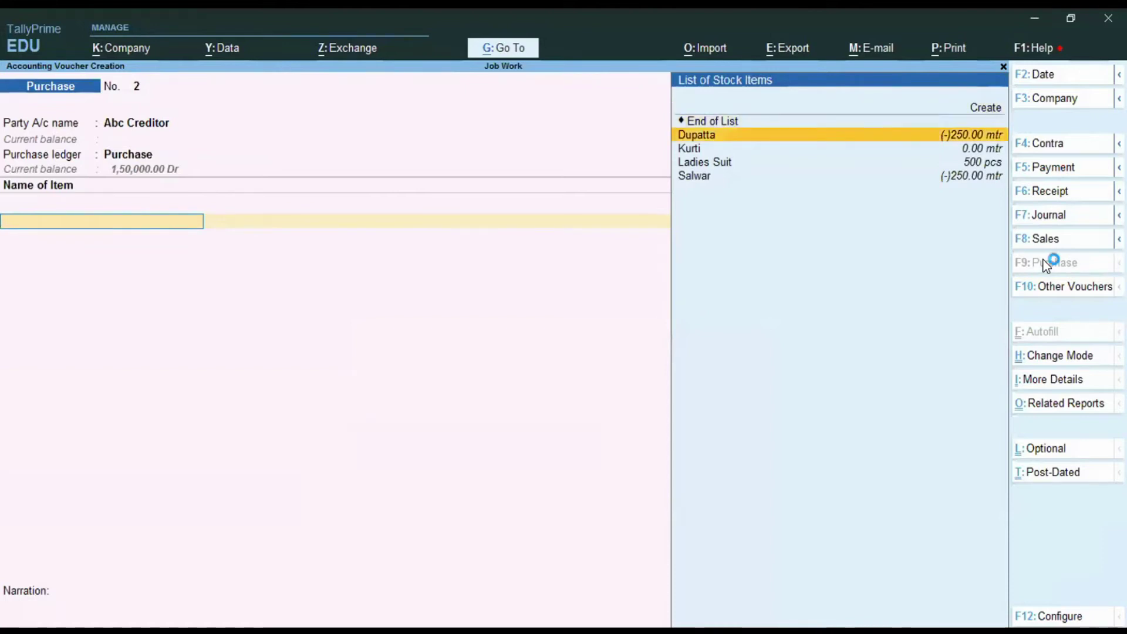
{"action": "key", "text": "Return"}
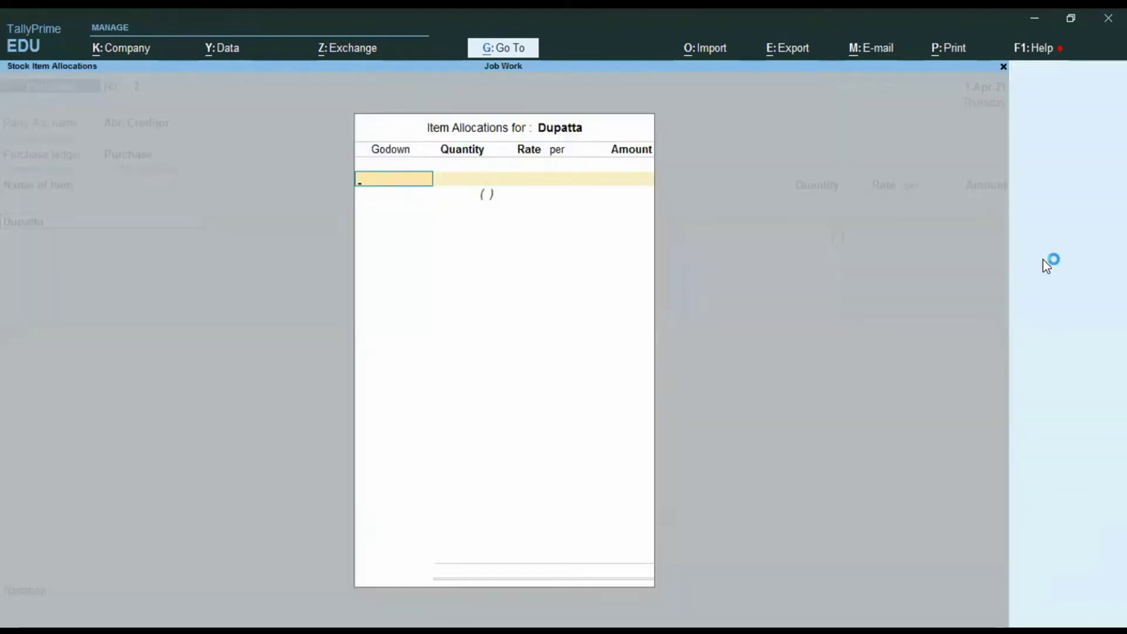
{"action": "key", "text": "Down"}
{"action": "key", "text": "Down"}
{"action": "key", "text": "Down"}
{"action": "key", "text": "Down"}
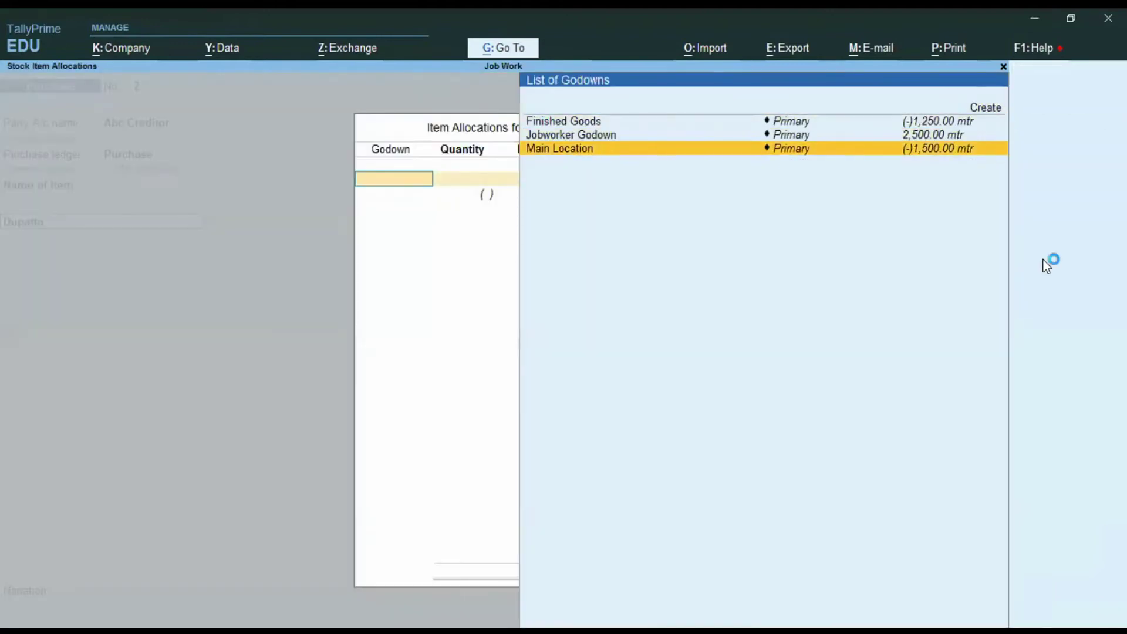
{"action": "key", "text": "Return"}
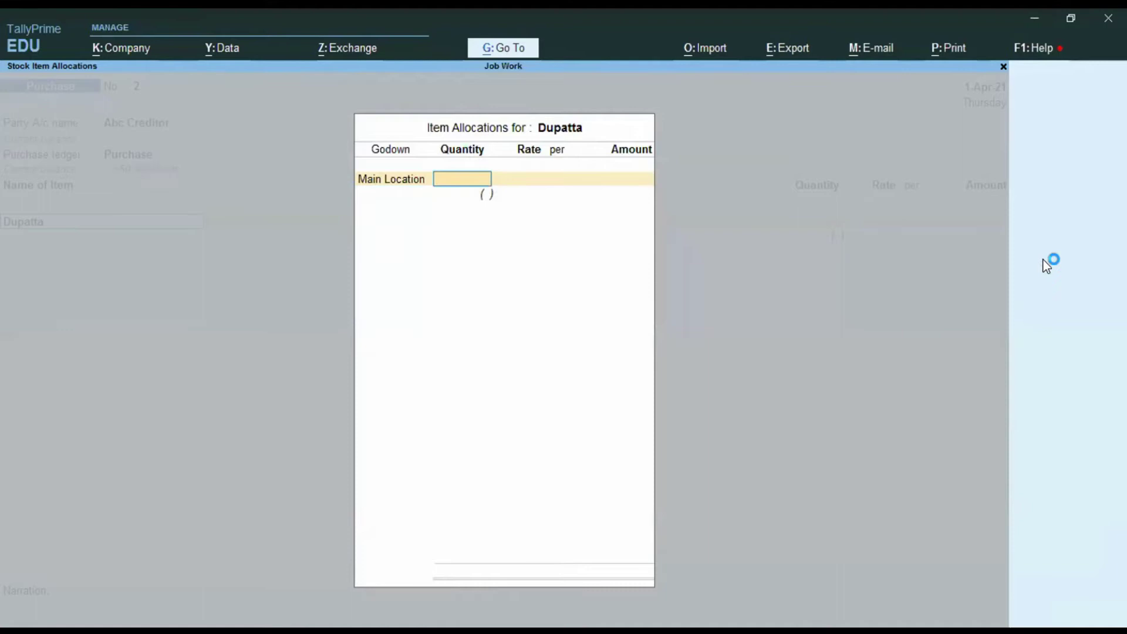
{"action": "type", "text": "500"}
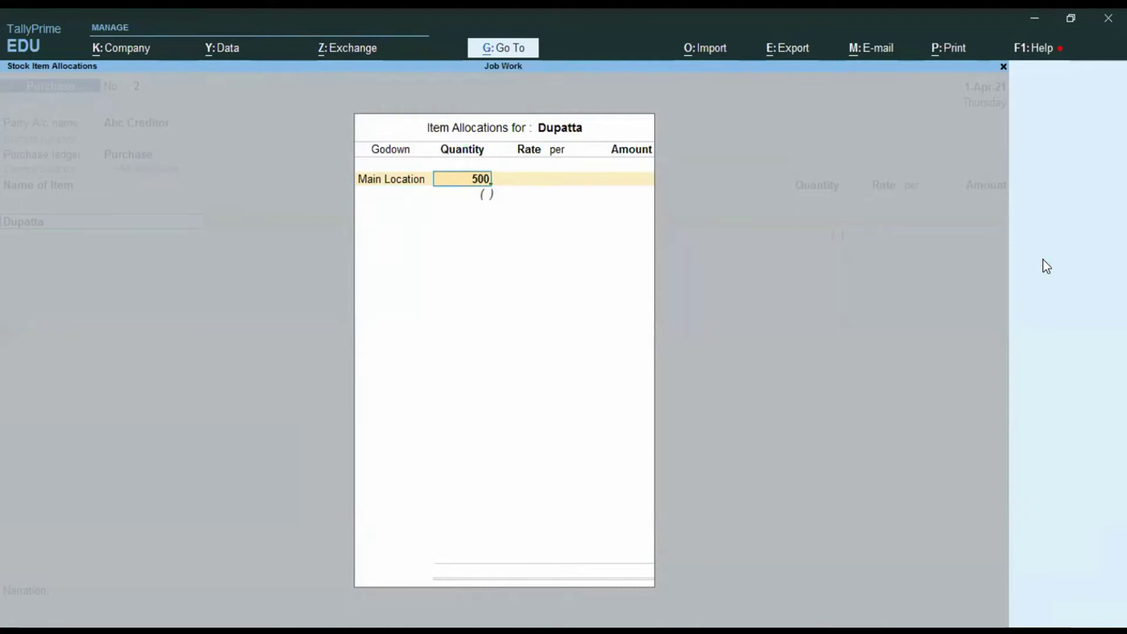
{"action": "key", "text": "Return"}
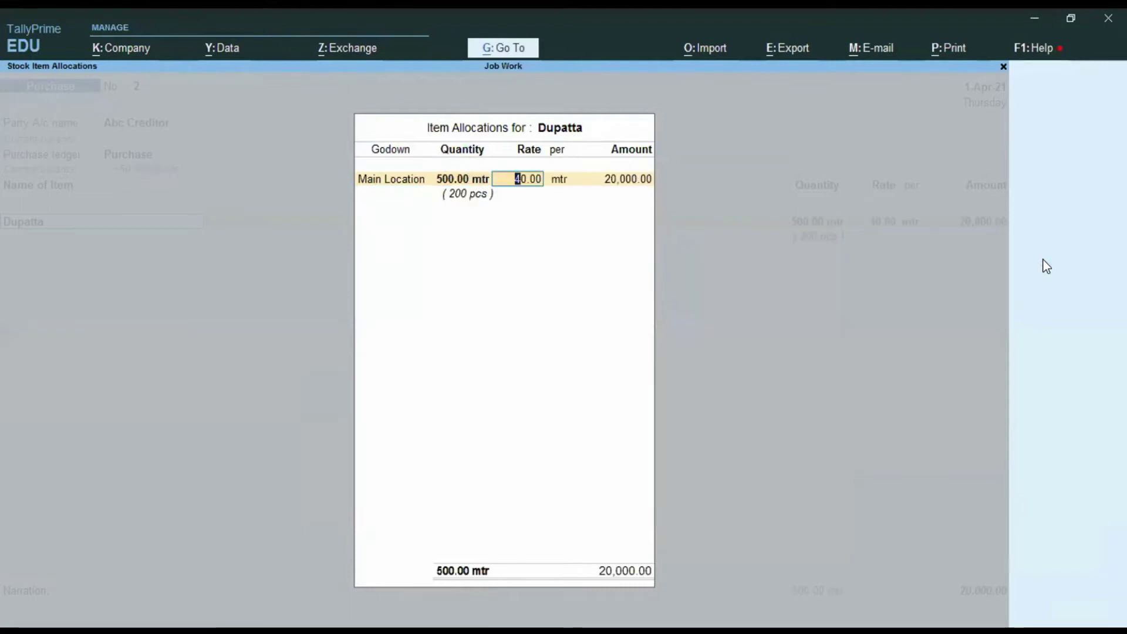
{"action": "key", "text": "Return"}
{"action": "key", "text": "Return"}
{"action": "key", "text": "Return"}
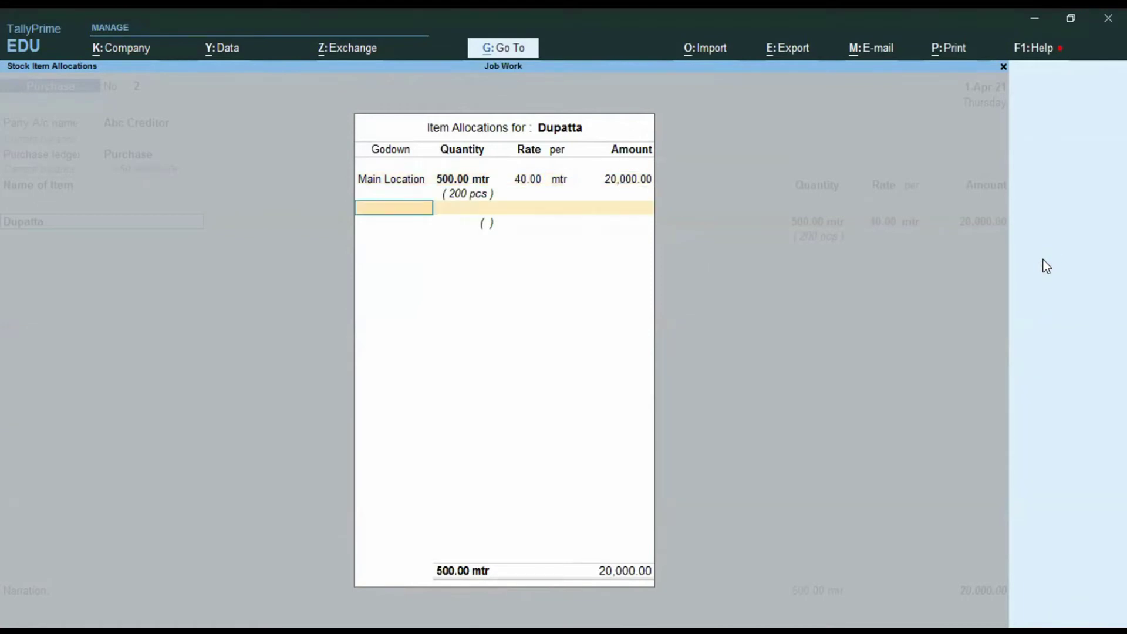
{"action": "key", "text": "Return"}
{"action": "key", "text": "Return"}
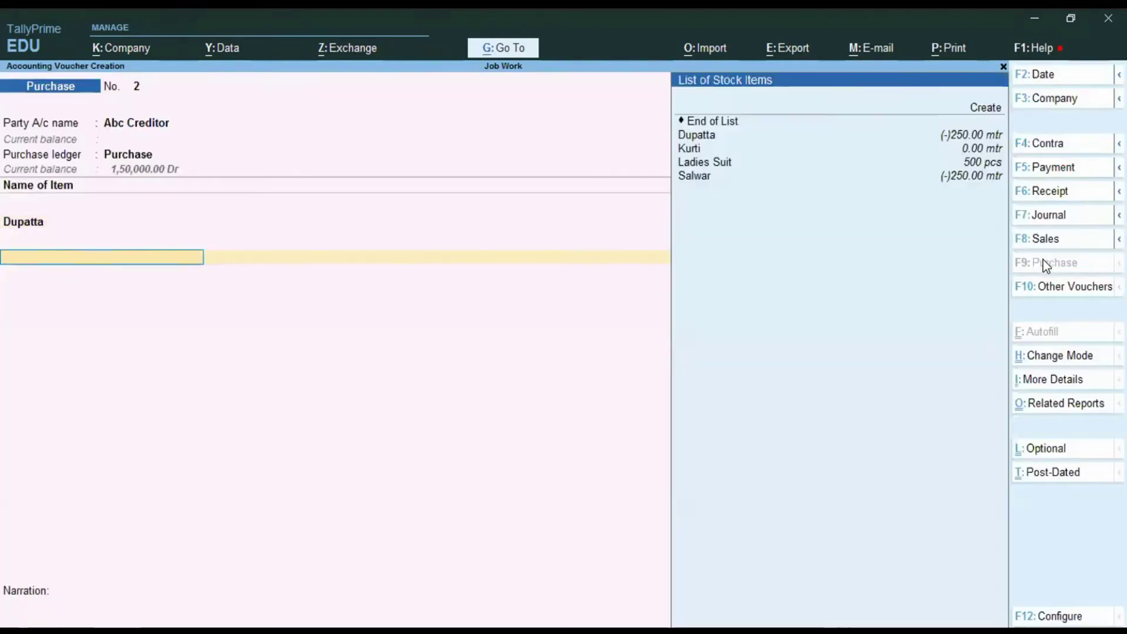
- Add the Kurti item to the voucher with 500 mtr in Main Location at a rate of 50.00 per mtr
{"action": "key", "text": "Down"}
{"action": "key", "text": "Return"}
{"action": "key", "text": "Return"}
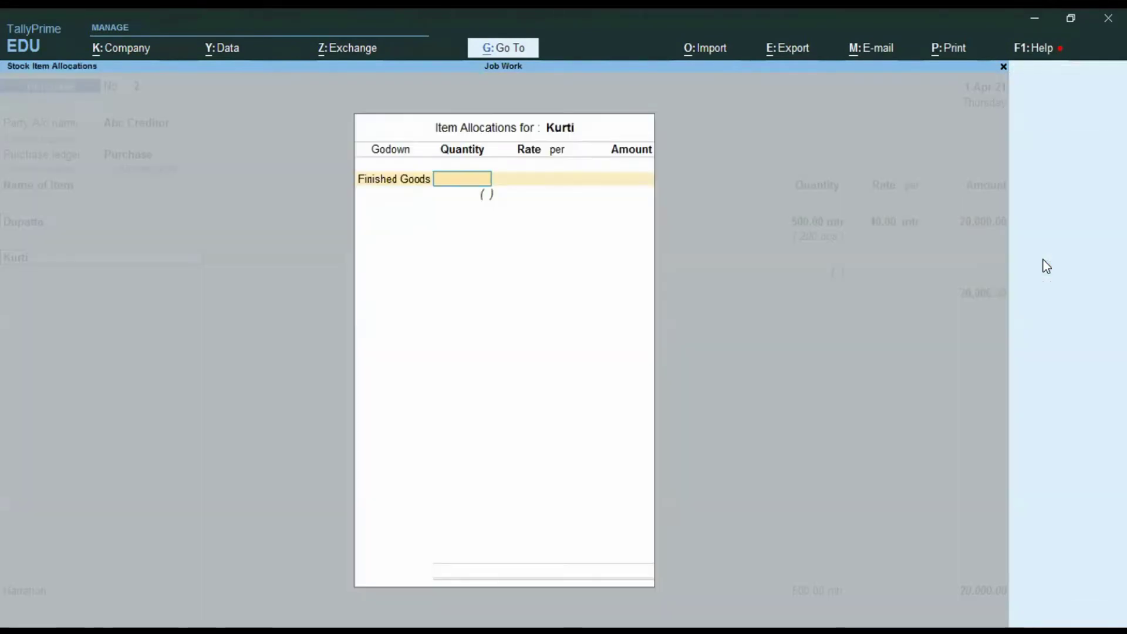
{"action": "key", "text": "BackSpace"}
{"action": "key", "text": "Down"}
{"action": "key", "text": "Down"}
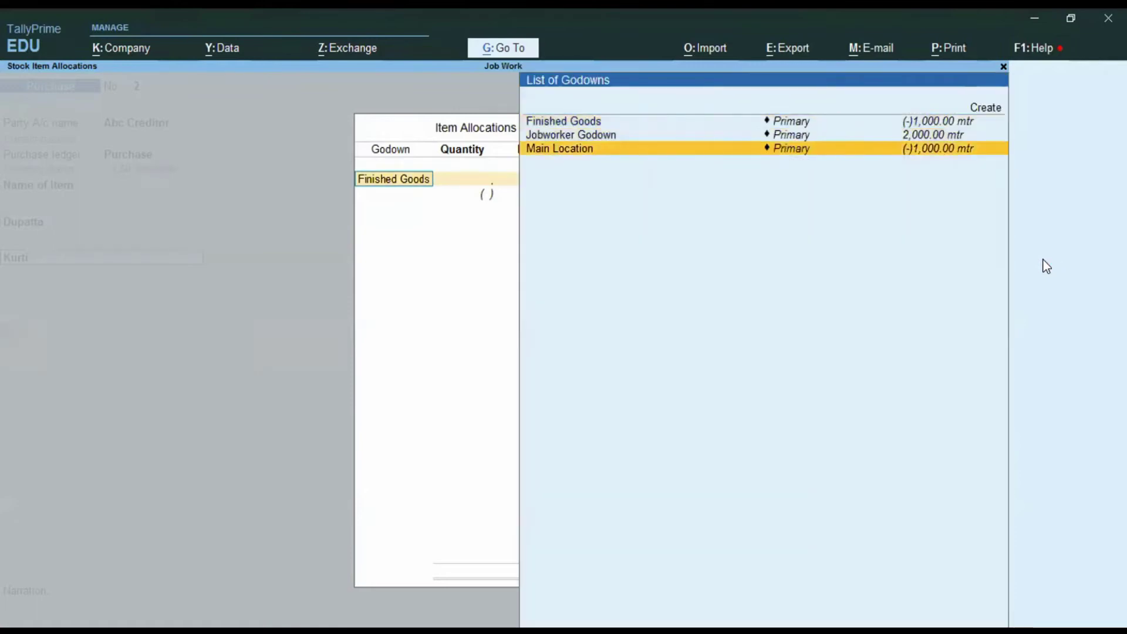
{"action": "key", "text": "Return"}
{"action": "type", "text": "500"}
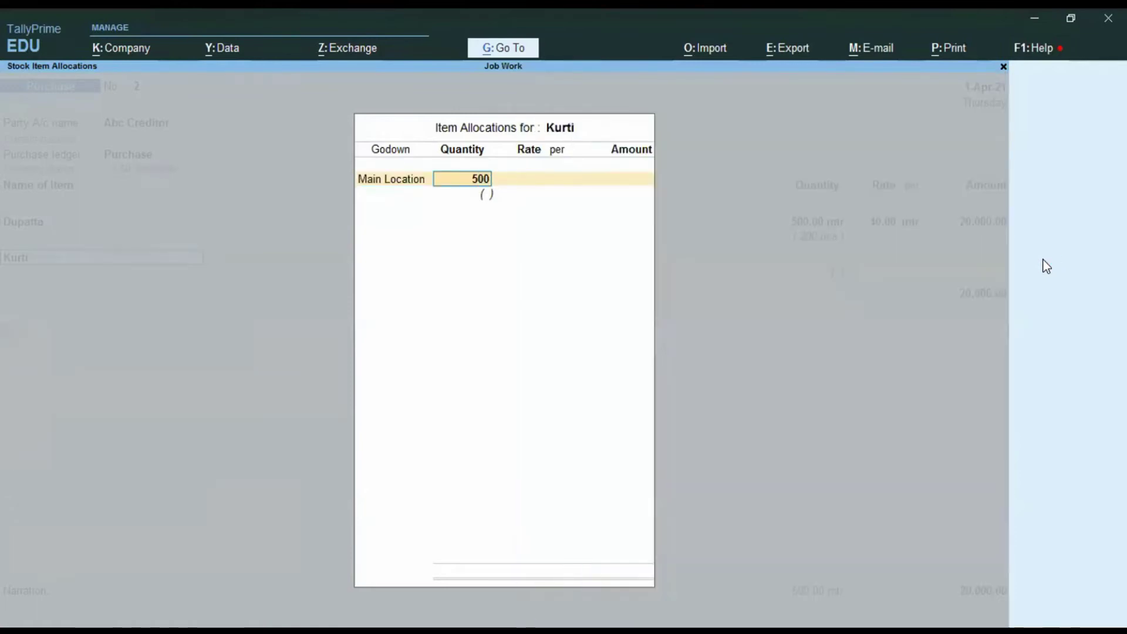
{"action": "key", "text": "Return"}
{"action": "key", "text": "Return"}
{"action": "key", "text": "Return"}
{"action": "key", "text": "Return"}
{"action": "key", "text": "Return"}
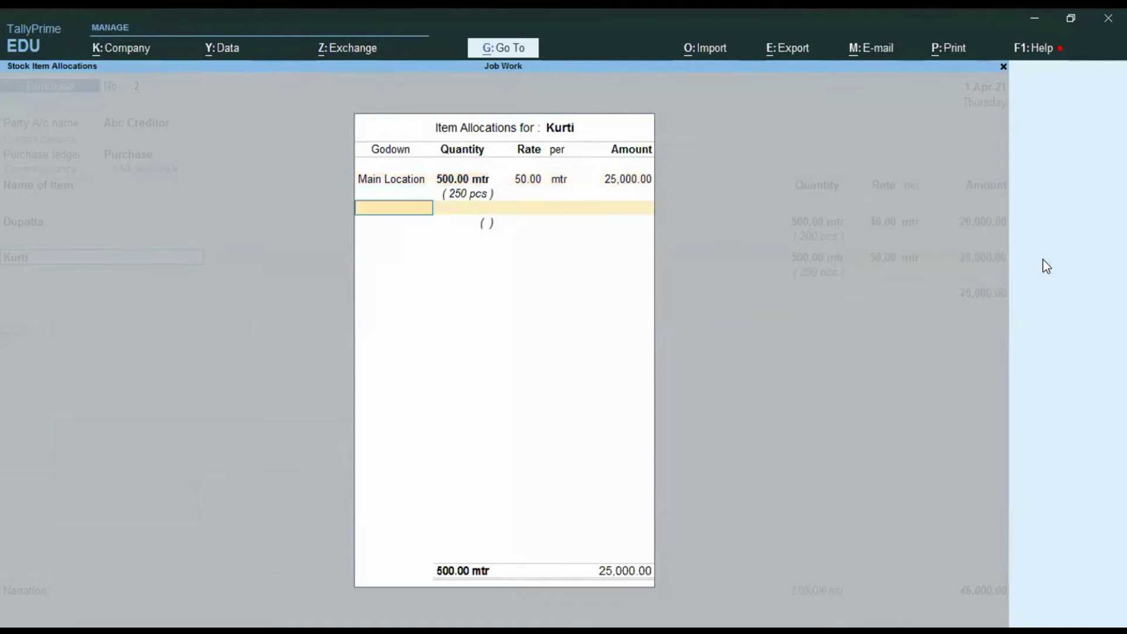
{"action": "key", "text": "Return"}
{"action": "key", "text": "Return"}
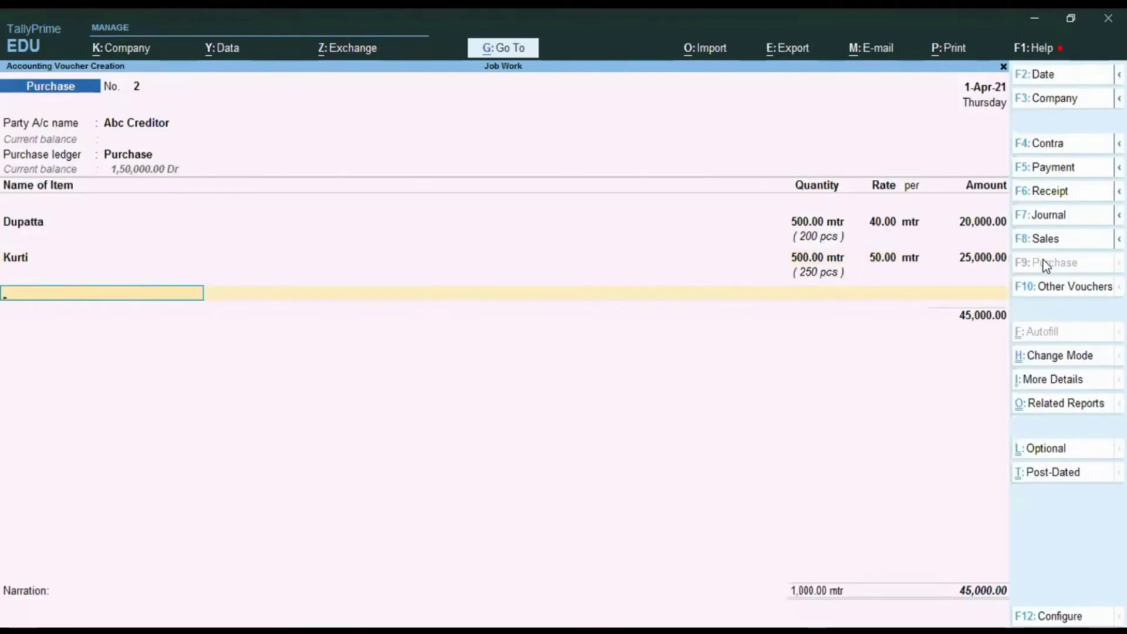
- Add the Salwar item to the voucher with 500 mtr in Main Location at a rate of 60.00 per mtr
{"action": "key", "text": "Return"}
{"action": "key", "text": "BackSpace"}
{"action": "key", "text": "Return"}
{"action": "key", "text": "Down"}
{"action": "key", "text": "Down"}
{"action": "key", "text": "Down"}
{"action": "key", "text": "Down"}
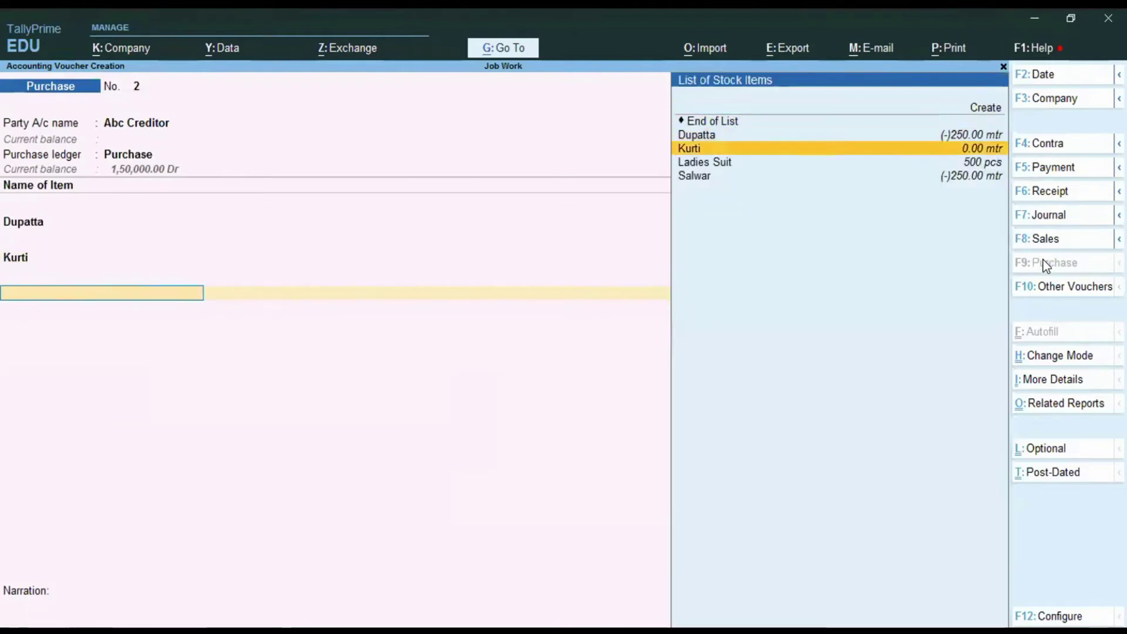
{"action": "key", "text": "Return"}
{"action": "key", "text": "Down"}
{"action": "key", "text": "Down"}
{"action": "key", "text": "Down"}
{"action": "key", "text": "Return"}
{"action": "type", "text": "500"}
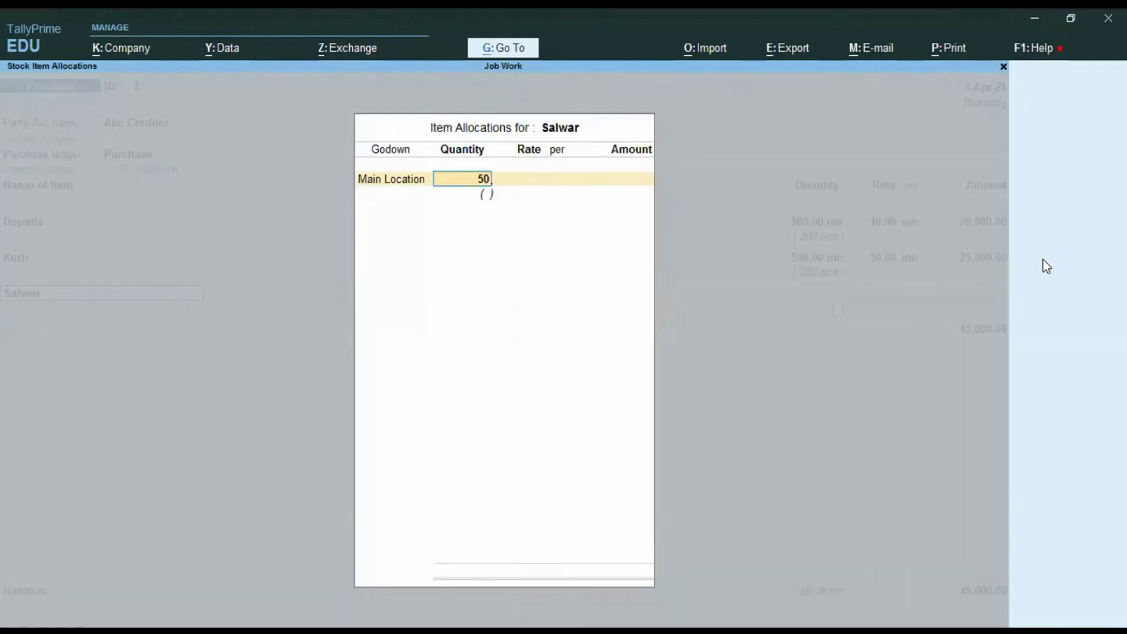
{"action": "key", "text": "Return"}
{"action": "key", "text": "Return"}
{"action": "key", "text": "Return"}
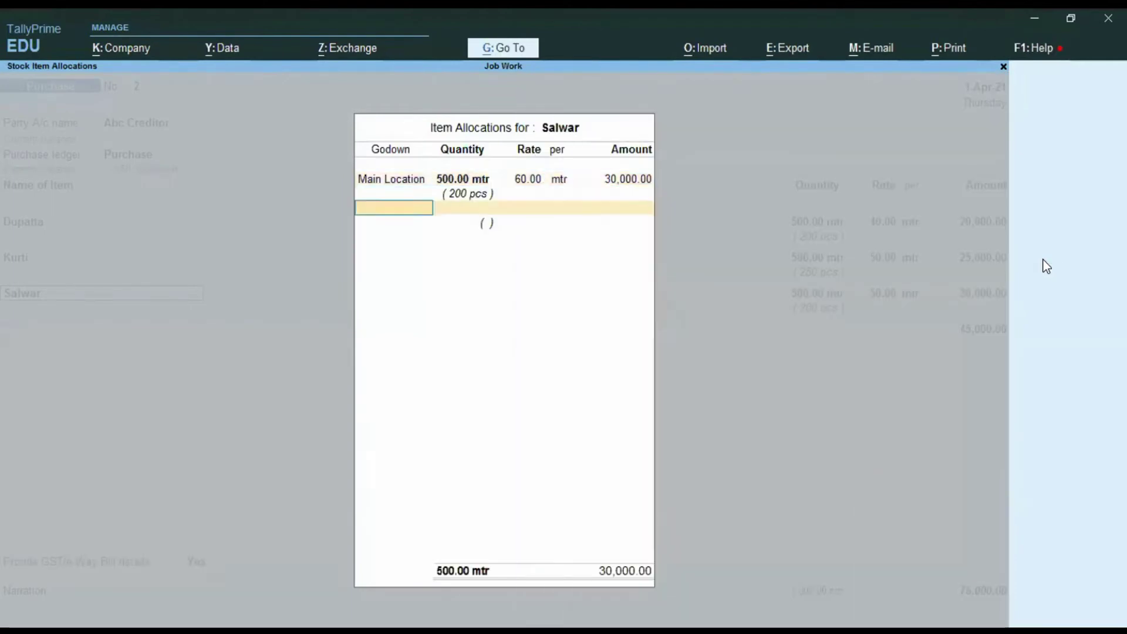
{"action": "key", "text": "Return"}
{"action": "key", "text": "Return"}
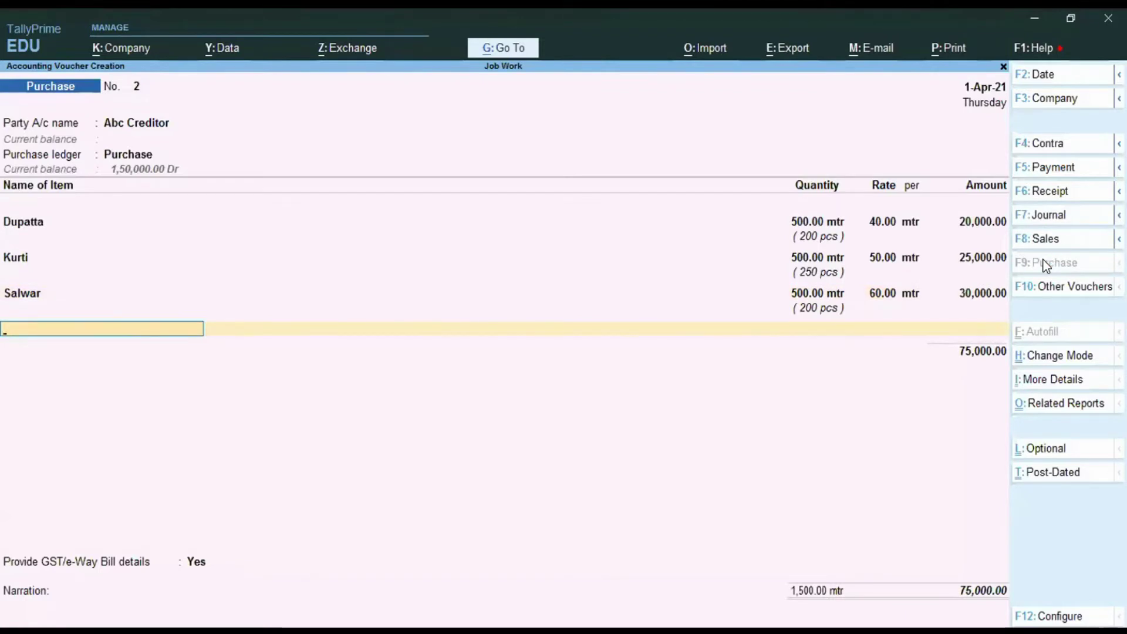
- Finish the item list and add the Cgst Input ledger with its calculated tax amount
{"action": "key", "text": "Return"}
{"action": "key", "text": "Down"}
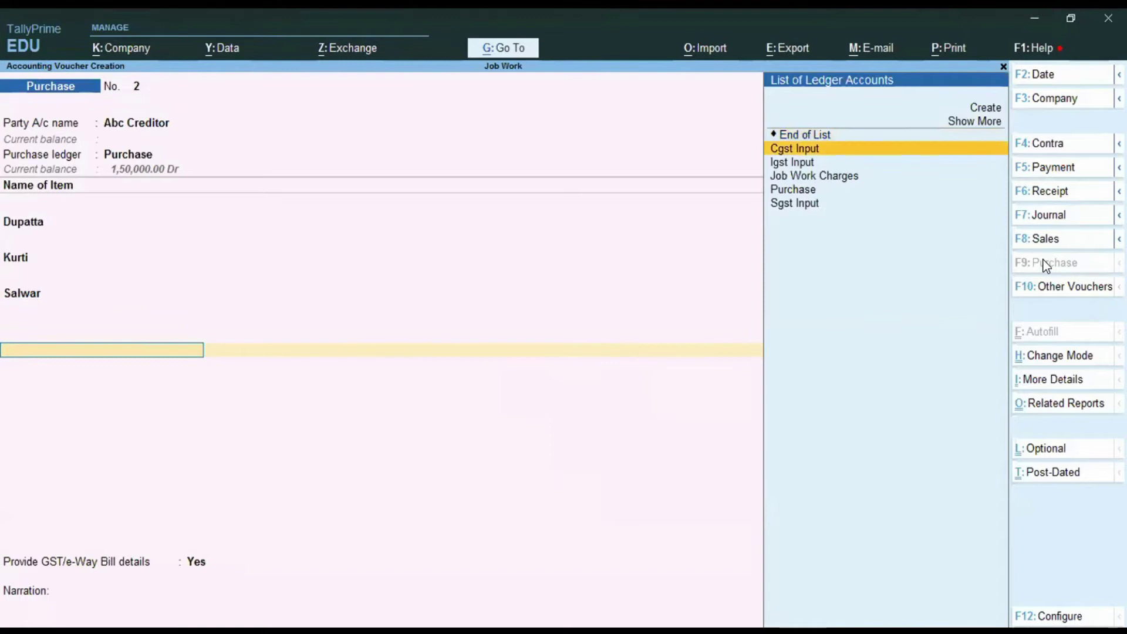
{"action": "key", "text": "Return"}
{"action": "key", "text": "Return"}
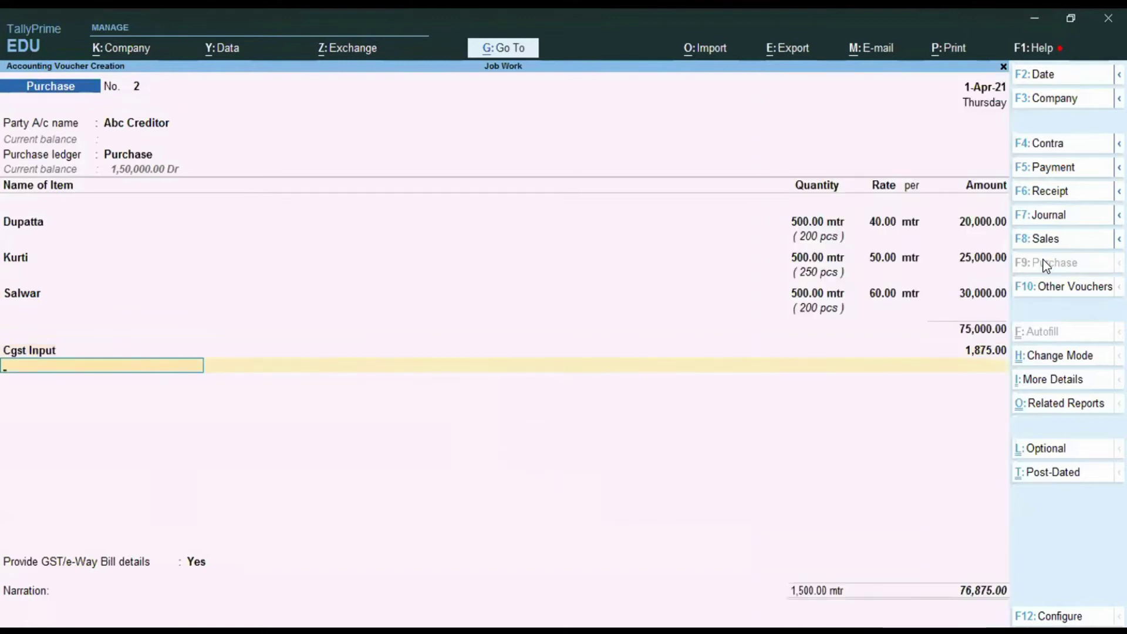
- Add the Sgst Input ledger below Cgst Input with its calculated amount and finish the tax ledger list
{"action": "key", "text": "Return"}
{"action": "key", "text": "BackSpace"}
{"action": "key", "text": "Return"}
{"action": "key", "text": "Down"}
{"action": "key", "text": "Down"}
{"action": "key", "text": "Down"}
{"action": "key", "text": "Down"}
{"action": "key", "text": "Down"}
{"action": "key", "text": "Down"}
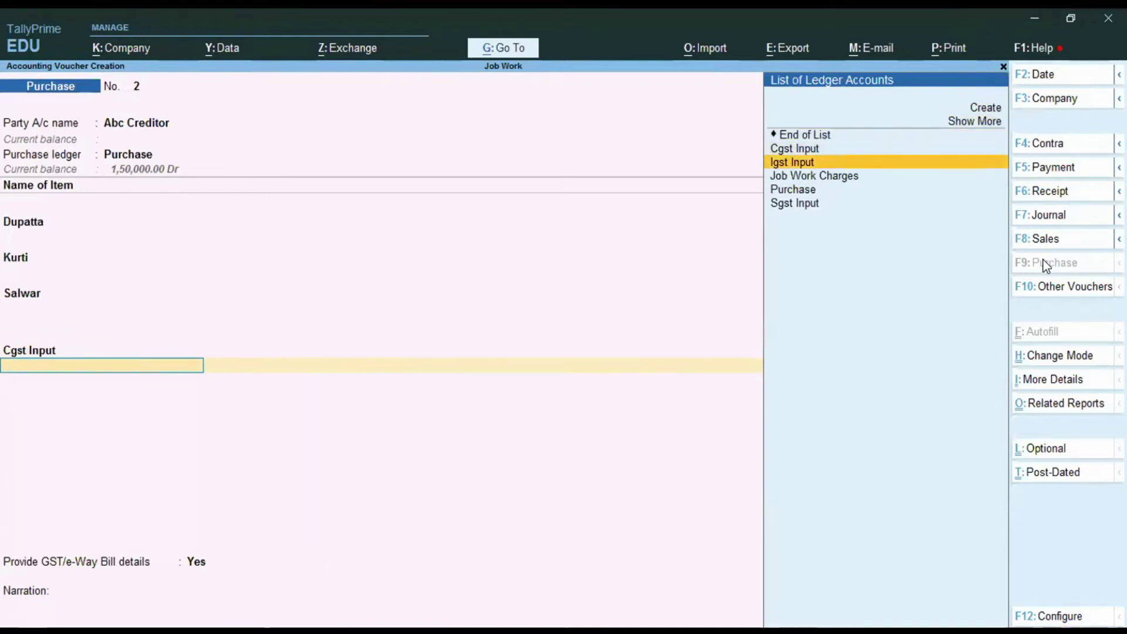
{"action": "key", "text": "Return"}
{"action": "key", "text": "Return"}
{"action": "key", "text": "Return"}
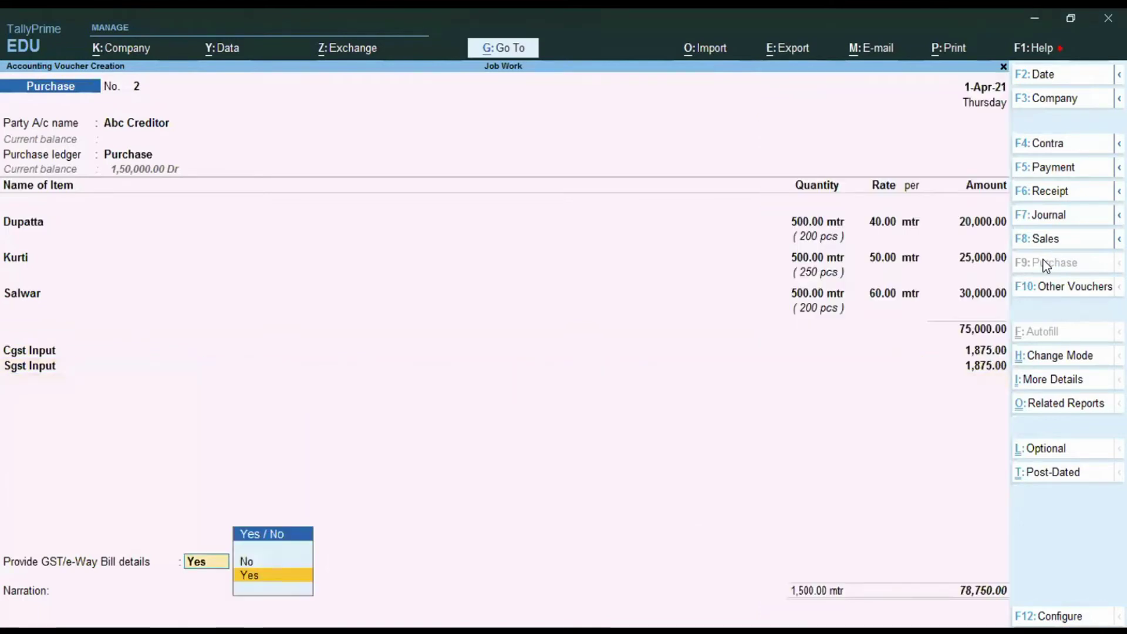
- Set Provide GST/e-Way Bill details to No, save the purchase voucher and leave voucher entry
{"action": "key", "text": "Up"}
{"action": "key", "text": "Return"}
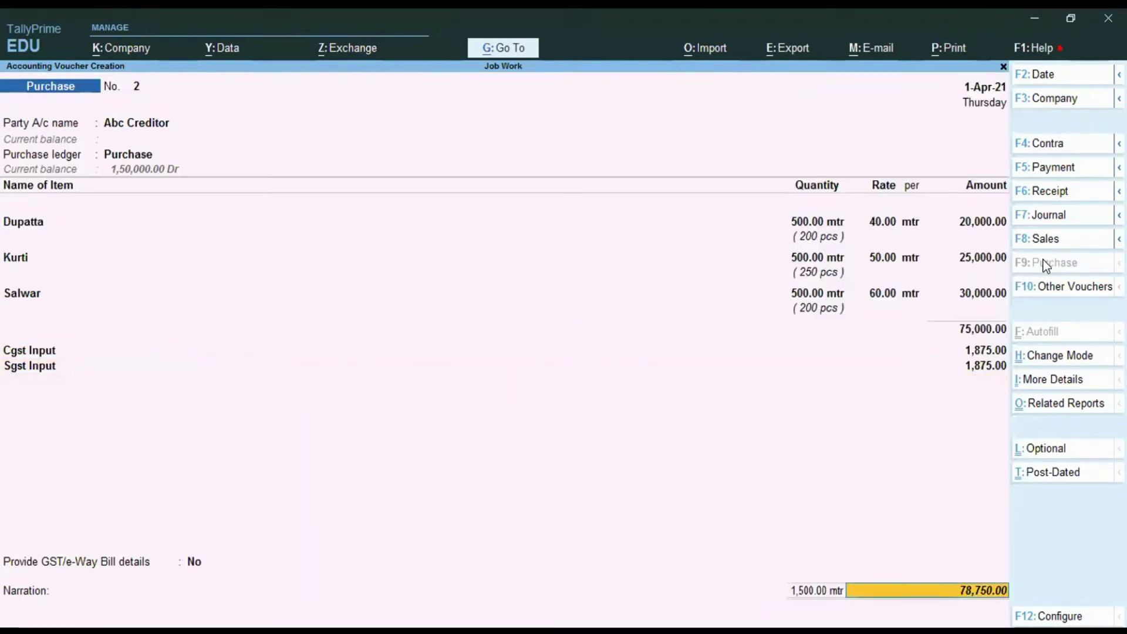
{"action": "key", "text": "Return"}
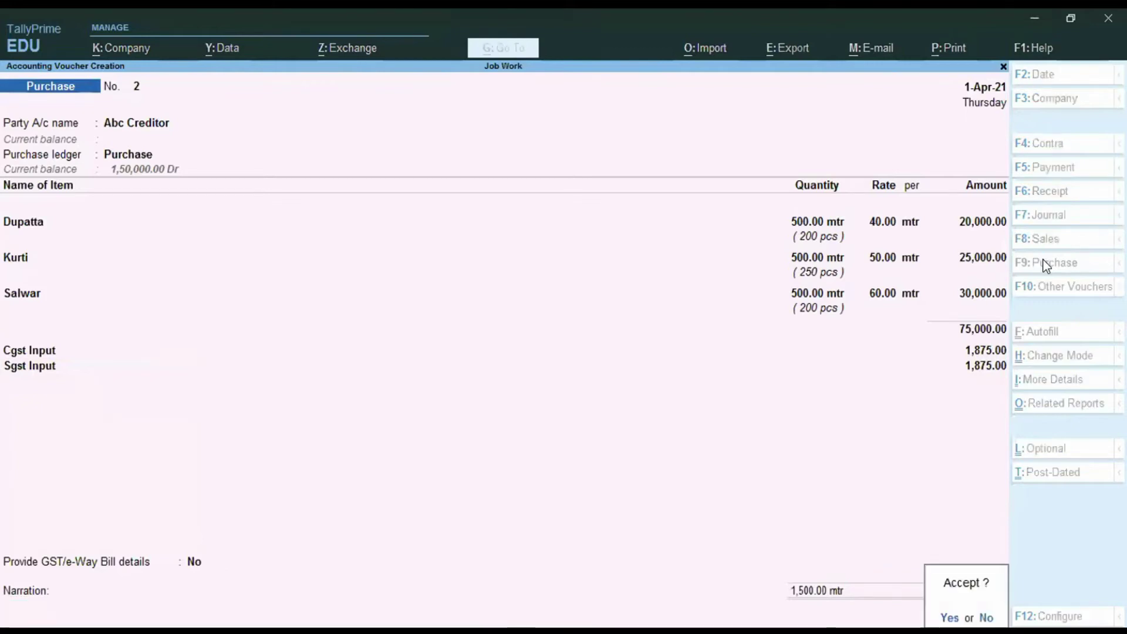
{"action": "key", "text": "Return"}
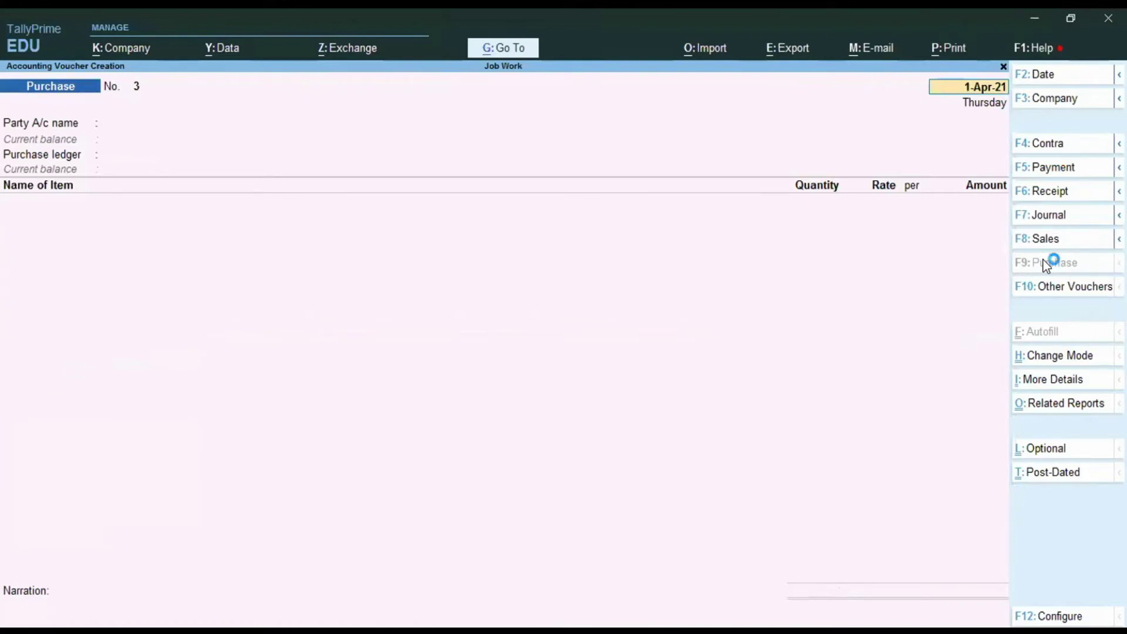
{"action": "key", "text": "Escape"}
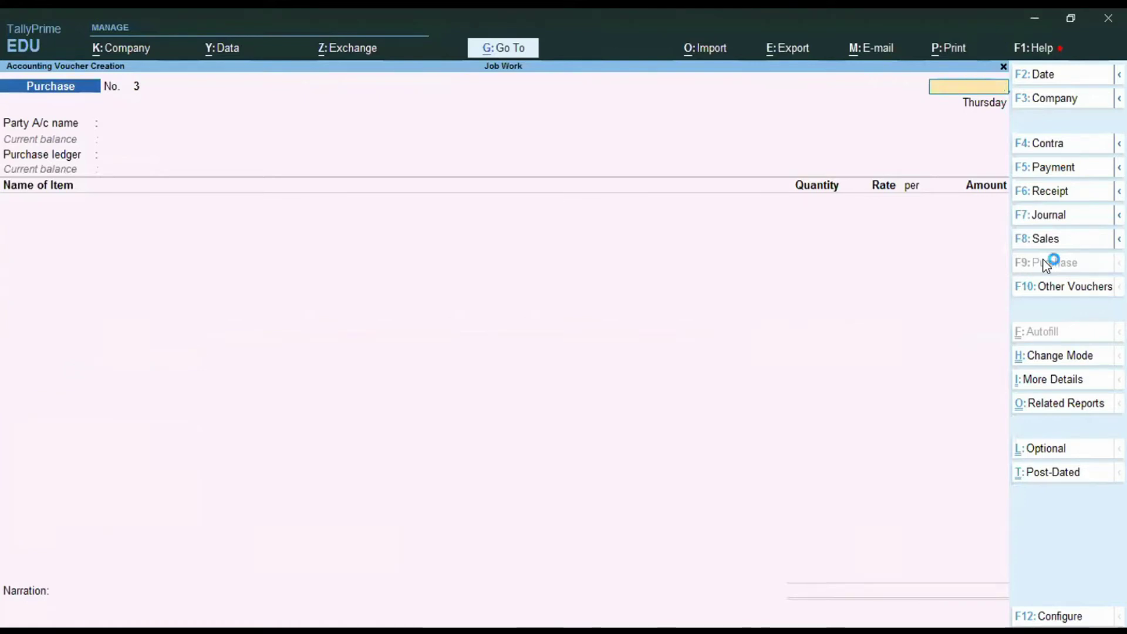
{"action": "key", "text": "y"}
- Open the Stock Summary report and drill down into the Raw Material group
{"action": "key", "text": "Down"}
{"action": "key", "text": "Down"}
{"action": "key", "text": "Down"}
{"action": "key", "text": "Down"}
{"action": "key", "text": "Down"}
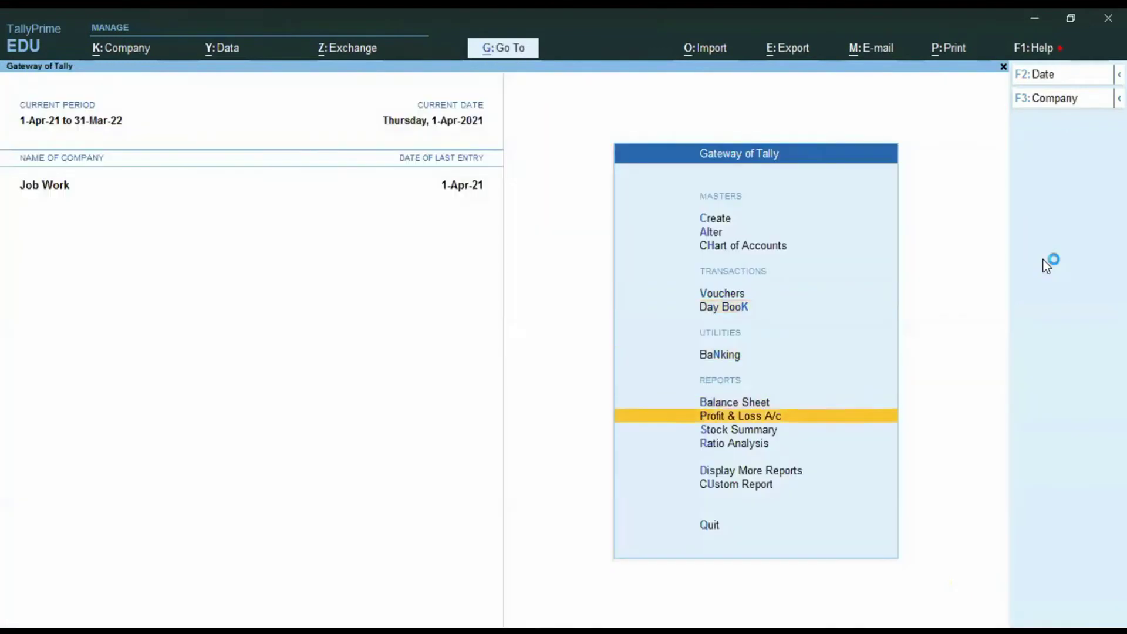
{"action": "key", "text": "Return"}
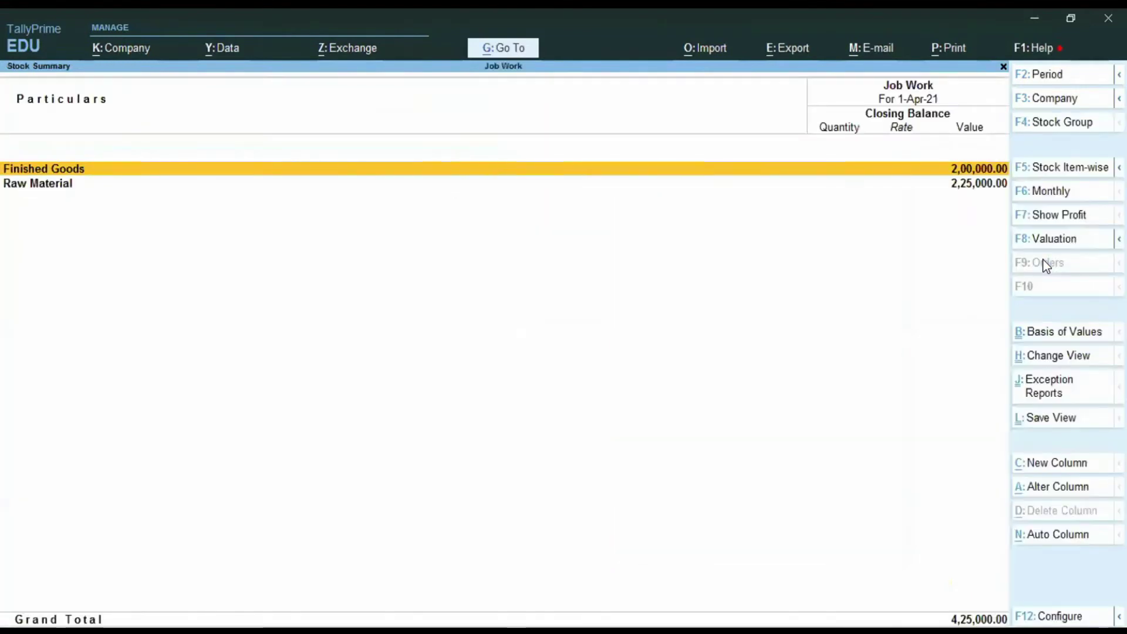
{"action": "key", "text": "Down"}
{"action": "key", "text": "Return"}
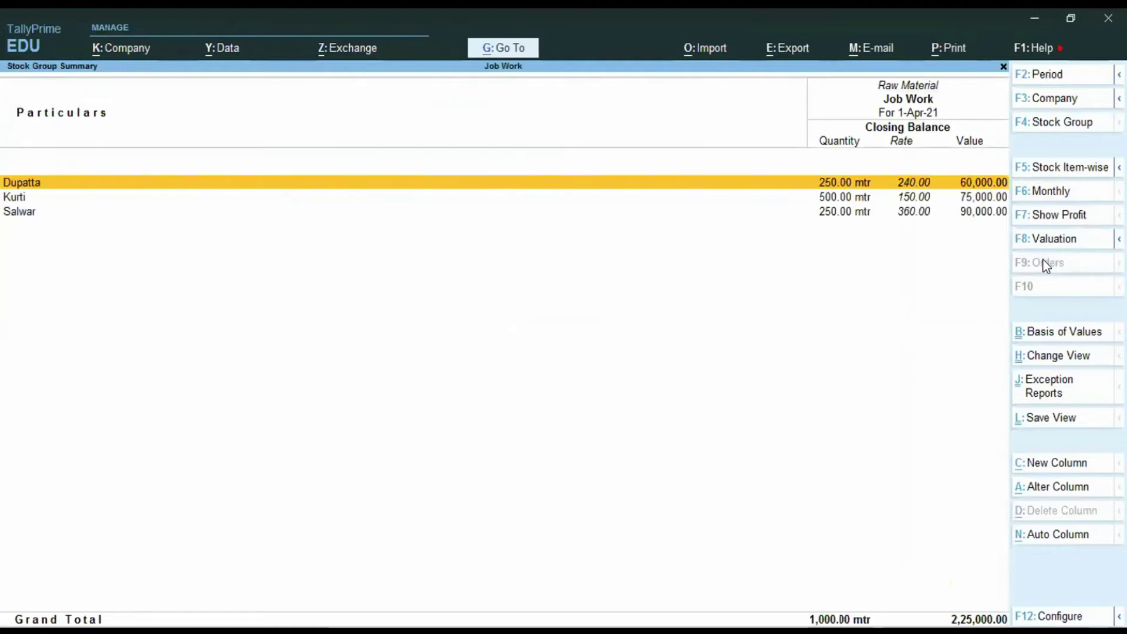
- Configure the Raw Material stock group summary to show Opening Balance, Goods Inwards and Goods Outwards
{"action": "left_click", "coordinate": [1049, 619]}
{"action": "key", "text": "Return"}
{"action": "key", "text": "Return"}
{"action": "key", "text": "Return"}
{"action": "key", "text": "Return"}
{"action": "key", "text": "y"}
{"action": "key", "text": "y"}
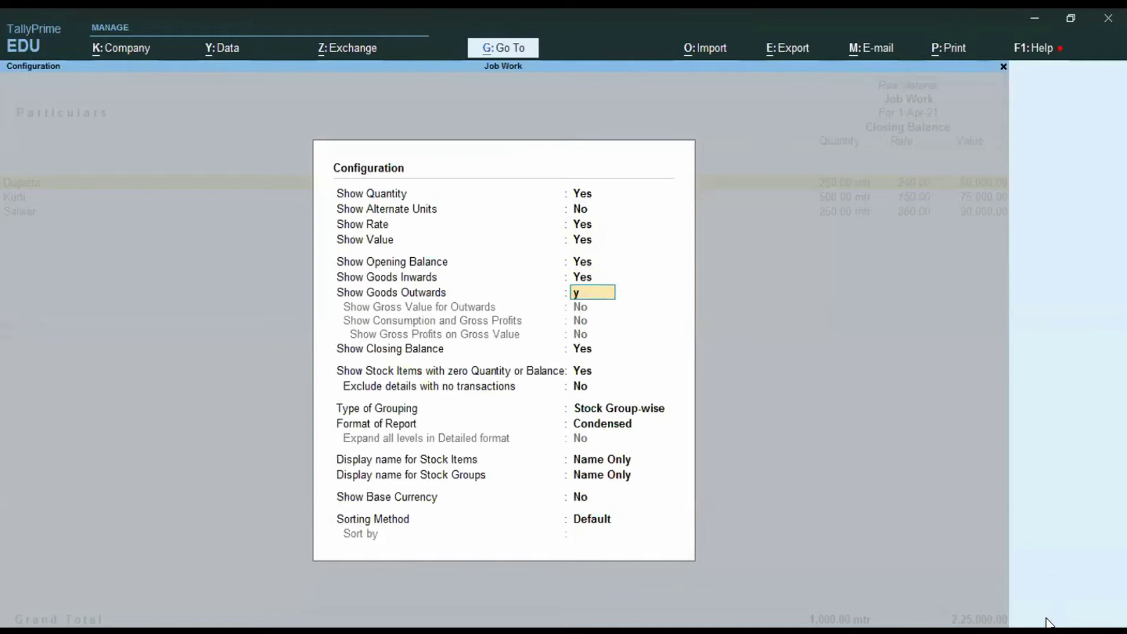
{"action": "key", "text": "Return"}
- Set the Format of Report to Detailed with all levels expanded, keep Default sorting and apply the configuration
{"action": "key", "text": "Return"}
{"action": "key", "text": "Return"}
{"action": "key", "text": "Return"}
{"action": "key", "text": "Return"}
{"action": "key", "text": "Return"}
{"action": "key", "text": "Return"}
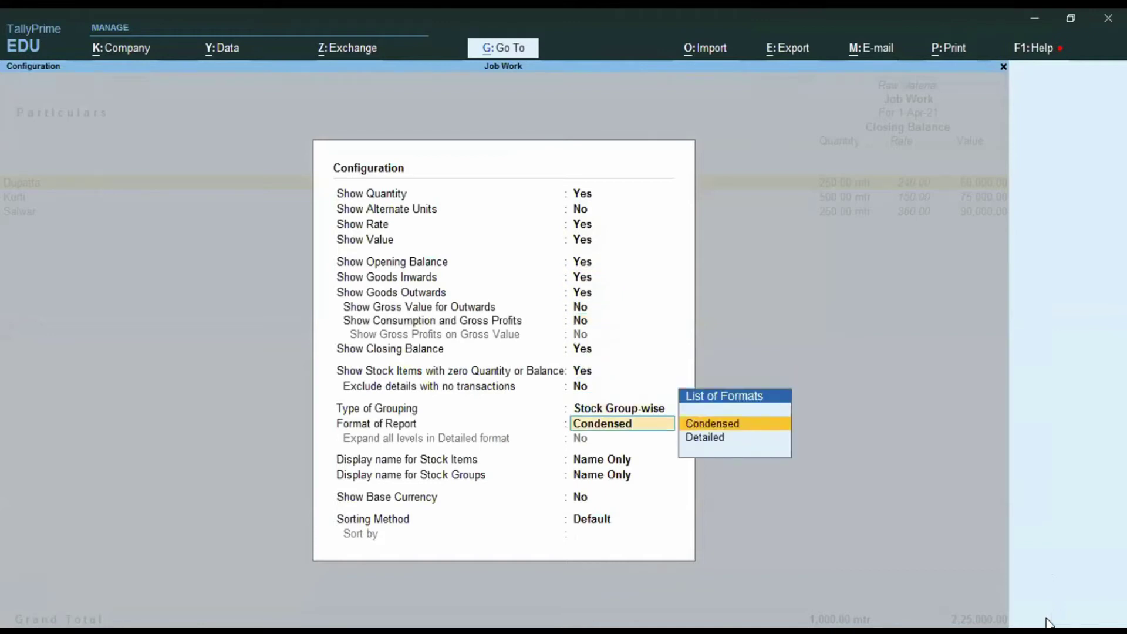
{"action": "key", "text": "Down"}
{"action": "key", "text": "Return"}
{"action": "key", "text": "y"}
{"action": "key", "text": "Return"}
{"action": "key", "text": "Return"}
{"action": "key", "text": "Return"}
{"action": "key", "text": "Return"}
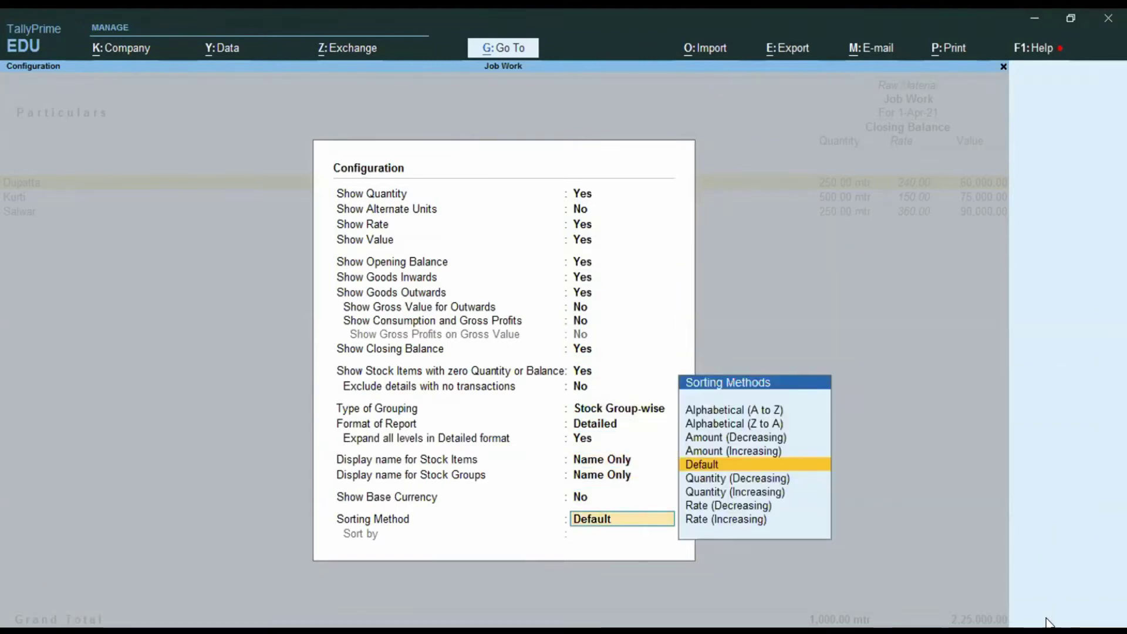
{"action": "key", "text": "Return"}
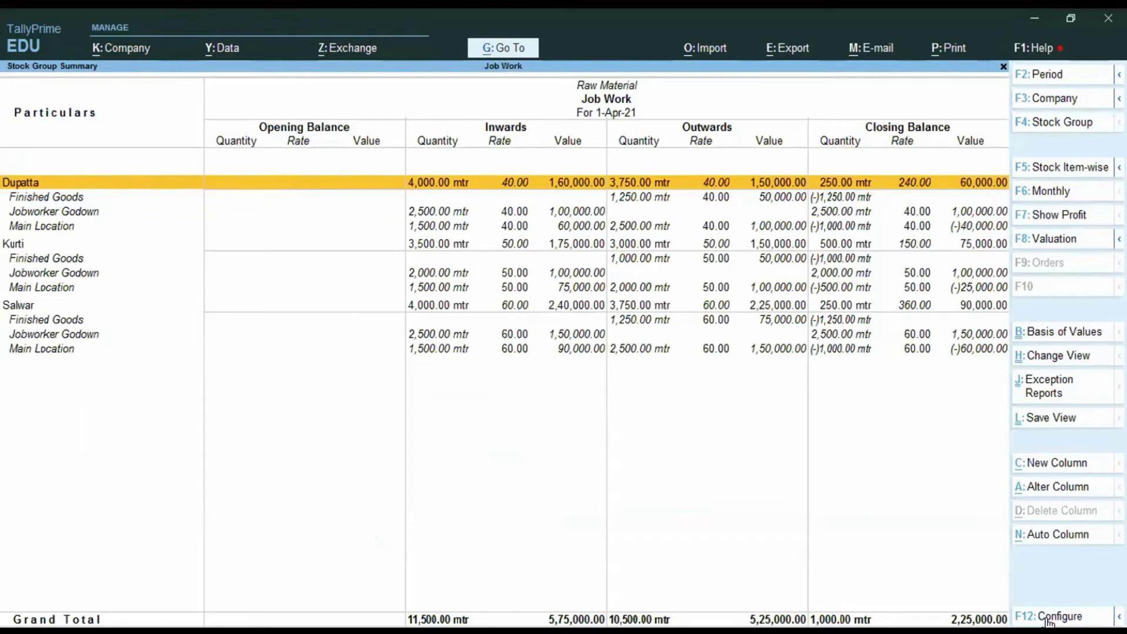
- Examine the inward, outward and closing quantities of Dupatta and Kurti in each godown of the Raw Material summary
{"action": "key", "text": "Down"}
{"action": "key", "text": "Down"}
{"action": "key", "text": "Down"}
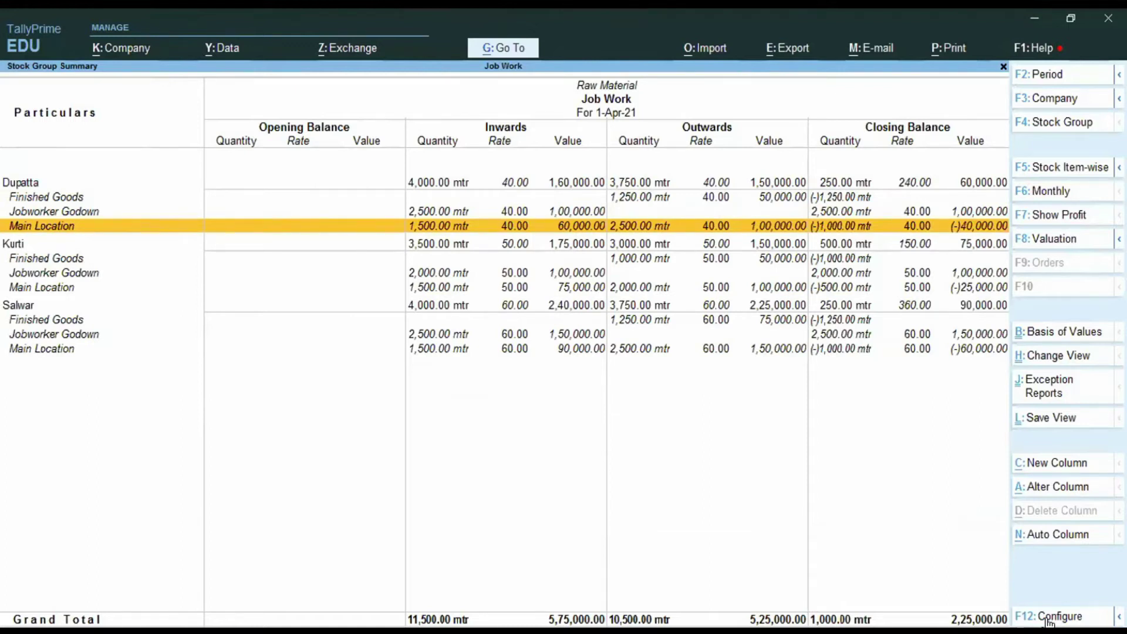
{"action": "key", "text": "Down"}
{"action": "key", "text": "Up"}
{"action": "key", "text": "Down"}
{"action": "key", "text": "Down"}
{"action": "key", "text": "Down"}
{"action": "key", "text": "Up"}
{"action": "key", "text": "Up"}
{"action": "key", "text": "Down"}
{"action": "key", "text": "Down"}
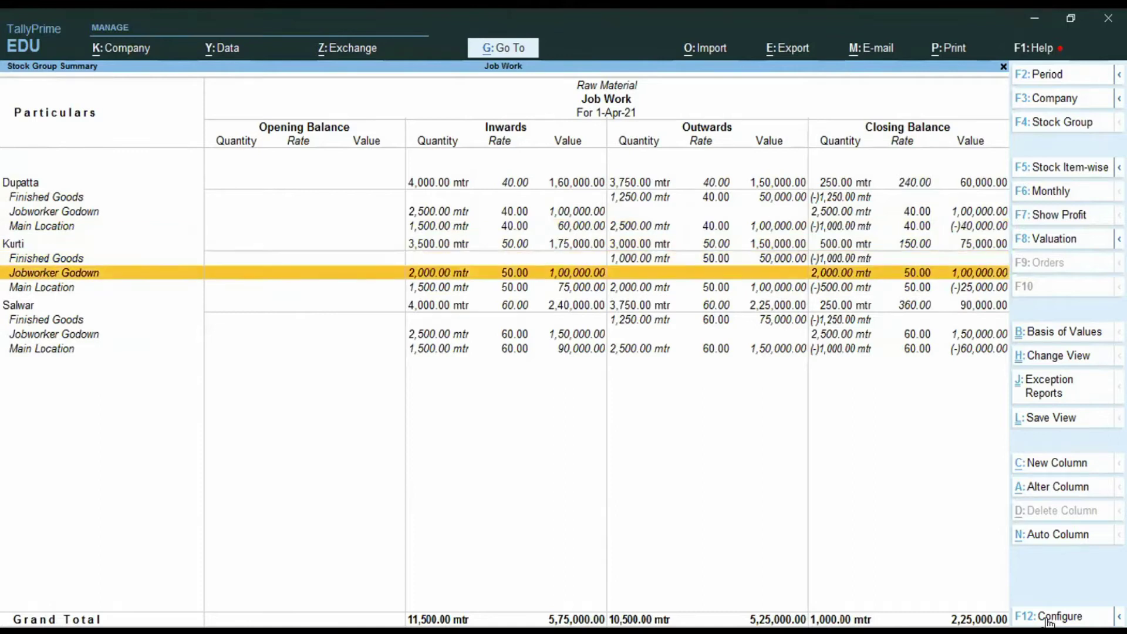
- Leave the Stock Summary and open the Inventory Books list of reports
{"action": "key", "text": "Escape"}
{"action": "key", "text": "Escape"}
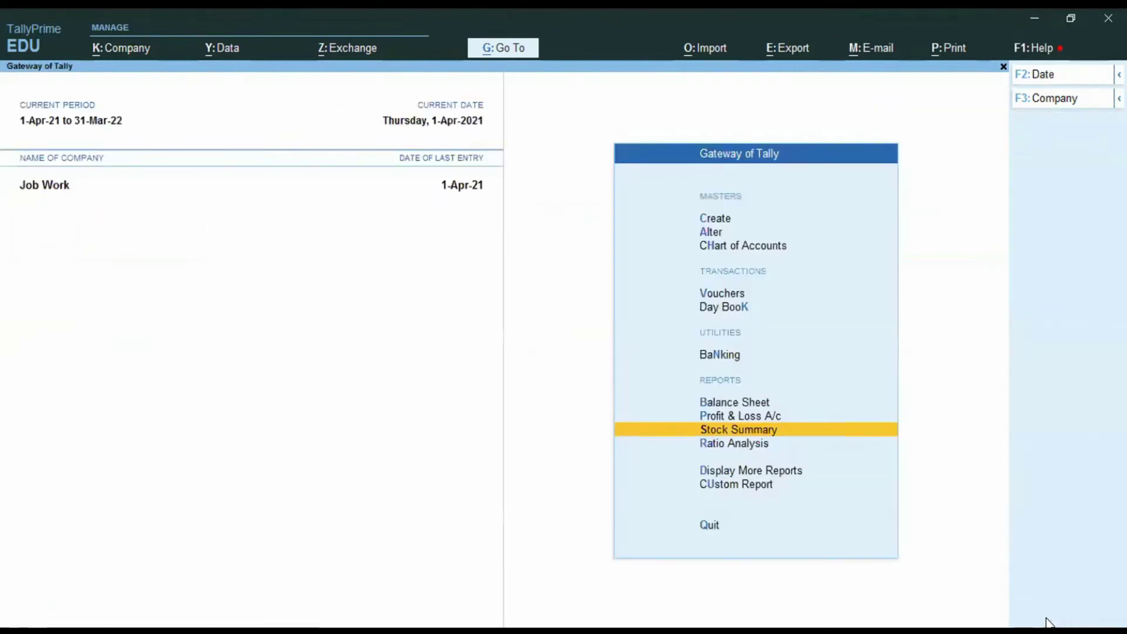
{"action": "key", "text": "d"}
{"action": "key", "text": "Down"}
{"action": "key", "text": "Down"}
{"action": "key", "text": "Down"}
{"action": "key", "text": "Down"}
{"action": "key", "text": "Down"}
{"action": "key", "text": "Down"}
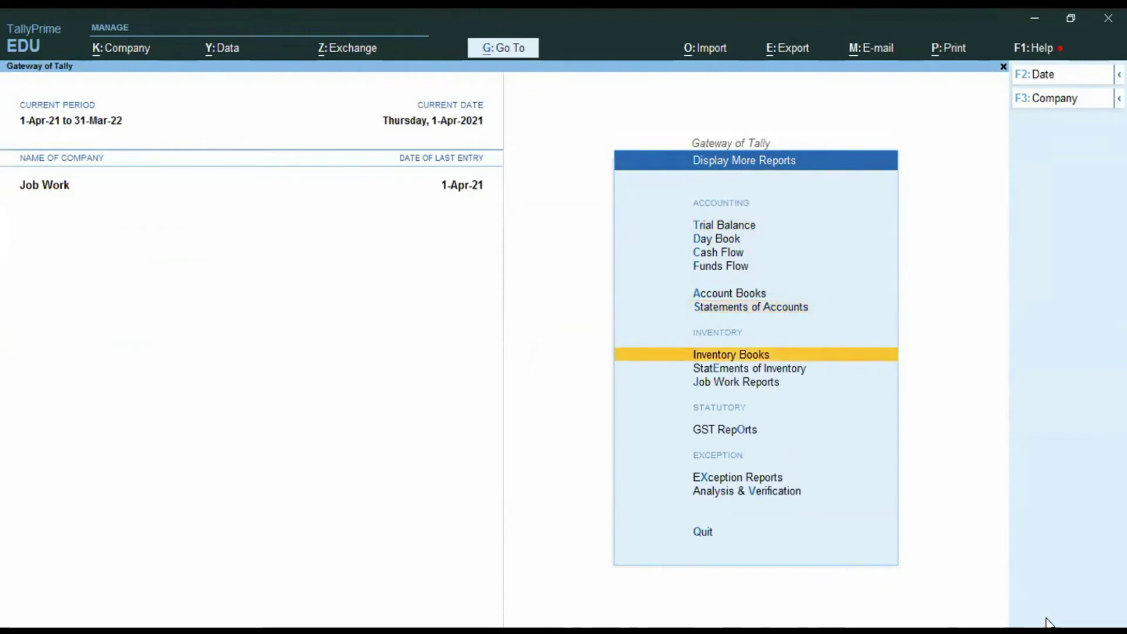
{"action": "key", "text": "Return"}
- Open the Godowns summary for Main Location and drill down into the Raw Material group
{"action": "key", "text": "Down"}
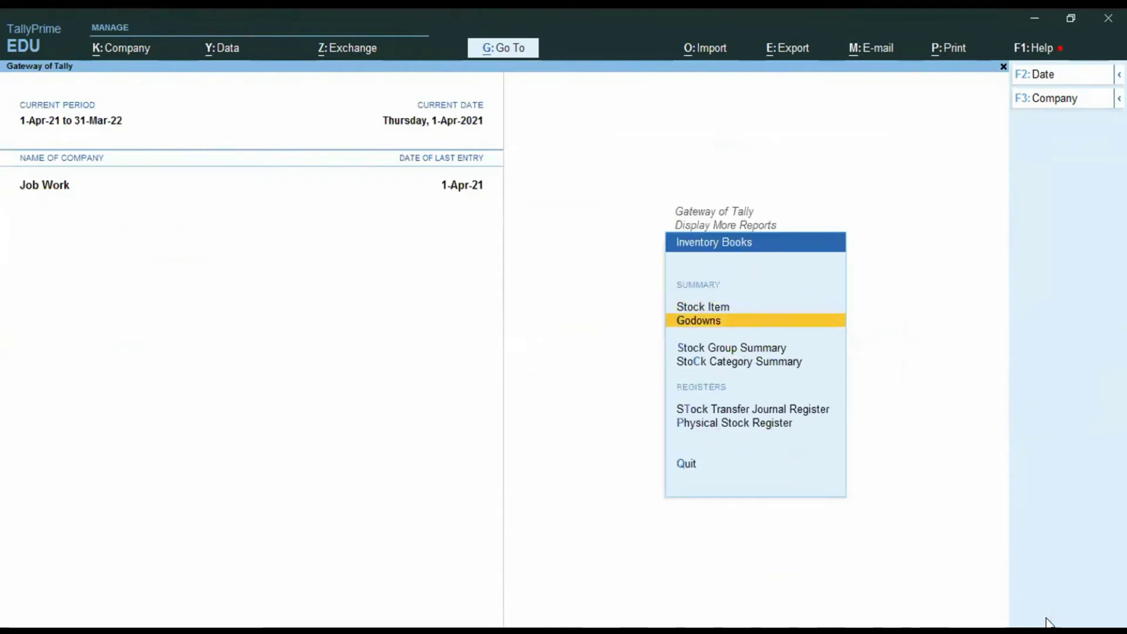
{"action": "key", "text": "Return"}
{"action": "key", "text": "Down"}
{"action": "key", "text": "Down"}
{"action": "key", "text": "Down"}
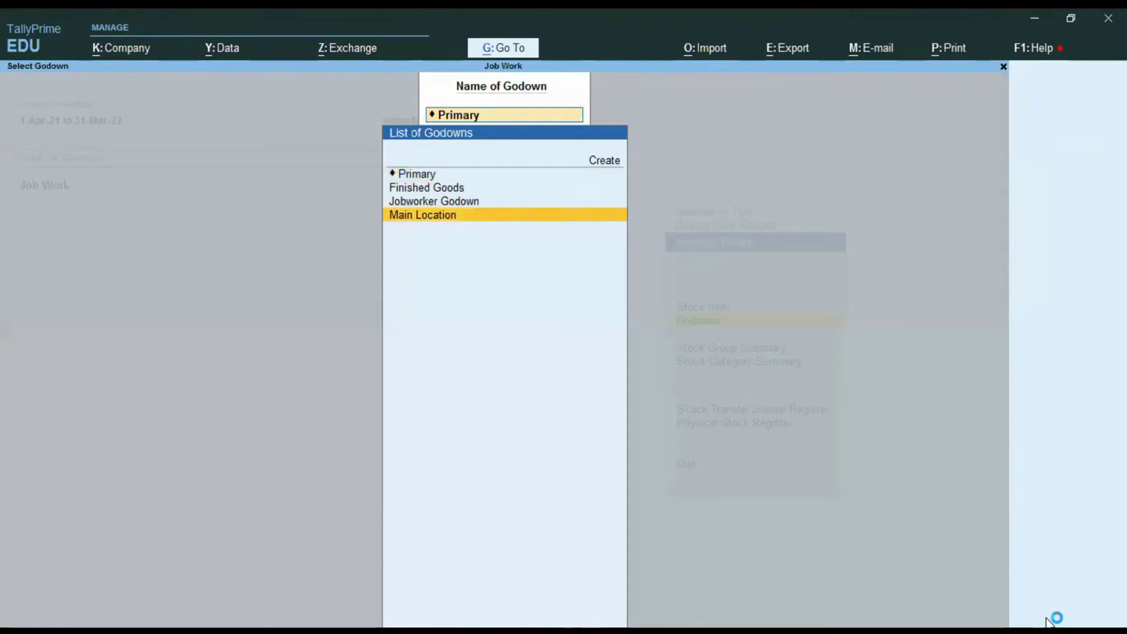
{"action": "key", "text": "Return"}
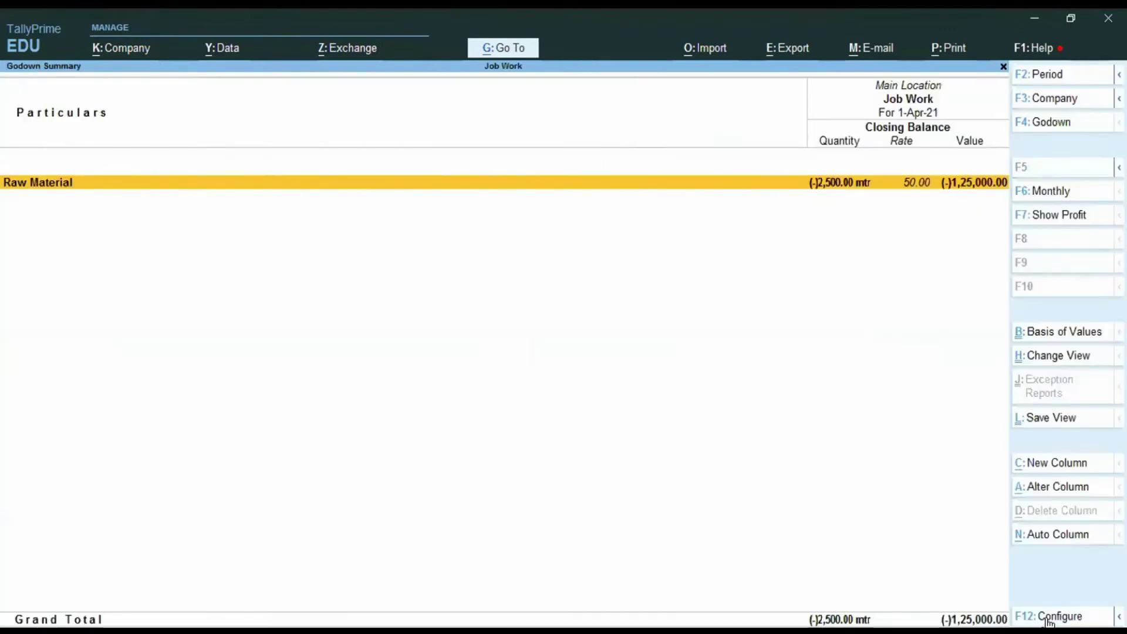
{"action": "key", "text": "Return"}
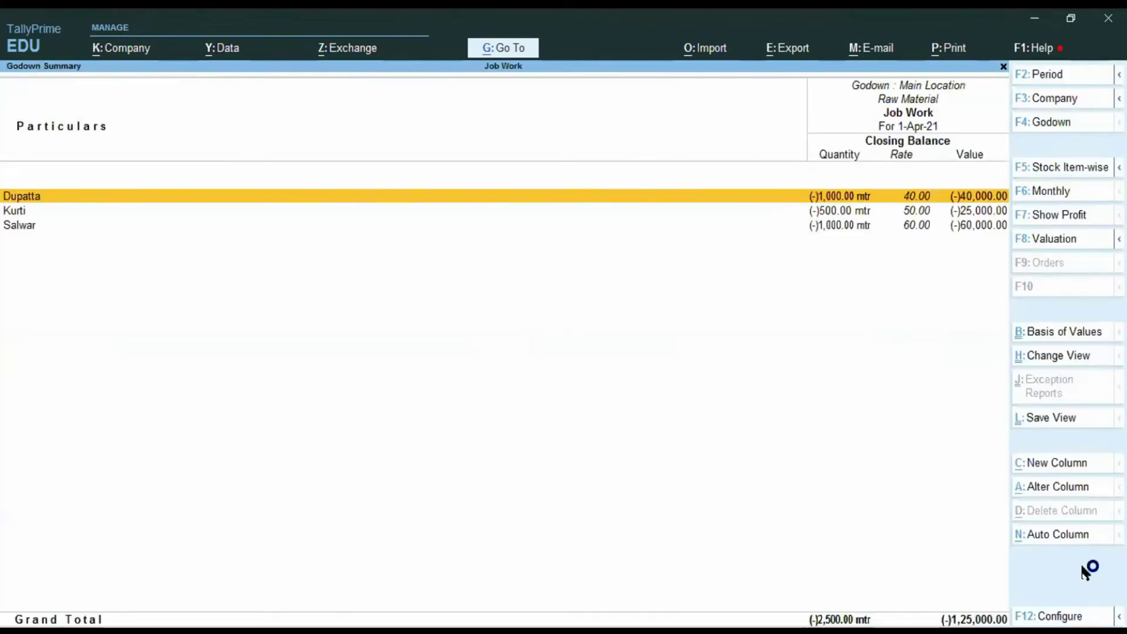
- Configure the Main Location Raw Material summary to show Opening Balance, Goods Inwards and Goods Outwards
{"action": "left_click", "coordinate": [1041, 617]}
{"action": "key", "text": "Return"}
{"action": "key", "text": "Return"}
{"action": "key", "text": "Return"}
{"action": "type", "text": "y"}
{"action": "key", "text": "Return"}
{"action": "type", "text": "y"}
{"action": "key", "text": "Return"}
{"action": "type", "text": "y"}
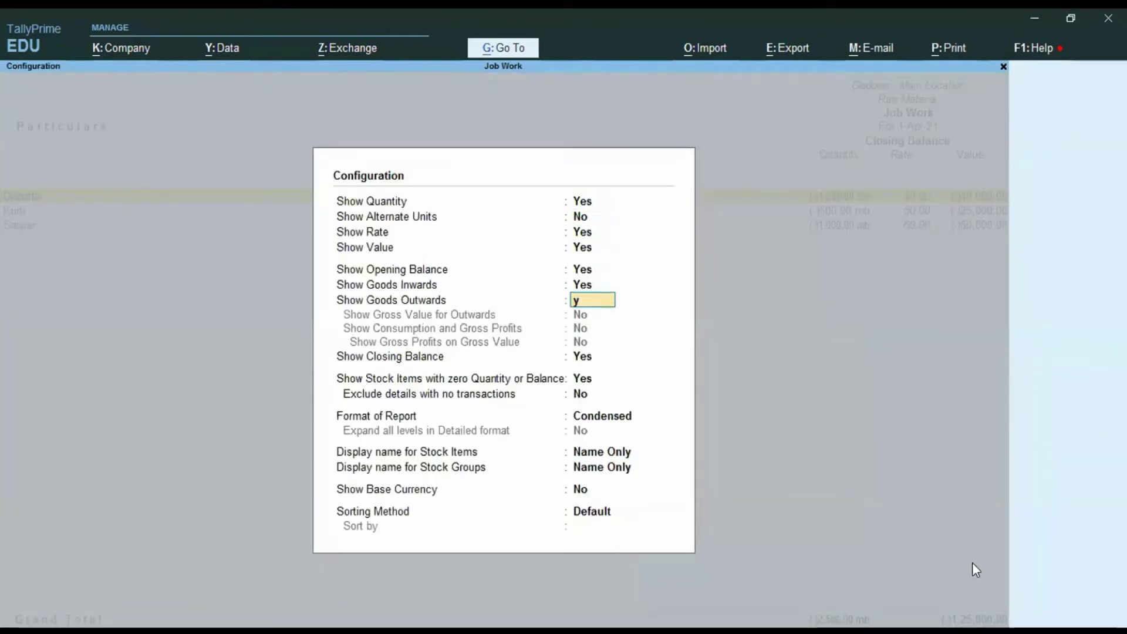
{"action": "key", "text": "Return"}
{"action": "key", "text": "ctrl+a"}
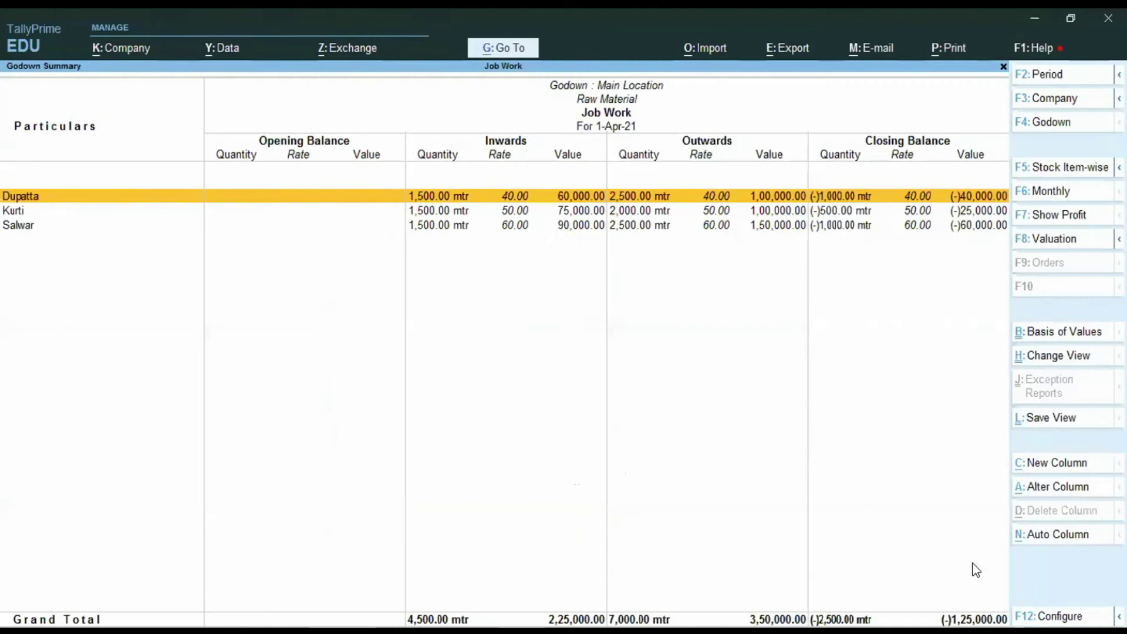
- Check the Main Location movements of Dupatta, Kurti and Salwar, drill into Dupatta, and leave the godown reports
{"action": "key", "text": "Down"}
{"action": "key", "text": "Down"}
{"action": "key", "text": "Up"}
{"action": "key", "text": "Up"}
{"action": "key", "text": "Return"}
{"action": "key", "text": "Escape"}
{"action": "key", "text": "Escape"}
{"action": "key", "text": "Escape"}
{"action": "key", "text": "Escape"}
{"action": "key", "text": "Escape"}
{"action": "key", "text": "Escape"}
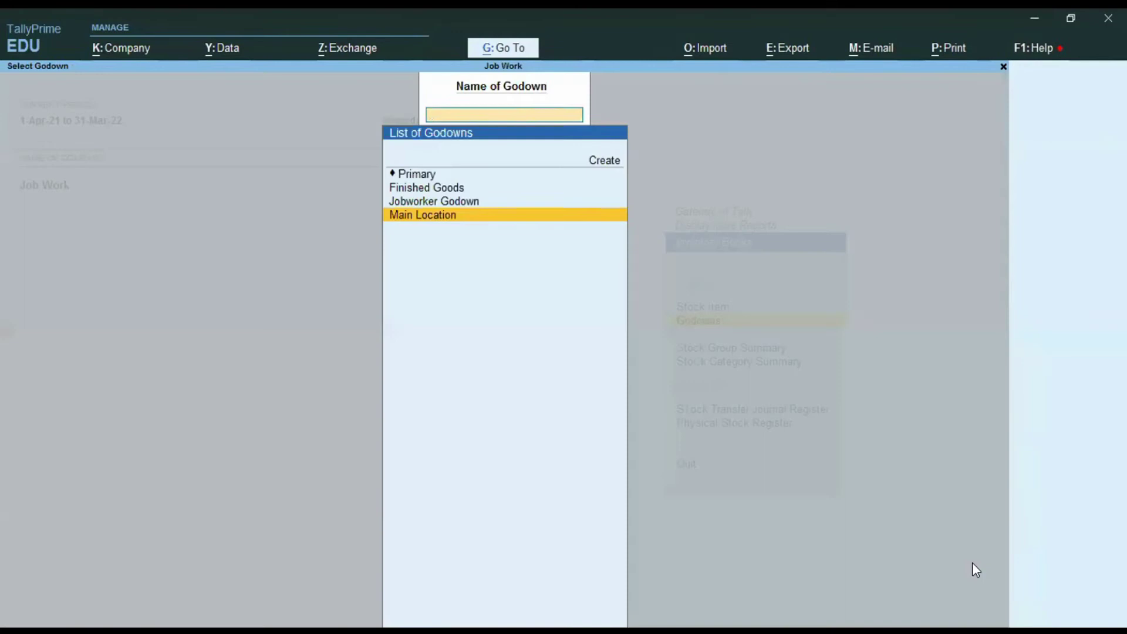
{"action": "key", "text": "Escape"}
{"action": "key", "text": "Escape"}
- In the Day Book, delete the Amresh Trading purchase, Job Work Out Order, Material Out and Material In vouchers together, keeping the Abc Creditor purchase
{"action": "key", "text": "d"}
{"action": "key", "text": "d"}
{"action": "key", "text": "Down"}
{"action": "key", "text": "Up"}
{"action": "key", "text": "space"}
{"action": "key", "text": "Down"}
{"action": "key", "text": "space"}
{"action": "key", "text": "space"}
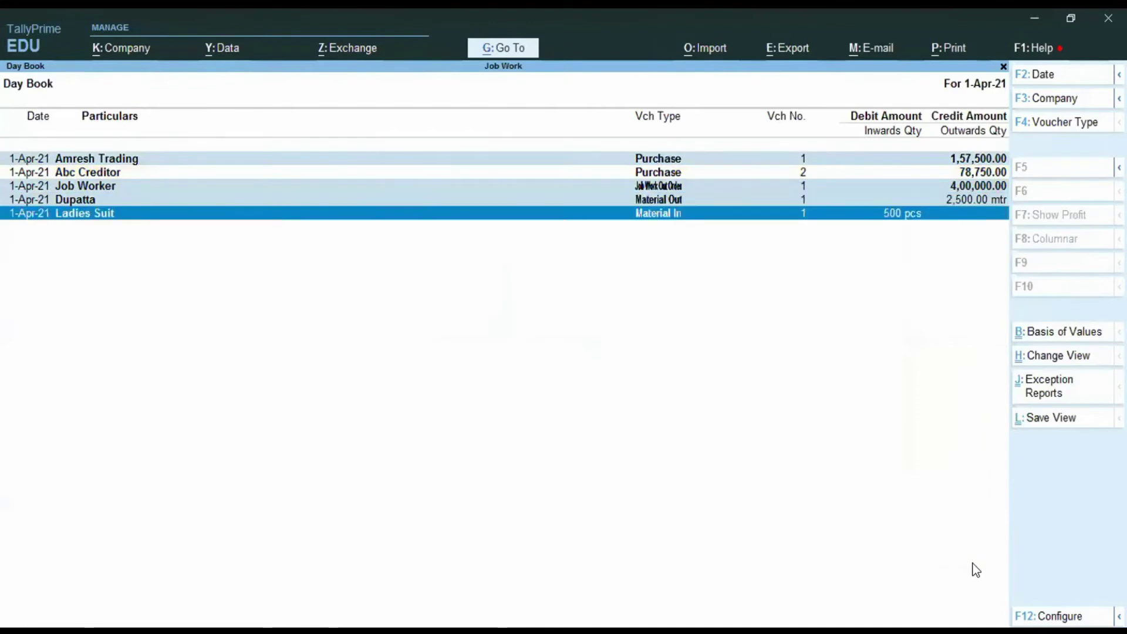
{"action": "key", "text": "alt+d"}
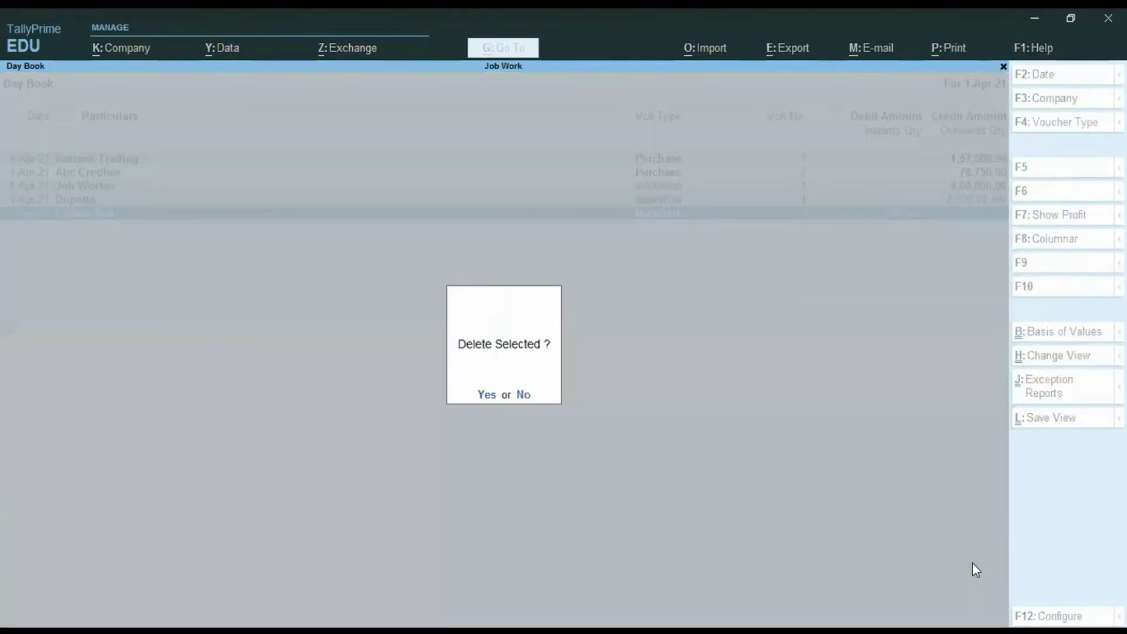
{"action": "key", "text": "y"}
{"action": "key", "text": "Escape"}
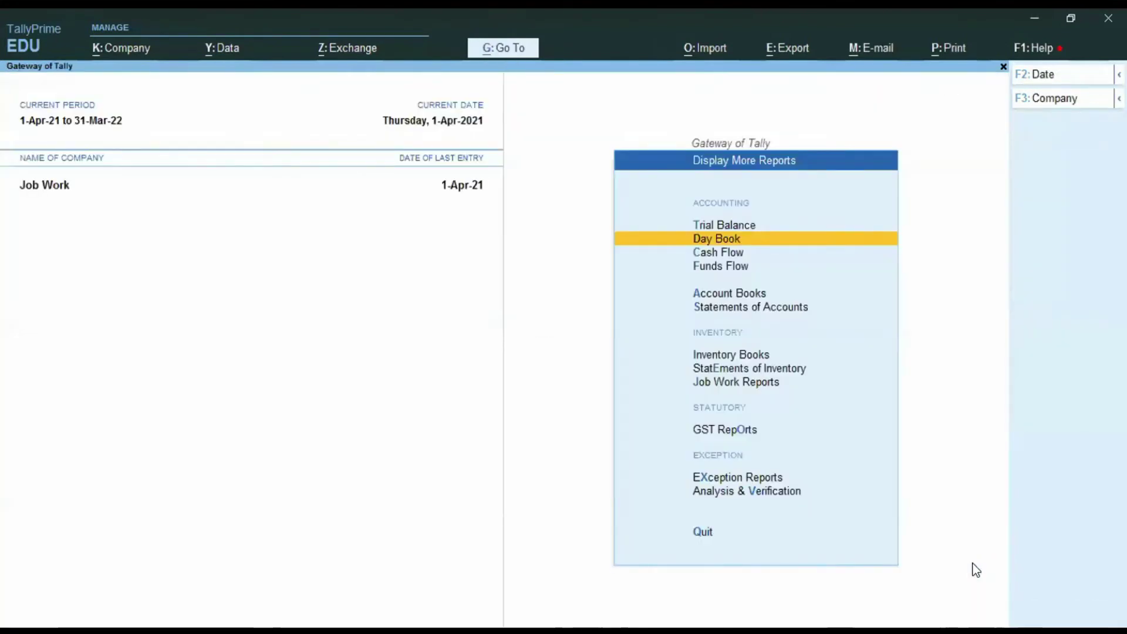
- Return to the additional display reports and reopen Inventory Books
{"action": "key", "text": "Escape"}
{"action": "key", "text": "Return"}
{"action": "key", "text": "Down"}
{"action": "key", "text": "Down"}
{"action": "key", "text": "Down"}
{"action": "key", "text": "Down"}
{"action": "key", "text": "Down"}
{"action": "key", "text": "Down"}
{"action": "key", "text": "Down"}
{"action": "key", "text": "Up"}
{"action": "key", "text": "Return"}
- Open the Godowns summary for the Main Location godown
{"action": "key", "text": "Down"}
{"action": "key", "text": "Return"}
{"action": "key", "text": "Down"}
{"action": "key", "text": "Down"}
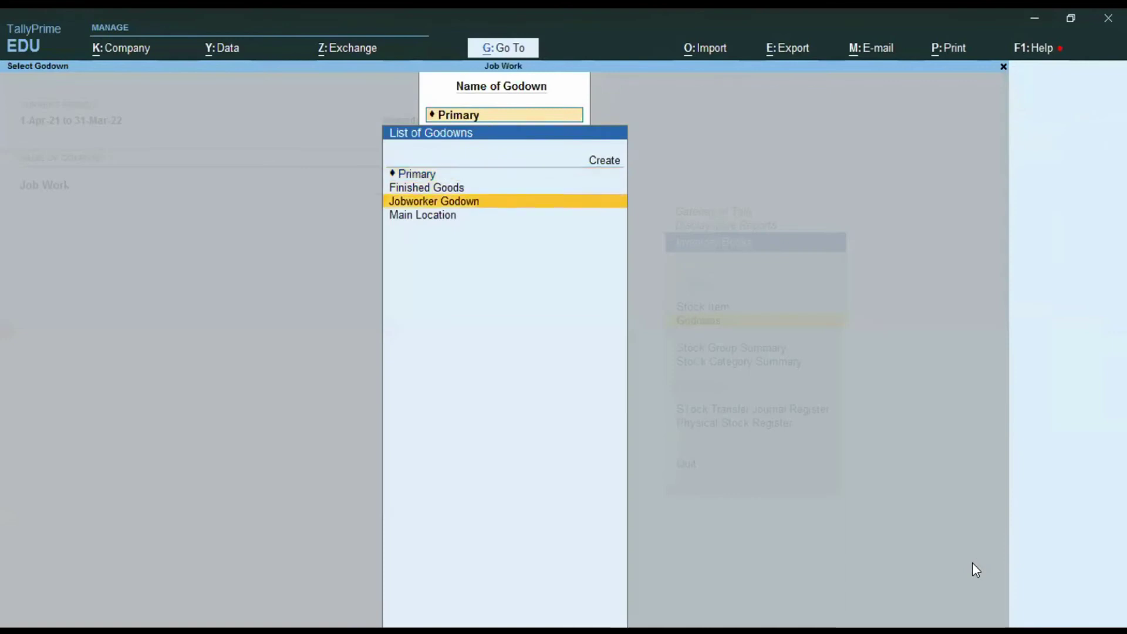
{"action": "key", "text": "Down"}
{"action": "key", "text": "Return"}
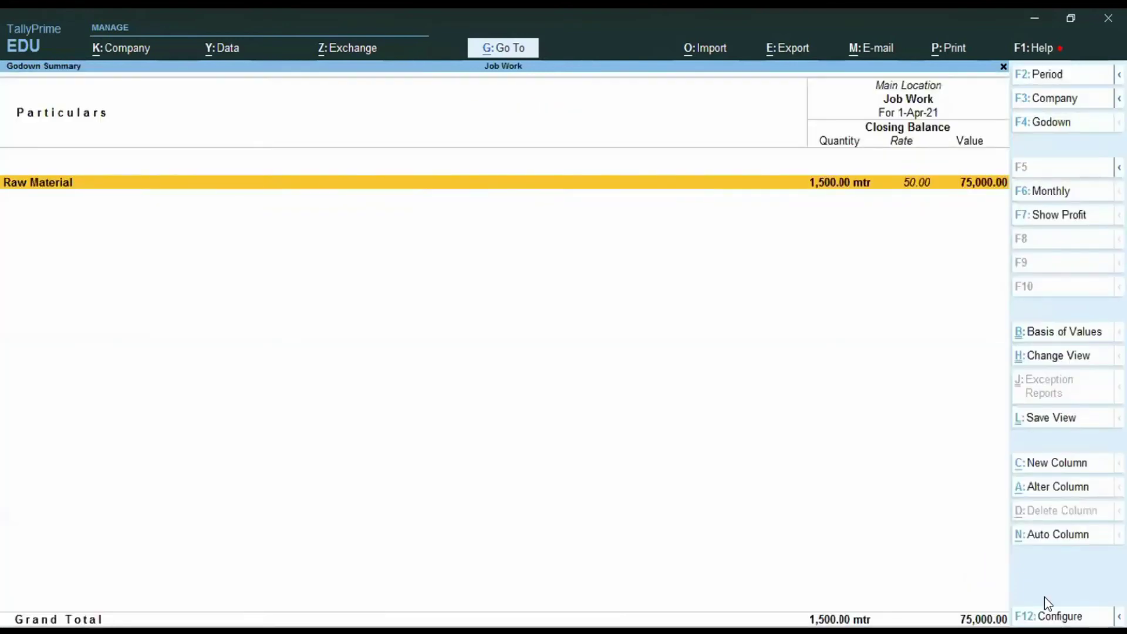
- Turn on Opening Balance, Goods Inwards and Goods Outwards in the Main Location summary and drill down into Raw Material
{"action": "left_click", "coordinate": [1049, 617]}
{"action": "key", "text": "Down"}
{"action": "key", "text": "Down"}
{"action": "key", "text": "Down"}
{"action": "type", "text": "y"}
{"action": "key", "text": "Return"}
{"action": "type", "text": "y"}
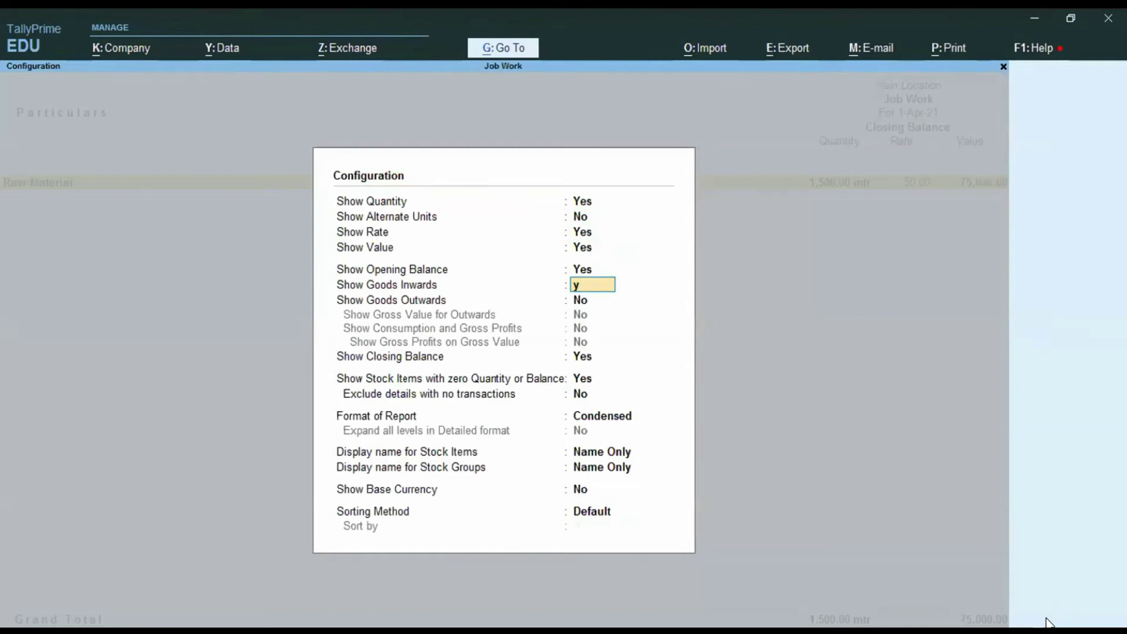
{"action": "key", "text": "Return"}
{"action": "type", "text": "y"}
{"action": "key", "text": "Return"}
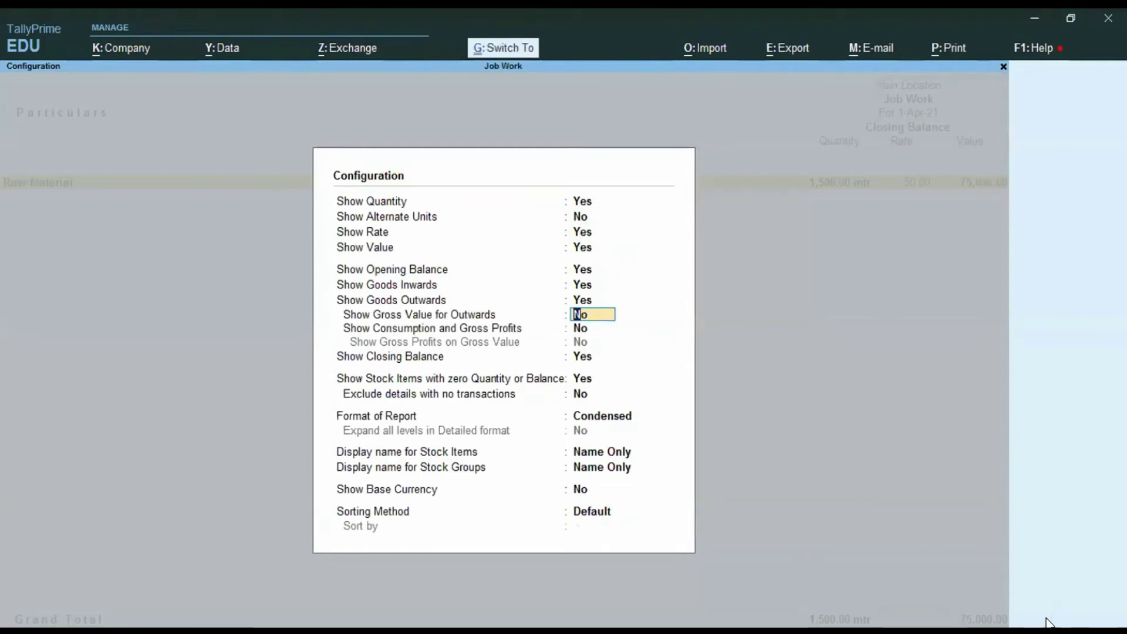
{"action": "key", "text": "ctrl+a"}
{"action": "key", "text": "Return"}
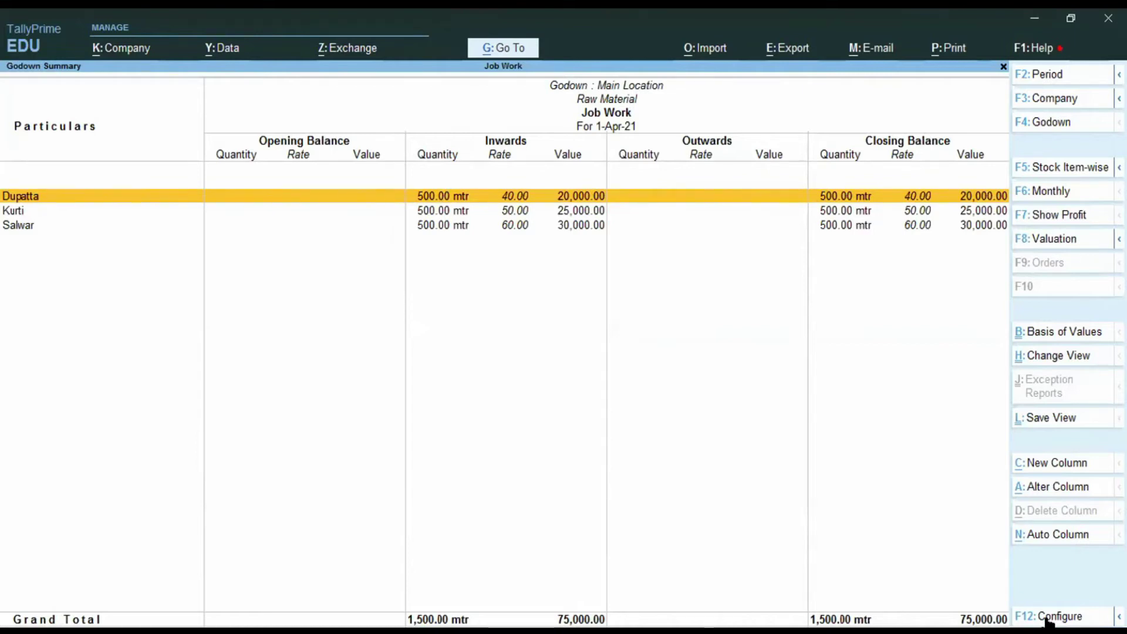
- Close the Main Location godown summary and return to the Gateway of Tally
{"action": "key", "text": "Escape"}
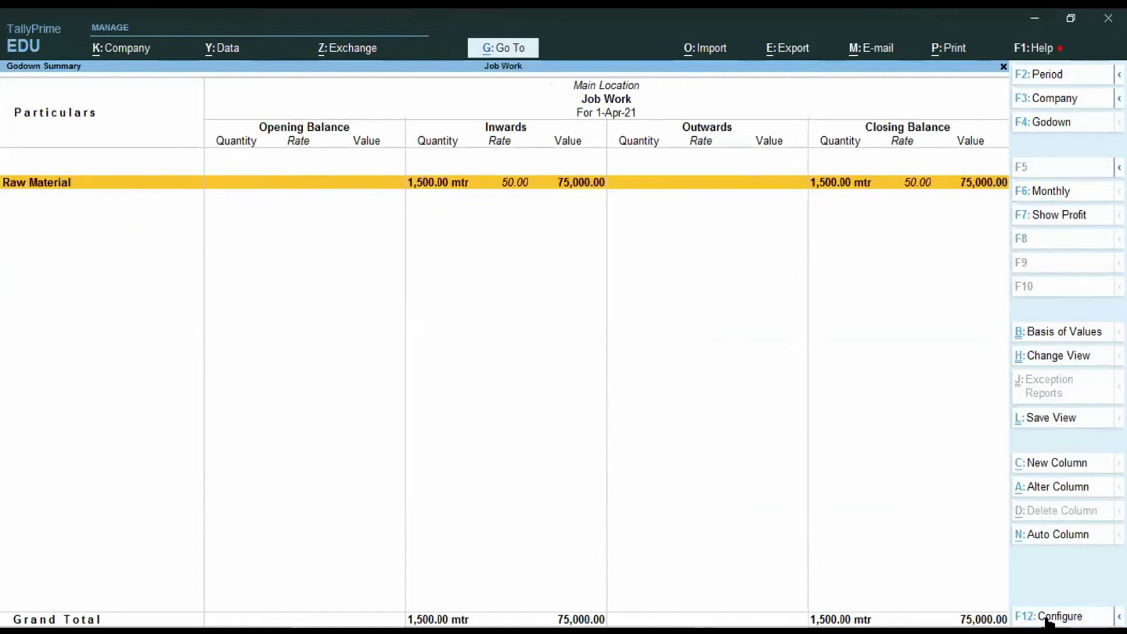
{"action": "key", "text": "Escape"}
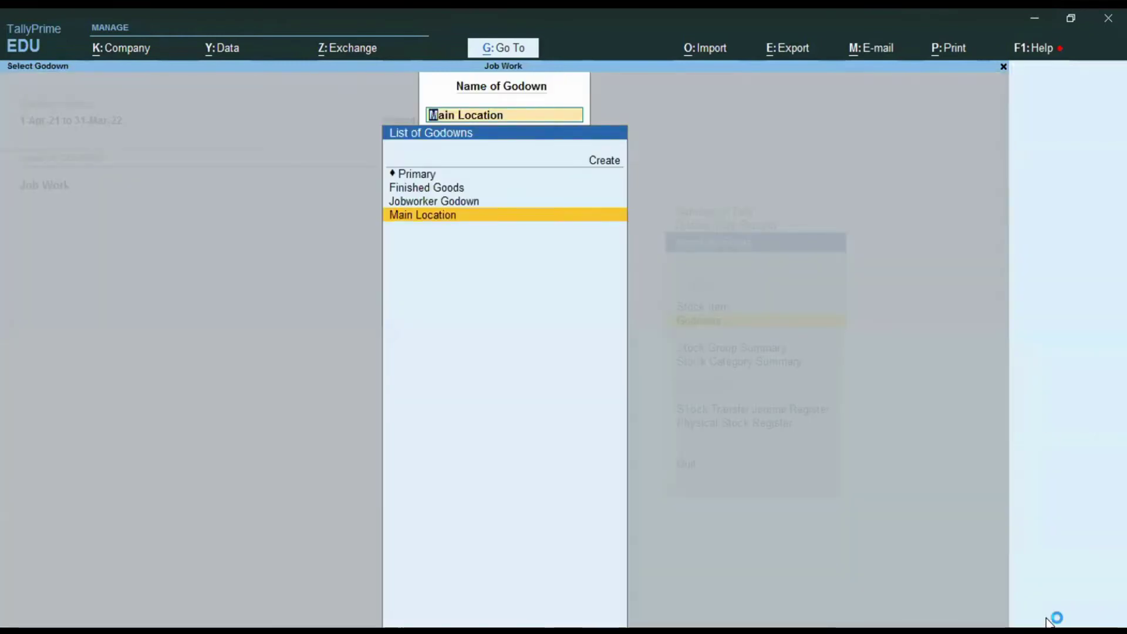
{"action": "key", "text": "Escape"}
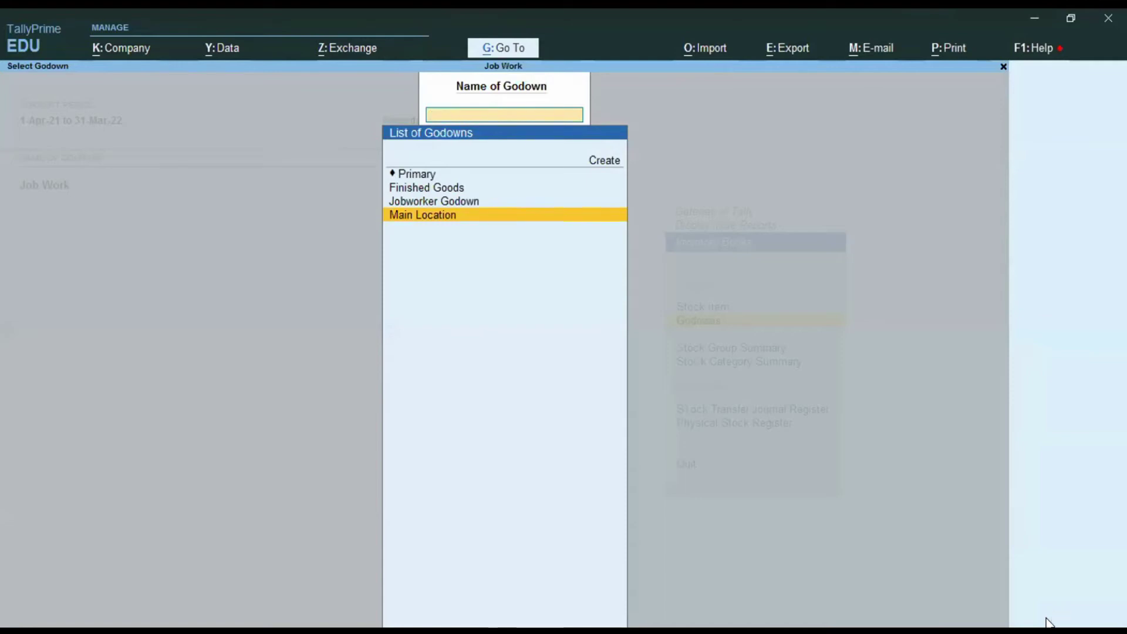
{"action": "key", "text": "Escape"}
{"action": "key", "text": "Escape"}
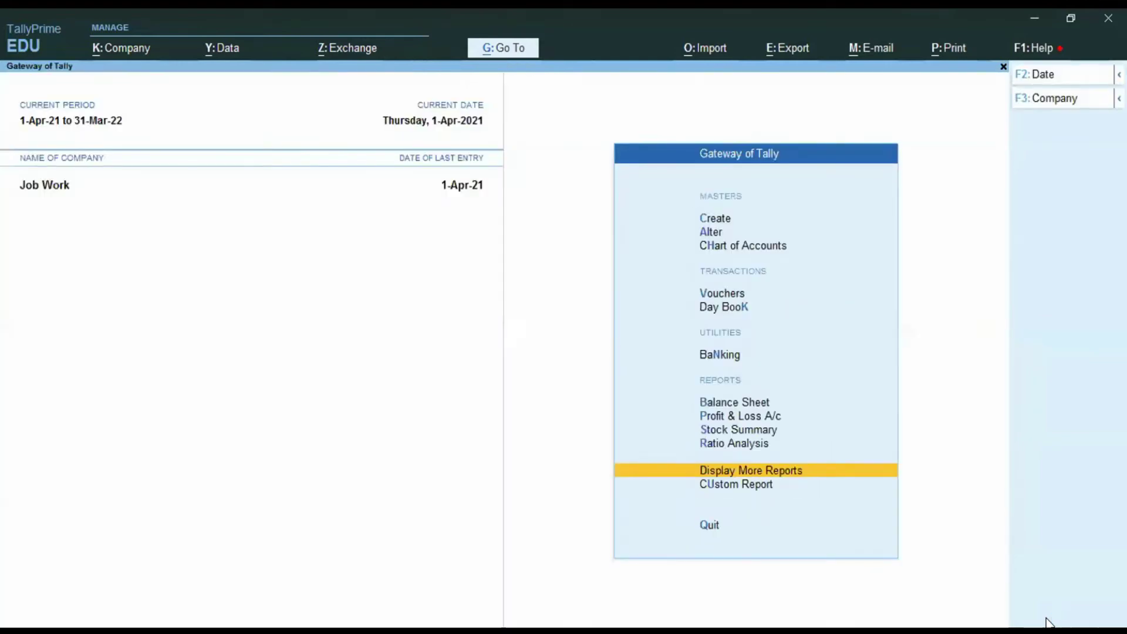
- Start a master alteration and choose Stock Item as the master type
{"action": "key", "text": "Down"}
{"action": "key", "text": "Down"}
{"action": "key", "text": "Down"}
{"action": "key", "text": "Down"}
{"action": "key", "text": "Return"}
{"action": "key", "text": "Down"}
{"action": "key", "text": "Down"}
{"action": "key", "text": "Down"}
{"action": "key", "text": "Down"}
{"action": "key", "text": "Down"}
{"action": "key", "text": "Down"}
{"action": "key", "text": "Down"}
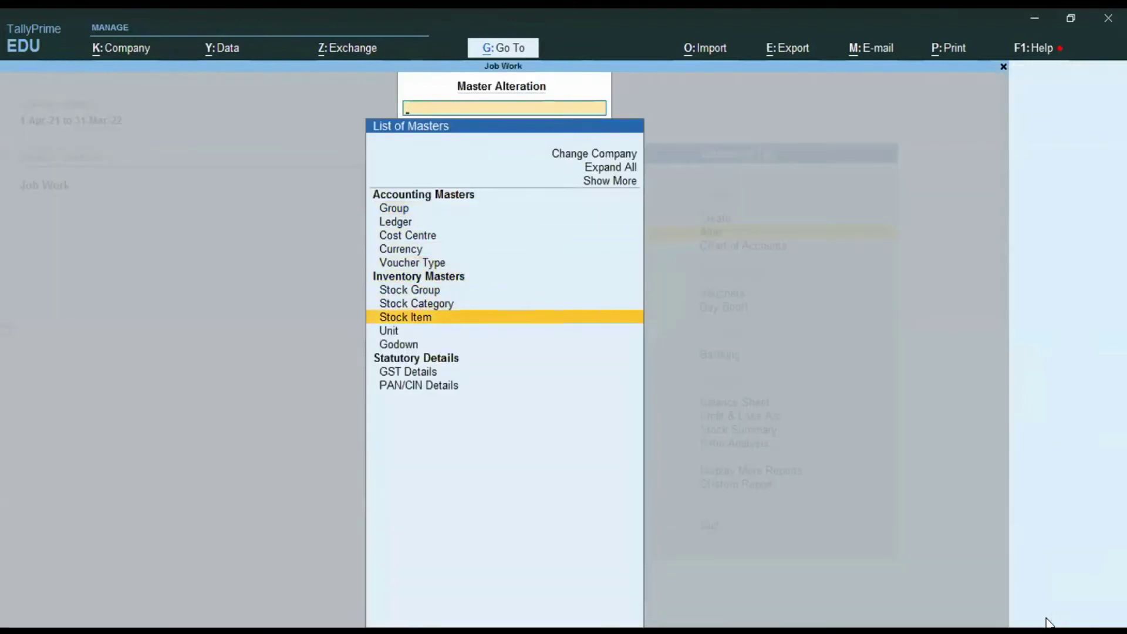
{"action": "key", "text": "Return"}
- Open the Ladies Suit stock item for alteration and advance to its Alter components (BOM) option, keeping the unit pcs
{"action": "key", "text": "Down"}
{"action": "key", "text": "Down"}
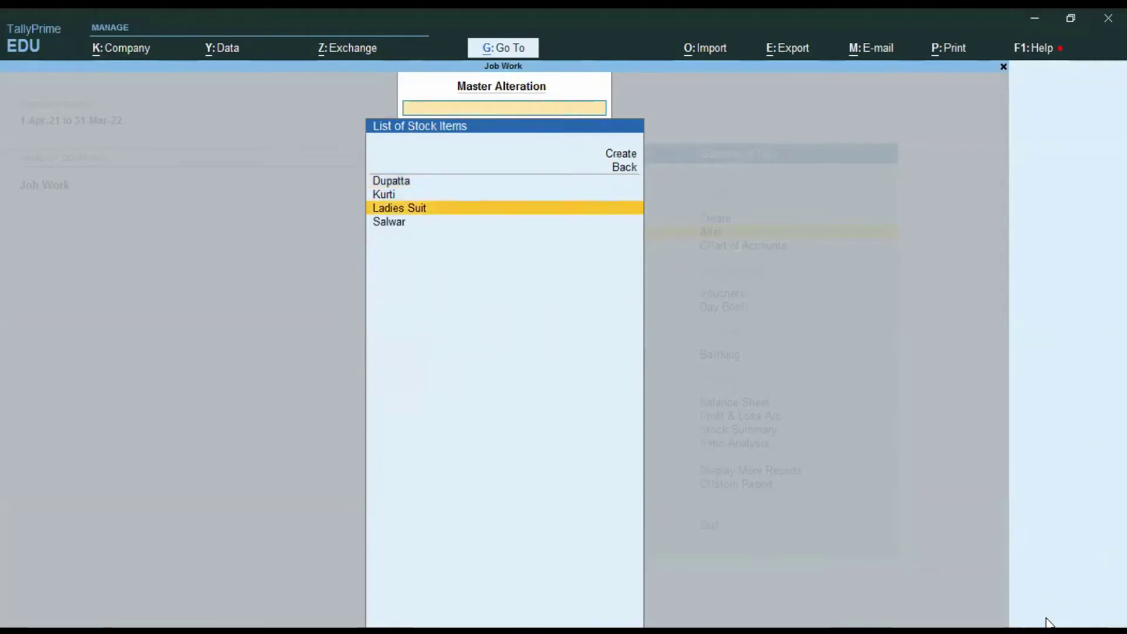
{"action": "key", "text": "Return"}
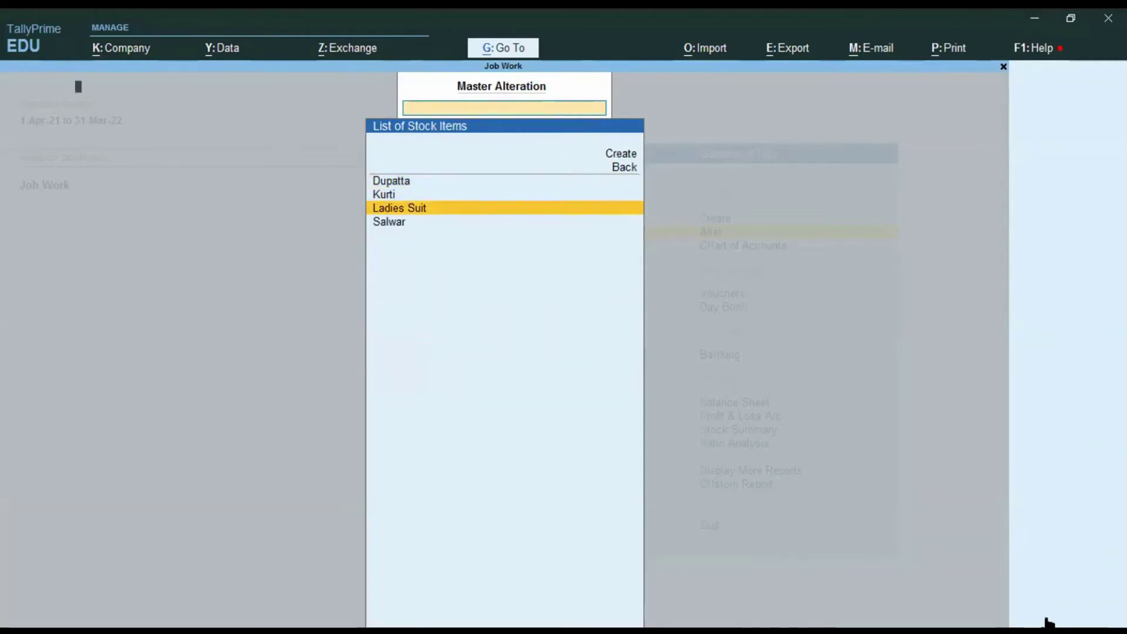
{"action": "key", "text": "Return"}
{"action": "key", "text": "Return"}
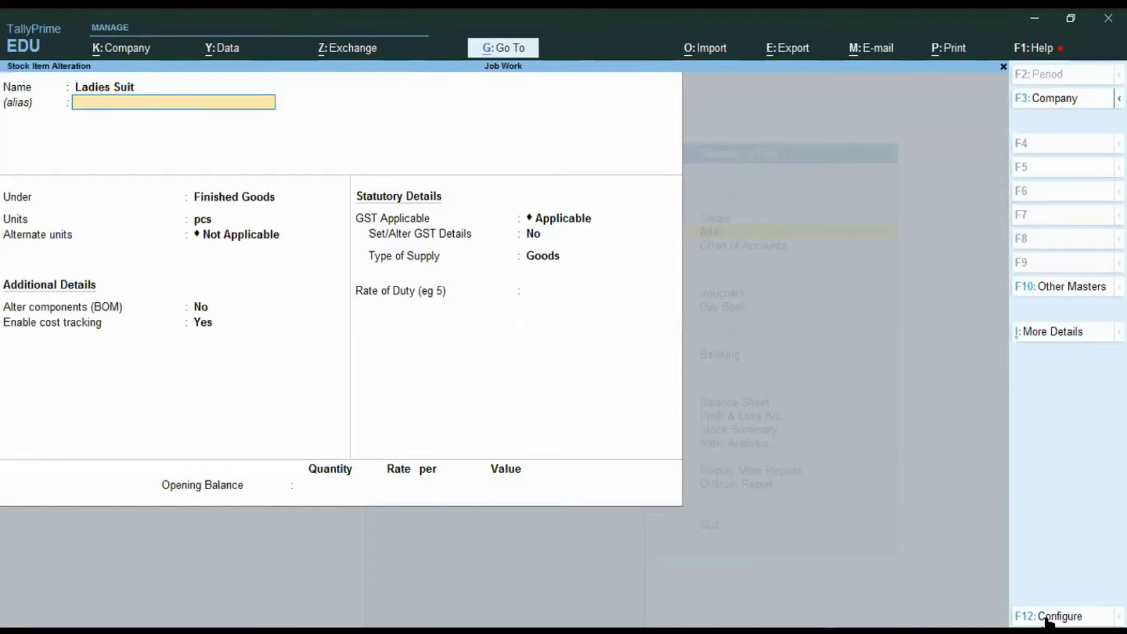
{"action": "key", "text": "Return"}
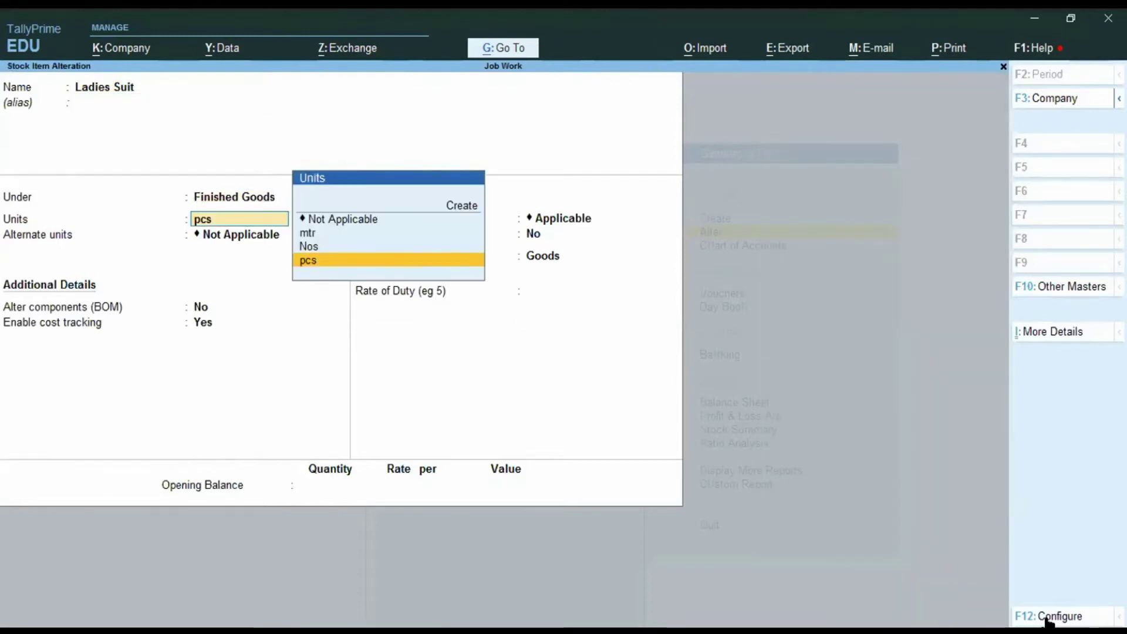
{"action": "key", "text": "Return"}
{"action": "key", "text": "Return"}
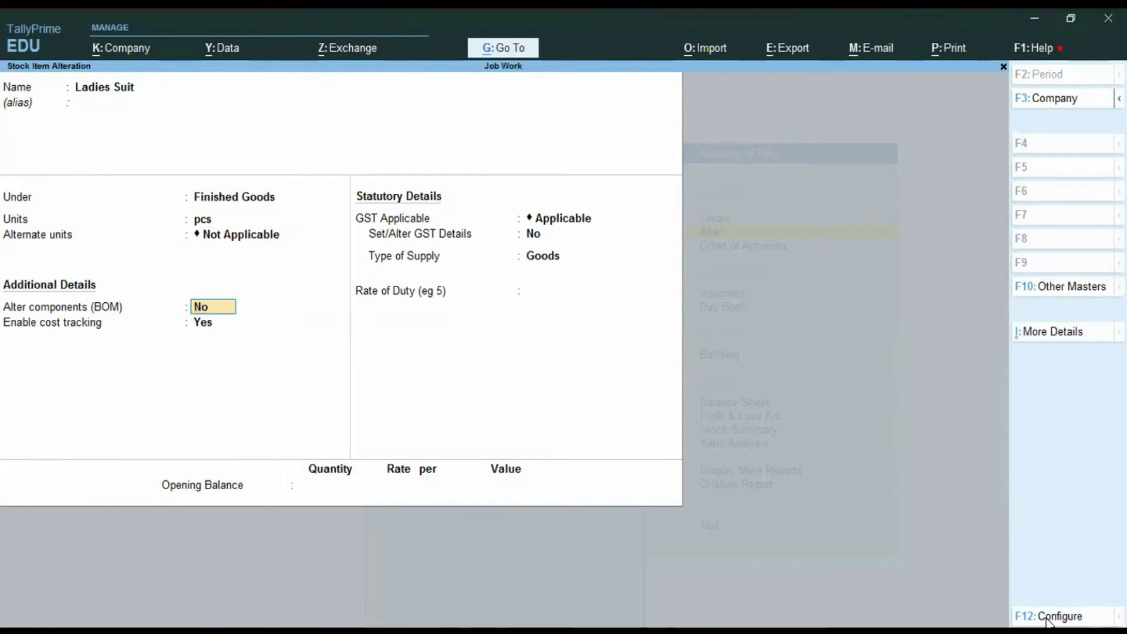
- Review the stock item configuration, keeping Set Components List (Bill of Materials) in Stock Items and the other options as they are
{"action": "left_click", "coordinate": [1046, 616]}
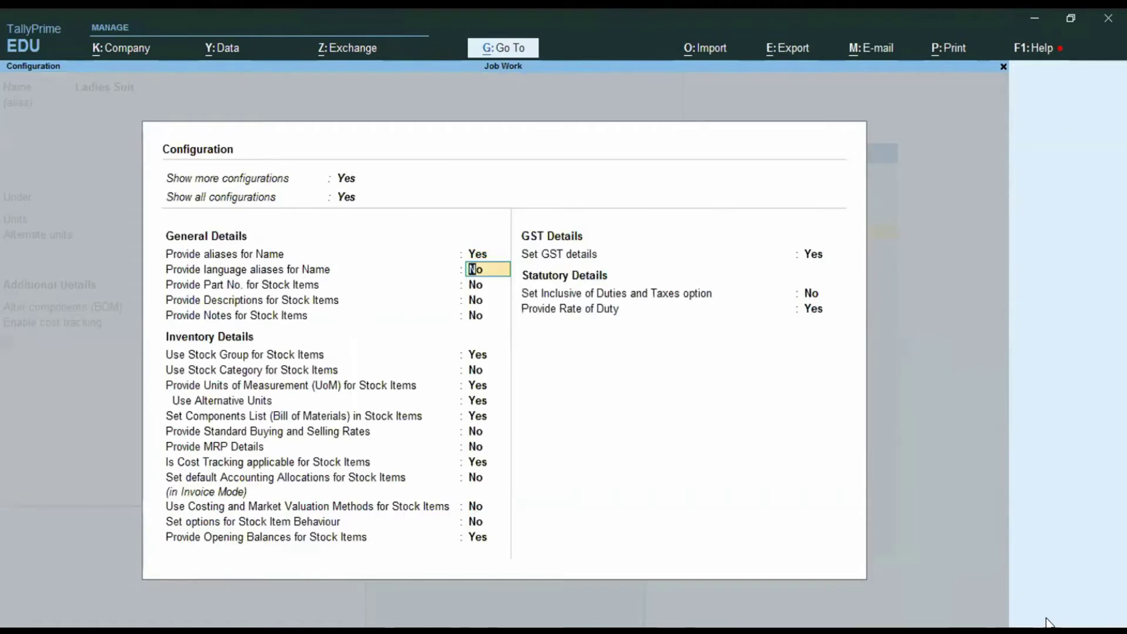
{"action": "key", "text": "Return"}
{"action": "key", "text": "Return"}
{"action": "key", "text": "Return"}
{"action": "key", "text": "Return"}
{"action": "key", "text": "Return"}
{"action": "key", "text": "Return"}
{"action": "key", "text": "Return"}
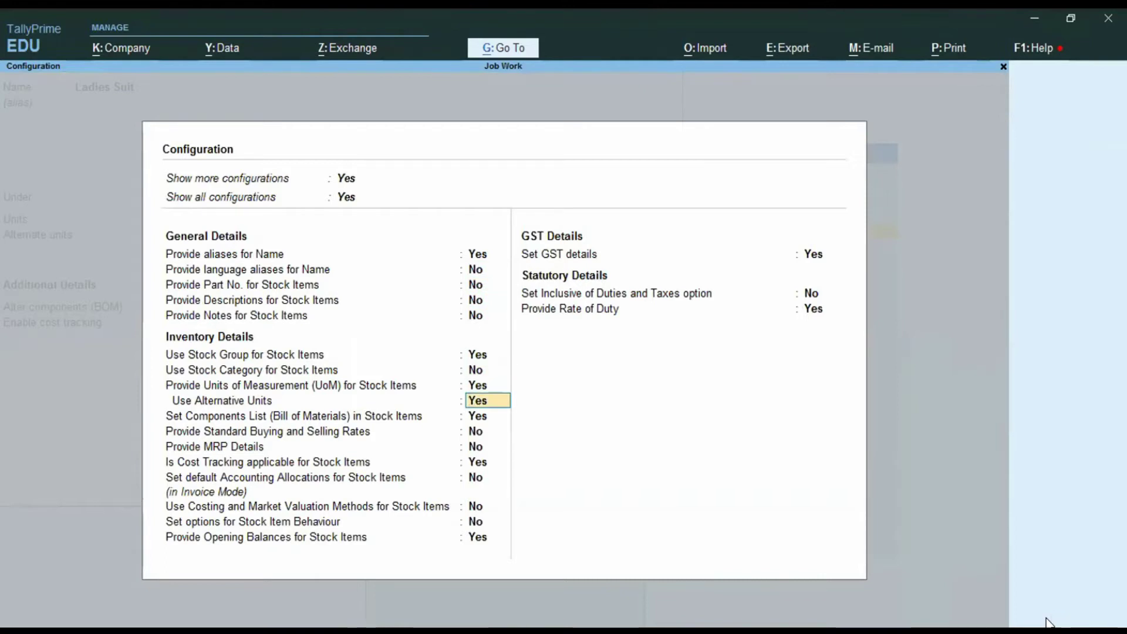
{"action": "key", "text": "Return"}
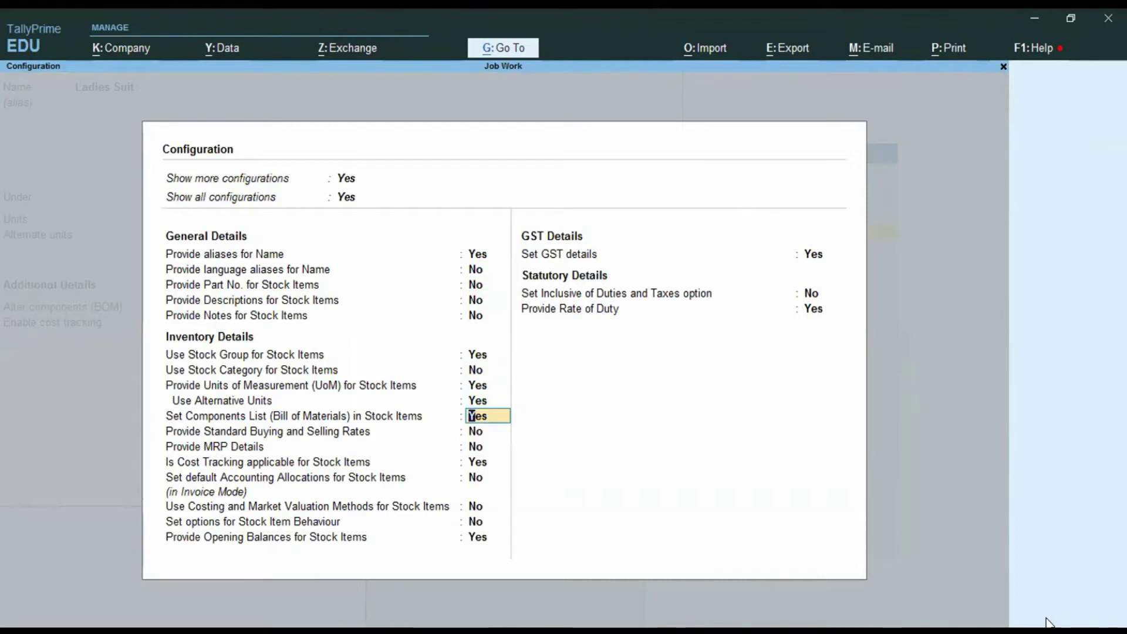
{"action": "key", "text": "Return"}
{"action": "key", "text": "Return"}
{"action": "key", "text": "Return"}
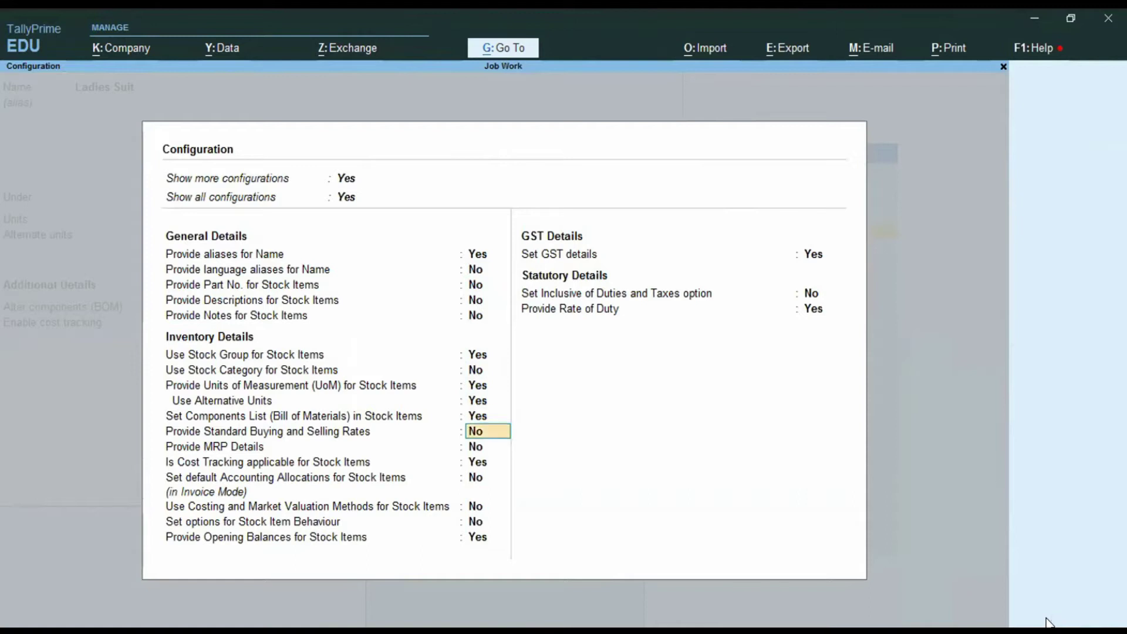
{"action": "key", "text": "Return"}
{"action": "key", "text": "Return"}
{"action": "key", "text": "Return"}
{"action": "key", "text": "Return"}
{"action": "key", "text": "Return"}
{"action": "key", "text": "Return"}
{"action": "key", "text": "Return"}
{"action": "key", "text": "Return"}
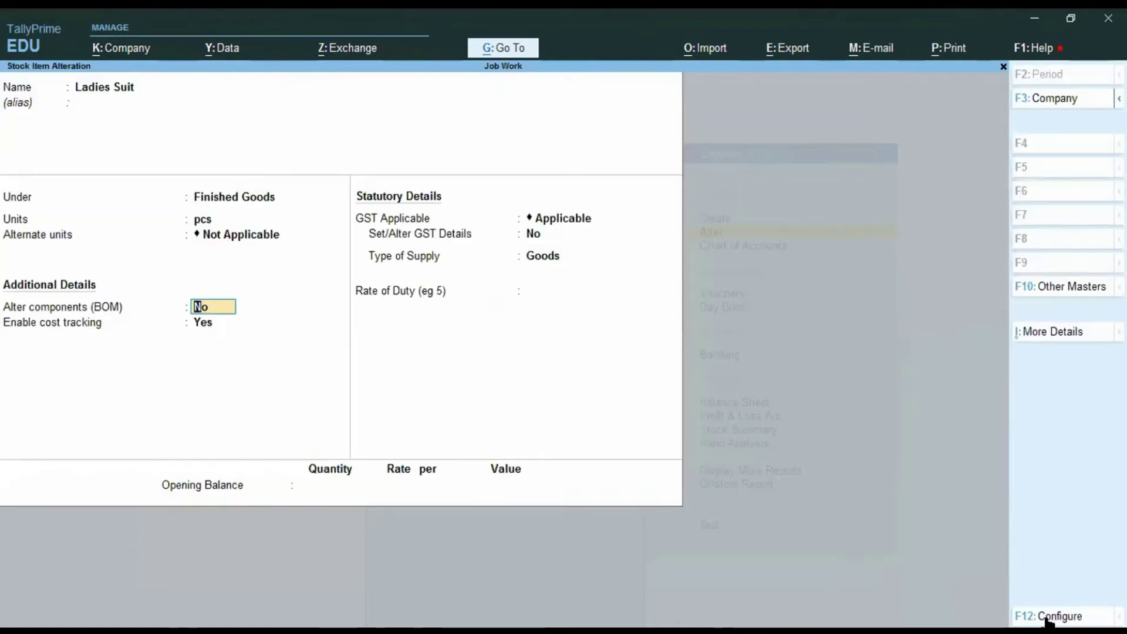
- Set Alter components (BOM) to Yes for Ladies Suit and open its bill of materials named Bom
{"action": "type", "text": "y"}
{"action": "key", "text": "Return"}
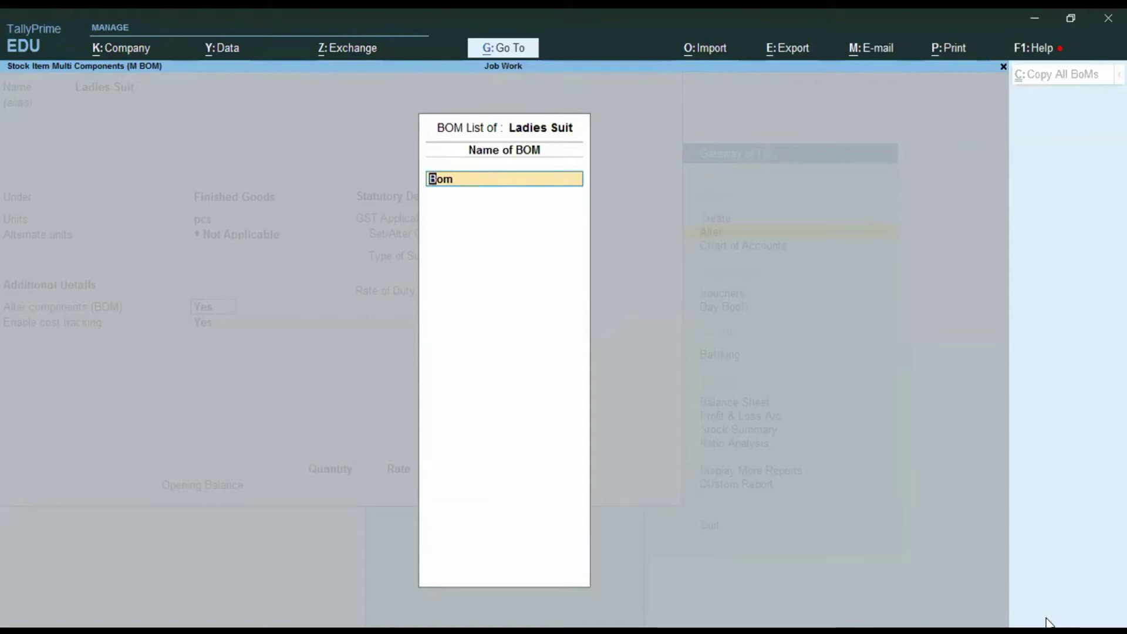
{"action": "key", "text": "Return"}
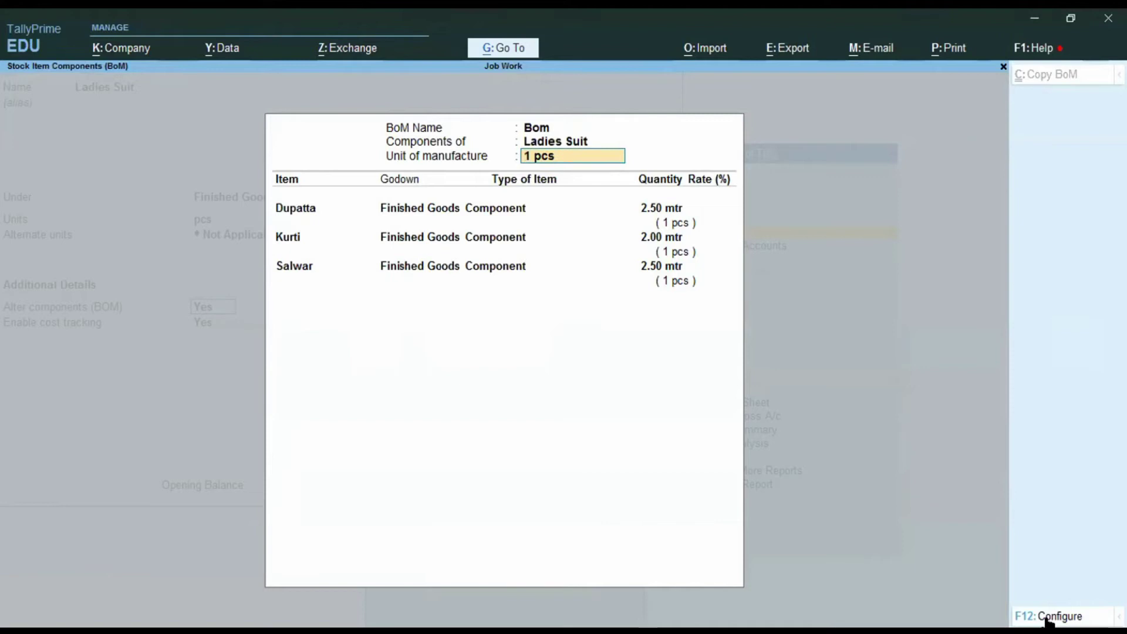
- Examine the godown, component type and quantity of Dupatta, Kurti and Salwar in the Ladies Suit bill of materials
{"action": "key", "text": "Return"}
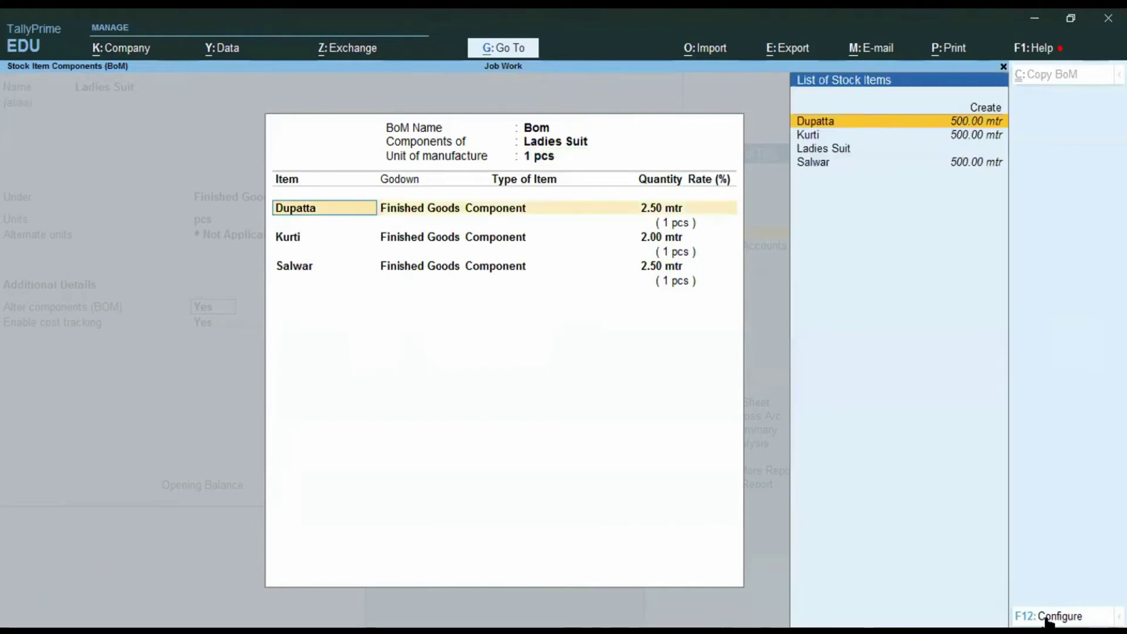
{"action": "key", "text": "Return"}
{"action": "key", "text": "Return"}
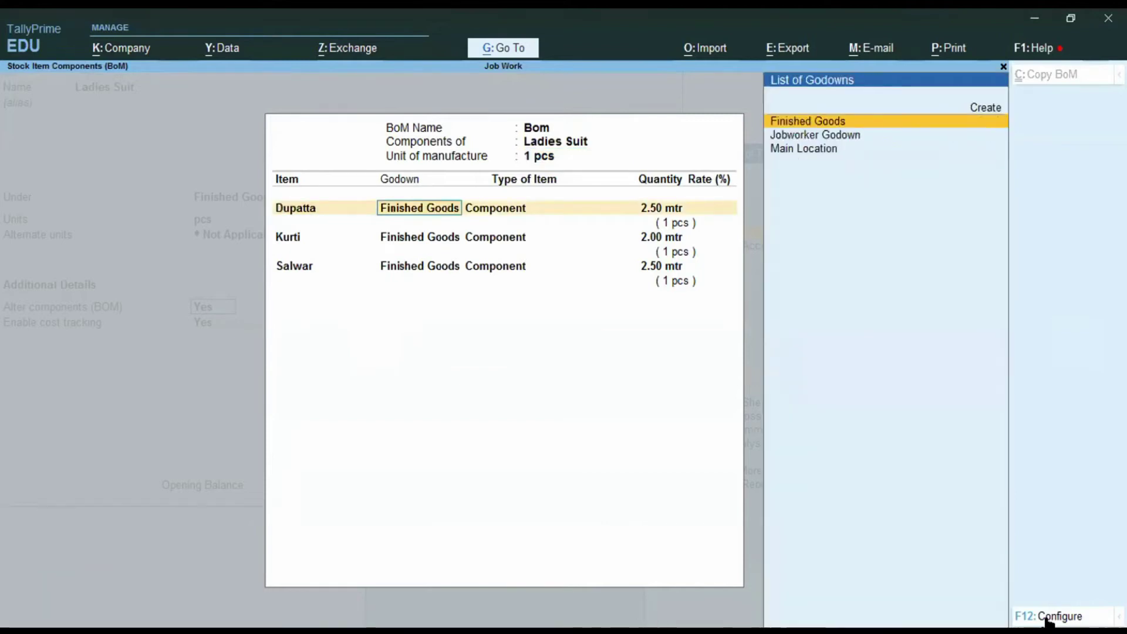
{"action": "key", "text": "Return"}
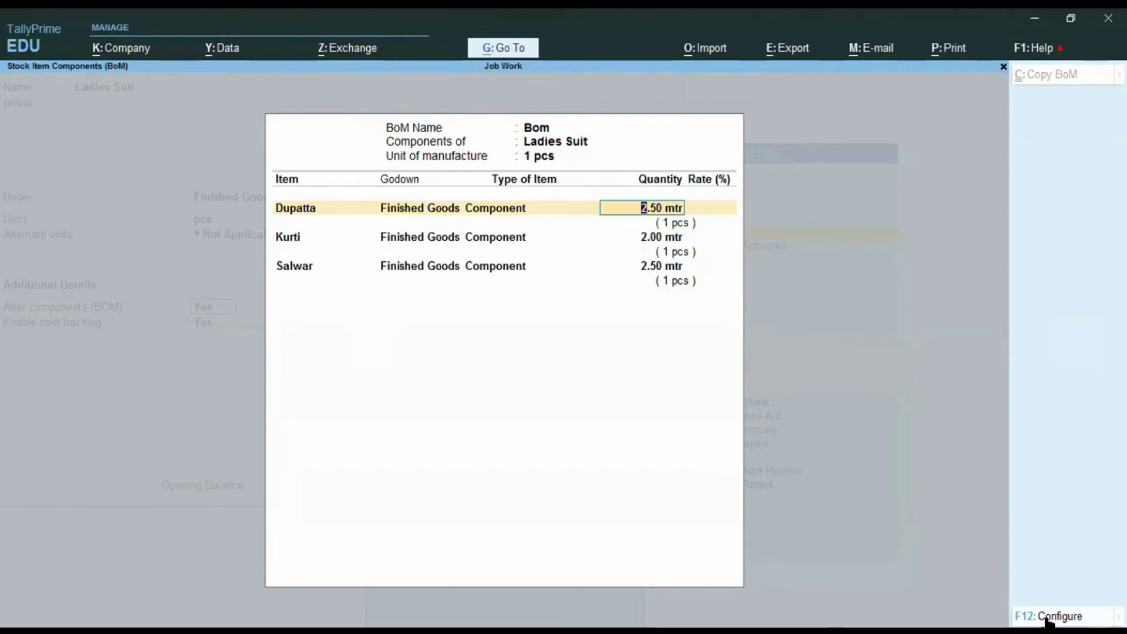
{"action": "key", "text": "Return"}
{"action": "key", "text": "Return"}
{"action": "key", "text": "Return"}
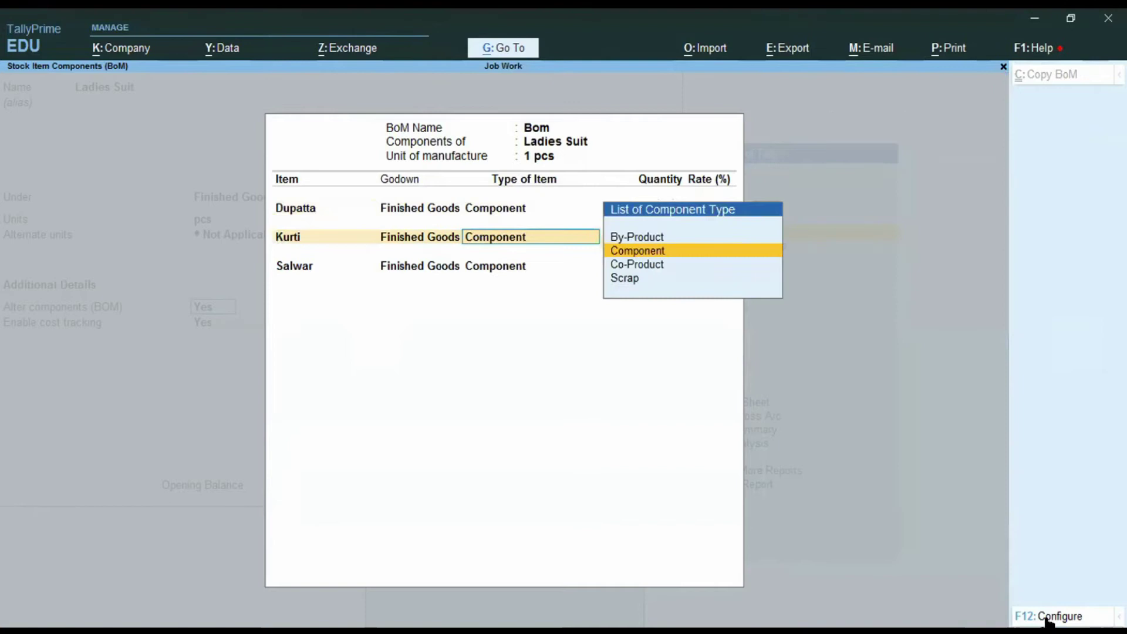
{"action": "key", "text": "Return"}
{"action": "key", "text": "Return"}
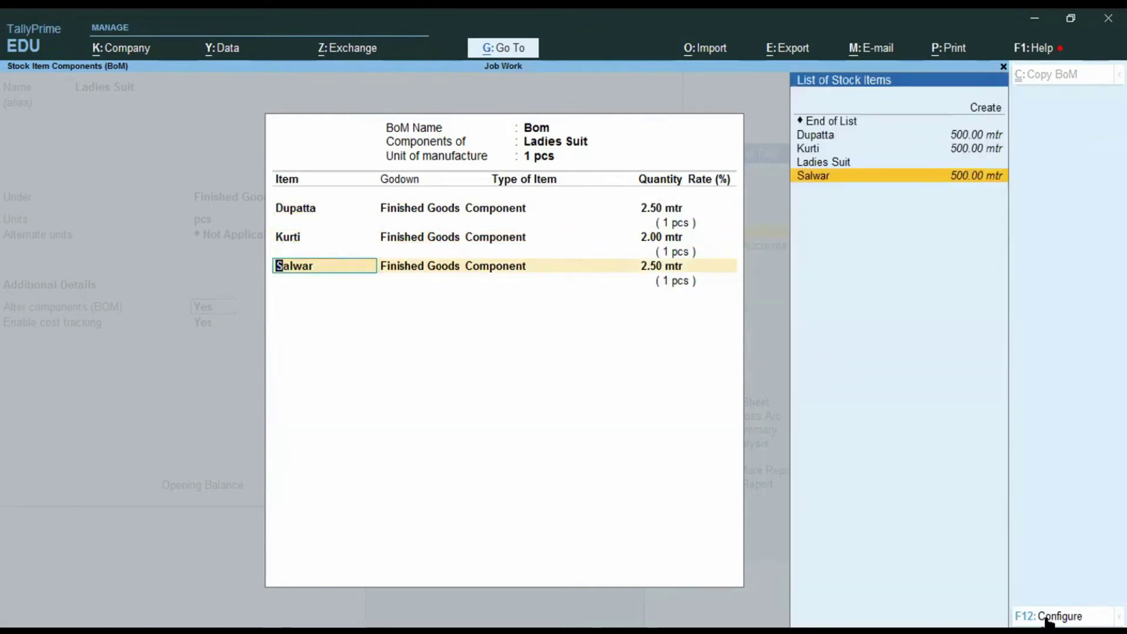
{"action": "key", "text": "Return"}
{"action": "key", "text": "Return"}
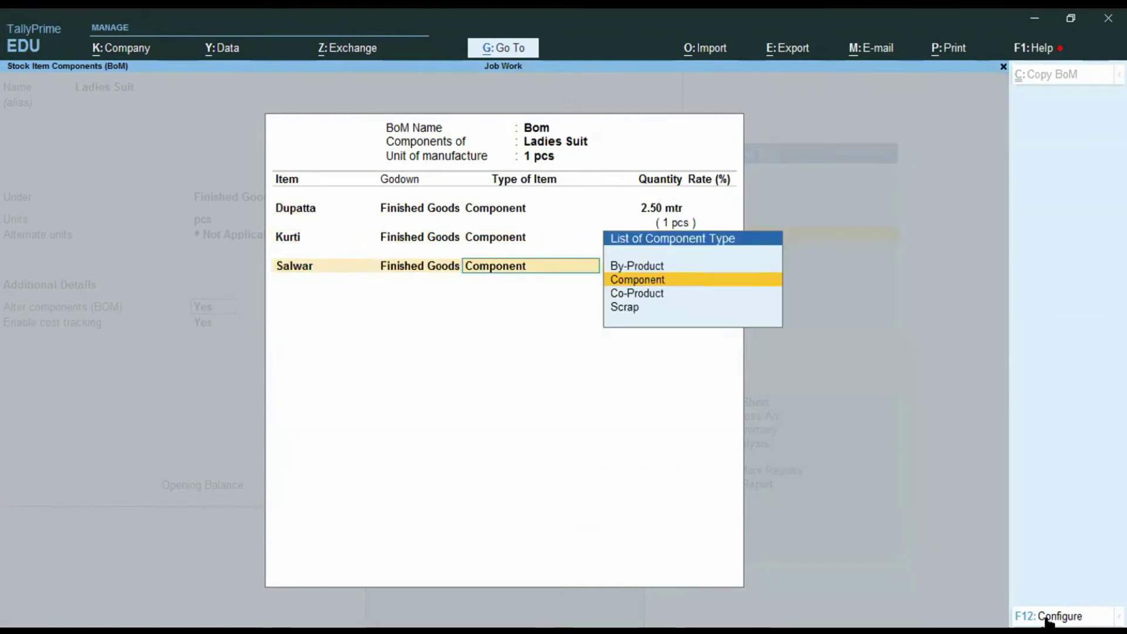
{"action": "key", "text": "Return"}
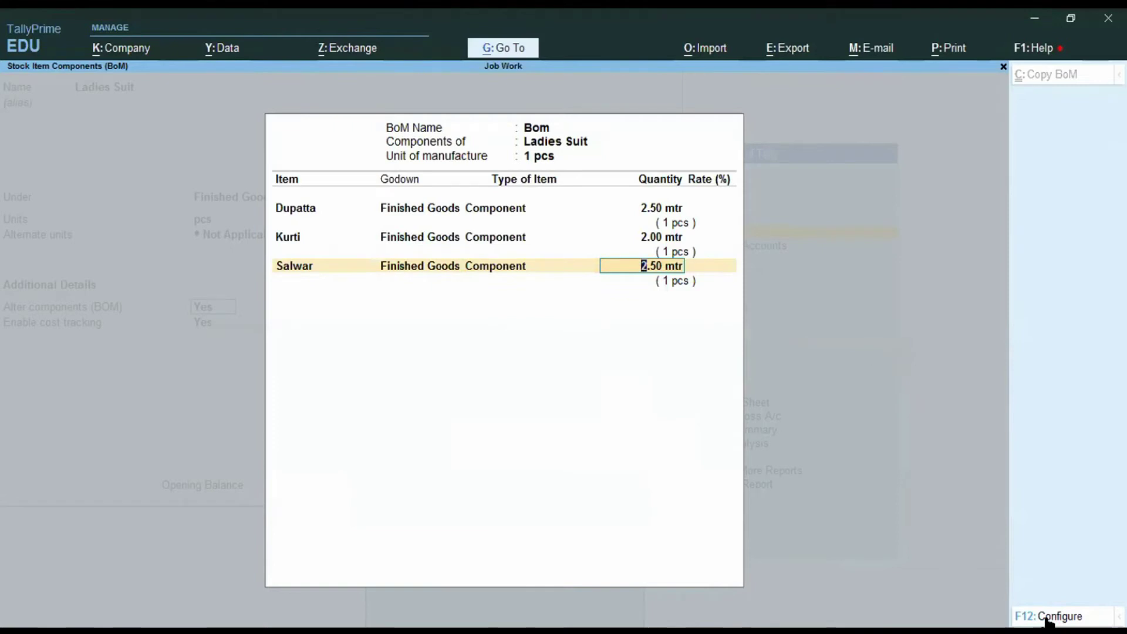
- Accept the Bom component list and save the Ladies Suit stock item
{"action": "key", "text": "Return"}
{"action": "key", "text": "Return"}
{"action": "key", "text": "Return"}
{"action": "key", "text": "Return"}
{"action": "key", "text": "Return"}
{"action": "key", "text": "Return"}
{"action": "key", "text": "Return"}
{"action": "key", "text": "Return"}
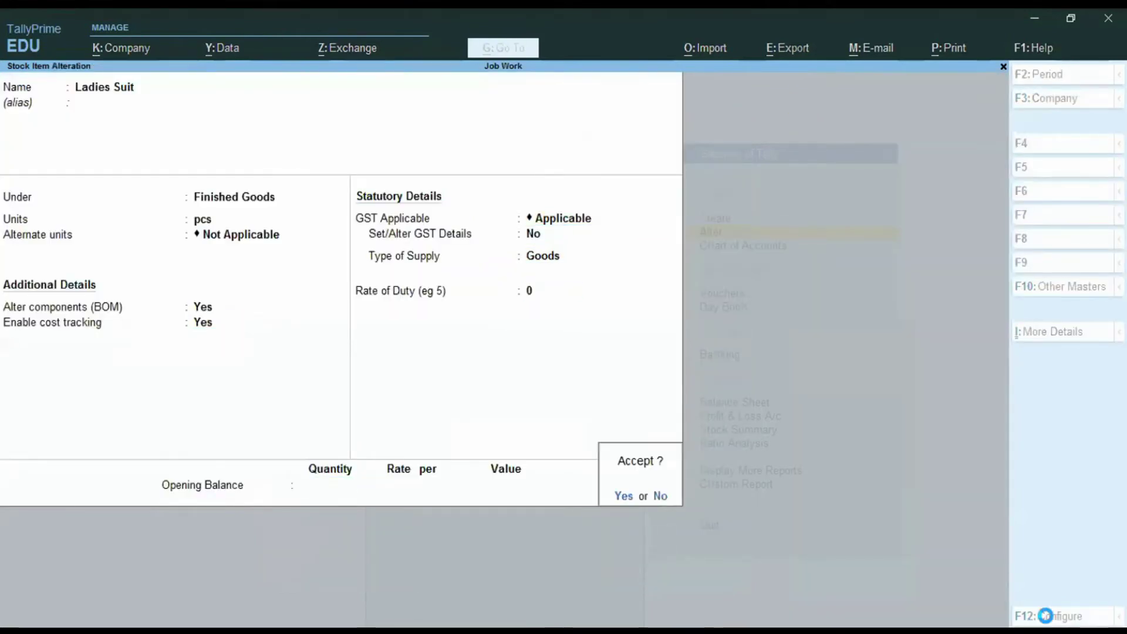
{"action": "key", "text": "Return"}
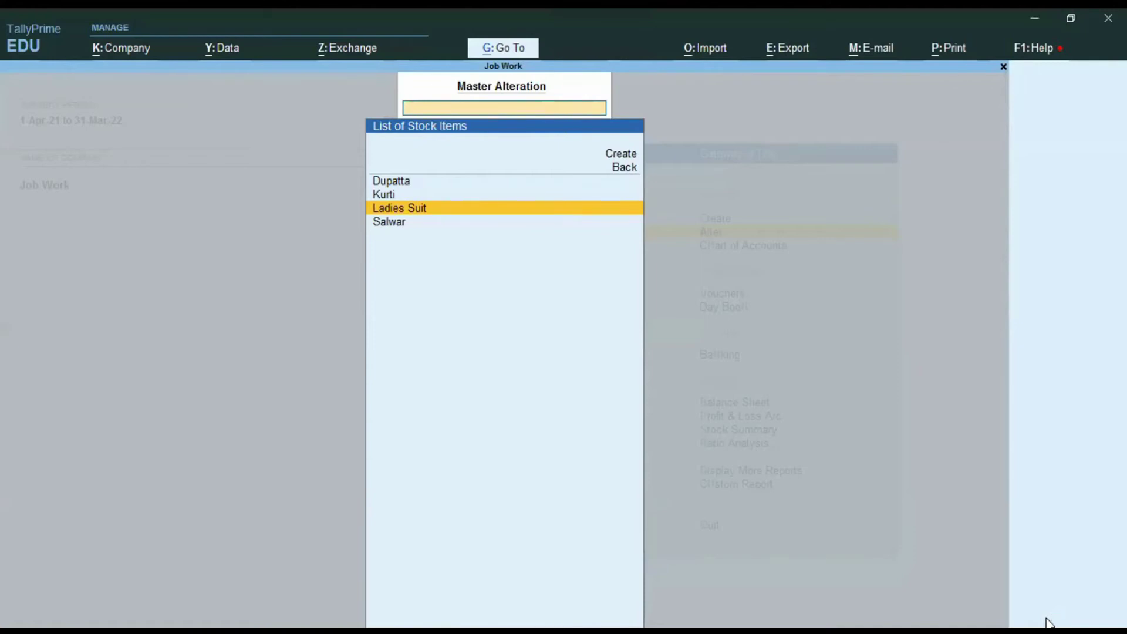
- Leave master alteration and open voucher creation from the Gateway of Tally
{"action": "key", "text": "Escape"}
{"action": "key", "text": "Escape"}
{"action": "key", "text": "Down"}
{"action": "key", "text": "Down"}
{"action": "key", "text": "Down"}
{"action": "key", "text": "Up"}
{"action": "key", "text": "Return"}
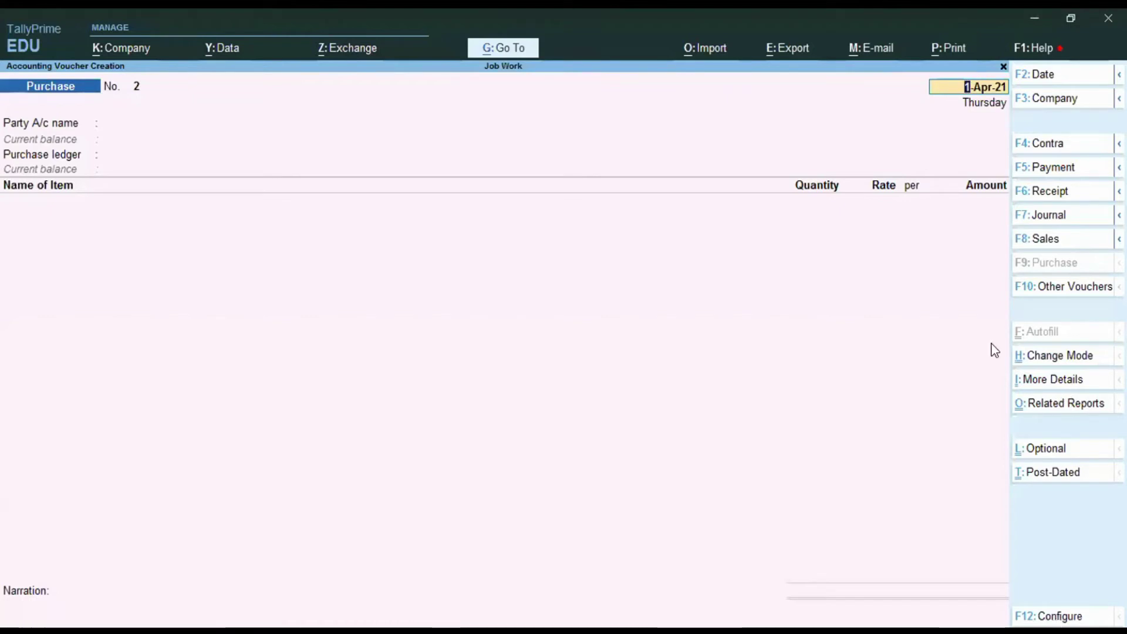
- Show the inactive voucher types and change the voucher type to Job Work Out Order
{"action": "left_click", "coordinate": [1078, 289]}
{"action": "key", "text": "Up"}
{"action": "key", "text": "Up"}
{"action": "key", "text": "Up"}
{"action": "key", "text": "Up"}
{"action": "key", "text": "Up"}
{"action": "key", "text": "Up"}
{"action": "key", "text": "Up"}
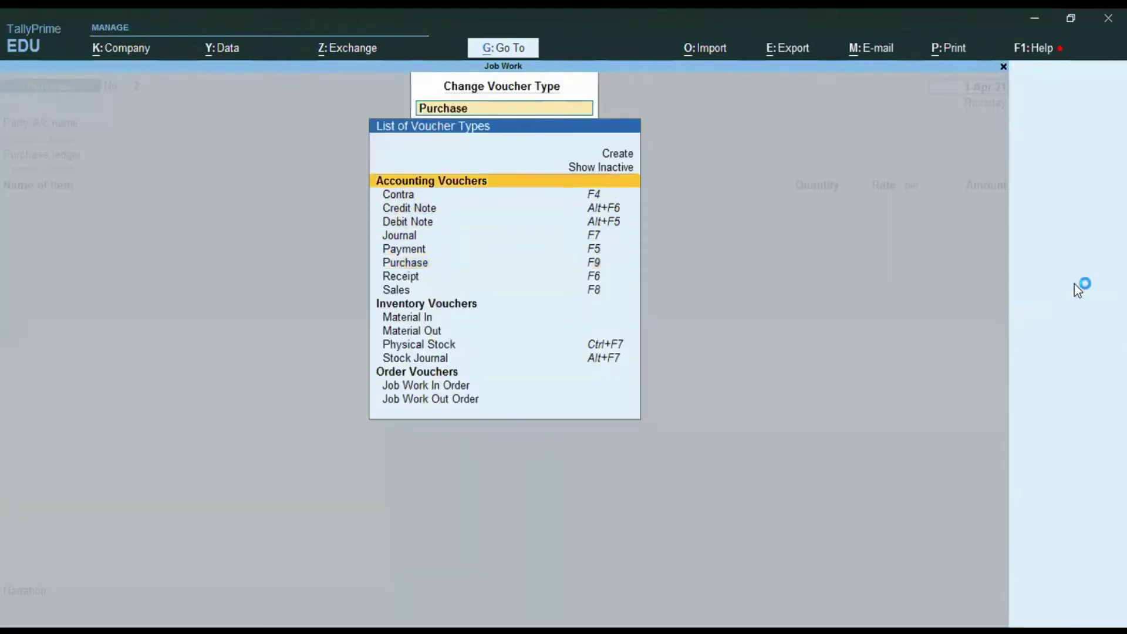
{"action": "key", "text": "Return"}
{"action": "key", "text": "Down"}
{"action": "key", "text": "Down"}
{"action": "key", "text": "Down"}
{"action": "key", "text": "Down"}
{"action": "key", "text": "Down"}
{"action": "key", "text": "Down"}
{"action": "key", "text": "Down"}
{"action": "key", "text": "Down"}
{"action": "key", "text": "Down"}
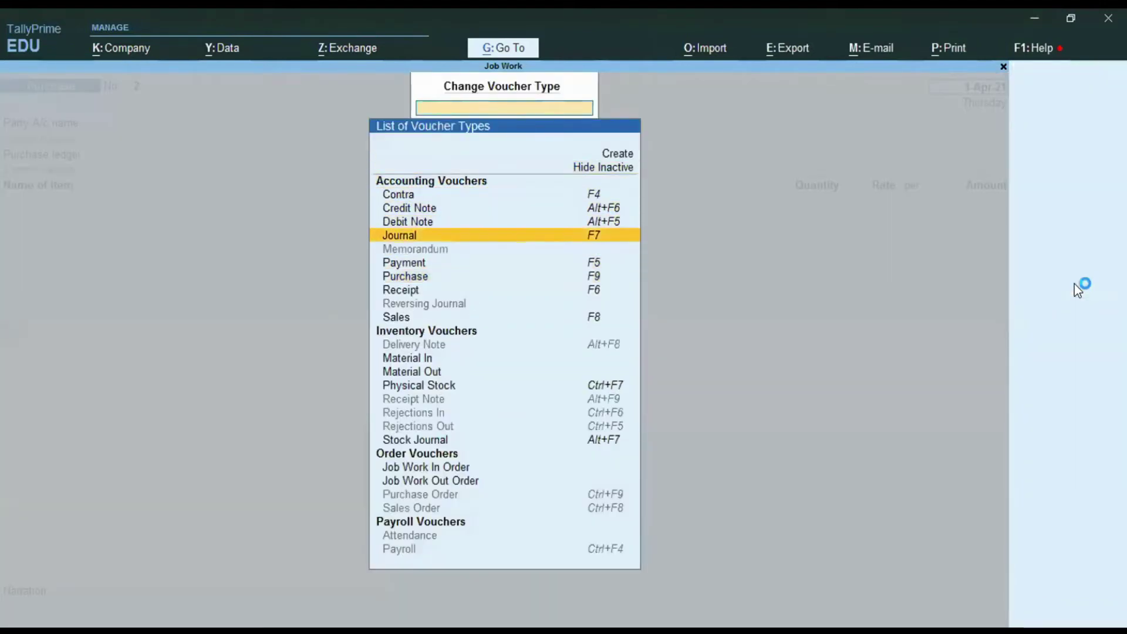
{"action": "key", "text": "Down"}
{"action": "key", "text": "Down"}
{"action": "key", "text": "Down"}
{"action": "key", "text": "Down"}
{"action": "key", "text": "Down"}
{"action": "key", "text": "Down"}
{"action": "key", "text": "Down"}
{"action": "key", "text": "Down"}
{"action": "key", "text": "Down"}
{"action": "key", "text": "Down"}
{"action": "key", "text": "Down"}
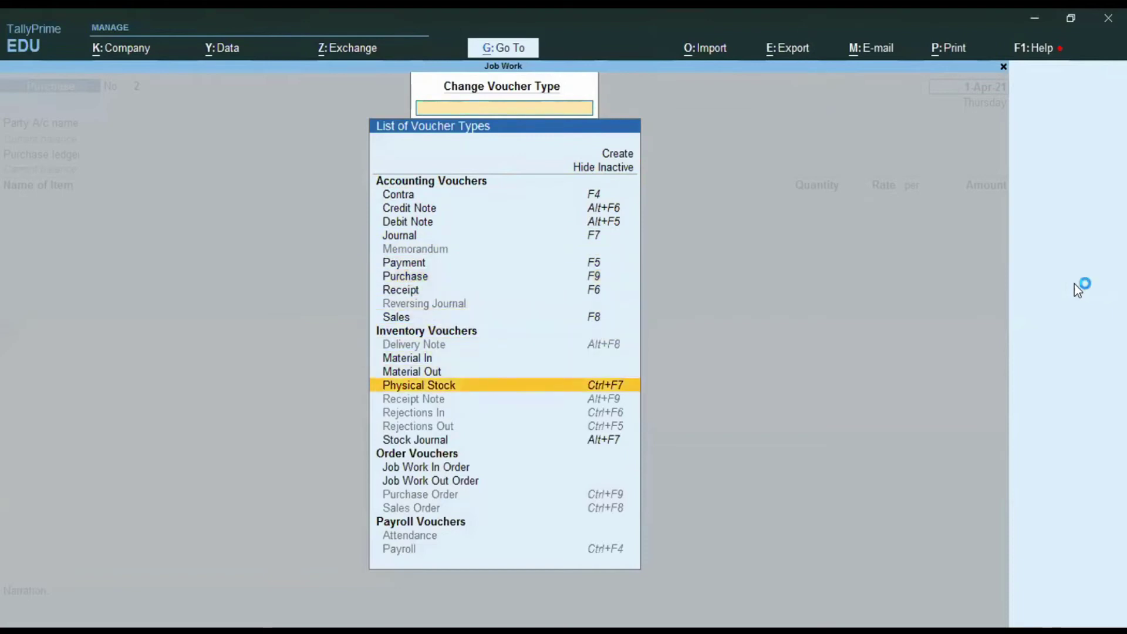
{"action": "key", "text": "Return"}
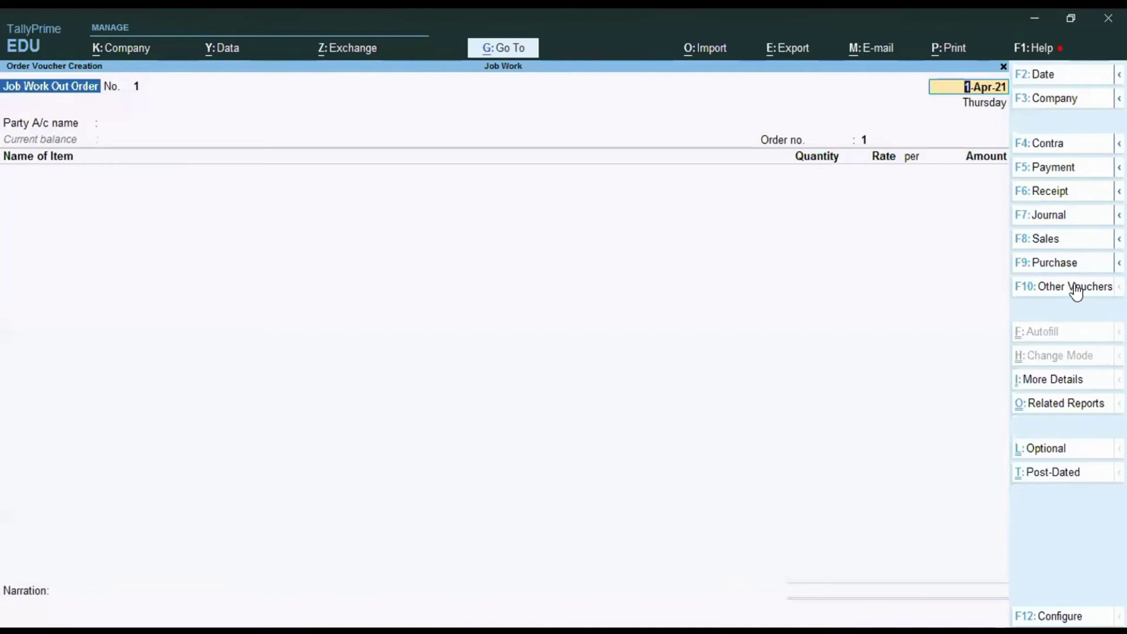
- Quit the order voucher without saving and start a master alteration for Voucher Type
{"action": "key", "text": "Escape"}
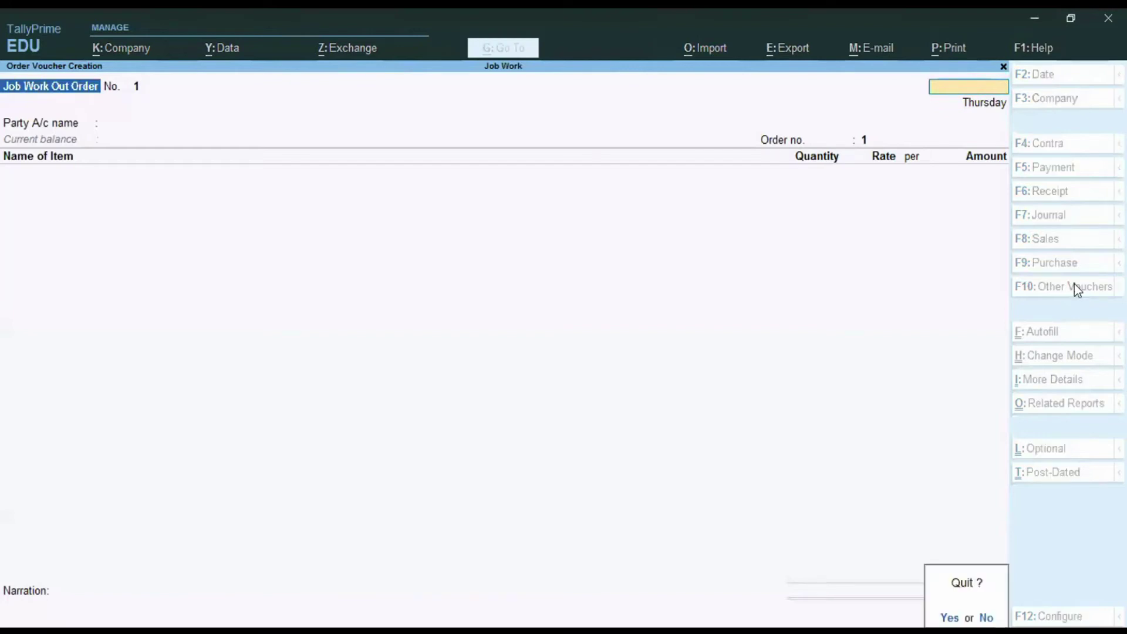
{"action": "key", "text": "y"}
{"action": "key", "text": "a"}
{"action": "key", "text": "Down"}
{"action": "key", "text": "Down"}
{"action": "key", "text": "Down"}
{"action": "key", "text": "Down"}
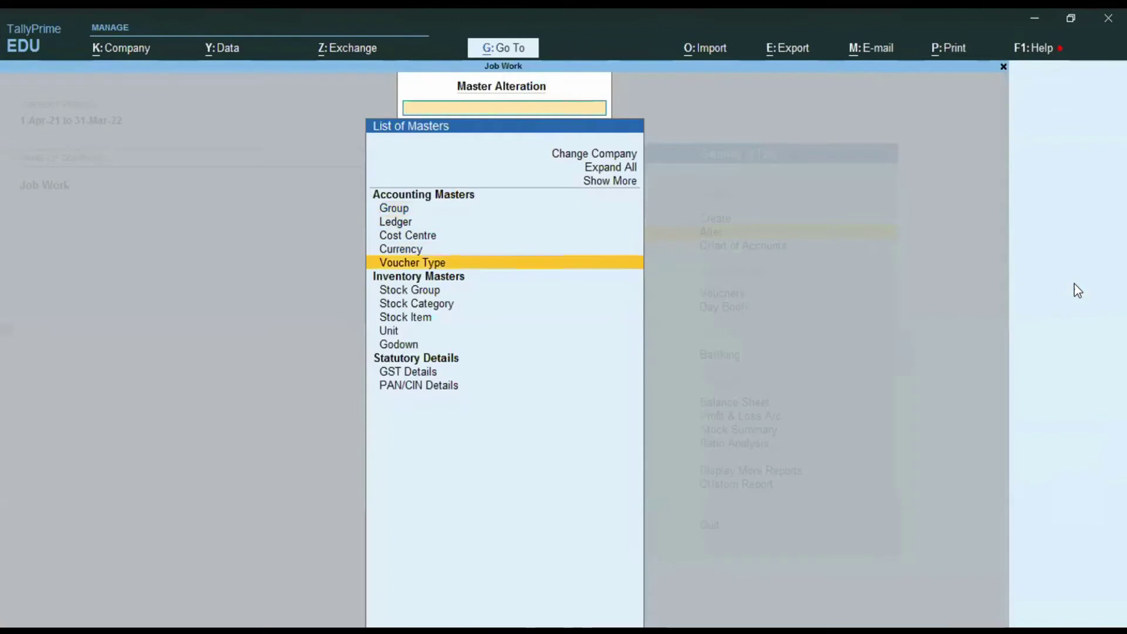
{"action": "key", "text": "Return"}
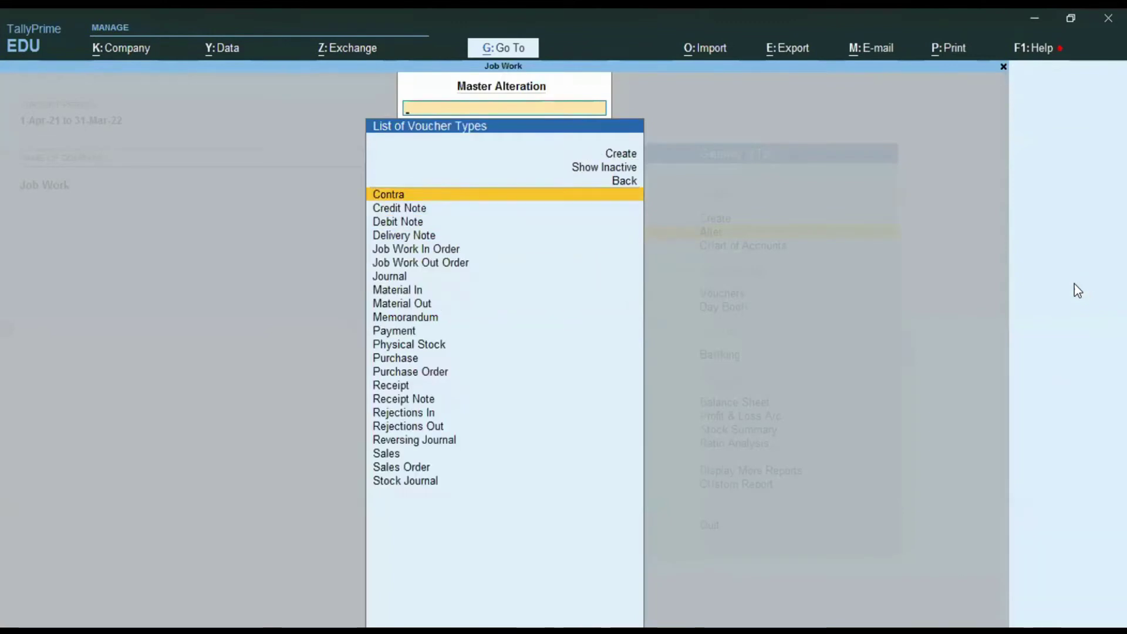
- Show the inactive voucher types and open Job Work Out Order for alteration
{"action": "key", "text": "Up"}
{"action": "key", "text": "Up"}
{"action": "key", "text": "Return"}
{"action": "key", "text": "Down"}
{"action": "key", "text": "Down"}
{"action": "key", "text": "Down"}
{"action": "key", "text": "Down"}
{"action": "key", "text": "Down"}
{"action": "key", "text": "Down"}
{"action": "key", "text": "Down"}
{"action": "key", "text": "Down"}
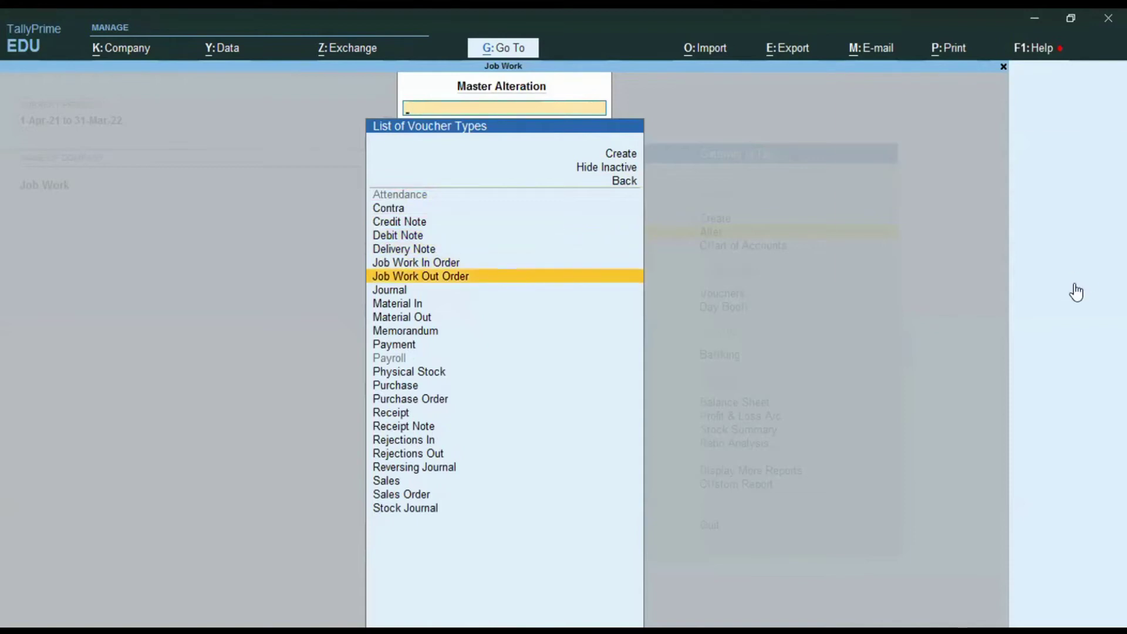
{"action": "key", "text": "Return"}
- Check the Job Work Out Order type's activation and numbering method, and return to the Gateway of Tally
{"action": "key", "text": "Return"}
{"action": "key", "text": "Return"}
{"action": "key", "text": "Return"}
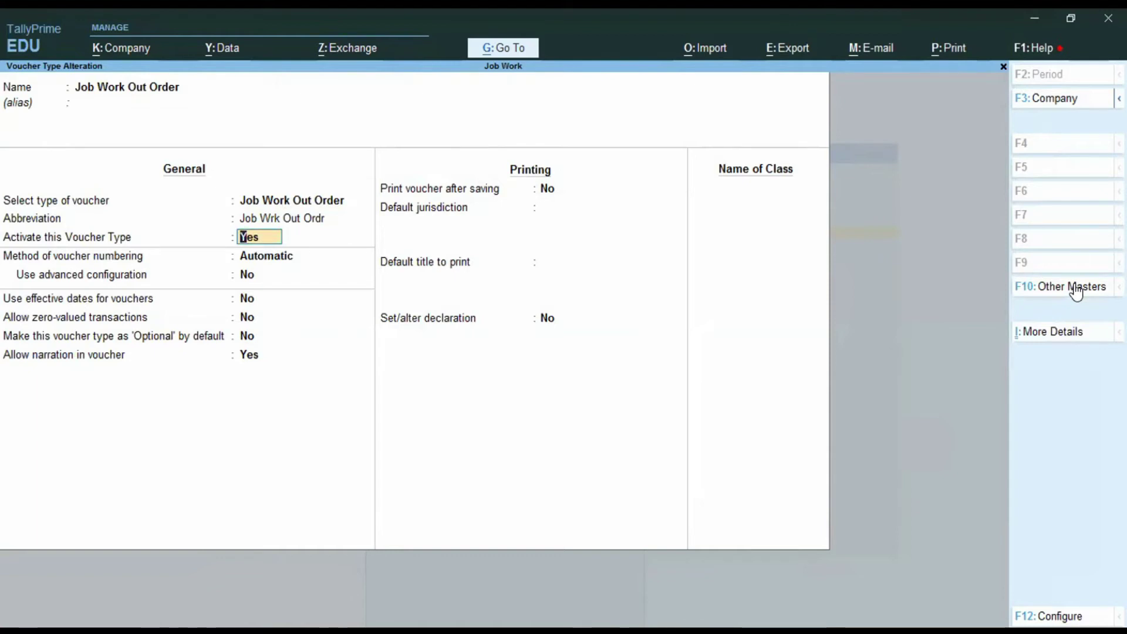
{"action": "key", "text": "Return"}
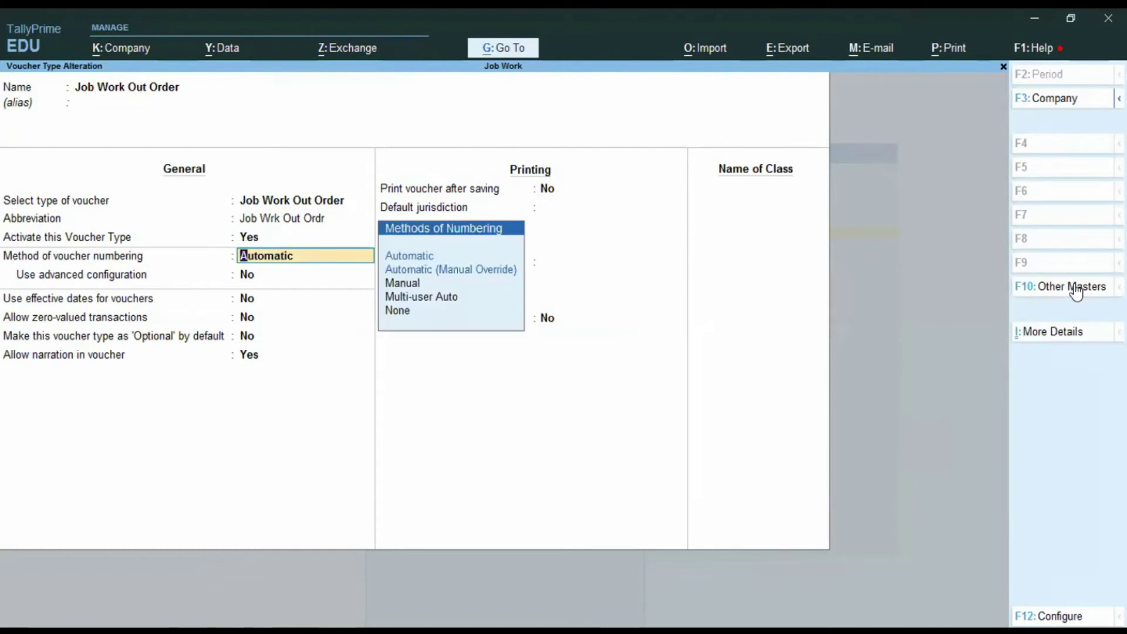
{"action": "left_click", "coordinate": [1076, 288]}
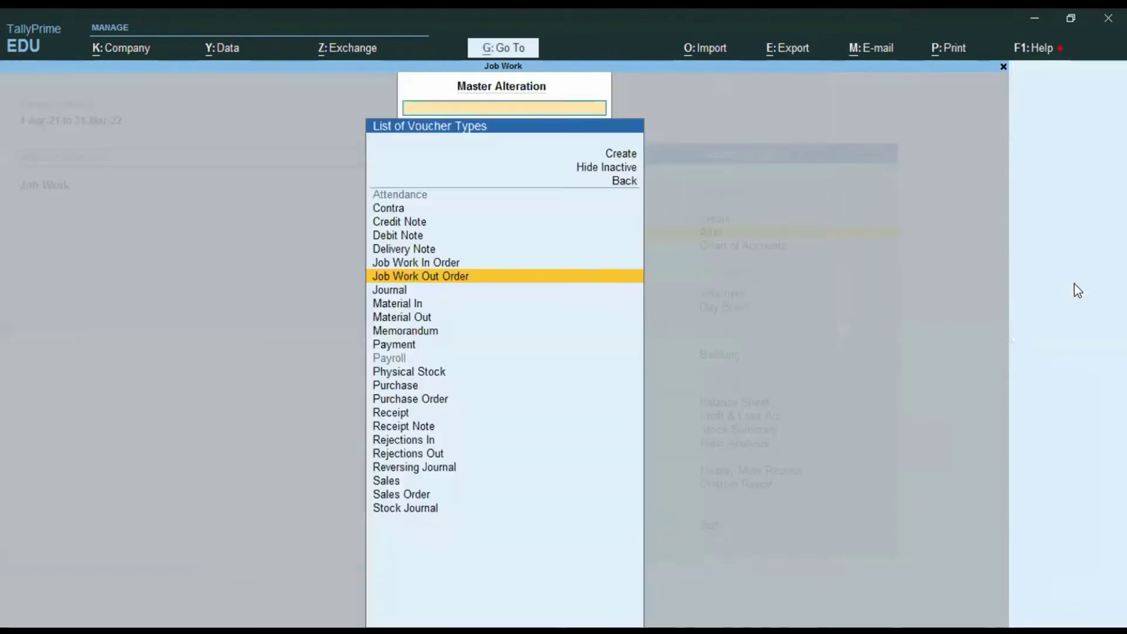
{"action": "key", "text": "Escape"}
- Create a Job Work Out Order voucher dated 1-Apr-21 with Job Worker as the party account
{"action": "key", "text": "Down"}
{"action": "key", "text": "Down"}
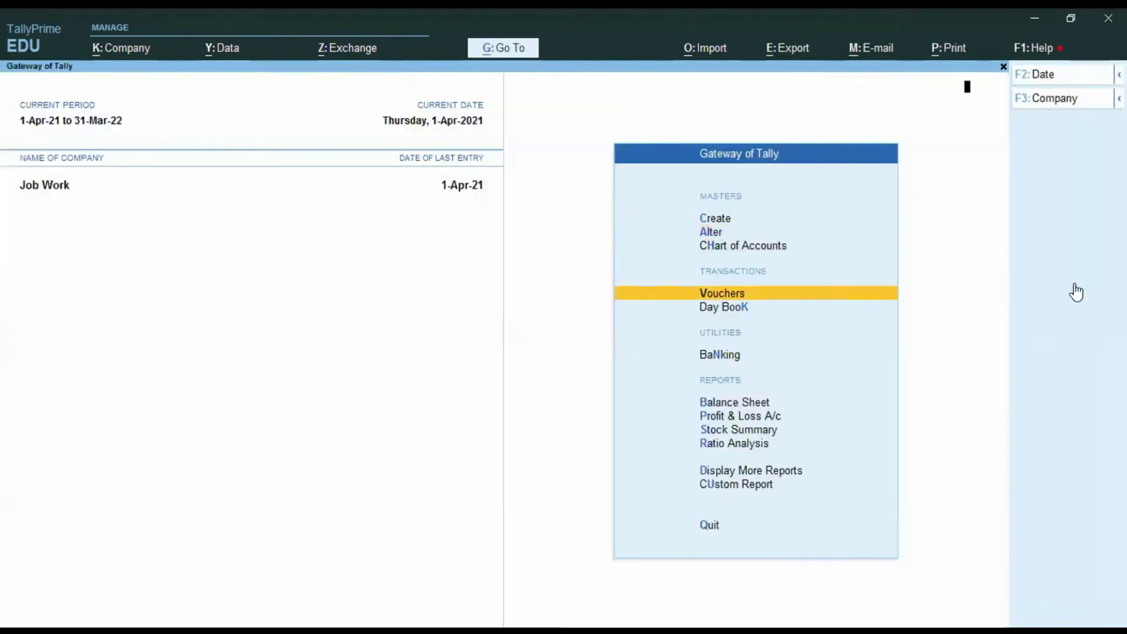
{"action": "key", "text": "Return"}
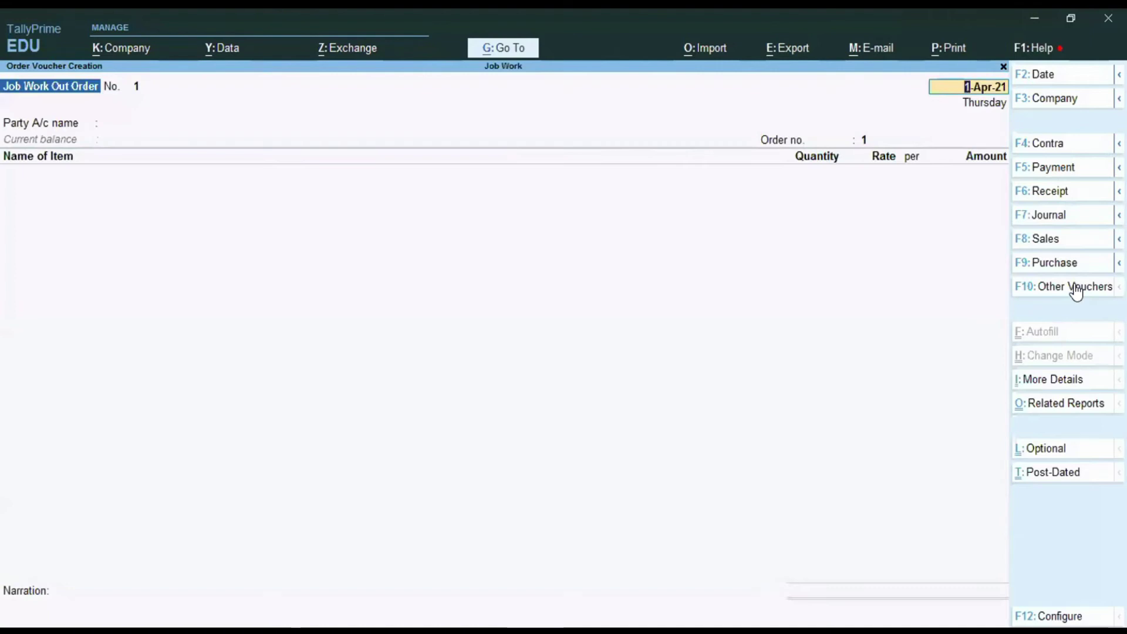
{"action": "key", "text": "Return"}
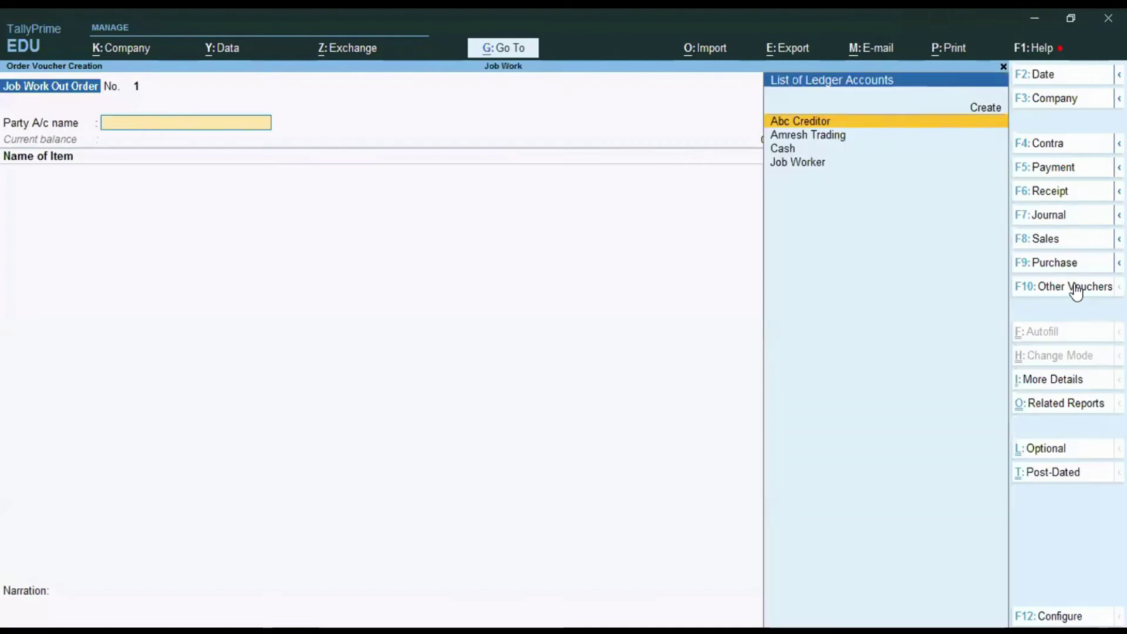
{"action": "key", "text": "Down"}
{"action": "key", "text": "Down"}
{"action": "key", "text": "Down"}
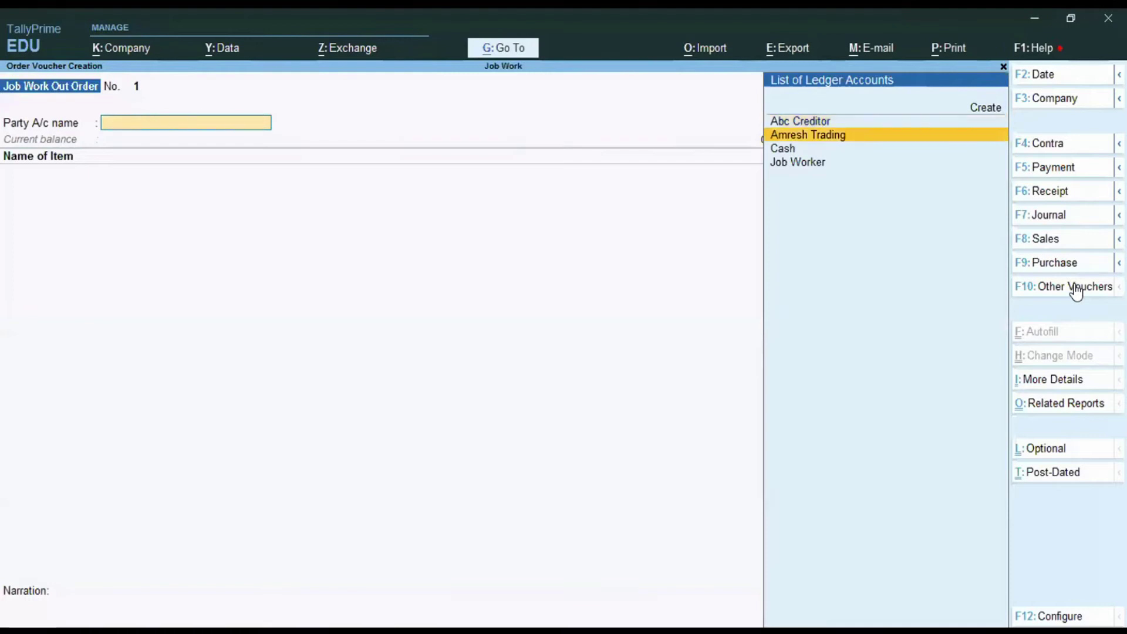
{"action": "key", "text": "Return"}
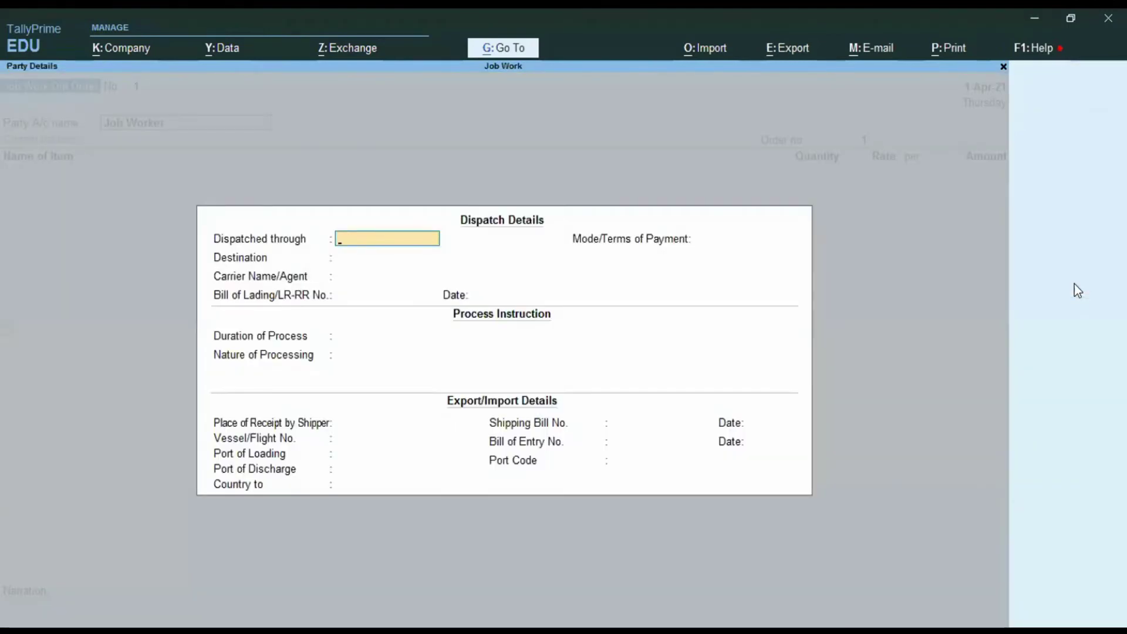
- Leave the dispatch details blank and set the Duration of Process to 25 Days
{"action": "key", "text": "Return"}
{"action": "key", "text": "Return"}
{"action": "key", "text": "Return"}
{"action": "key", "text": "Return"}
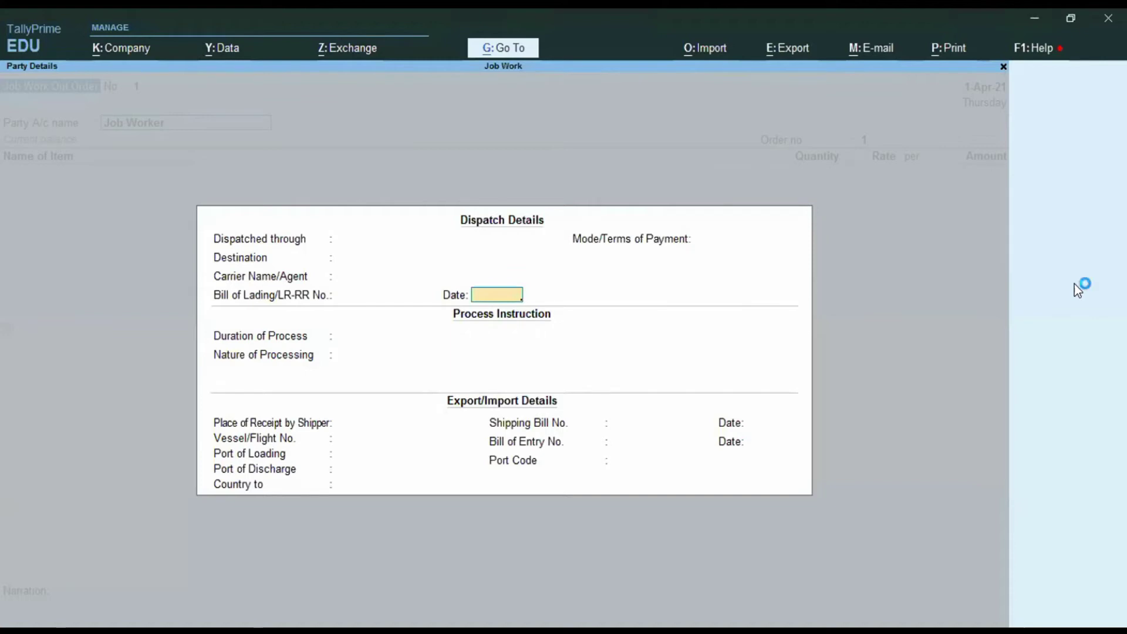
{"action": "key", "text": "Return"}
{"action": "key", "text": "Return"}
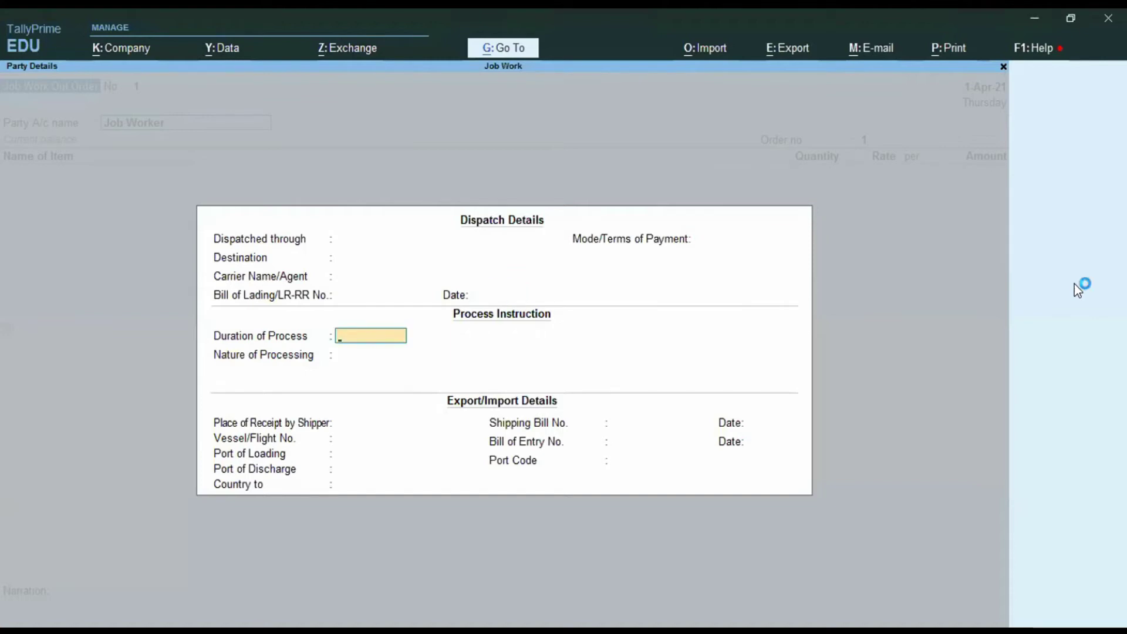
{"action": "type", "text": "25"}
{"action": "key", "text": "Return"}
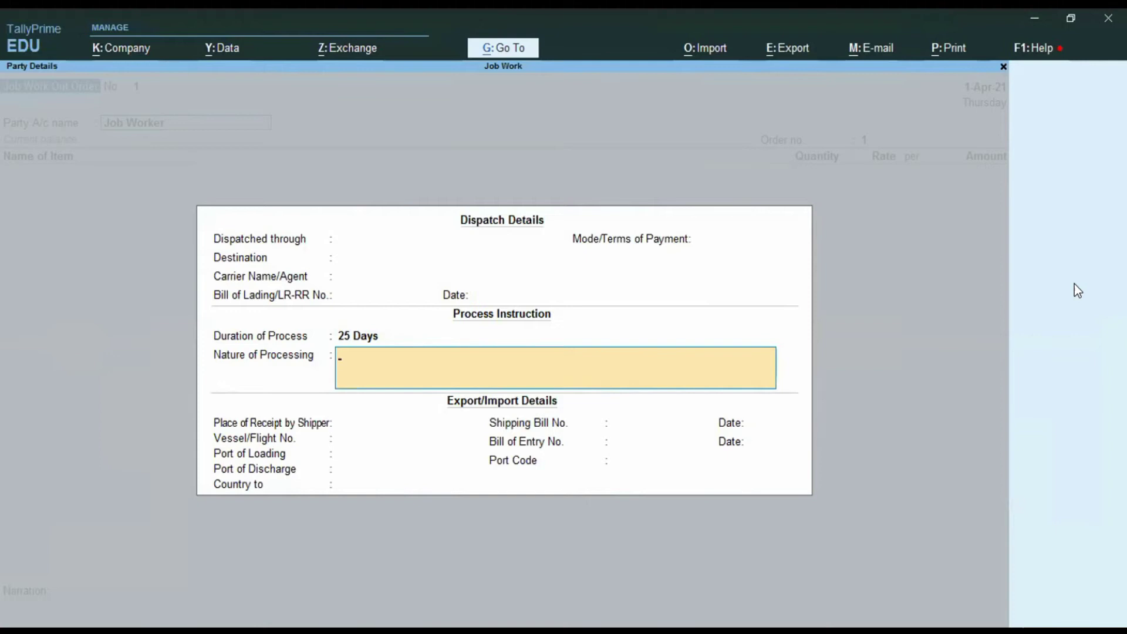
- Leave the nature of processing and export/import details blank, with Country to as Not Applicable, and accept the details
{"action": "key", "text": "Return"}
{"action": "key", "text": "Return"}
{"action": "key", "text": "Return"}
{"action": "key", "text": "Return"}
{"action": "key", "text": "Return"}
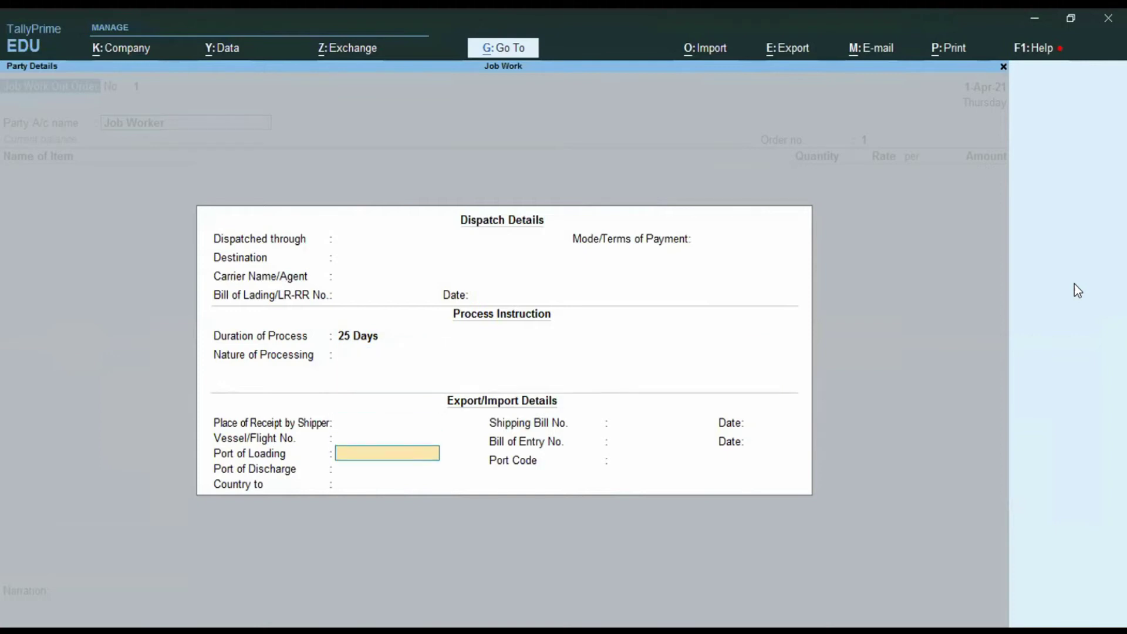
{"action": "key", "text": "Return"}
{"action": "key", "text": "Return"}
{"action": "key", "text": "Return"}
{"action": "key", "text": "Return"}
{"action": "key", "text": "Return"}
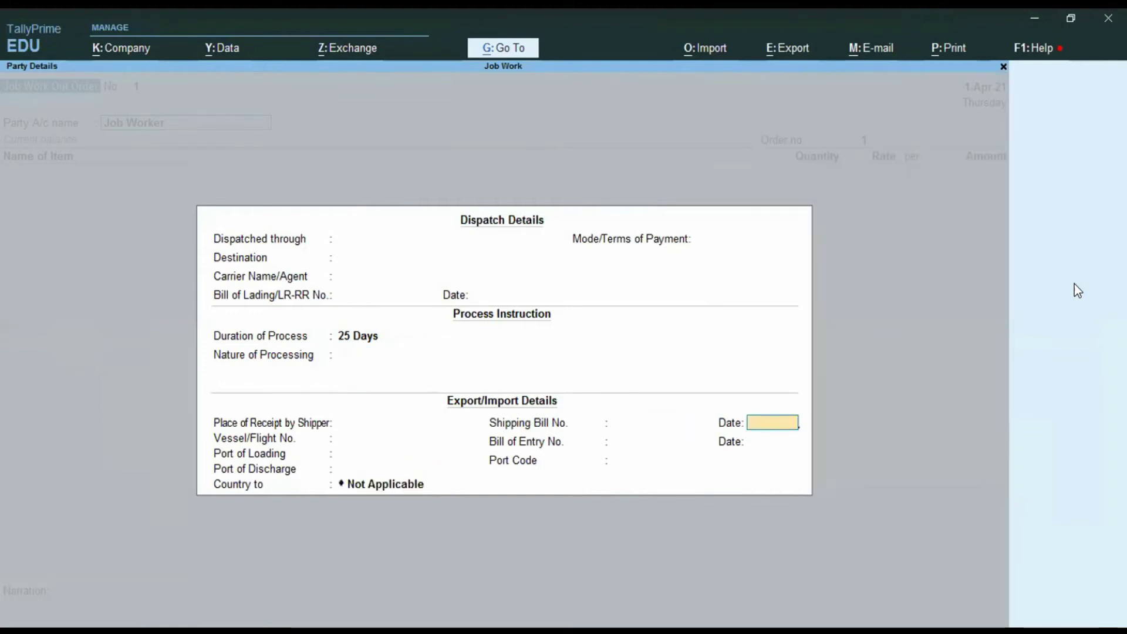
{"action": "key", "text": "Return"}
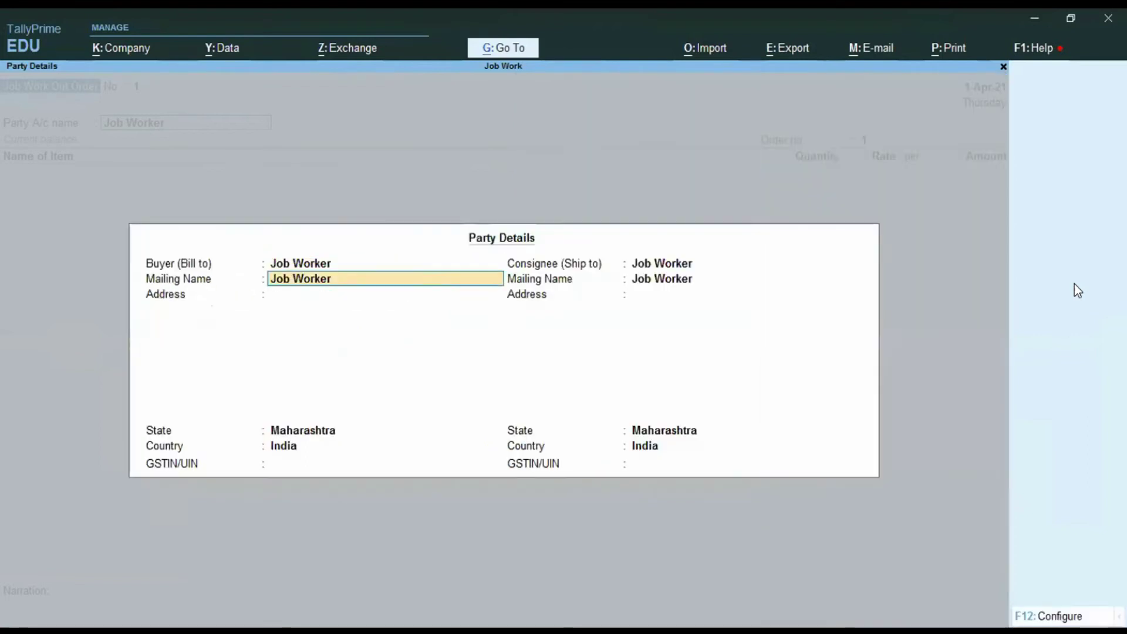
- Accept the Job Worker's buyer and consignee details with Maharashtra, India, leaving the address and GSTIN/UIN blank
{"action": "key", "text": "Return"}
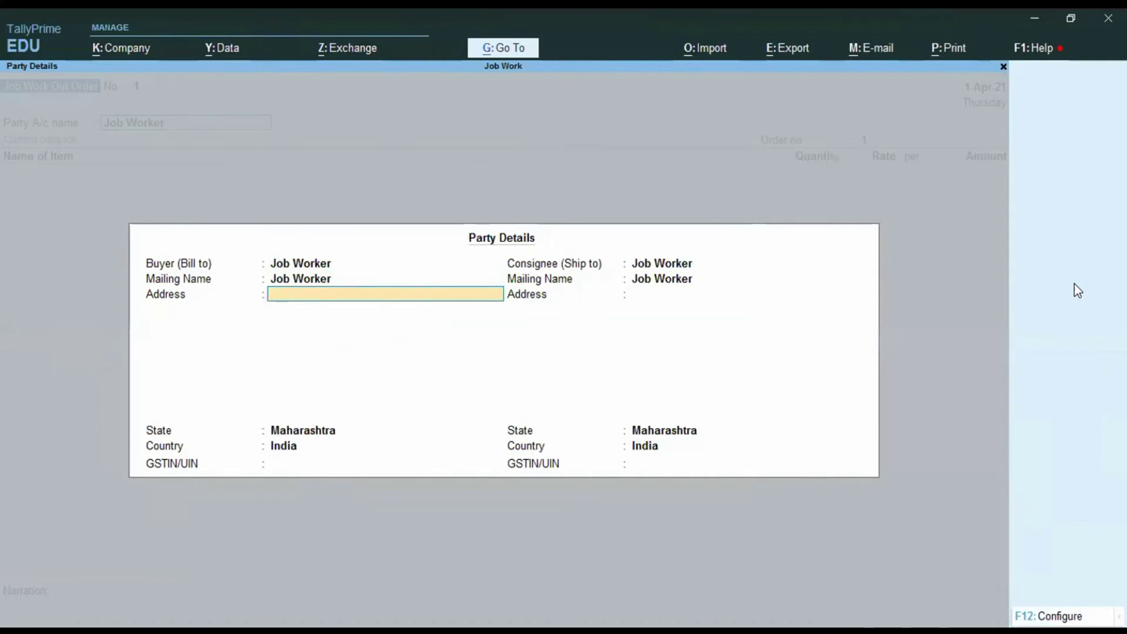
{"action": "key", "text": "Return"}
{"action": "key", "text": "Return"}
{"action": "key", "text": "Return"}
{"action": "key", "text": "Return"}
{"action": "key", "text": "Return"}
{"action": "key", "text": "Return"}
{"action": "key", "text": "Return"}
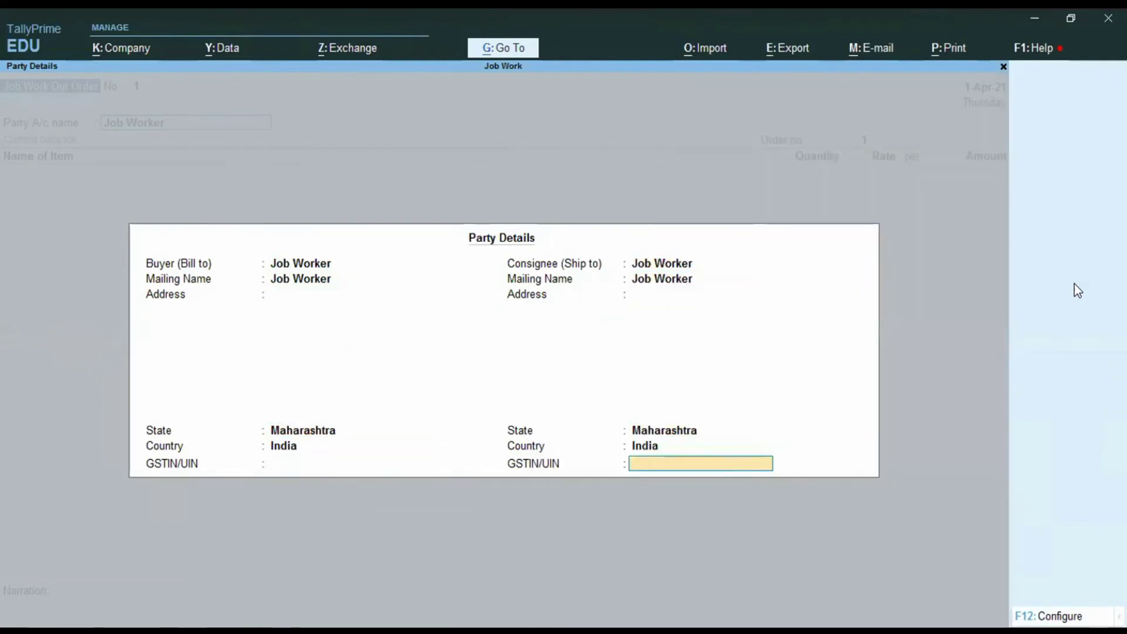
{"action": "key", "text": "Return"}
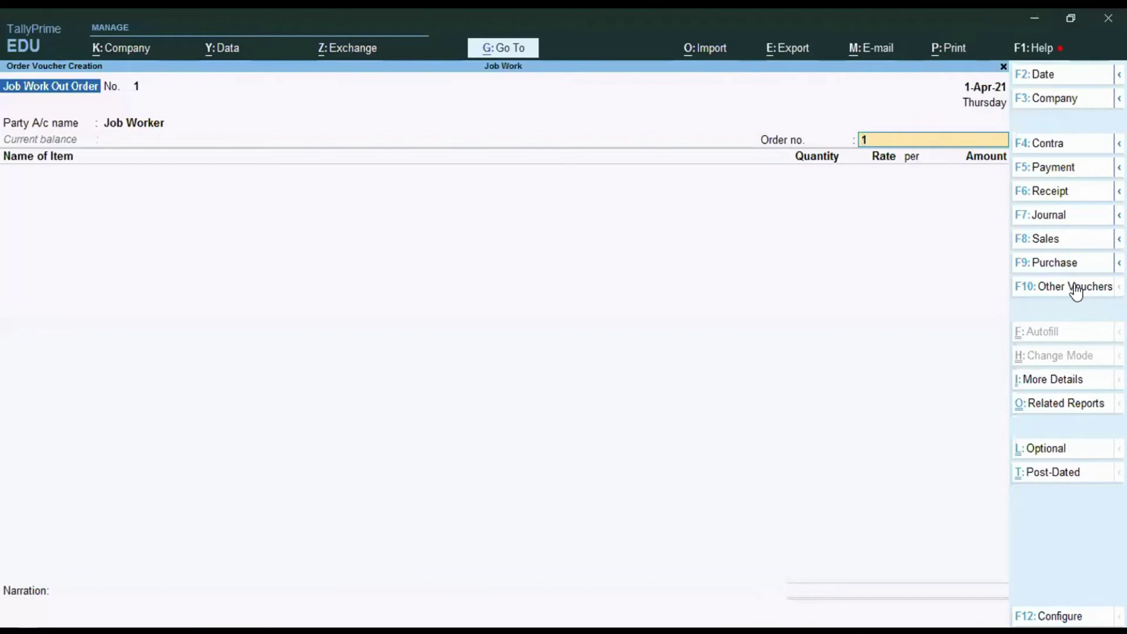
- Keep order number 1 and select Ladies Suit as the stock item of the job work order
{"action": "key", "text": "Return"}
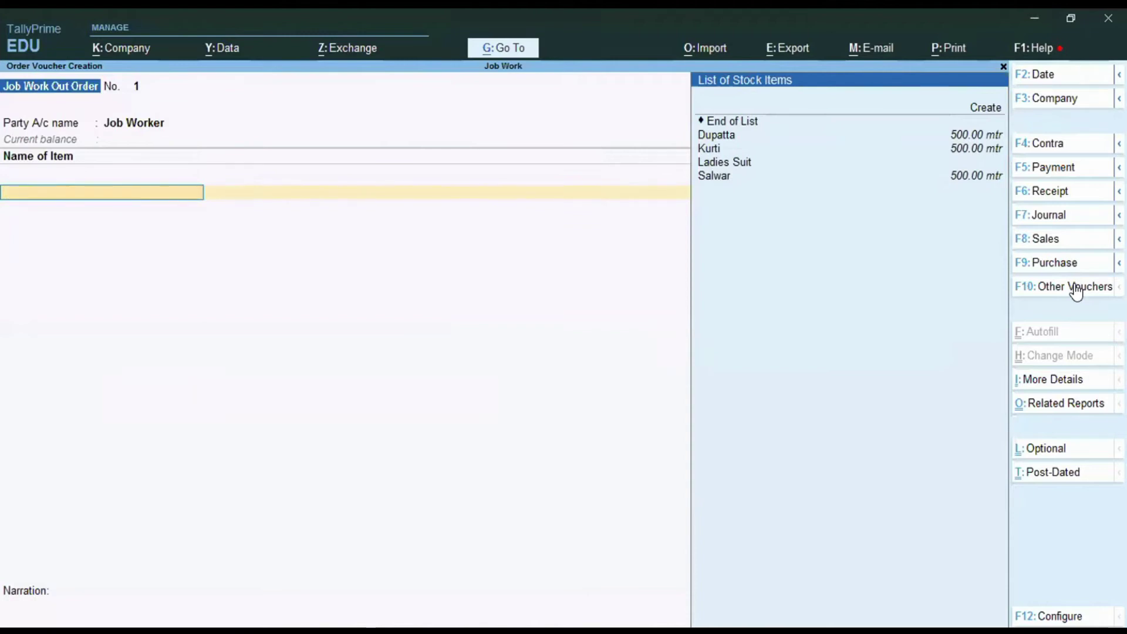
{"action": "key", "text": "Down"}
{"action": "key", "text": "Down"}
{"action": "key", "text": "Down"}
{"action": "key", "text": "Down"}
{"action": "key", "text": "Down"}
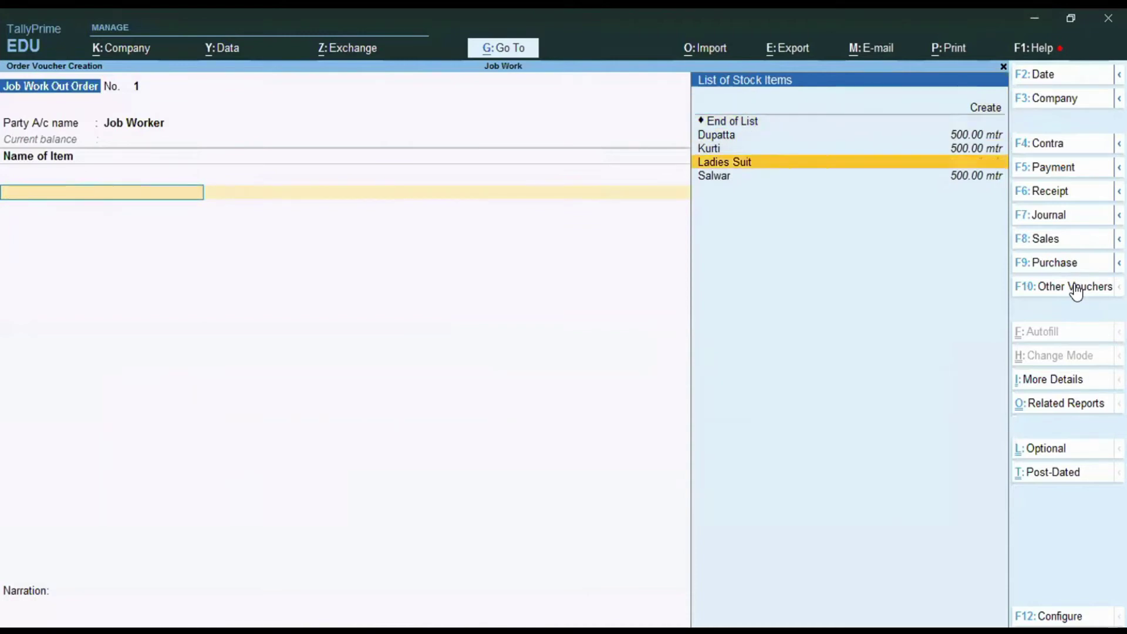
{"action": "key", "text": "Return"}
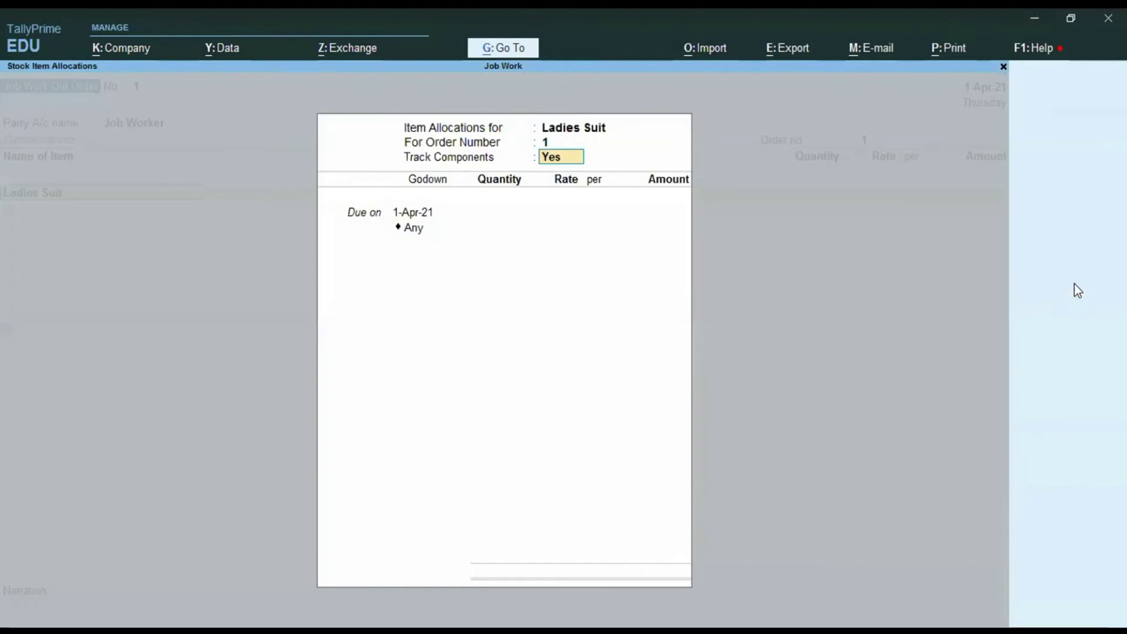
- Allocate 200 pcs of Ladies Suit with Track Components Yes, due on 1-Apr-21, and godown Any
{"action": "key", "text": "Return"}
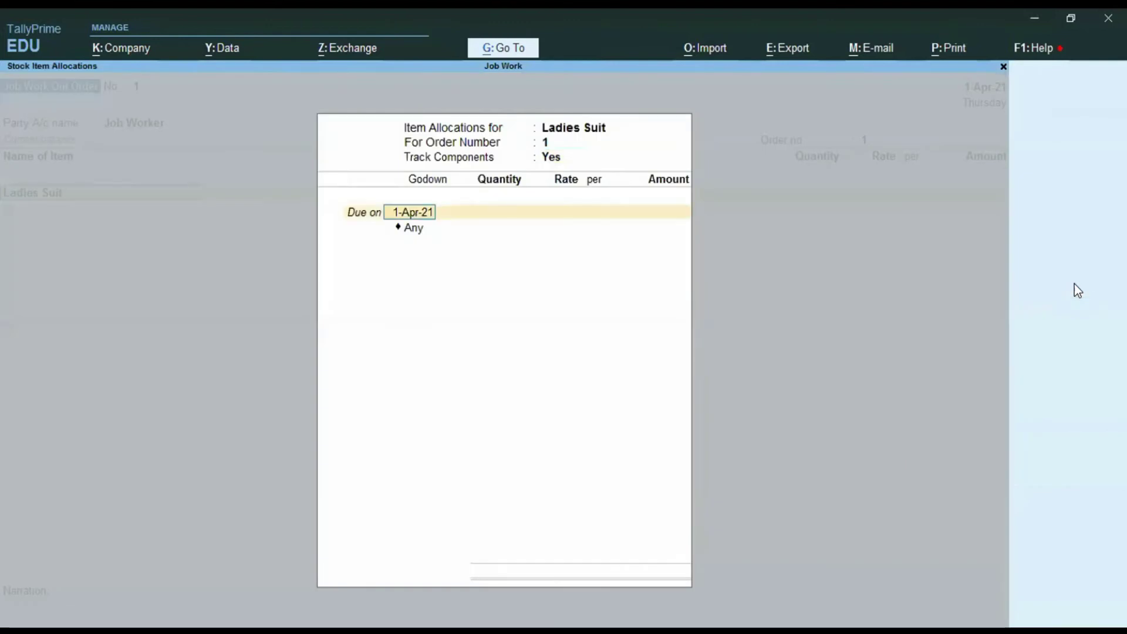
{"action": "key", "text": "Return"}
{"action": "key", "text": "Return"}
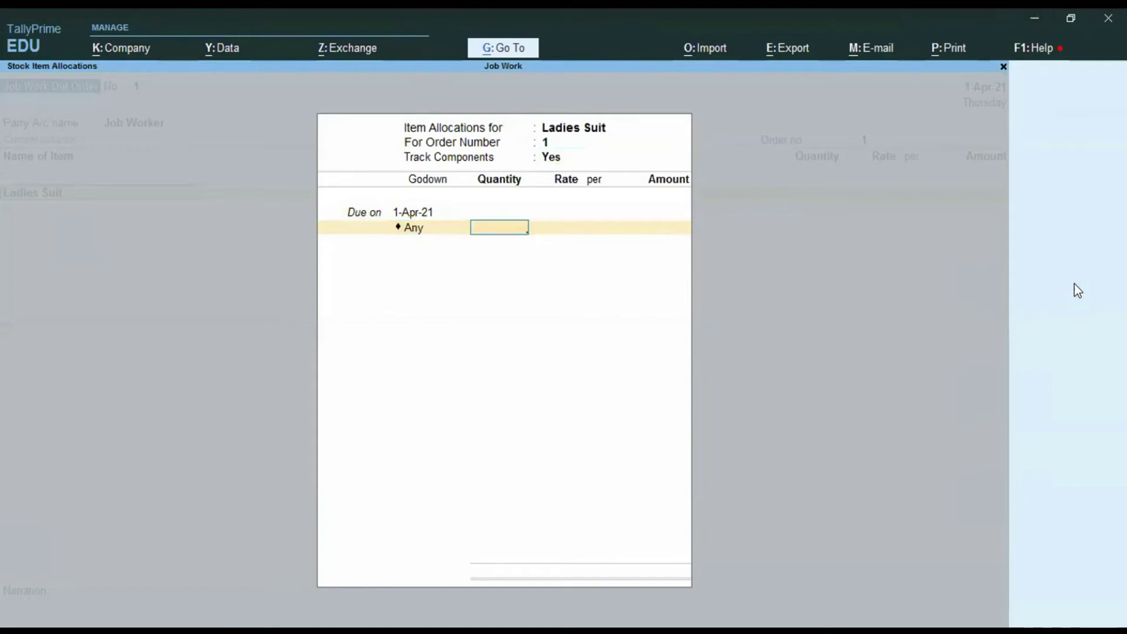
{"action": "type", "text": "200"}
{"action": "key", "text": "Return"}
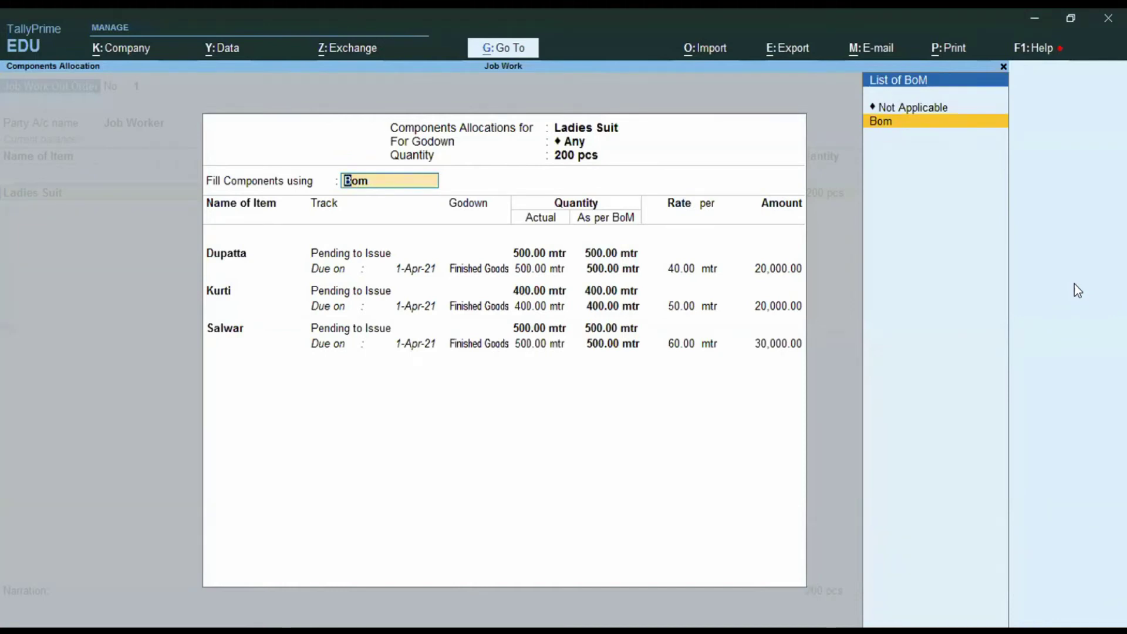
- Fill the components using Bom and set the Dupatta component's godown to Main Location, keeping it Pending to Issue
{"action": "key", "text": "Return"}
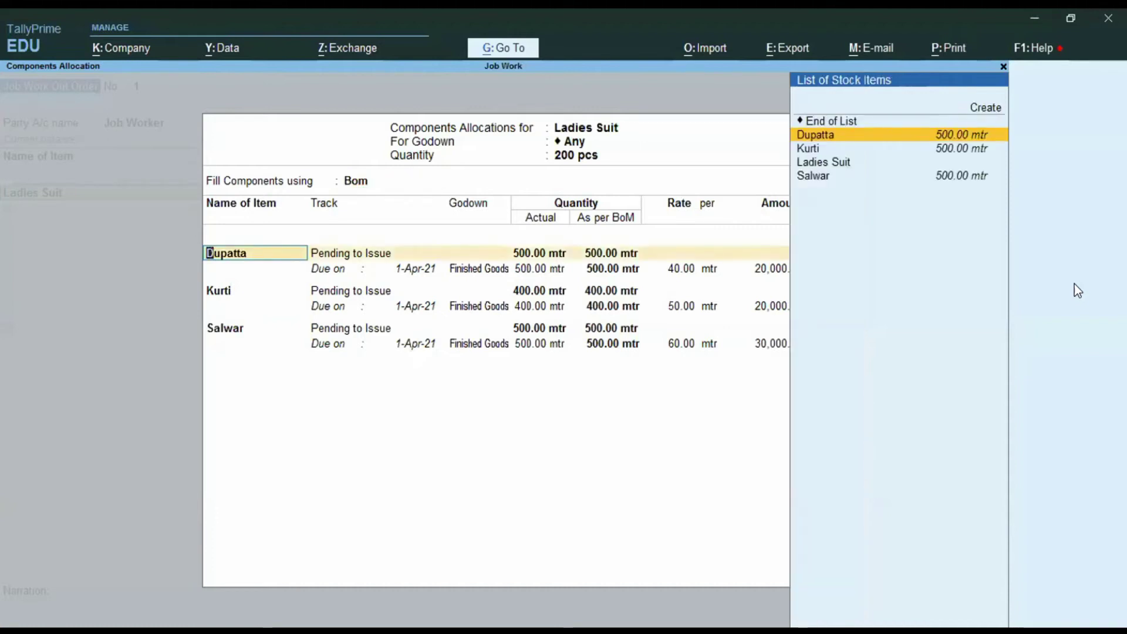
{"action": "key", "text": "Return"}
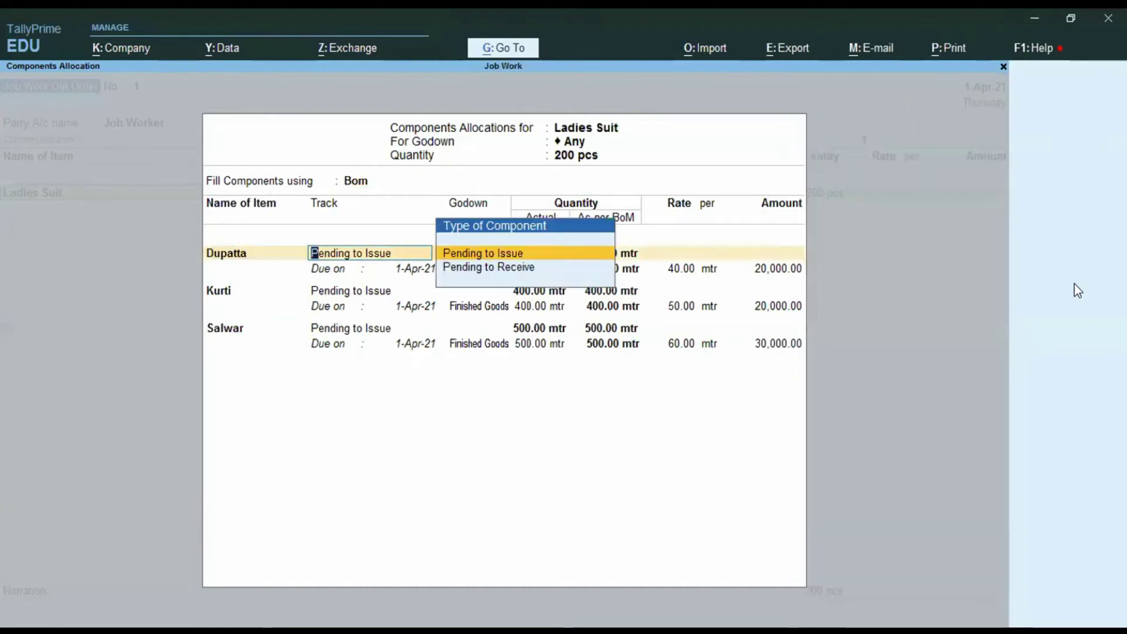
{"action": "key", "text": "Return"}
{"action": "key", "text": "Return"}
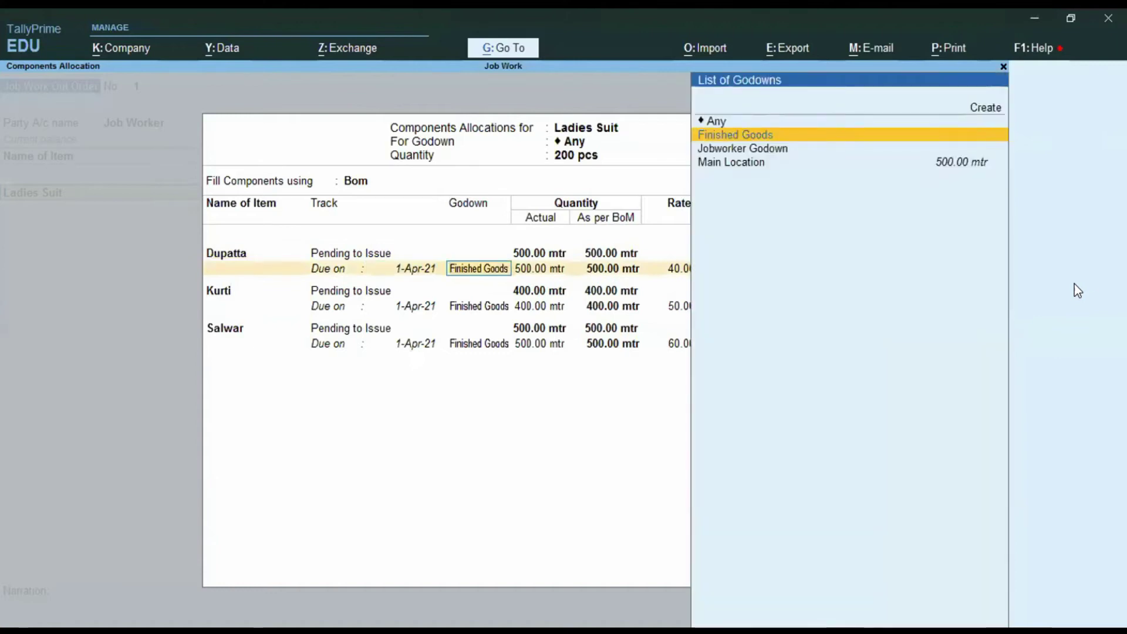
{"action": "key", "text": "Down"}
{"action": "key", "text": "Down"}
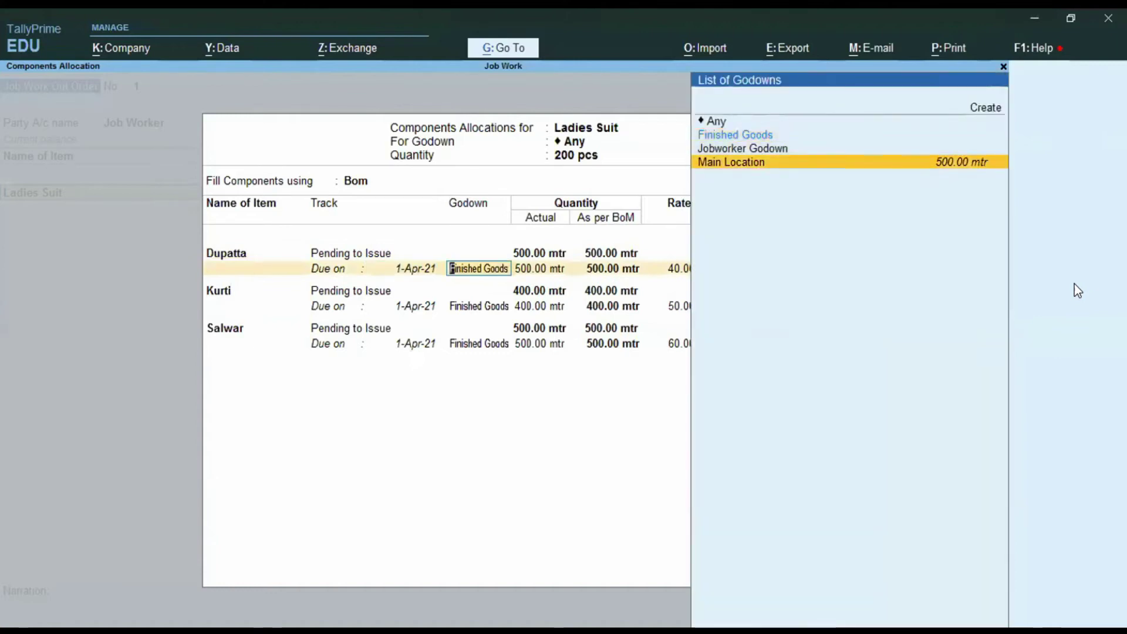
{"action": "key", "text": "Return"}
{"action": "key", "text": "Return"}
{"action": "key", "text": "Return"}
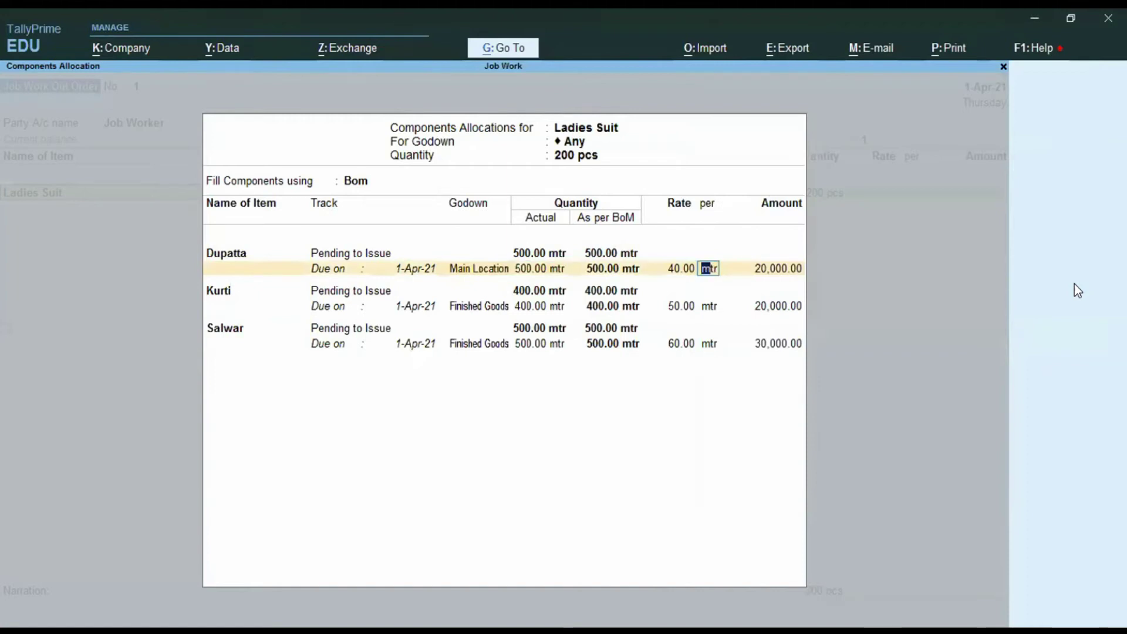
{"action": "key", "text": "Return"}
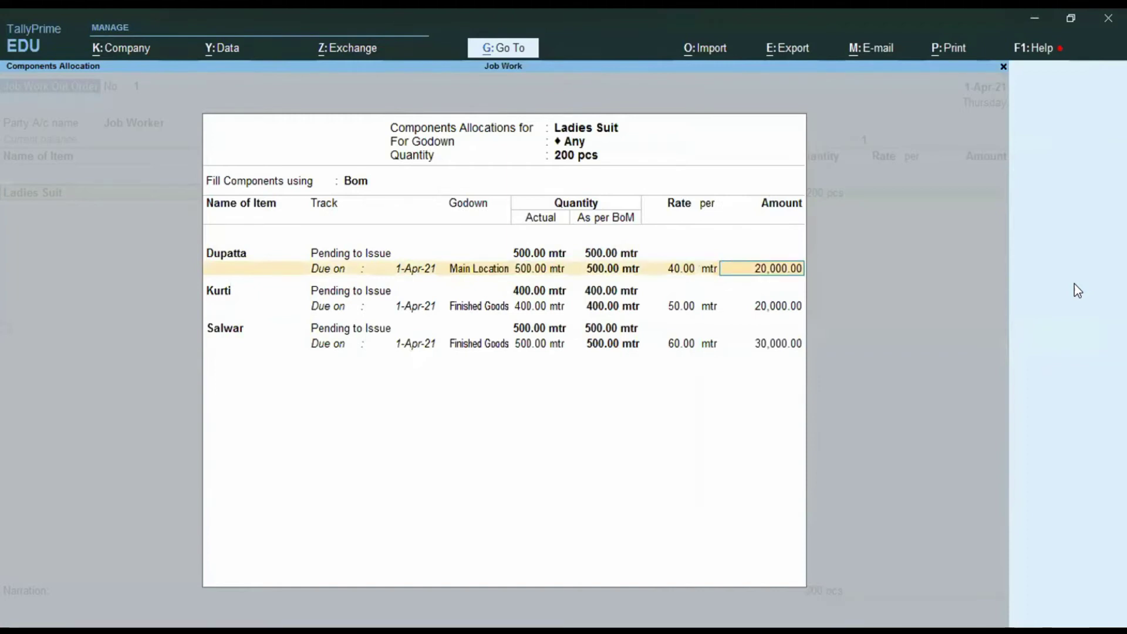
{"action": "key", "text": "Return"}
- Set the Kurti component's godown to Main Location, keeping its Pending to Issue tracking, quantity and rate
{"action": "key", "text": "Return"}
{"action": "key", "text": "Return"}
{"action": "key", "text": "Return"}
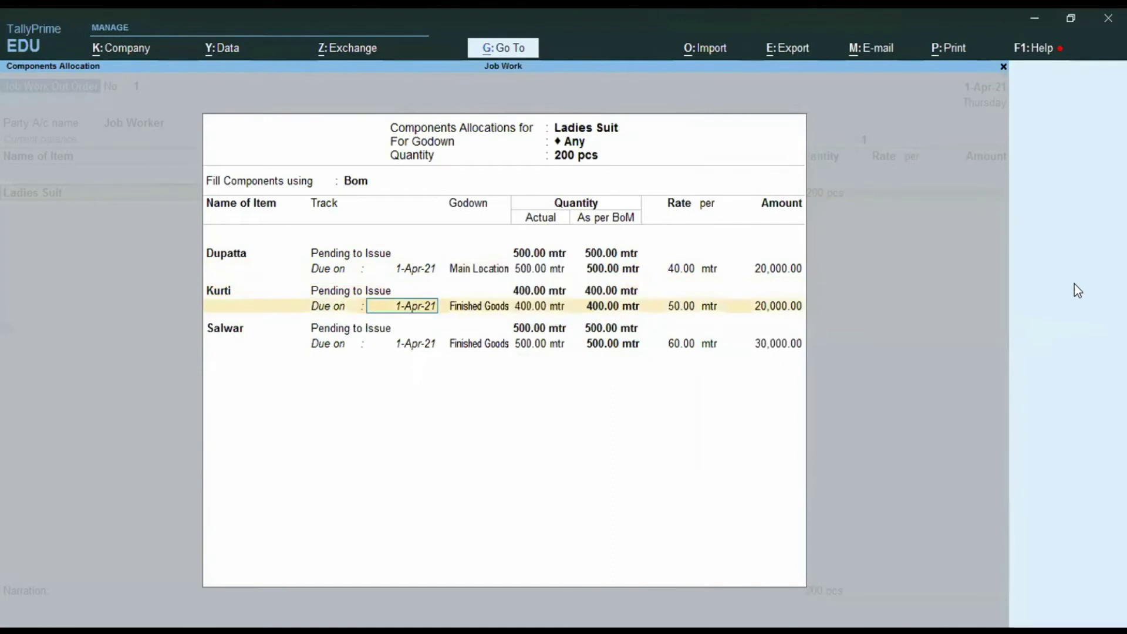
{"action": "key", "text": "Return"}
{"action": "key", "text": "Down"}
{"action": "key", "text": "Down"}
{"action": "key", "text": "Return"}
{"action": "key", "text": "Return"}
{"action": "key", "text": "Return"}
{"action": "key", "text": "Return"}
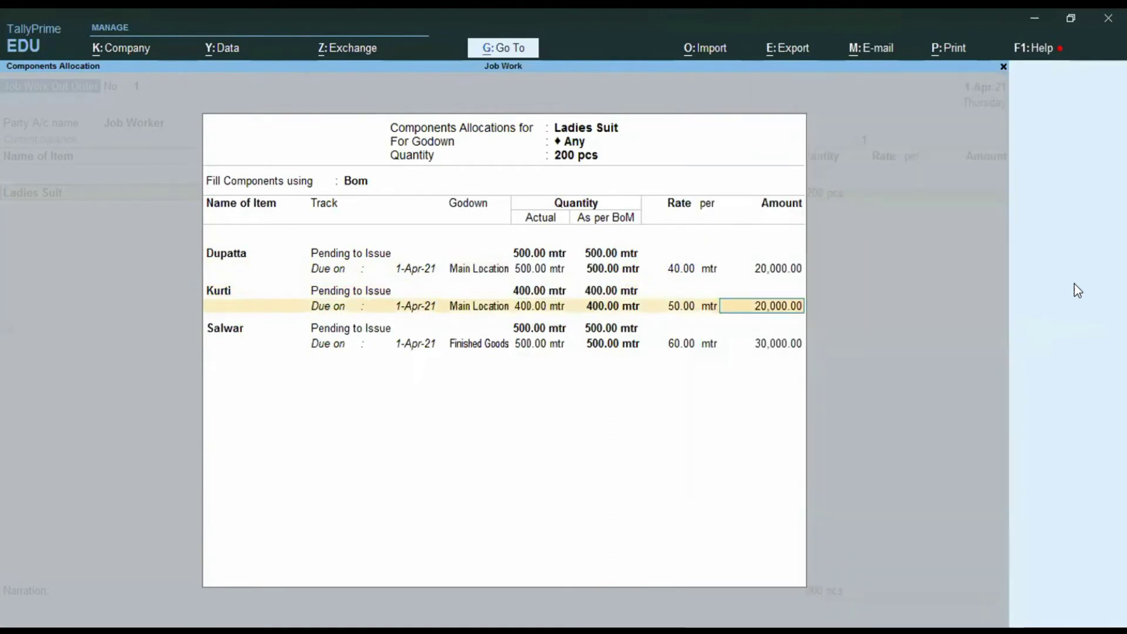
{"action": "key", "text": "Return"}
- Set the Salwar component's godown to Main Location and accept the components allocation
{"action": "key", "text": "Return"}
{"action": "key", "text": "Return"}
{"action": "key", "text": "Return"}
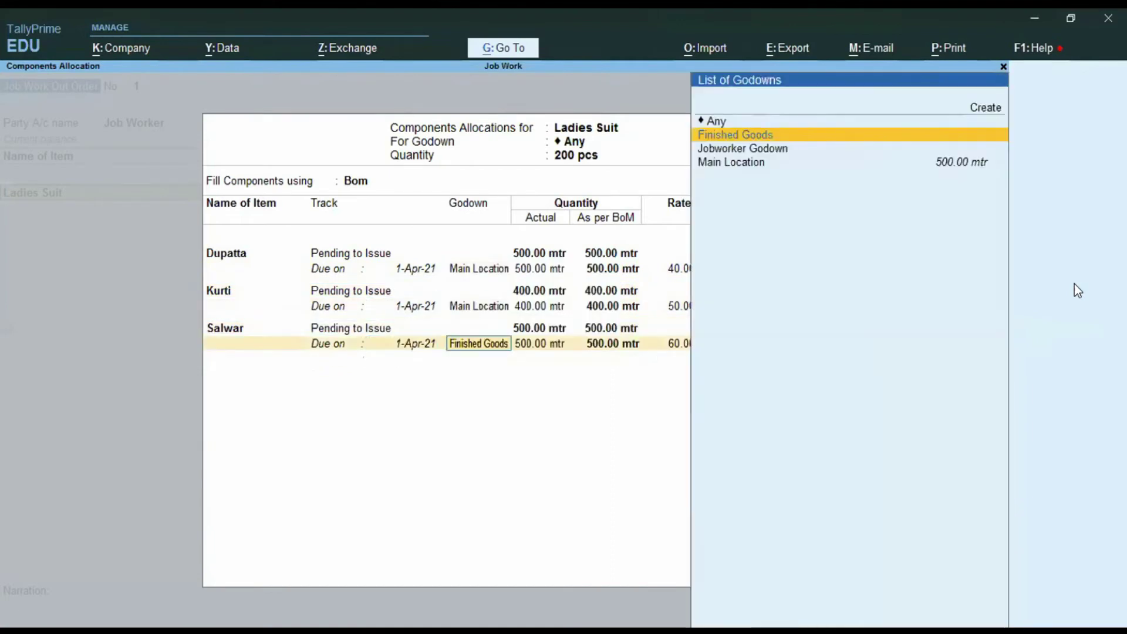
{"action": "key", "text": "Down"}
{"action": "key", "text": "Down"}
{"action": "key", "text": "Return"}
{"action": "key", "text": "Return"}
{"action": "key", "text": "Return"}
{"action": "key", "text": "Return"}
{"action": "key", "text": "Return"}
{"action": "key", "text": "Return"}
{"action": "key", "text": "Return"}
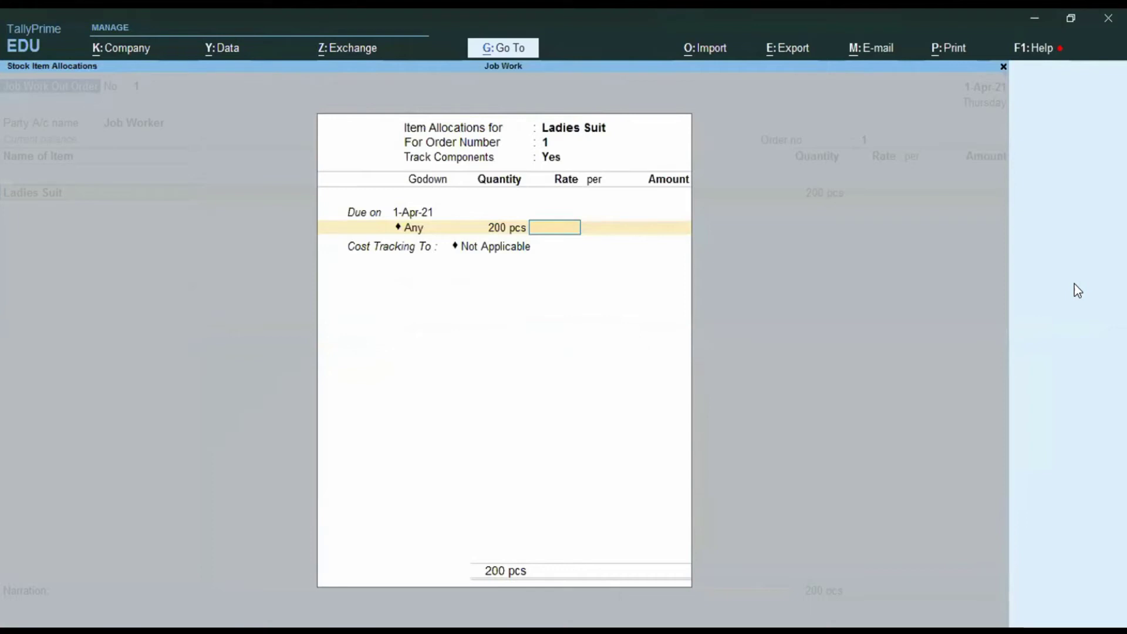
- Reopen the Ladies Suit components allocation to check the component godowns and quantities, and accept it unchanged
{"action": "key", "text": "BackSpace"}
{"action": "key", "text": "Return"}
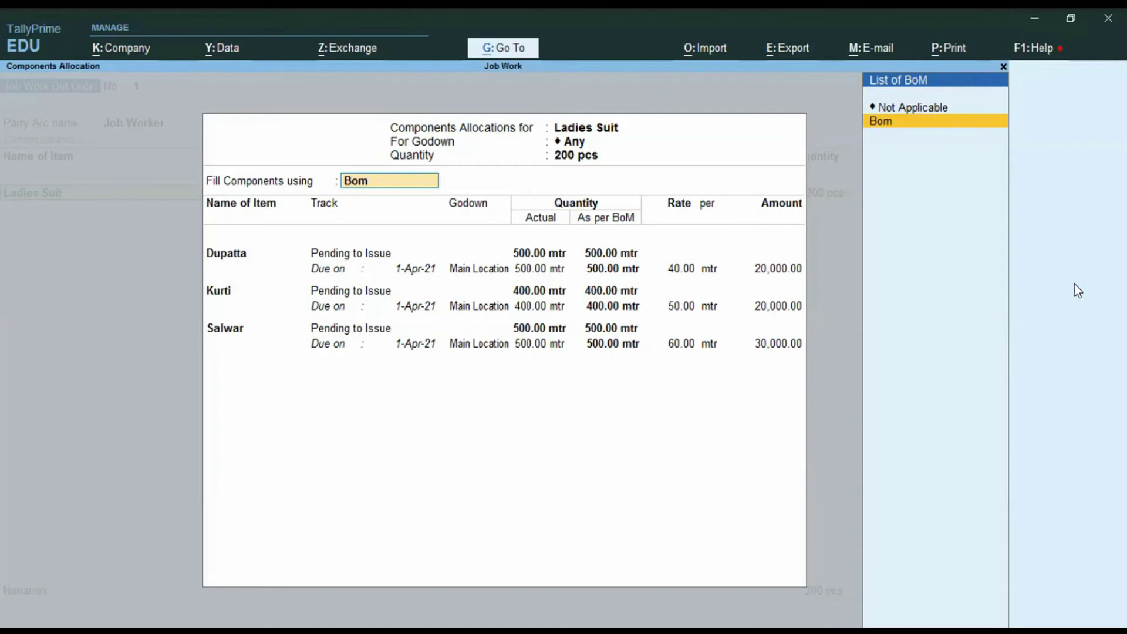
{"action": "key", "text": "Return"}
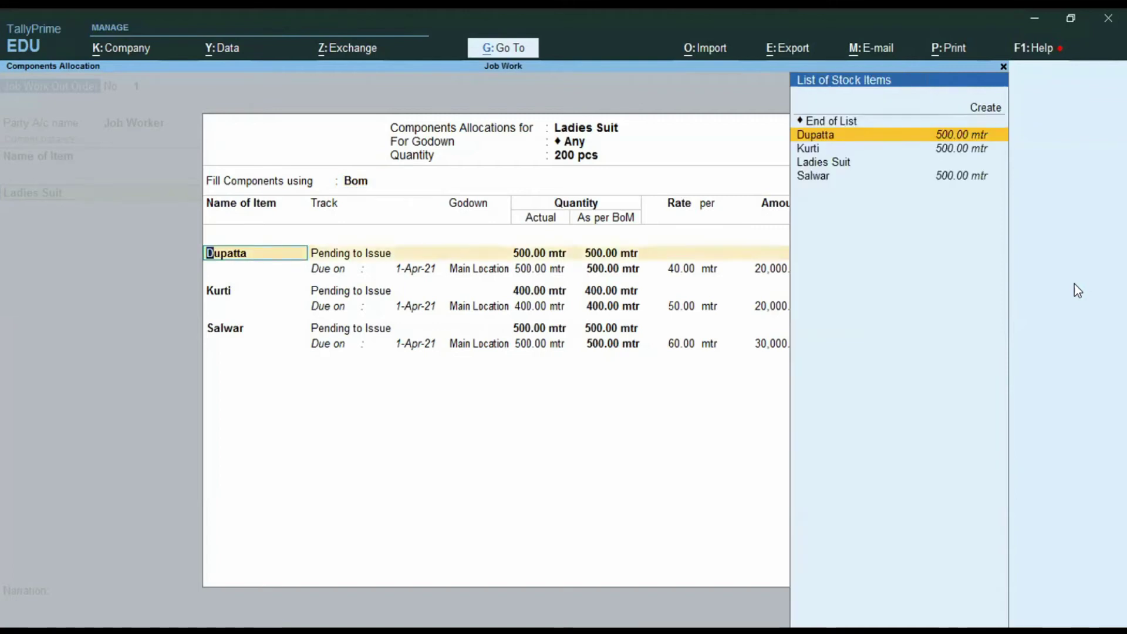
{"action": "key", "text": "ctrl+a"}
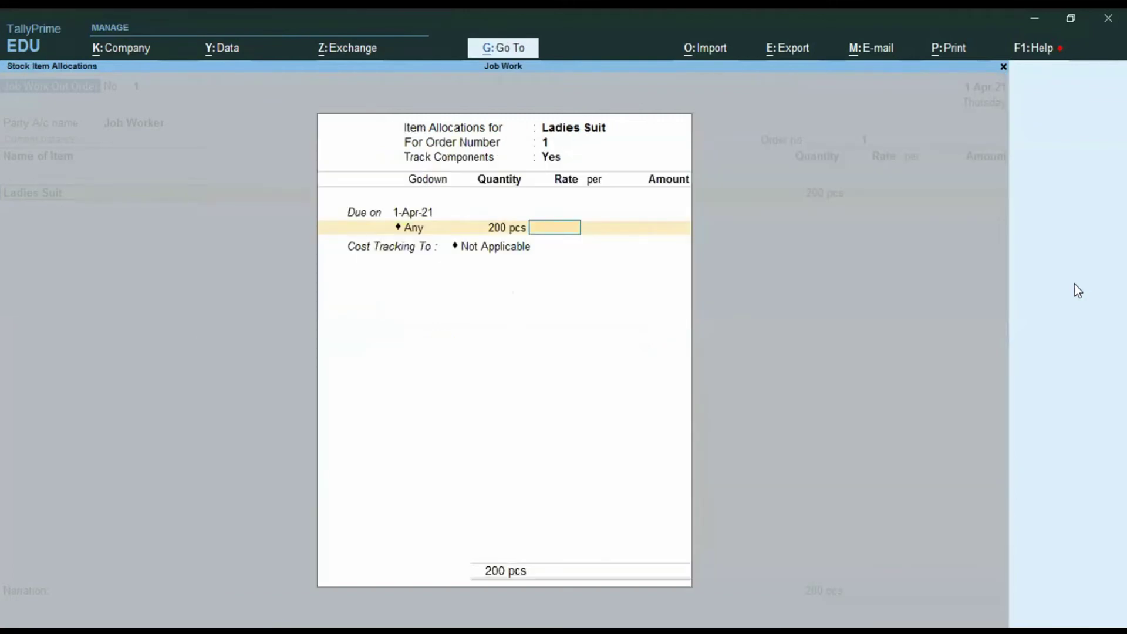
- Set the Ladies Suit rate to 250 per pcs and accept the item allocation
{"action": "type", "text": "250"}
{"action": "key", "text": "Return"}
{"action": "key", "text": "Return"}
{"action": "key", "text": "Return"}
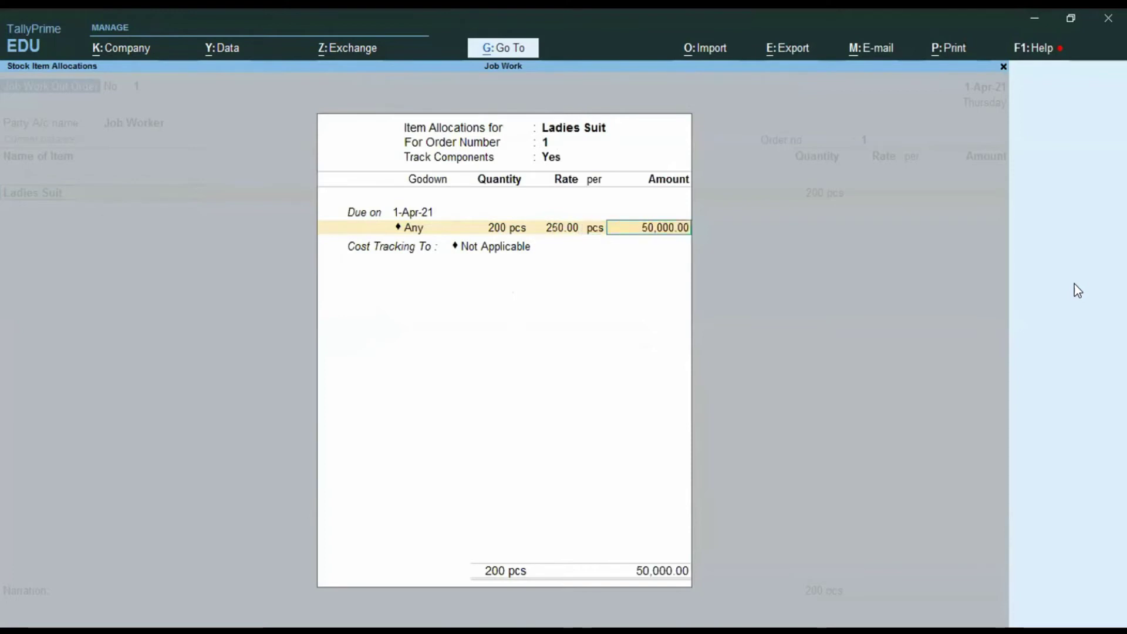
{"action": "key", "text": "Return"}
{"action": "key", "text": "Return"}
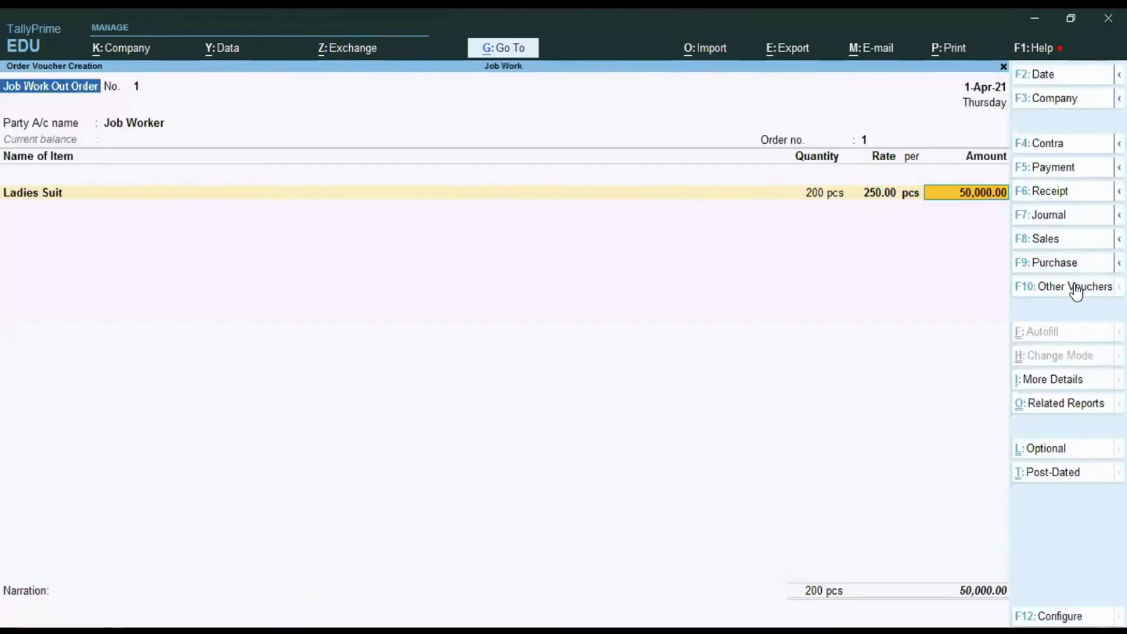
- Open the print preview of the current Job Work Out Order and zoom in to examine its item and component details
{"action": "key", "text": "alt"}
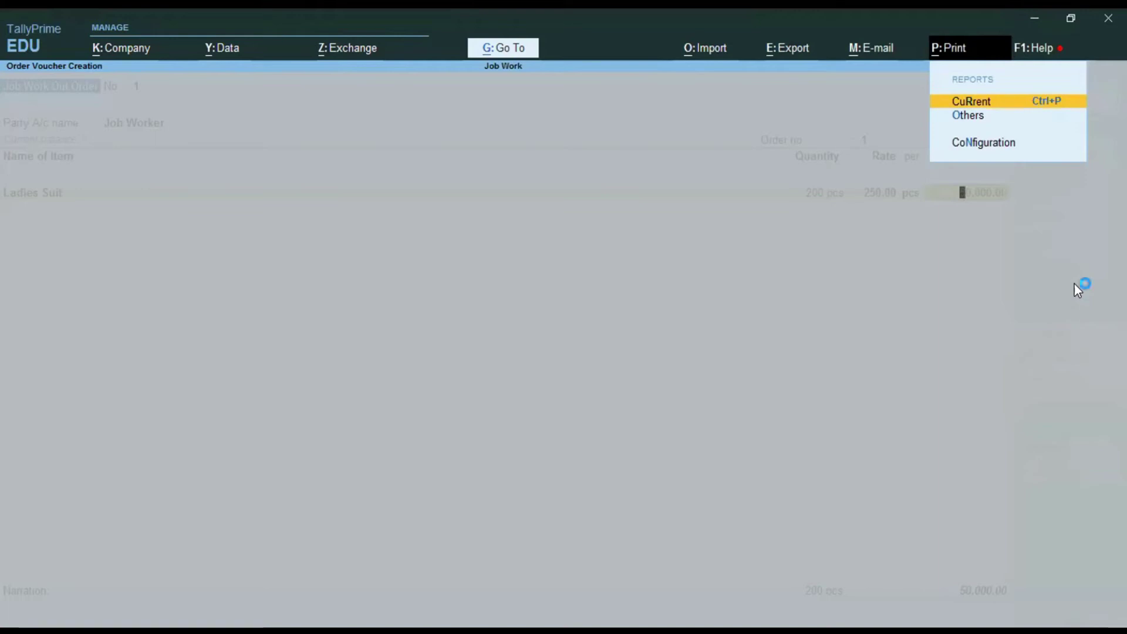
{"action": "left_click", "coordinate": [990, 104]}
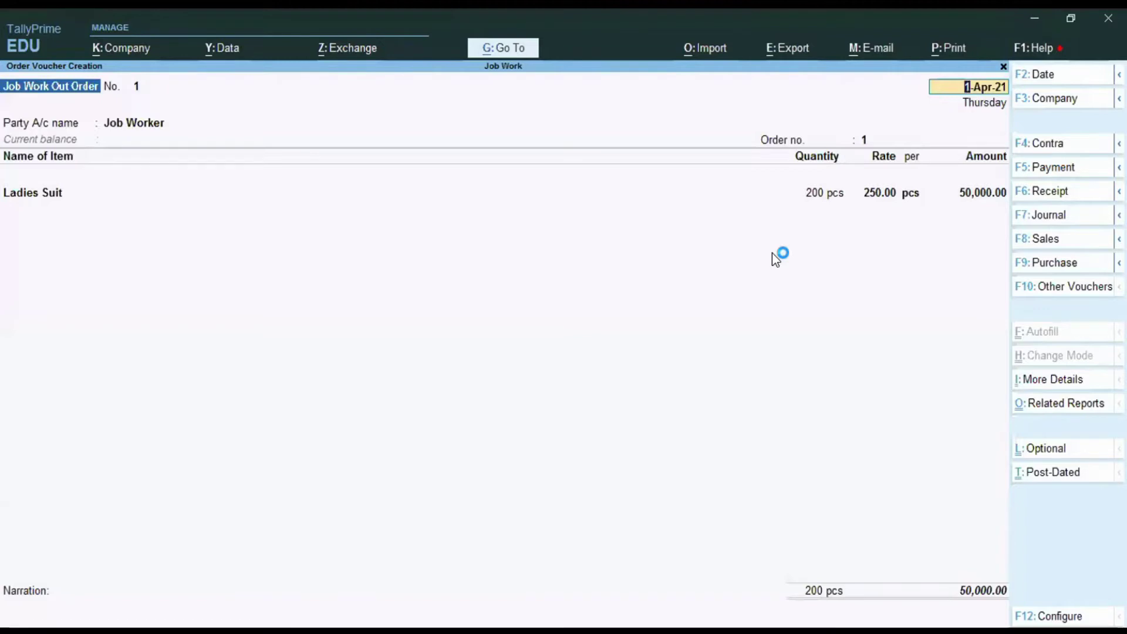
{"action": "key", "text": "alt+p"}
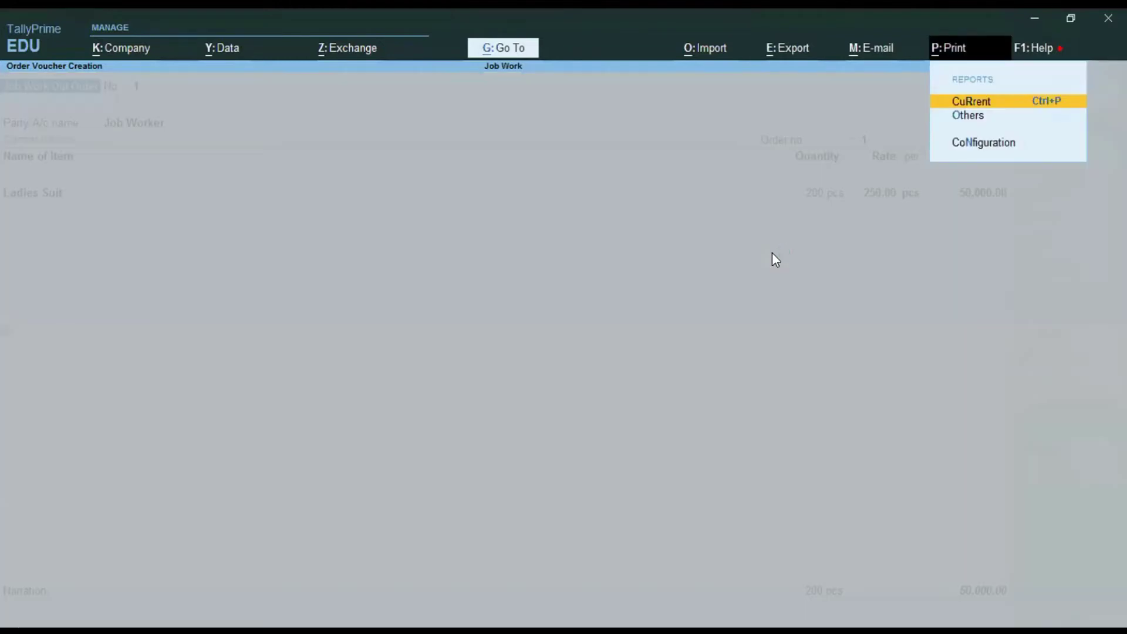
{"action": "key", "text": "Return"}
{"action": "key", "text": "i"}
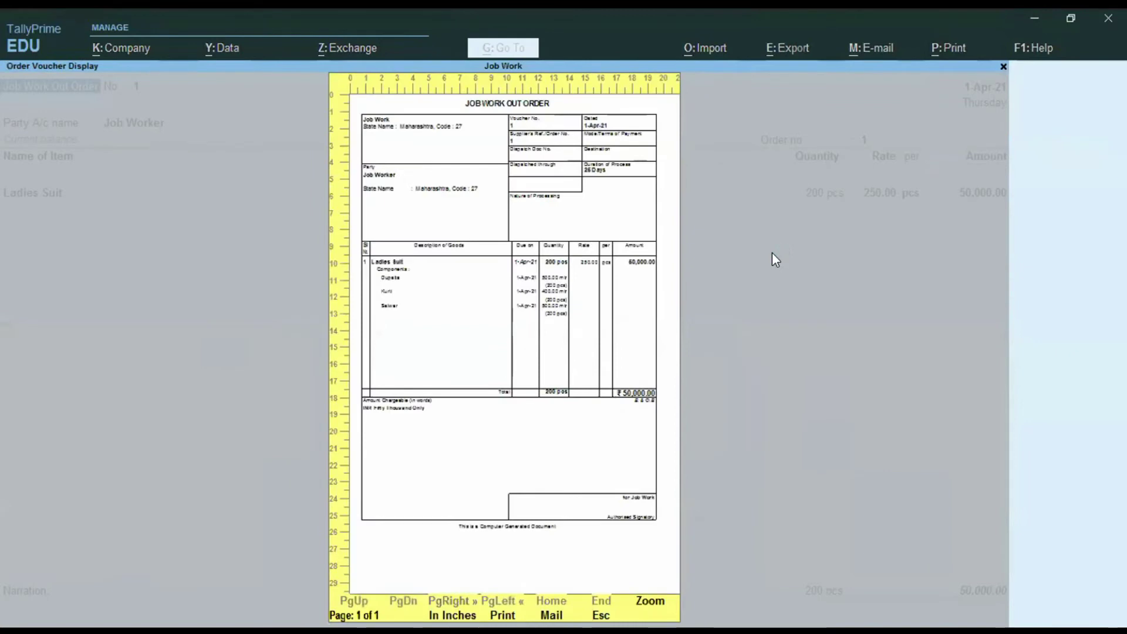
{"action": "key", "text": "alt+z"}
{"action": "scroll", "coordinate": [772, 253], "scroll_direction": "down", "scroll_amount": 3}
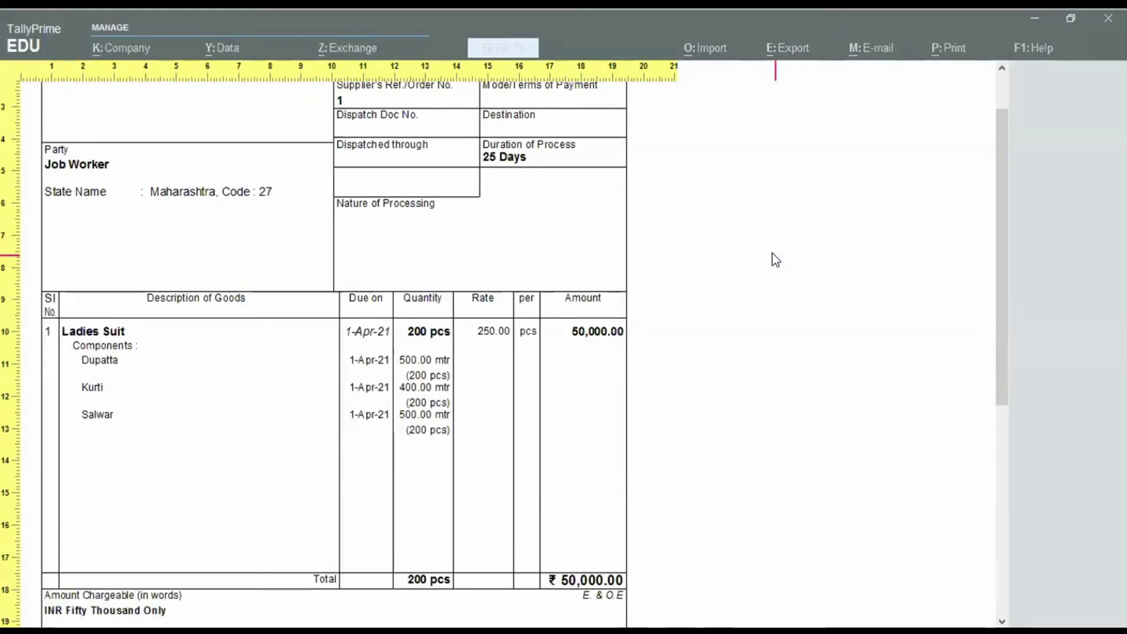
- Examine the Job Work Out Order preview from its header to the item and component totals, and close the preview
{"action": "scroll", "coordinate": [772, 254], "scroll_direction": "up", "scroll_amount": 3}
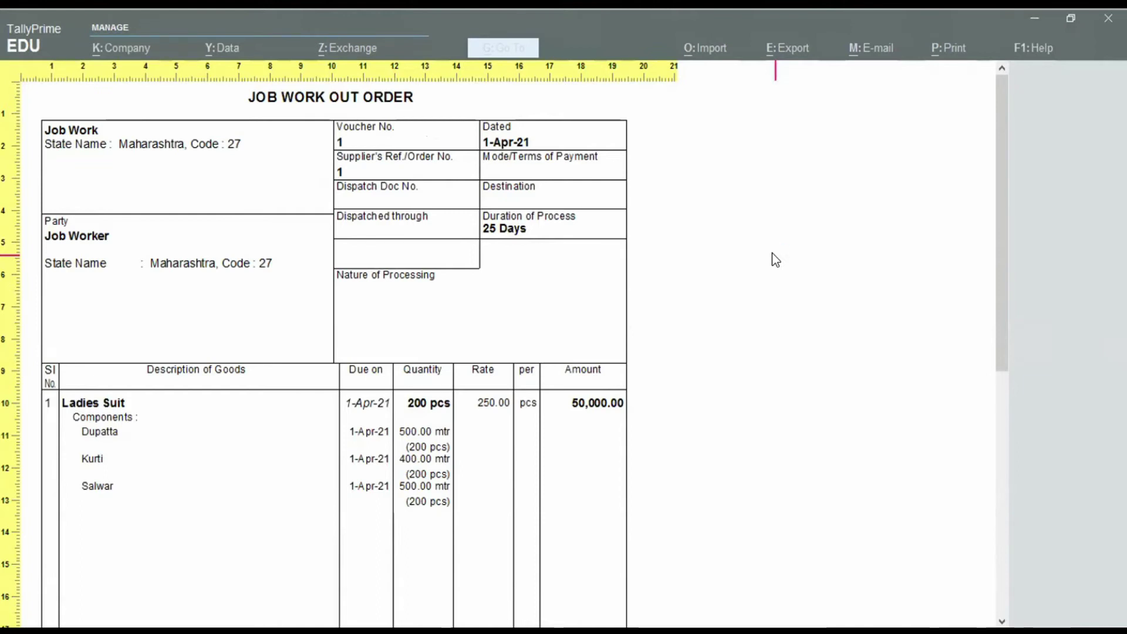
{"action": "scroll", "coordinate": [773, 254], "scroll_direction": "down", "scroll_amount": 2}
{"action": "scroll", "coordinate": [772, 253], "scroll_direction": "down", "scroll_amount": 4}
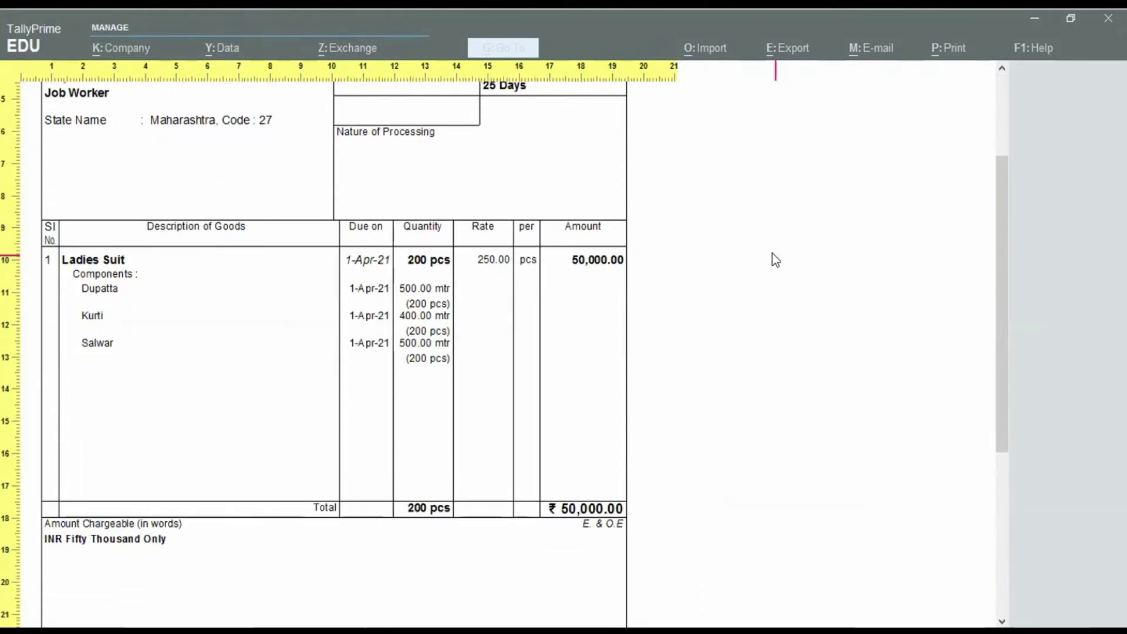
{"action": "scroll", "coordinate": [772, 259], "scroll_direction": "down", "scroll_amount": 1}
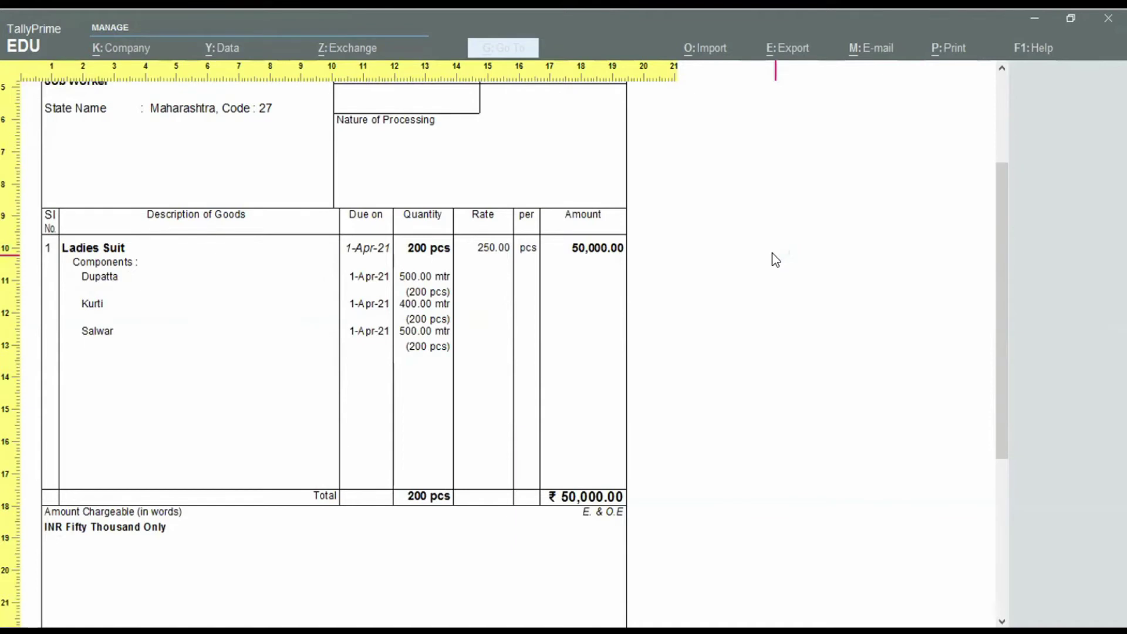
{"action": "key", "text": "Escape"}
{"action": "key", "text": "Escape"}
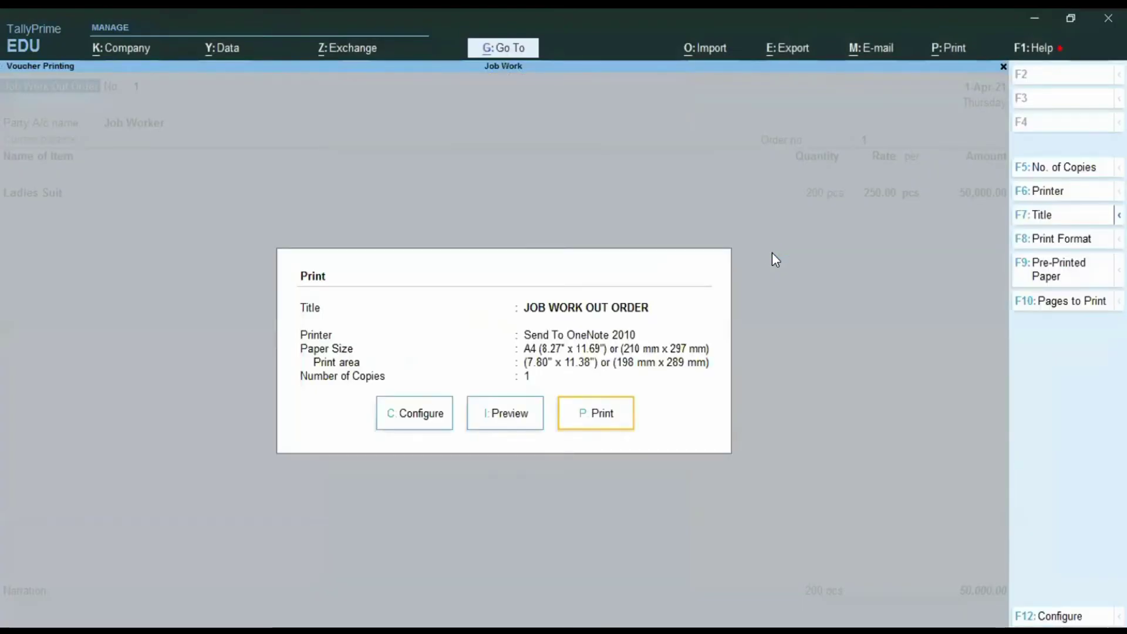
{"action": "key", "text": "Escape"}
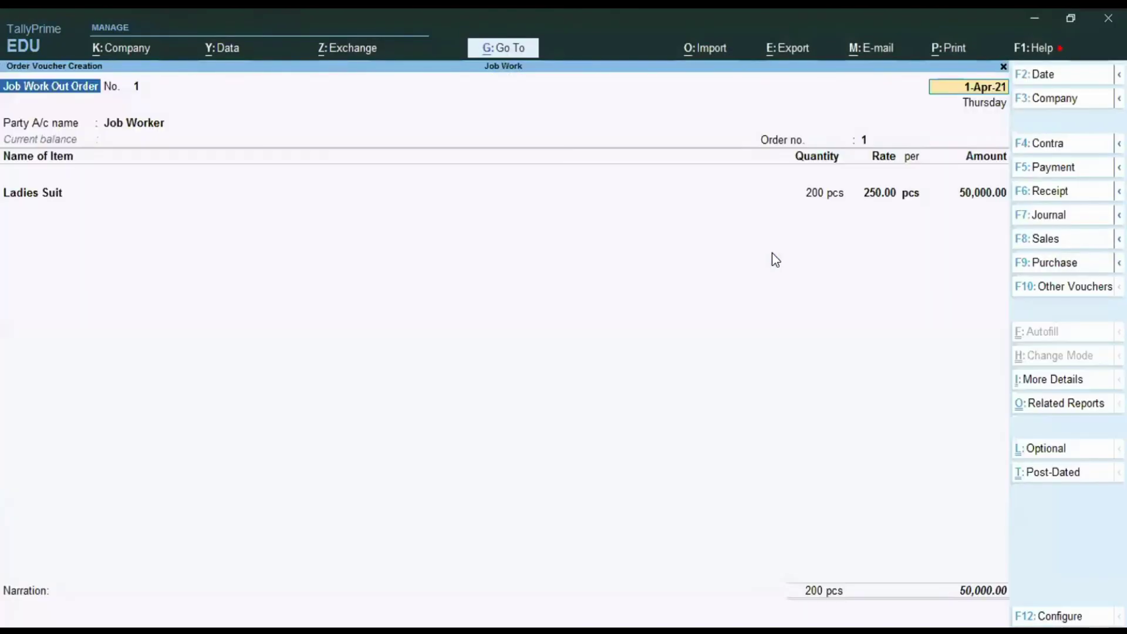
- Save the Job Work Out Order with a blank narration and quit voucher creation
{"action": "left_click", "coordinate": [36, 610]}
{"action": "key", "text": "Return"}
{"action": "key", "text": "Return"}
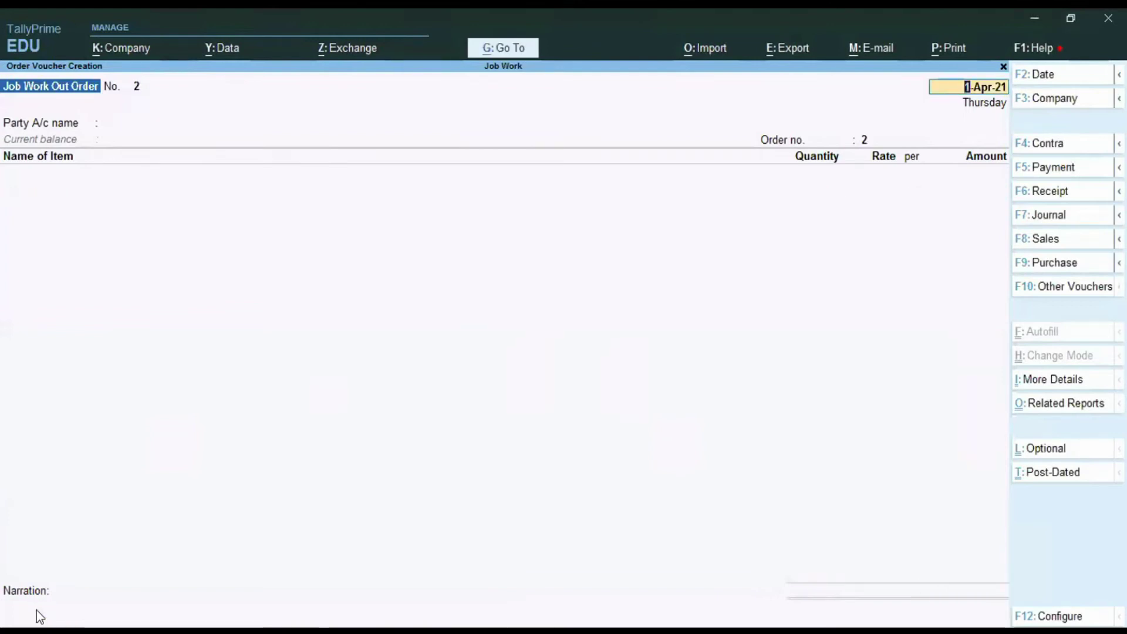
{"action": "key", "text": "Escape"}
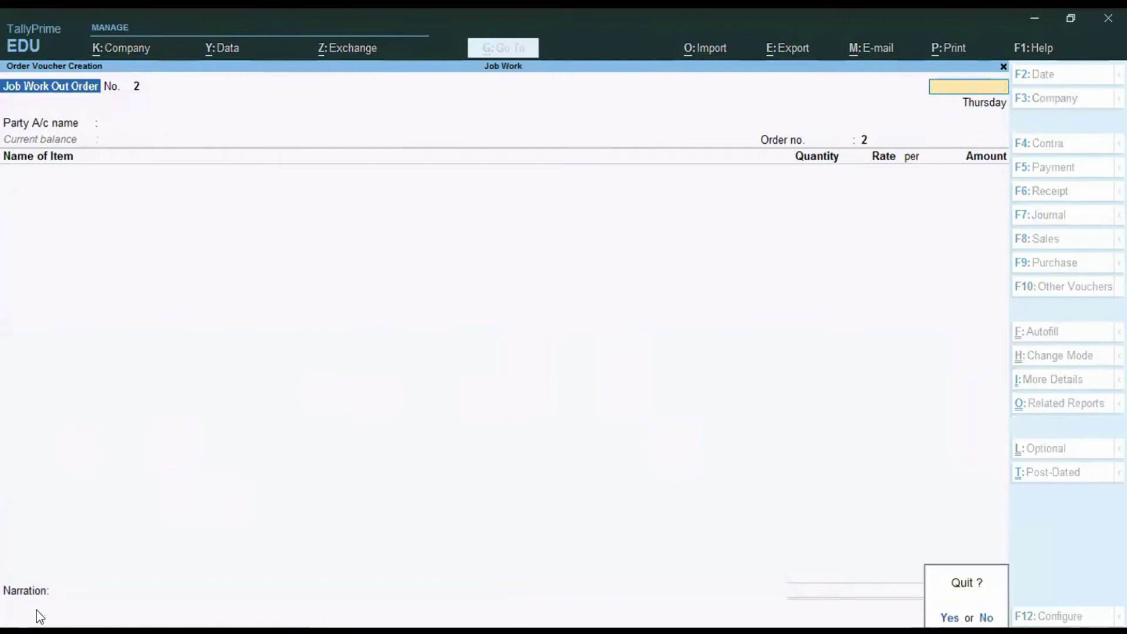
{"action": "key", "text": "y"}
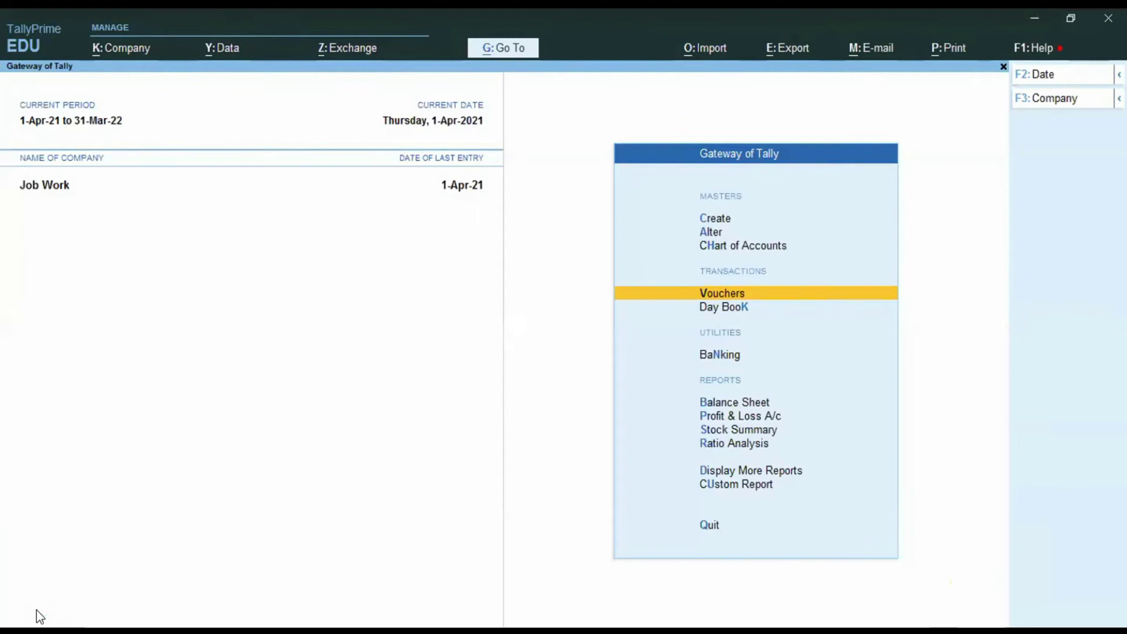
- Open the outstanding Orders report under Job Work Reports and show its Job Work Out orders
{"action": "key", "text": "d"}
{"action": "key", "text": "Down"}
{"action": "key", "text": "Down"}
{"action": "key", "text": "Down"}
{"action": "key", "text": "Down"}
{"action": "key", "text": "Down"}
{"action": "key", "text": "Down"}
{"action": "key", "text": "Down"}
{"action": "key", "text": "Down"}
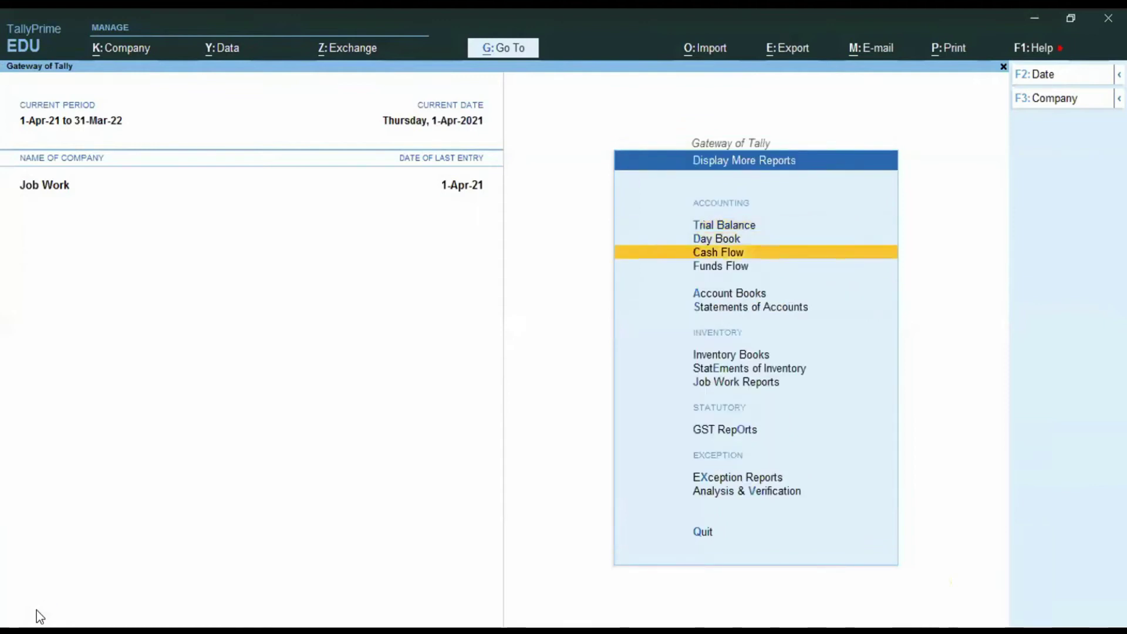
{"action": "key", "text": "Return"}
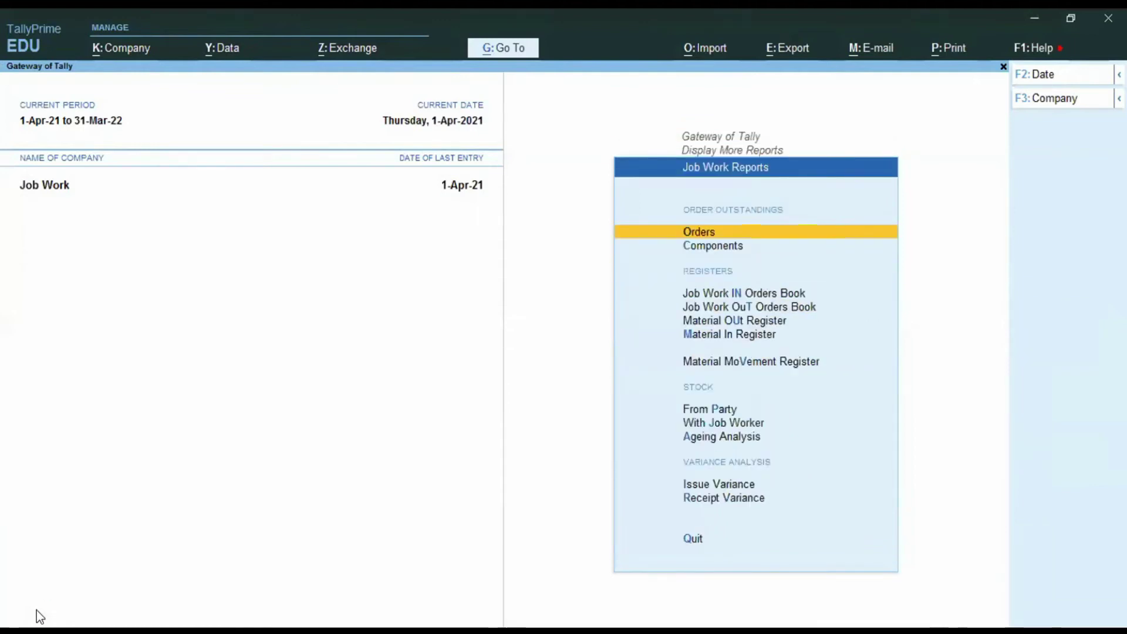
{"action": "key", "text": "Return"}
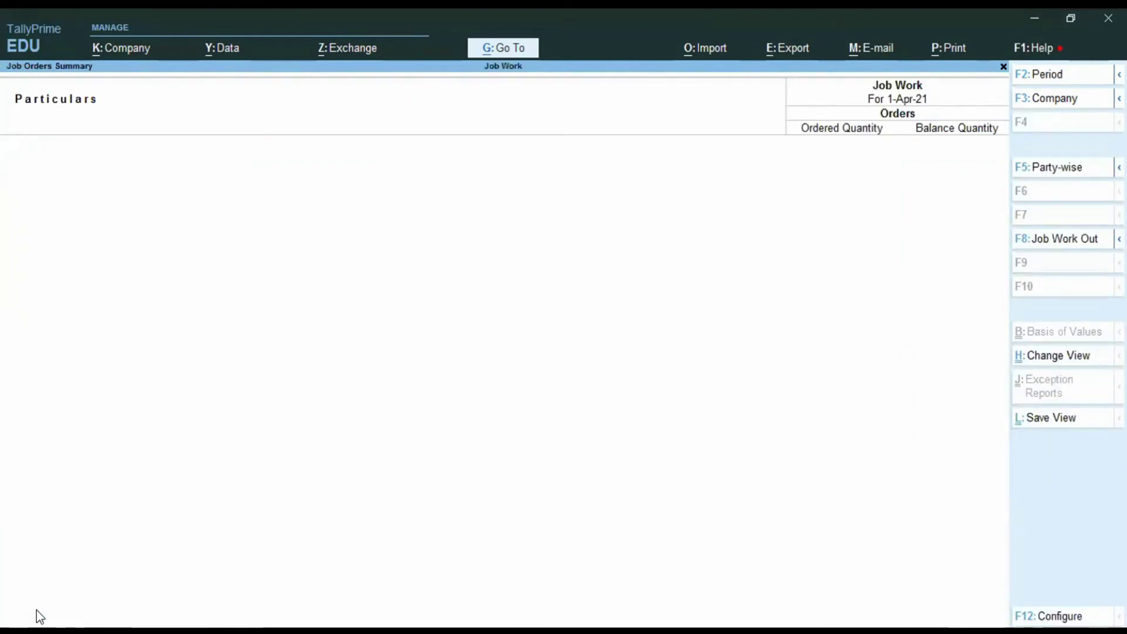
{"action": "left_click", "coordinate": [1083, 239]}
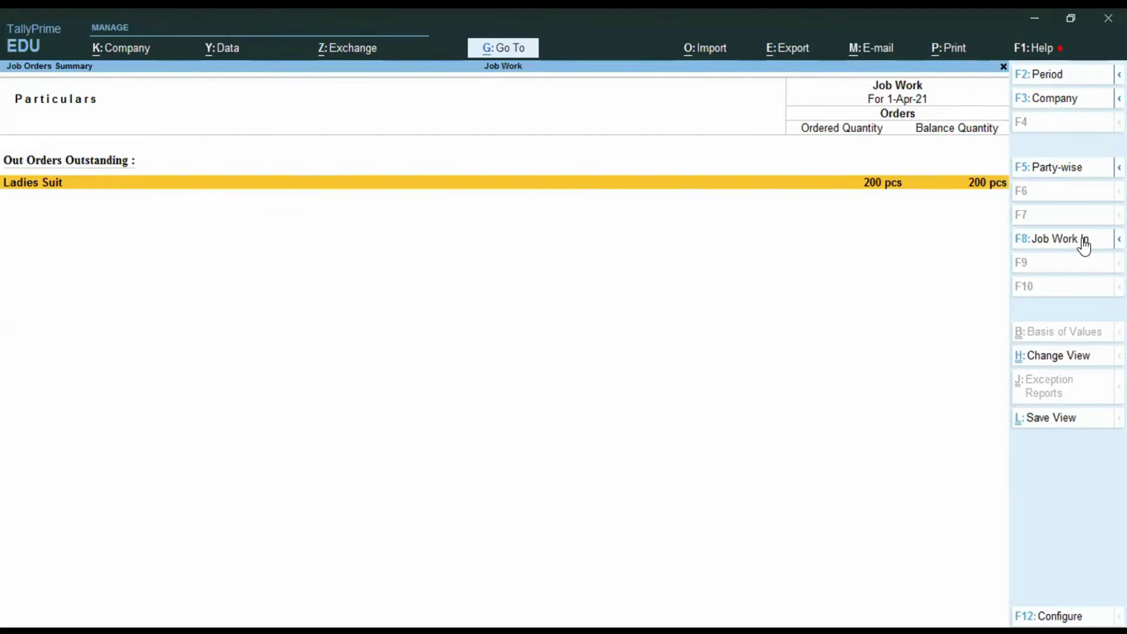
- Review the Job Orders Summary configuration options, including order status and grouping, and accept them unchanged
{"action": "left_click", "coordinate": [1050, 619]}
{"action": "key", "text": "Return"}
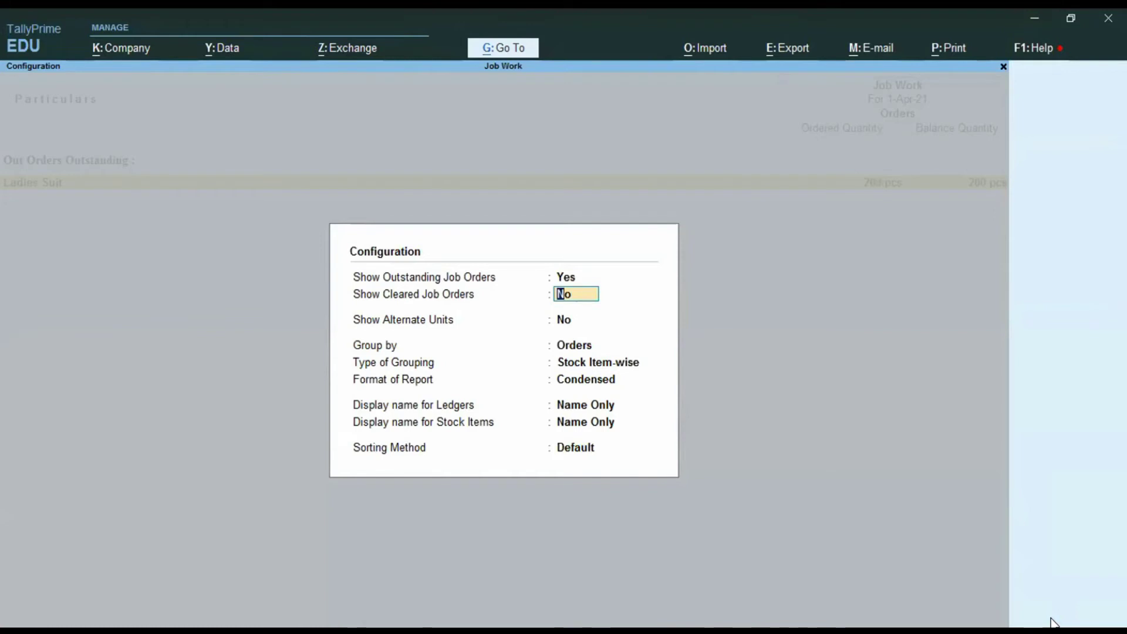
{"action": "key", "text": "Return"}
{"action": "key", "text": "Return"}
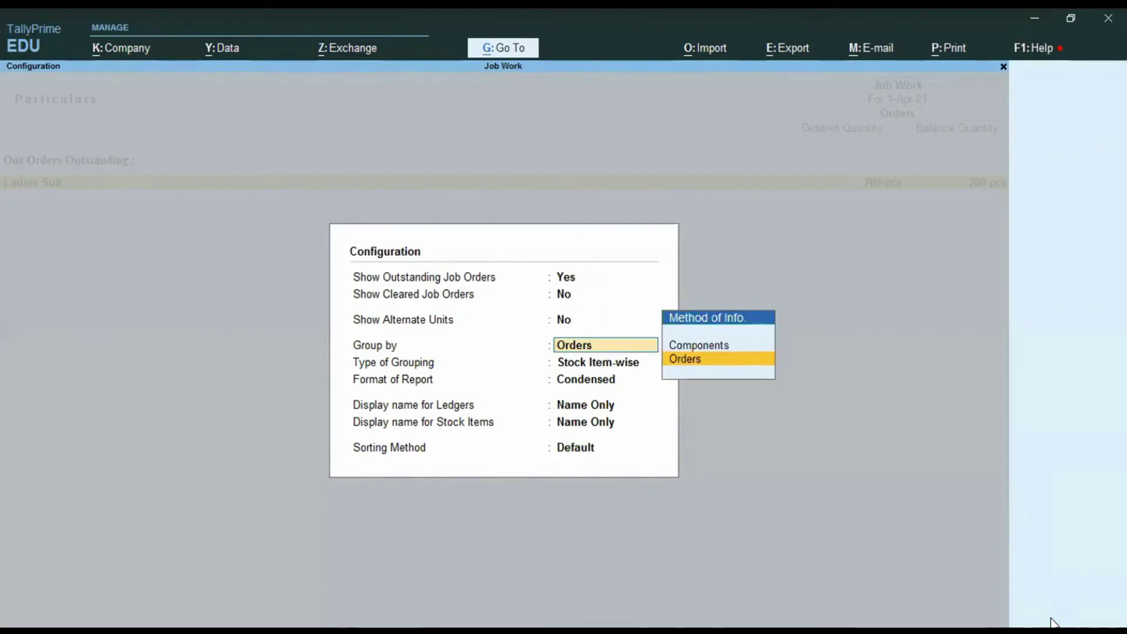
{"action": "key", "text": "Return"}
{"action": "key", "text": "Return"}
{"action": "key", "text": "Return"}
{"action": "key", "text": "Return"}
{"action": "key", "text": "Return"}
{"action": "key", "text": "Return"}
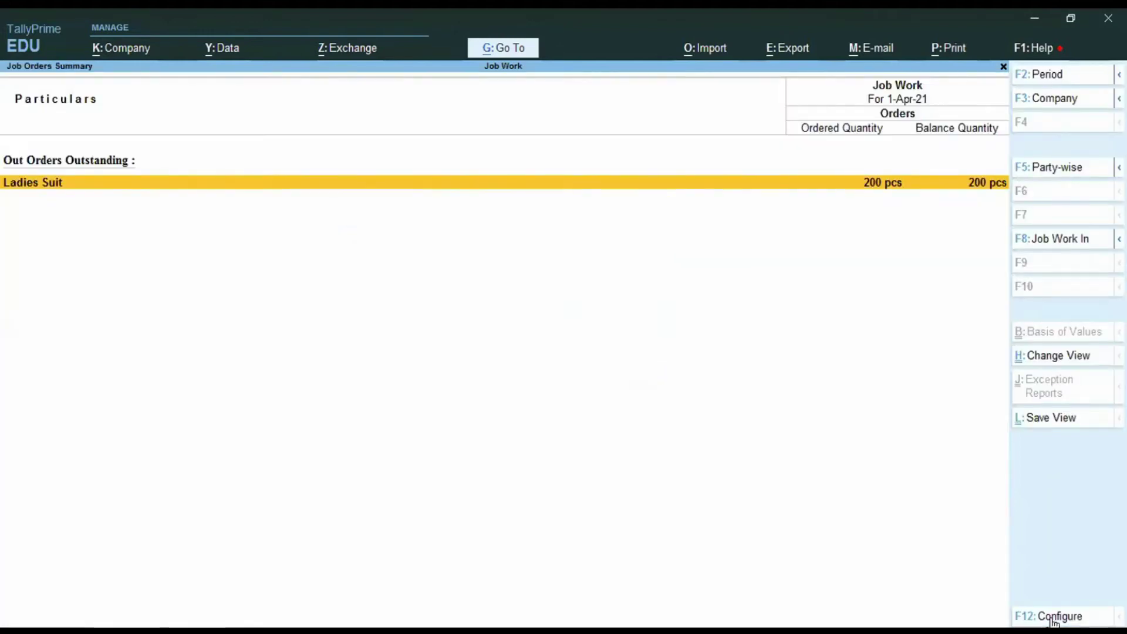
- Leave the job work reports, return to the Gateway of Tally and open voucher creation
{"action": "key", "text": "Escape"}
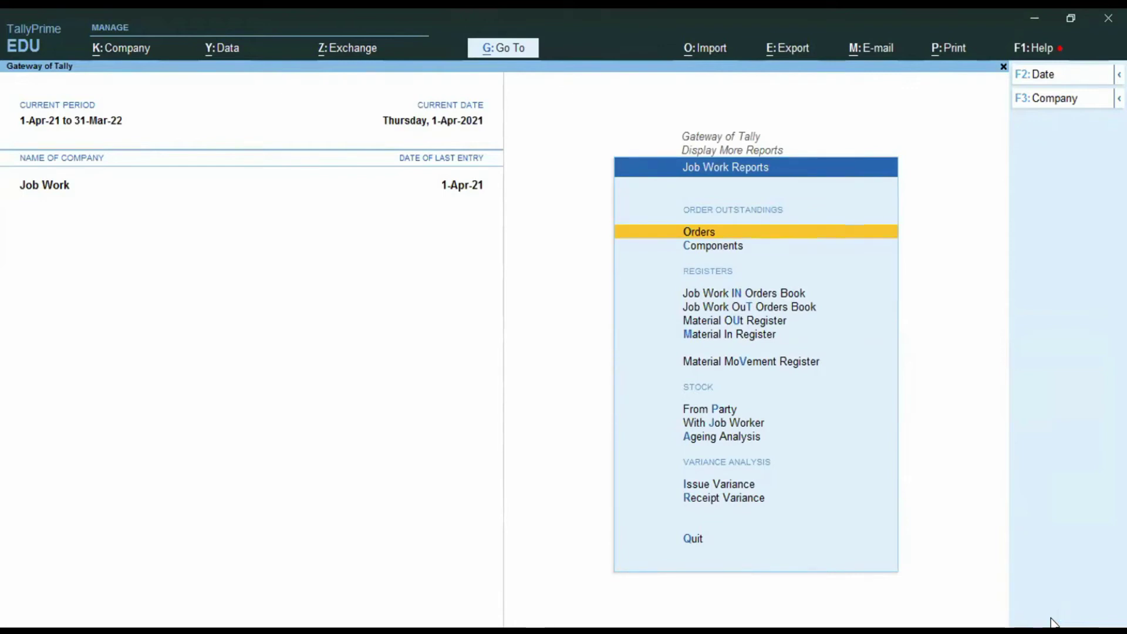
{"action": "key", "text": "Escape"}
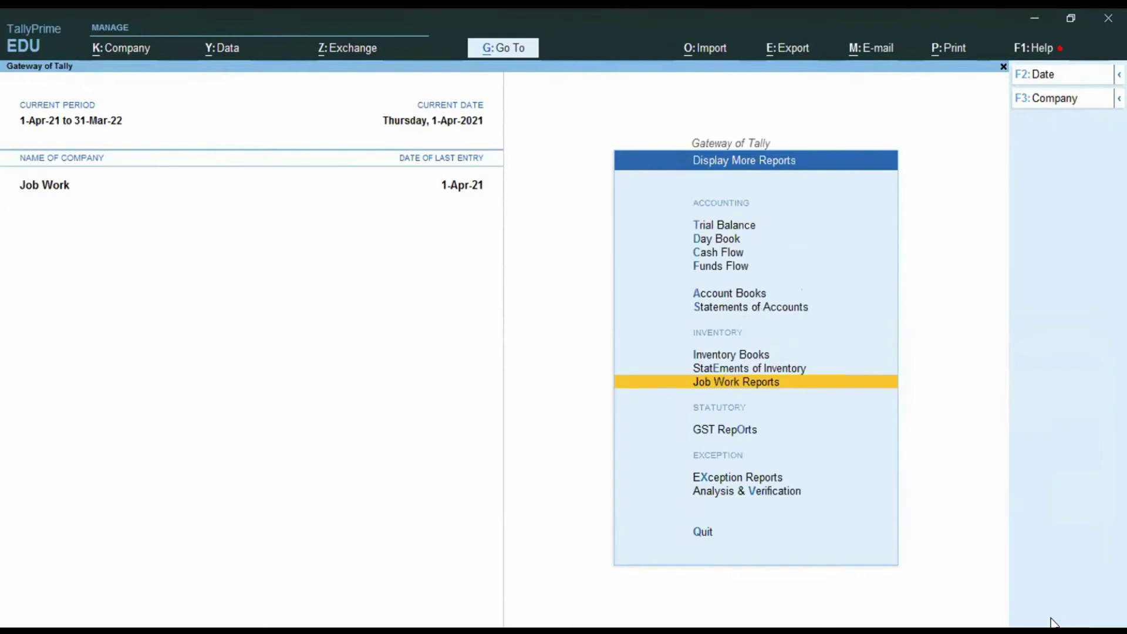
{"action": "key", "text": "Up"}
{"action": "key", "text": "Up"}
{"action": "key", "text": "Up"}
{"action": "key", "text": "Up"}
{"action": "key", "text": "Escape"}
{"action": "key", "text": "Up"}
{"action": "key", "text": "Up"}
{"action": "key", "text": "Up"}
{"action": "key", "text": "Up"}
{"action": "key", "text": "Up"}
{"action": "key", "text": "Up"}
{"action": "key", "text": "Up"}
{"action": "key", "text": "Return"}
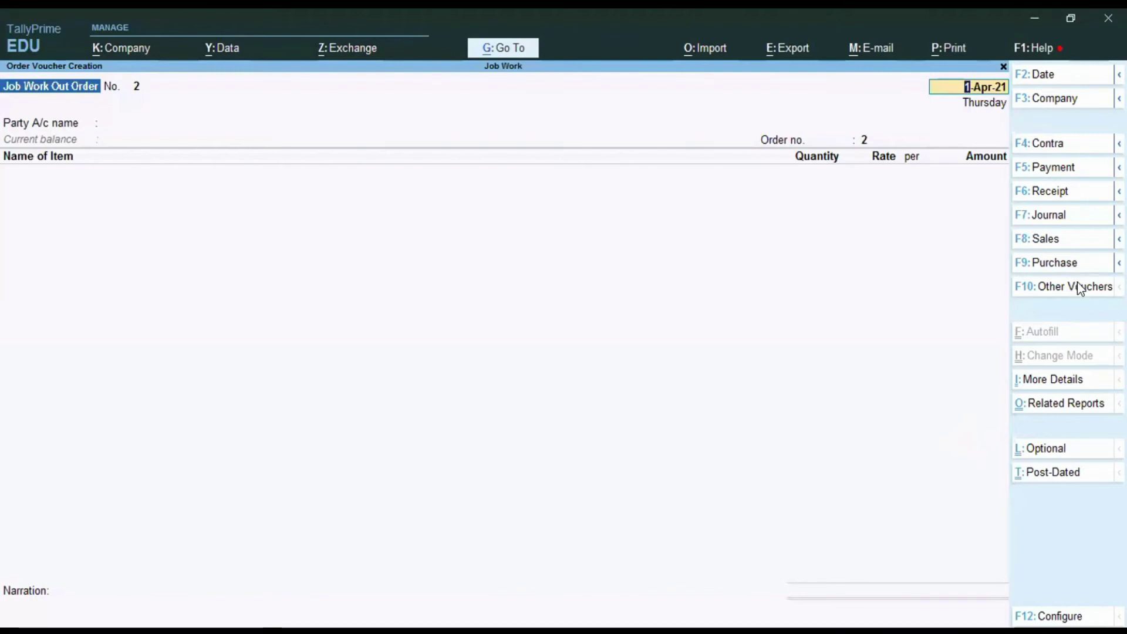
- Change the voucher type from Job Work Out Order to Material Out
{"action": "left_click", "coordinate": [1076, 286]}
{"action": "key", "text": "Up"}
{"action": "key", "text": "Up"}
{"action": "key", "text": "Up"}
{"action": "key", "text": "Up"}
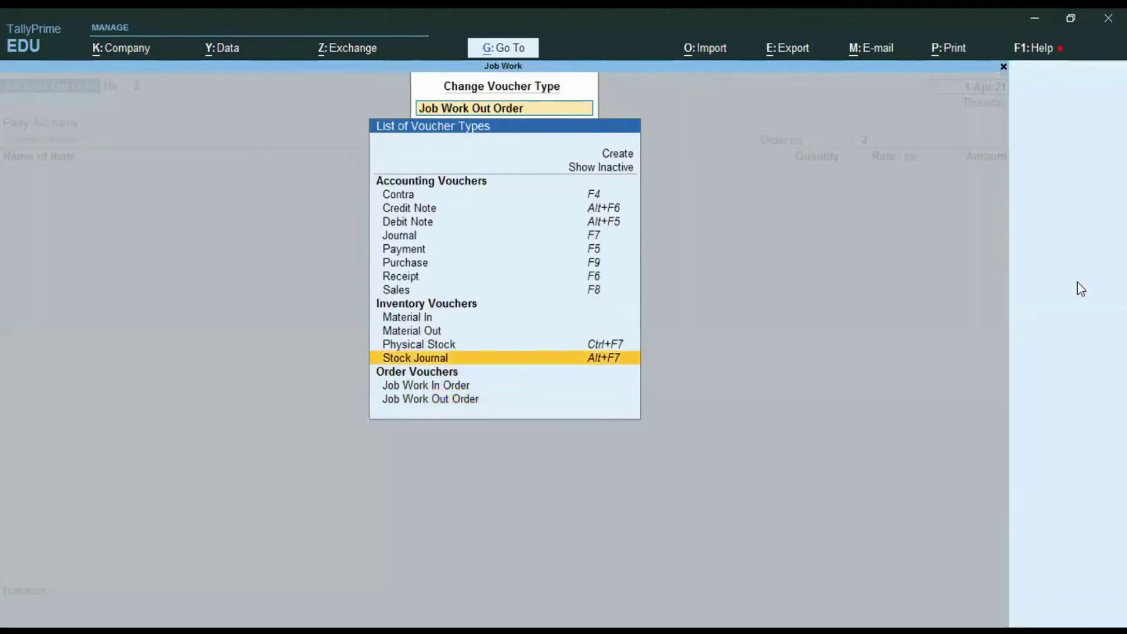
{"action": "key", "text": "Return"}
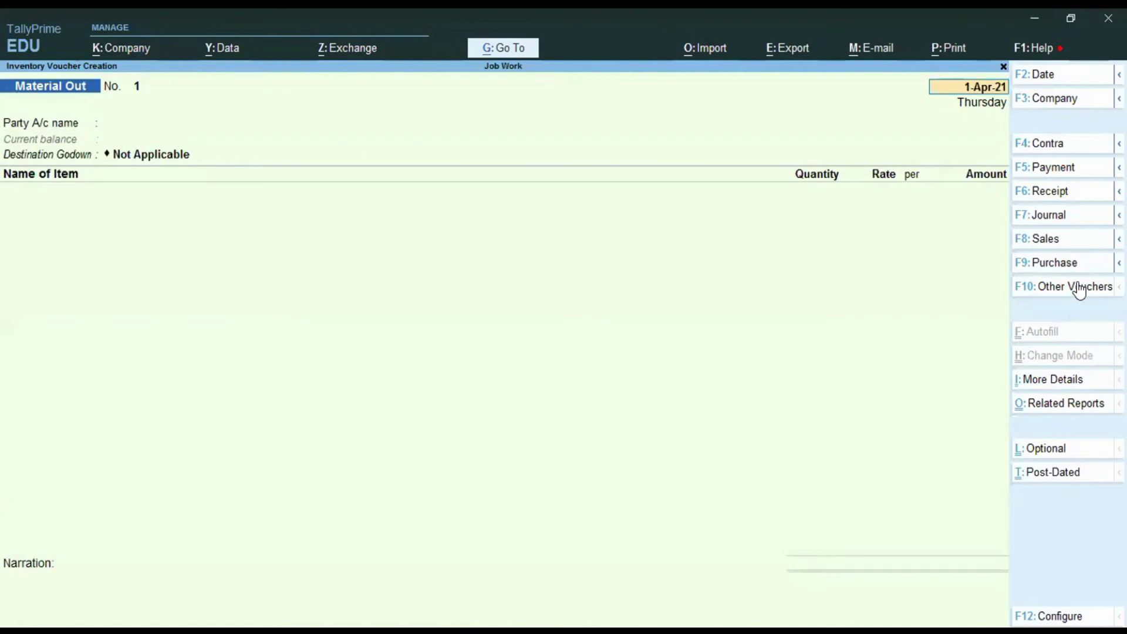
- Leave voucher creation and open the Material Out voucher type for alteration
{"action": "key", "text": "BackSpace"}
{"action": "key", "text": "Escape"}
{"action": "key", "text": "Up"}
{"action": "key", "text": "Up"}
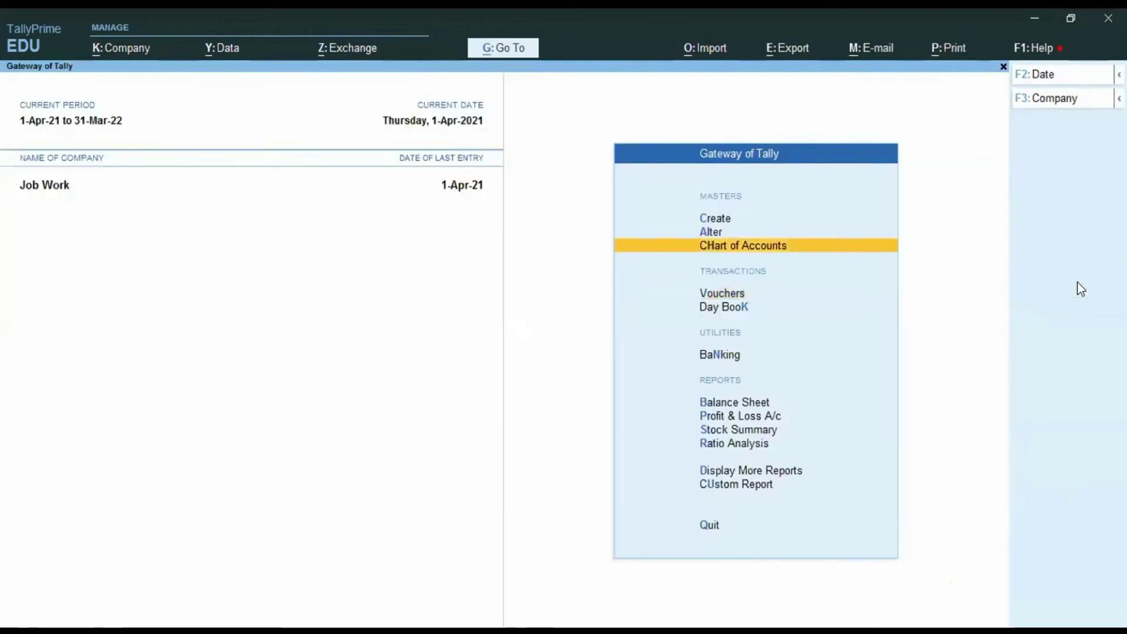
{"action": "key", "text": "Return"}
{"action": "key", "text": "Down"}
{"action": "key", "text": "Down"}
{"action": "key", "text": "Down"}
{"action": "key", "text": "Down"}
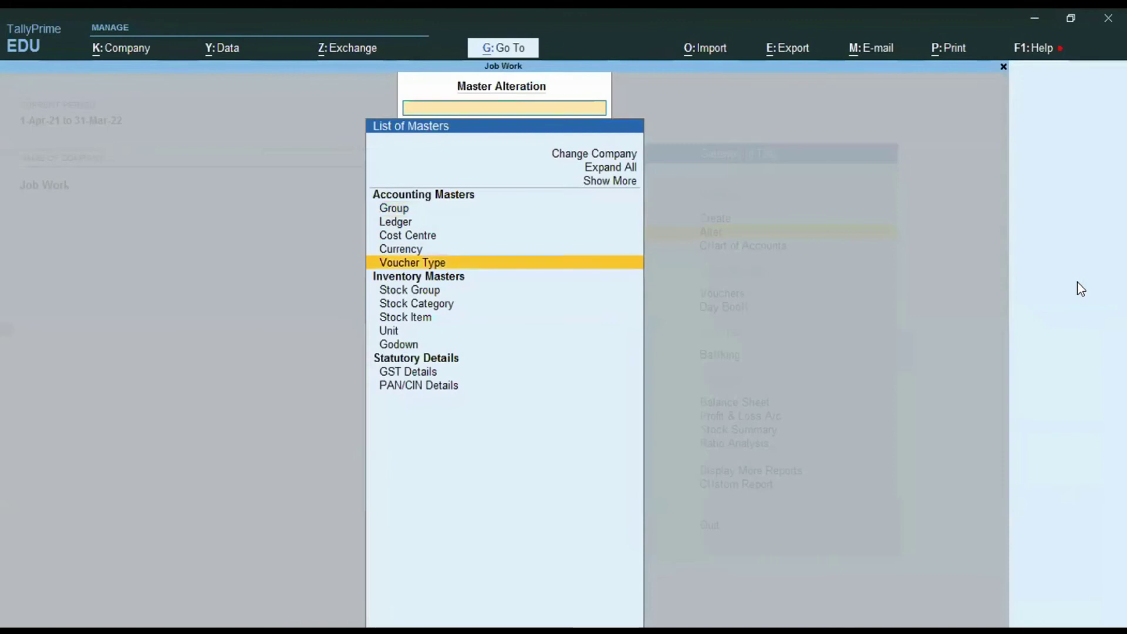
{"action": "key", "text": "Return"}
{"action": "type", "text": "Mater"}
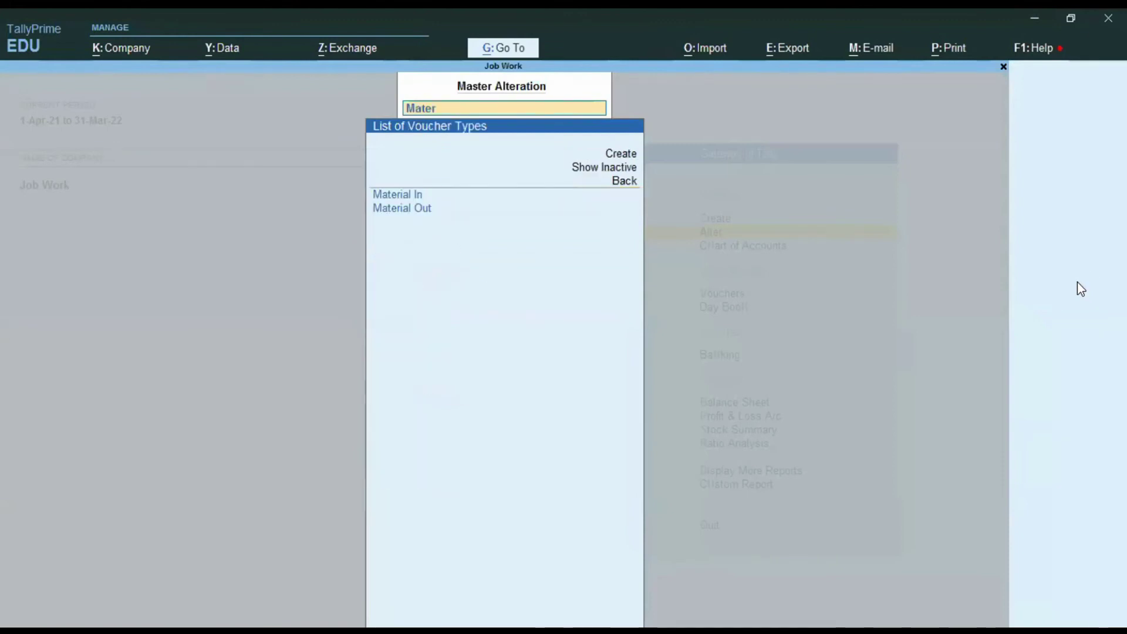
{"action": "key", "text": "Return"}
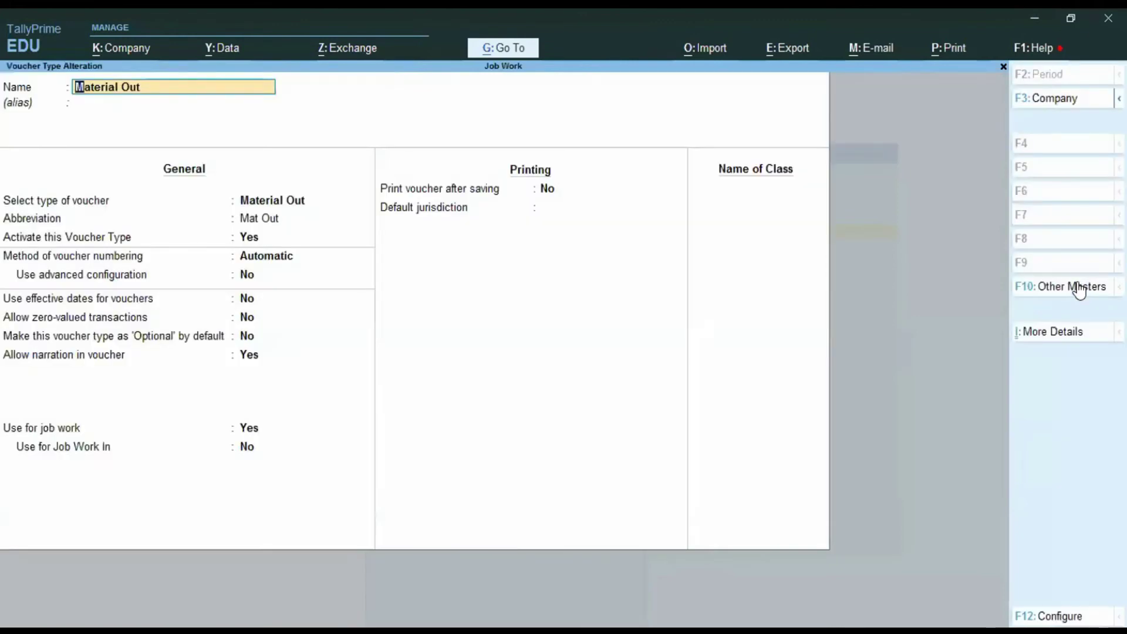
- Check the Material Out voucher type's activation and job work settings, and accept them unchanged
{"action": "key", "text": "Return"}
{"action": "key", "text": "Return"}
{"action": "key", "text": "Return"}
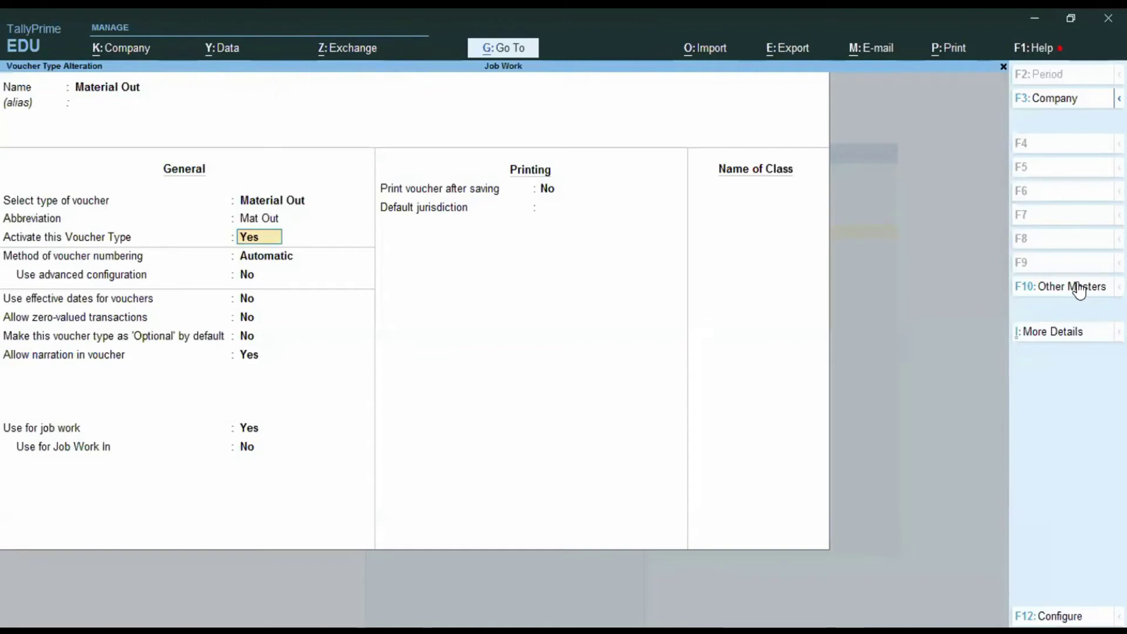
{"action": "key", "text": "Return"}
{"action": "key", "text": "Return"}
{"action": "key", "text": "Return"}
{"action": "key", "text": "Return"}
{"action": "key", "text": "Return"}
{"action": "key", "text": "Return"}
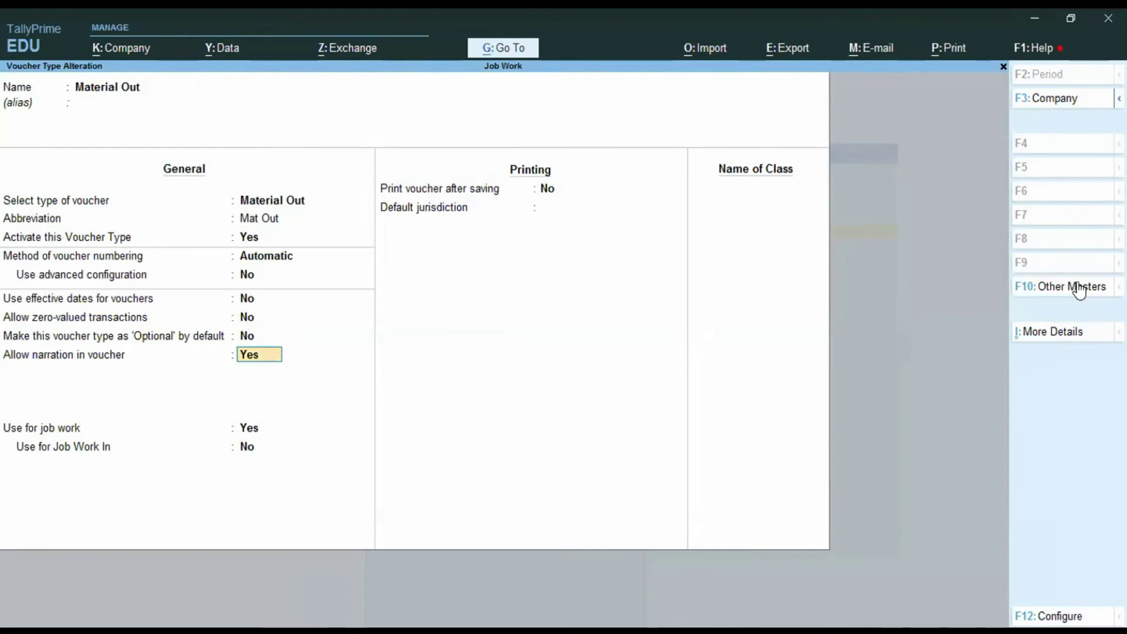
{"action": "key", "text": "Return"}
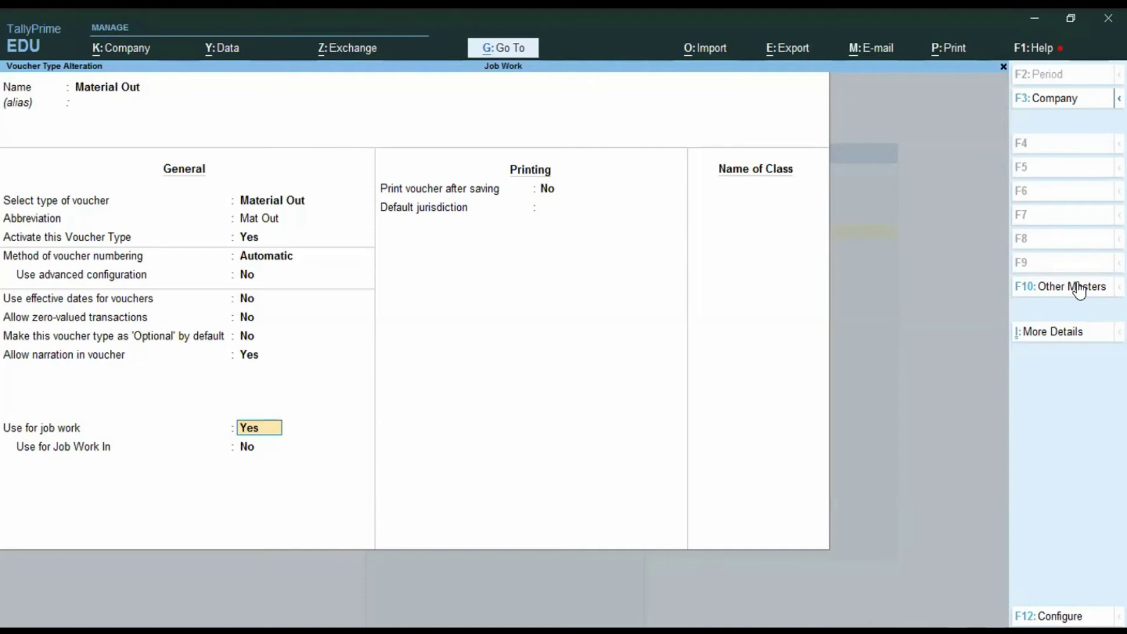
{"action": "key", "text": "Return"}
{"action": "key", "text": "Return"}
{"action": "key", "text": "Return"}
{"action": "key", "text": "Return"}
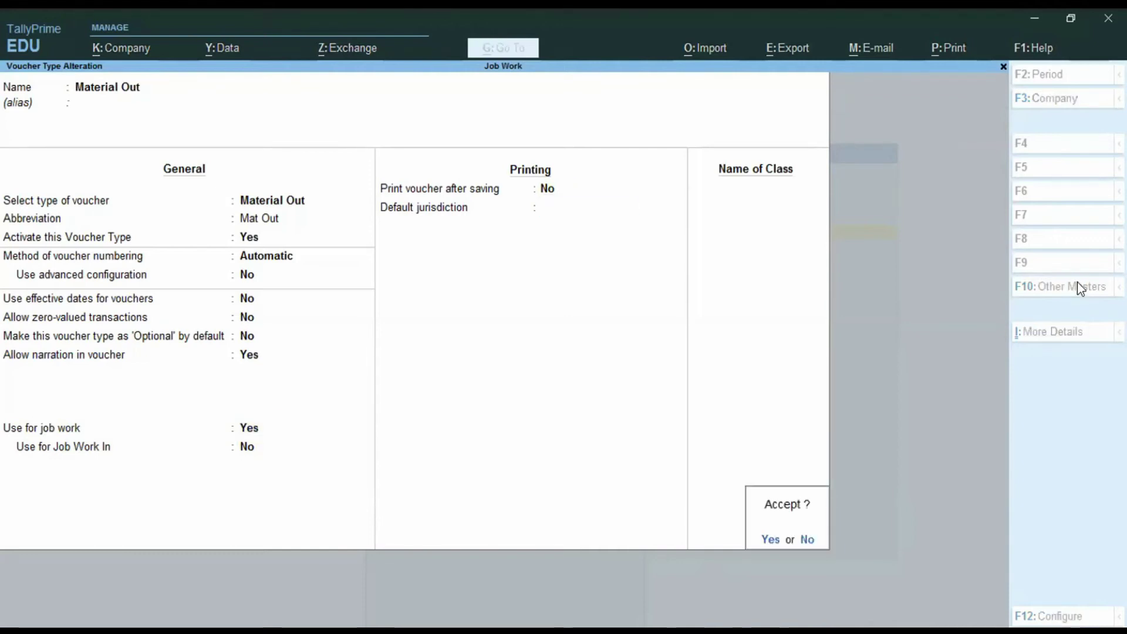
{"action": "key", "text": "Return"}
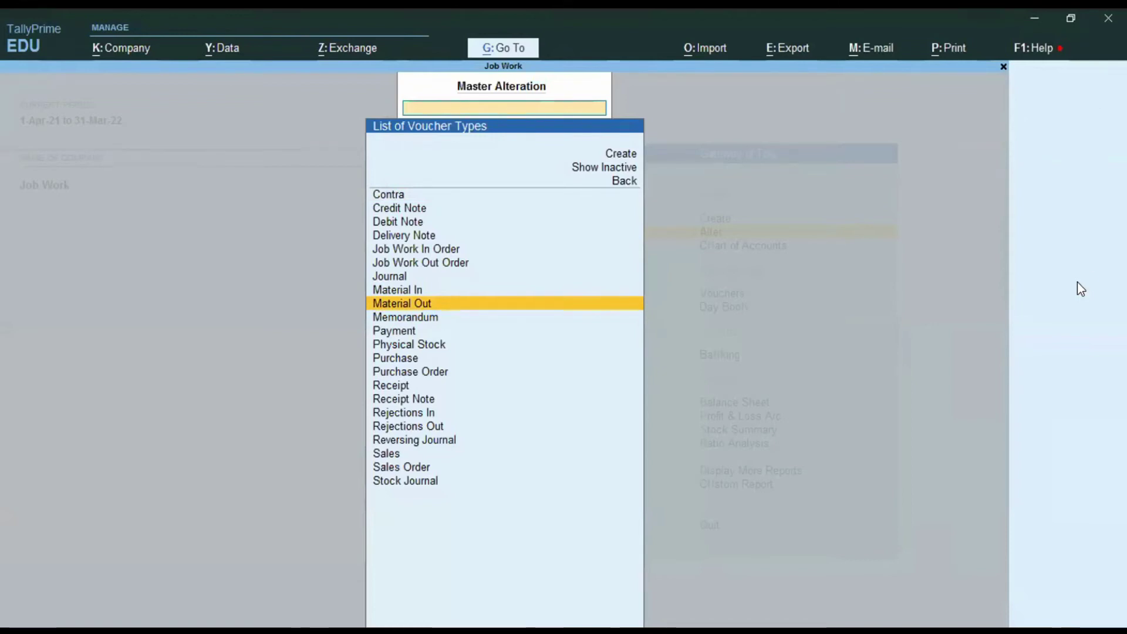
- Return to the Material Out voucher, keep the date 1-Apr-21 and select Job Worker as the party account
{"action": "key", "text": "Escape"}
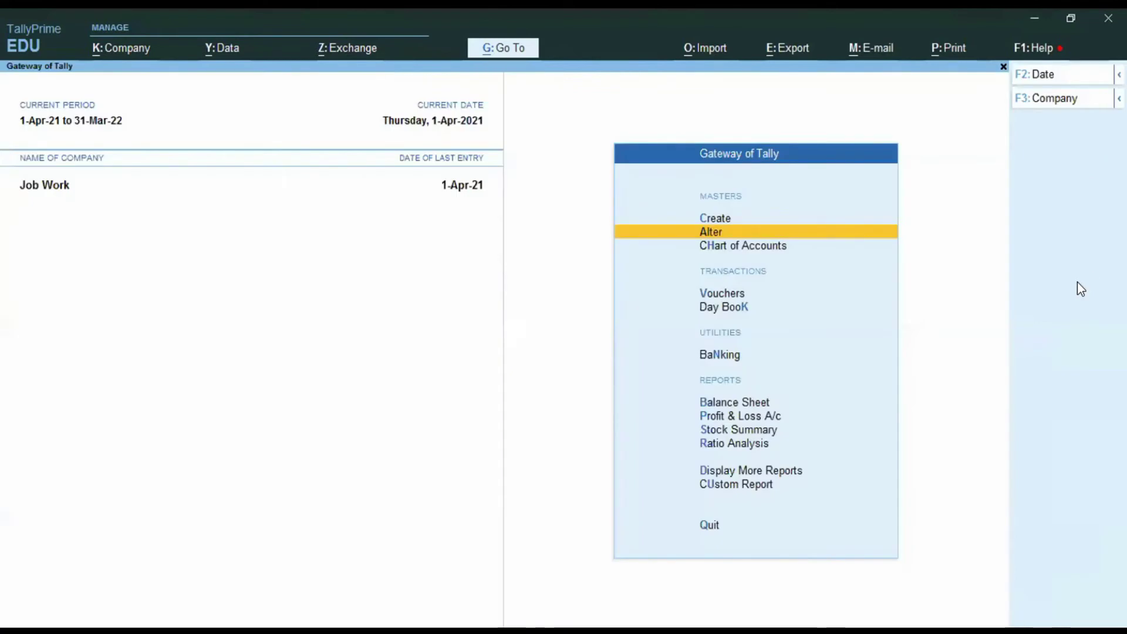
{"action": "key", "text": "Down"}
{"action": "key", "text": "Down"}
{"action": "key", "text": "Return"}
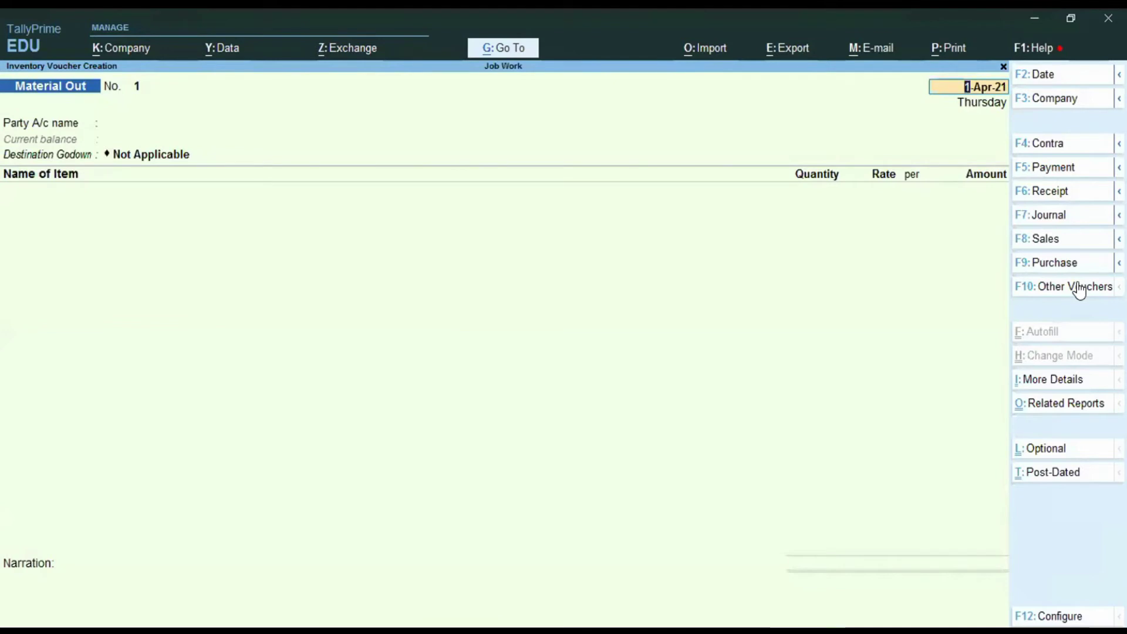
{"action": "key", "text": "Return"}
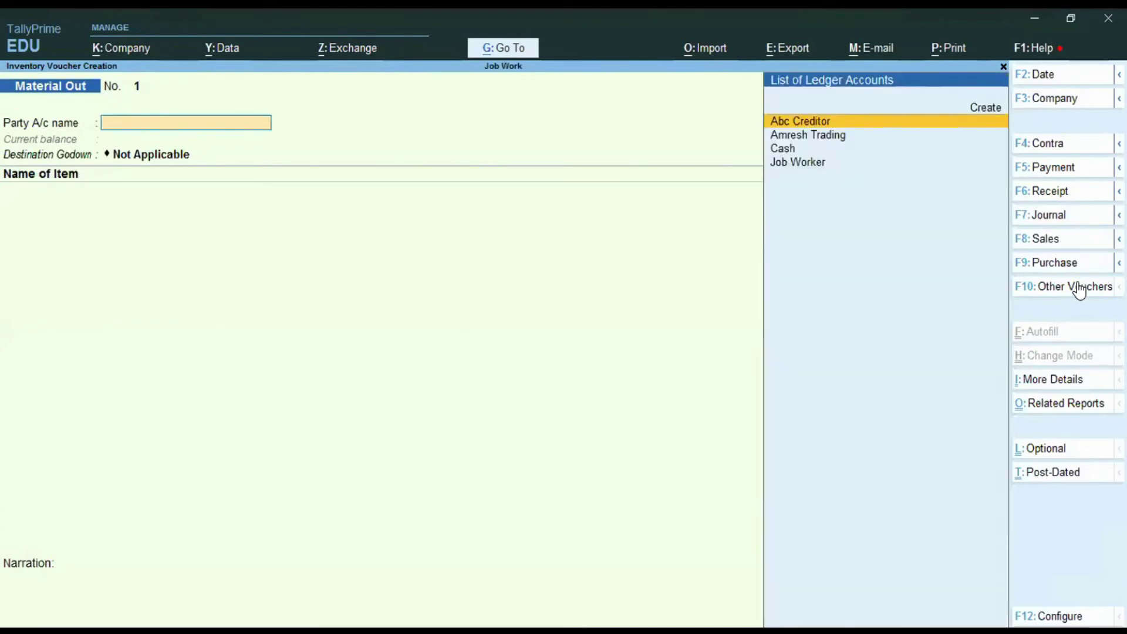
{"action": "key", "text": "Down"}
{"action": "key", "text": "Down"}
{"action": "key", "text": "Down"}
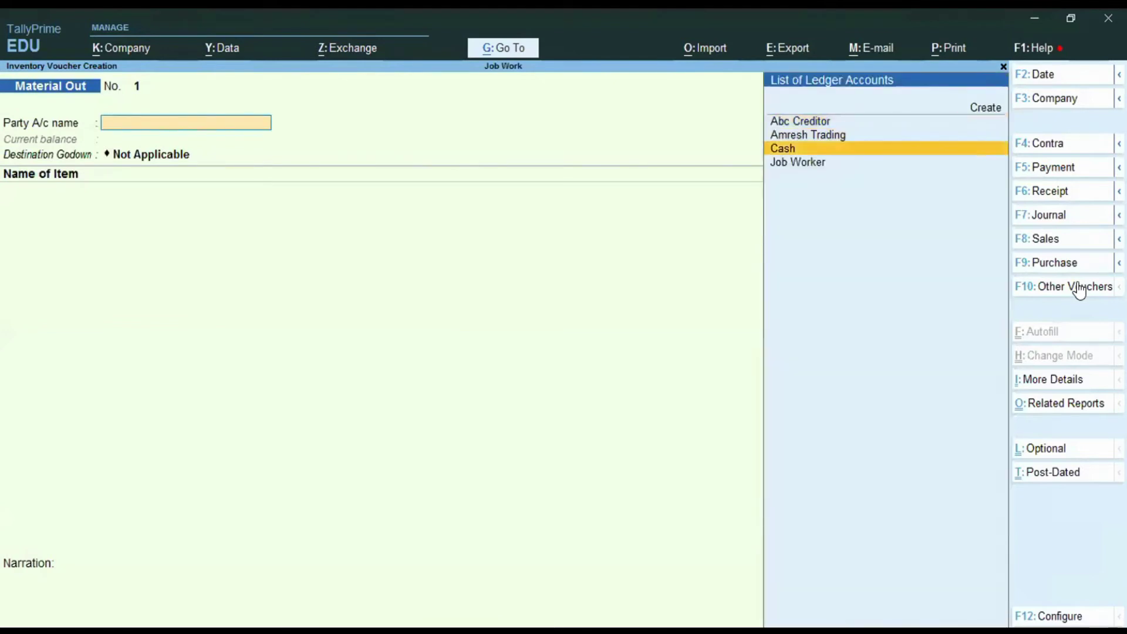
{"action": "key", "text": "Return"}
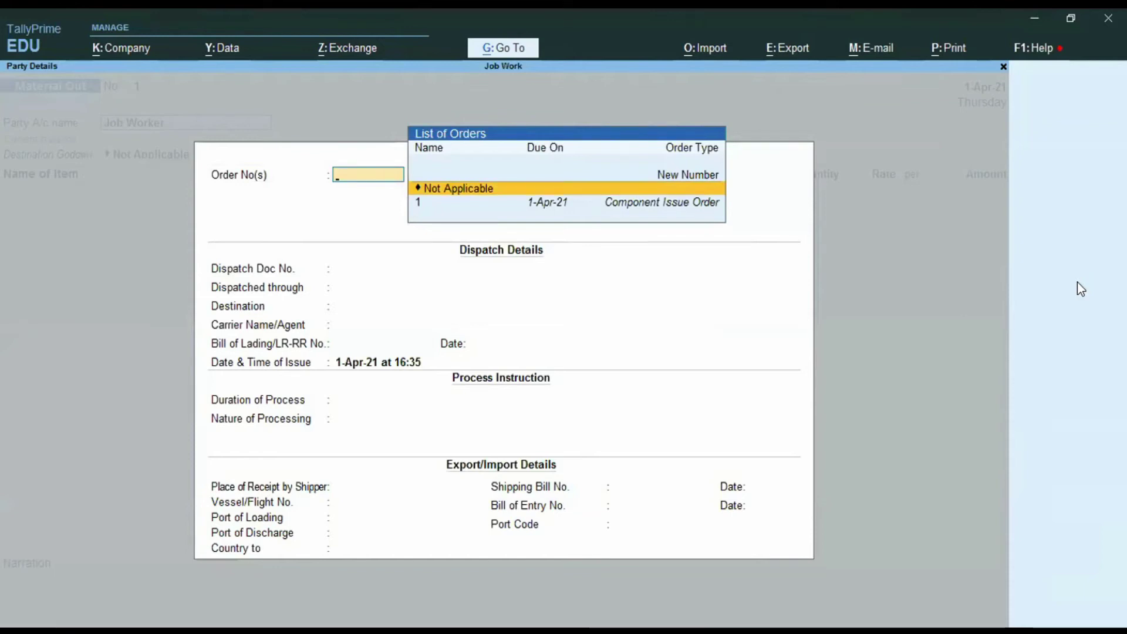
- Link the Material Out voucher to component issue order 1 and keep its order date
{"action": "key", "text": "Down"}
{"action": "key", "text": "Return"}
{"action": "key", "text": "Return"}
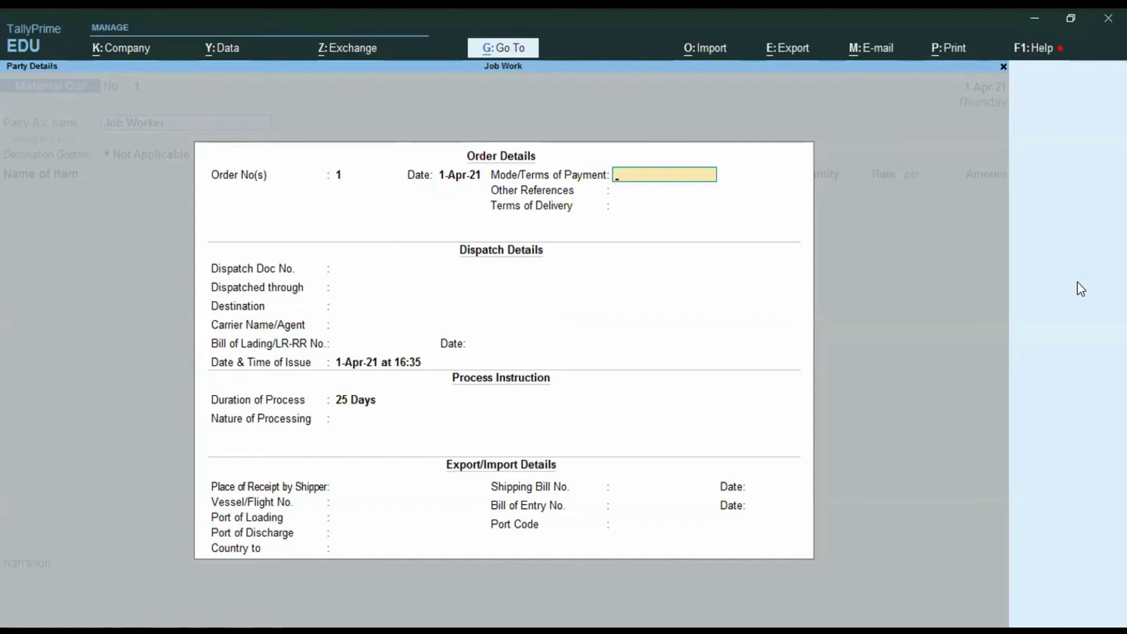
- Leave the payment terms, delivery terms and dispatch details blank, keeping 1-Apr-21 at 16:35 as the date and time of issue
{"action": "key", "text": "Return"}
{"action": "key", "text": "Return"}
{"action": "key", "text": "Return"}
{"action": "key", "text": "Return"}
{"action": "key", "text": "Return"}
{"action": "key", "text": "Return"}
{"action": "key", "text": "Return"}
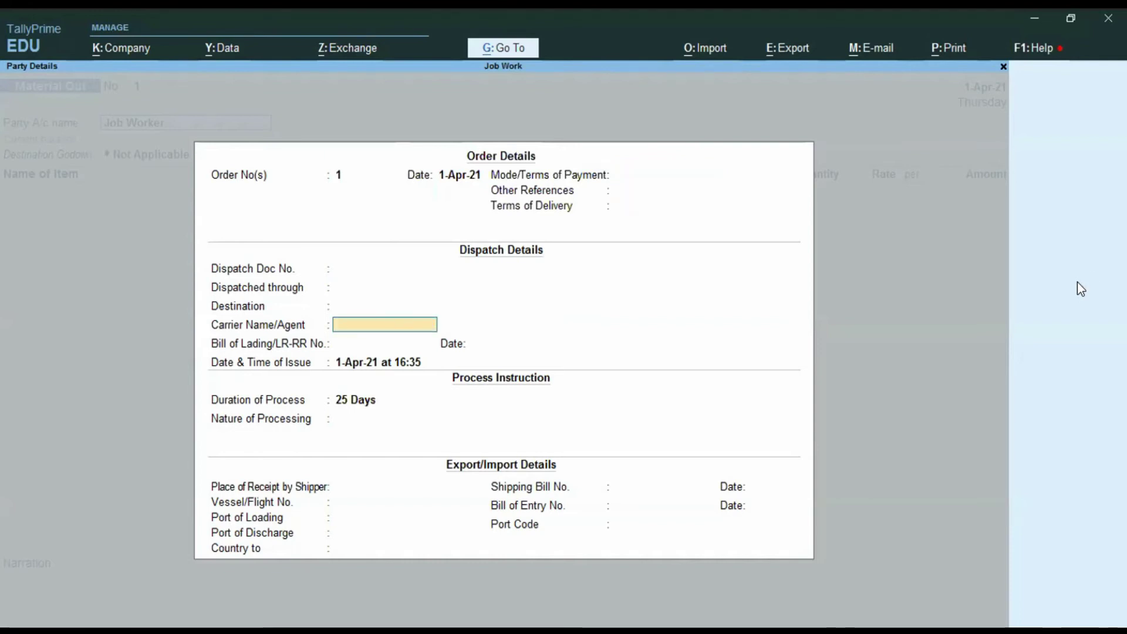
{"action": "key", "text": "Return"}
{"action": "key", "text": "Return"}
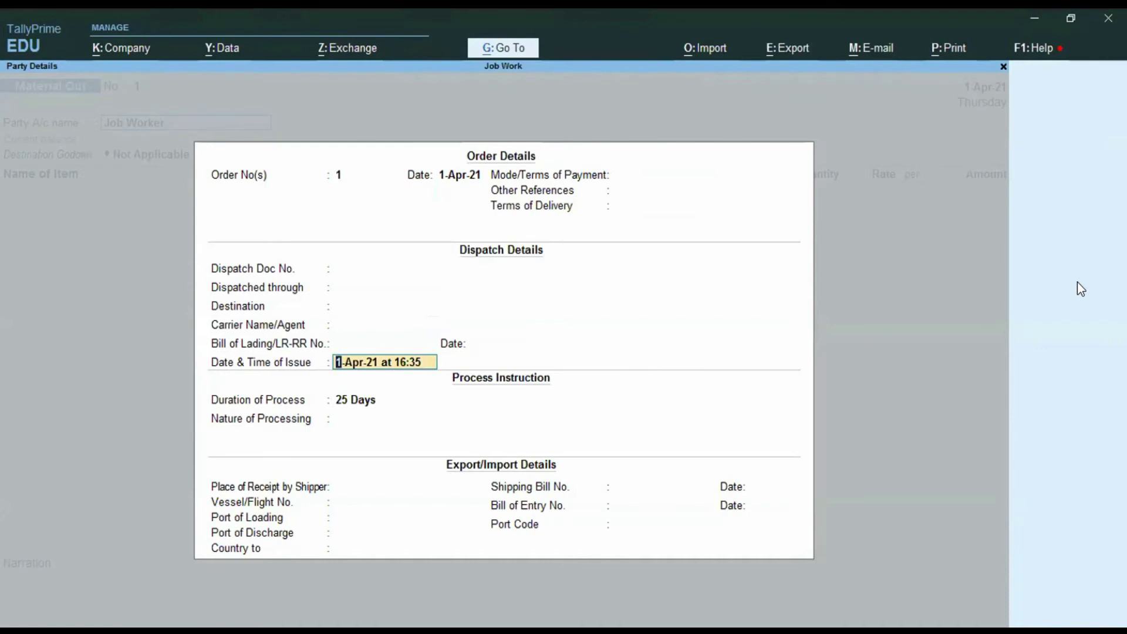
{"action": "key", "text": "Return"}
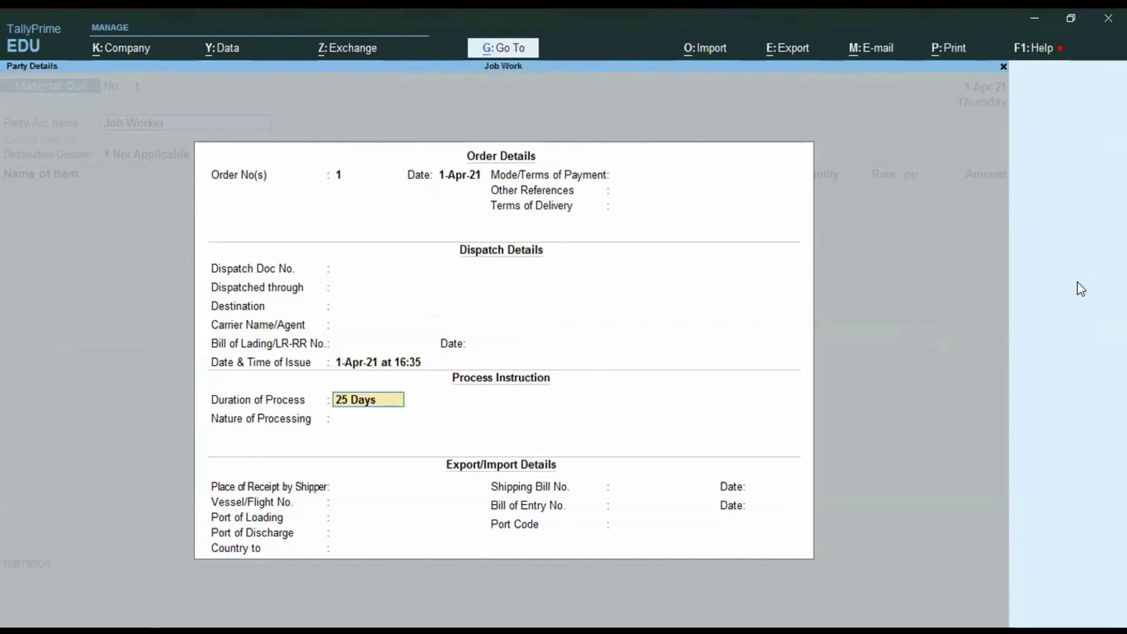
- Keep the duration of process at 25 Days and leave the nature of processing blank
{"action": "key", "text": "Return"}
{"action": "key", "text": "Return"}
{"action": "key", "text": "Return"}
{"action": "key", "text": "Return"}
{"action": "key", "text": "Return"}
{"action": "key", "text": "Return"}
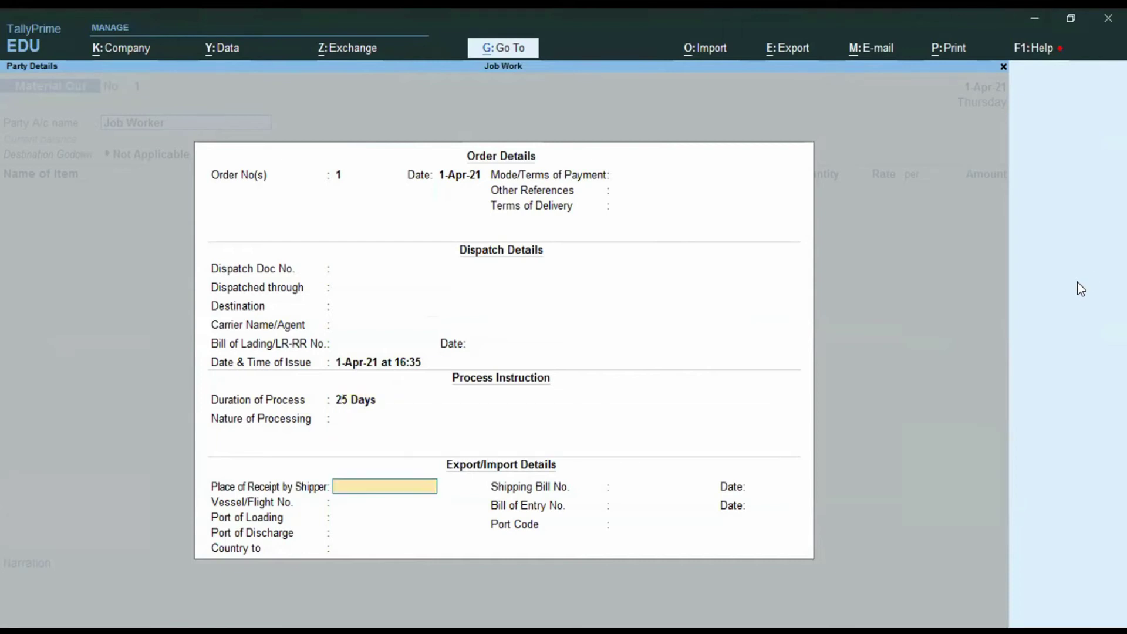
- Leave the export/import details blank with country and port code as Not Applicable, and accept the remaining party details
{"action": "key", "text": "Return"}
{"action": "key", "text": "Return"}
{"action": "key", "text": "Return"}
{"action": "key", "text": "Return"}
{"action": "key", "text": "Return"}
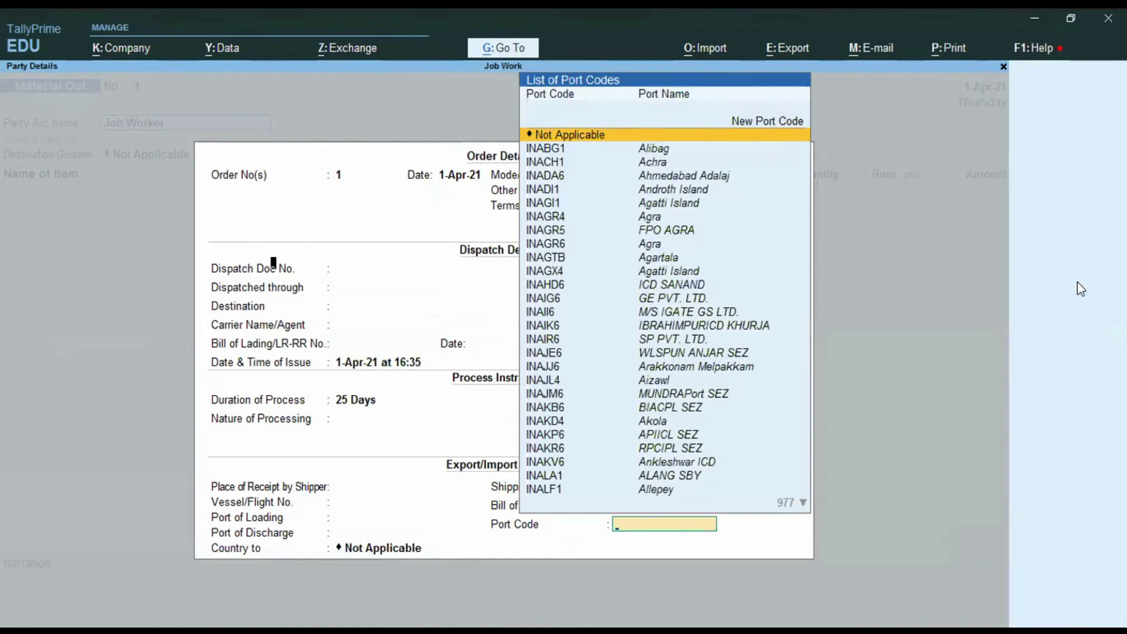
{"action": "key", "text": "Return"}
{"action": "key", "text": "Return"}
{"action": "key", "text": "Return"}
{"action": "key", "text": "Return"}
{"action": "key", "text": "Return"}
{"action": "key", "text": "Return"}
{"action": "key", "text": "Return"}
{"action": "key", "text": "Return"}
{"action": "key", "text": "Return"}
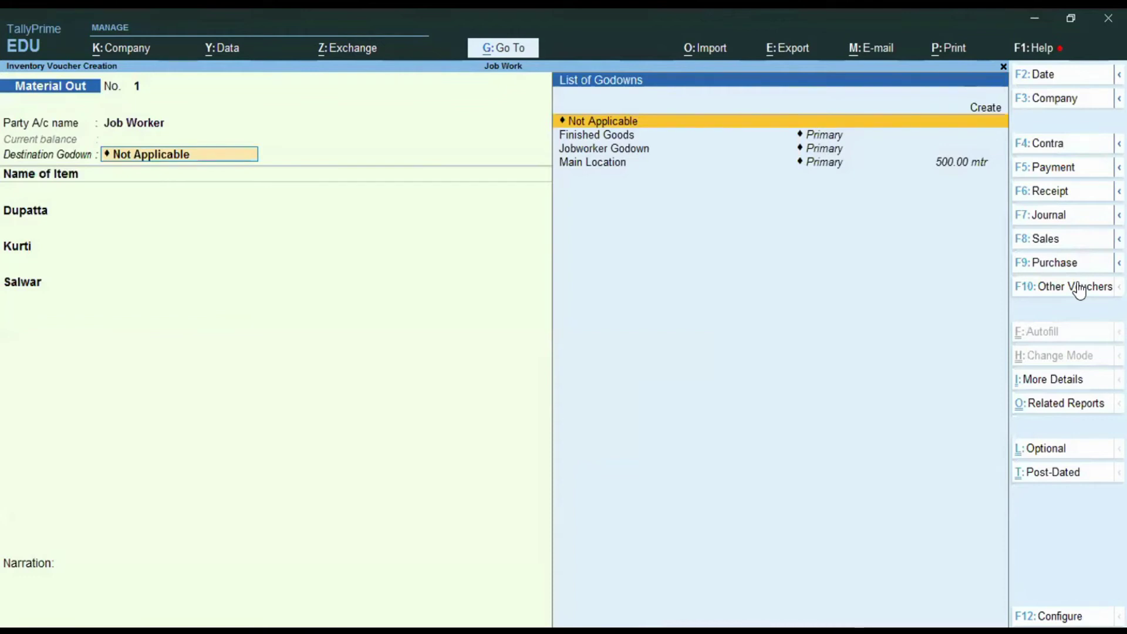
- Set the voucher's destination godown to Jobworker Godown
{"action": "key", "text": "Down"}
{"action": "key", "text": "Down"}
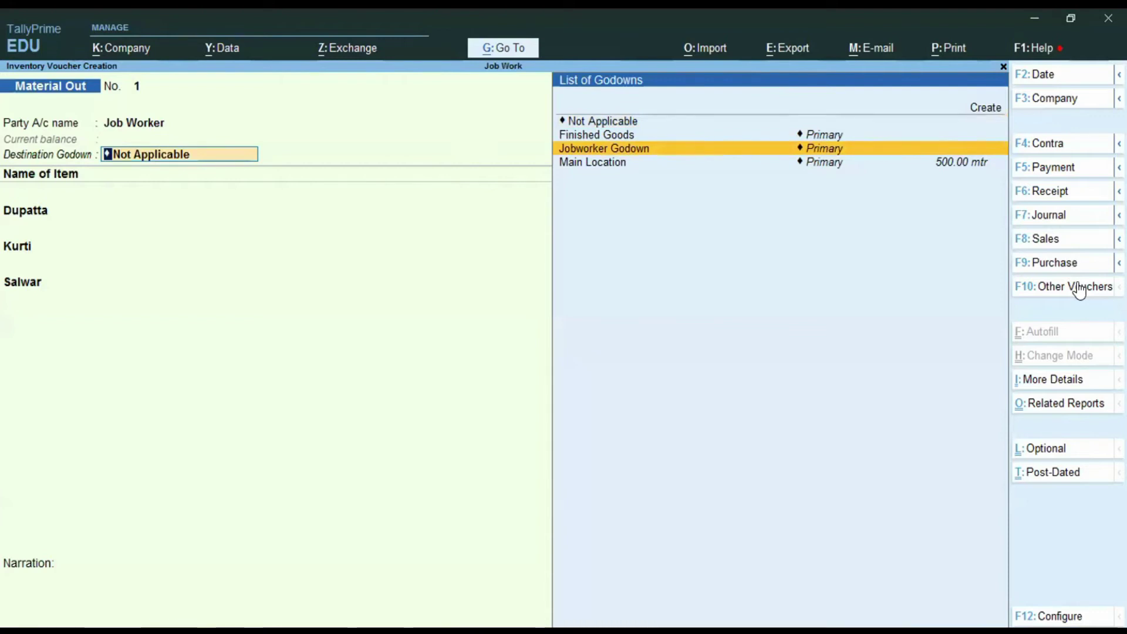
{"action": "key", "text": "Return"}
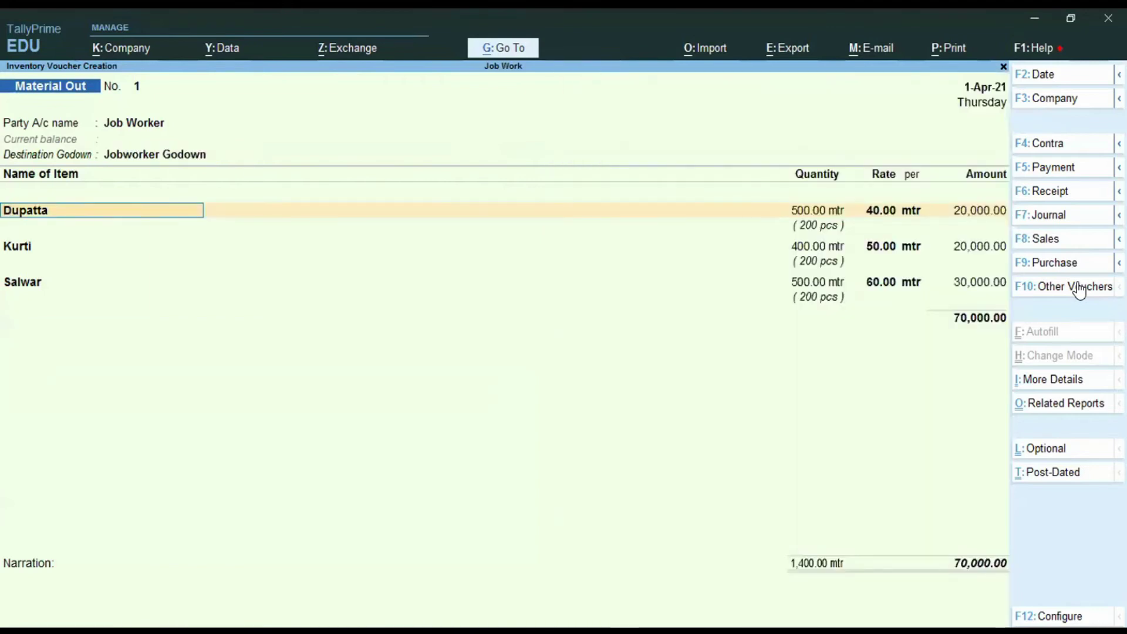
- Accept the Dupatta allocation of 500 mtr from Main Location at 40.00 against order 1, and end the order list
{"action": "key", "text": "Return"}
{"action": "key", "text": "Return"}
{"action": "key", "text": "Return"}
{"action": "key", "text": "Return"}
{"action": "key", "text": "Return"}
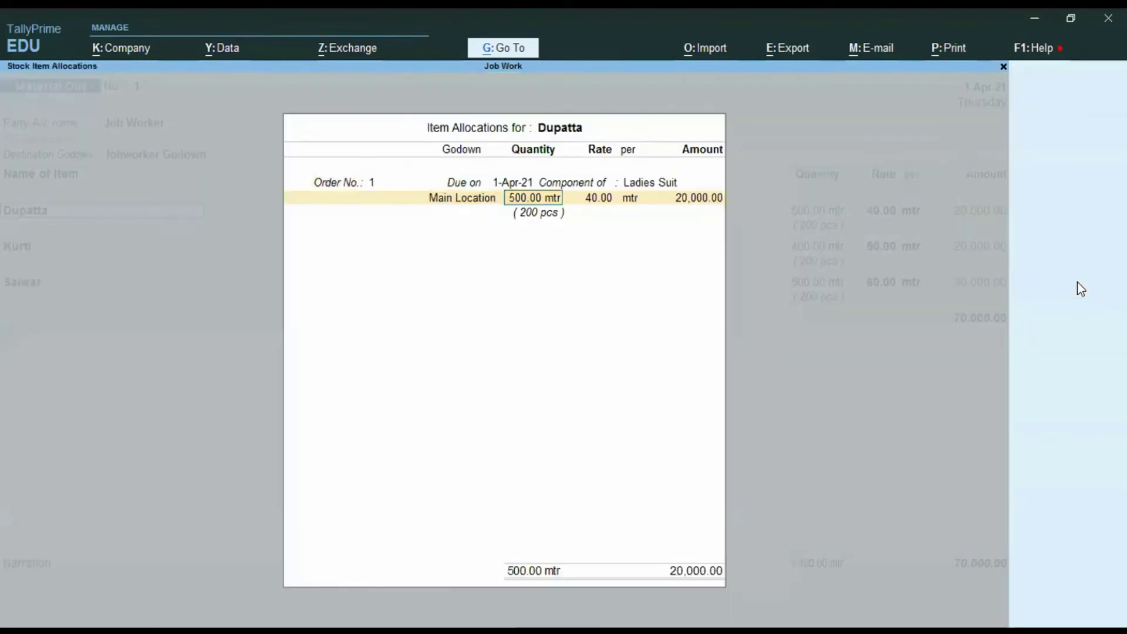
{"action": "key", "text": "Return"}
{"action": "key", "text": "Return"}
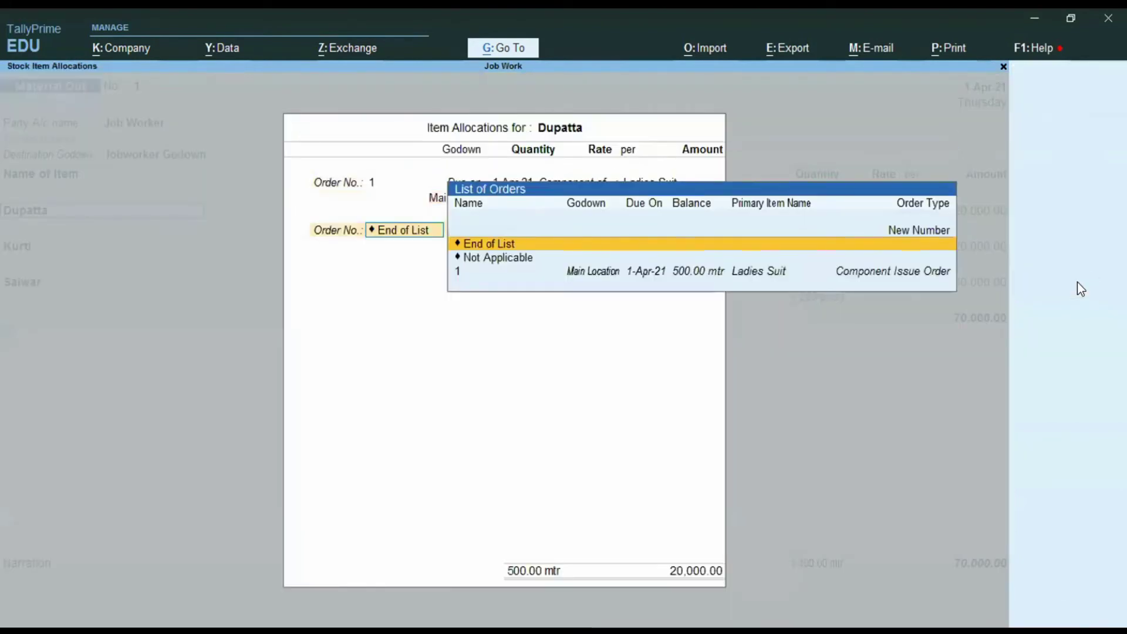
{"action": "key", "text": "Return"}
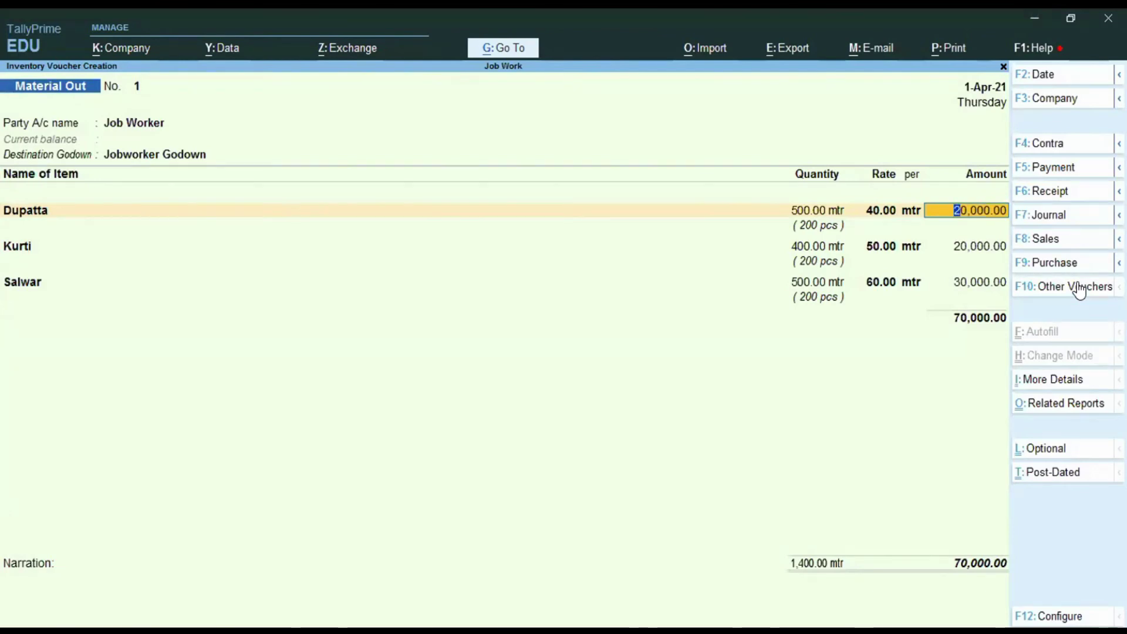
- Accept the Kurti allocation of 400 mtr at 50.00 per mtr
{"action": "key", "text": "Return"}
{"action": "key", "text": "Return"}
{"action": "key", "text": "Return"}
{"action": "key", "text": "Return"}
{"action": "key", "text": "Return"}
{"action": "key", "text": "Return"}
{"action": "key", "text": "Return"}
{"action": "key", "text": "Return"}
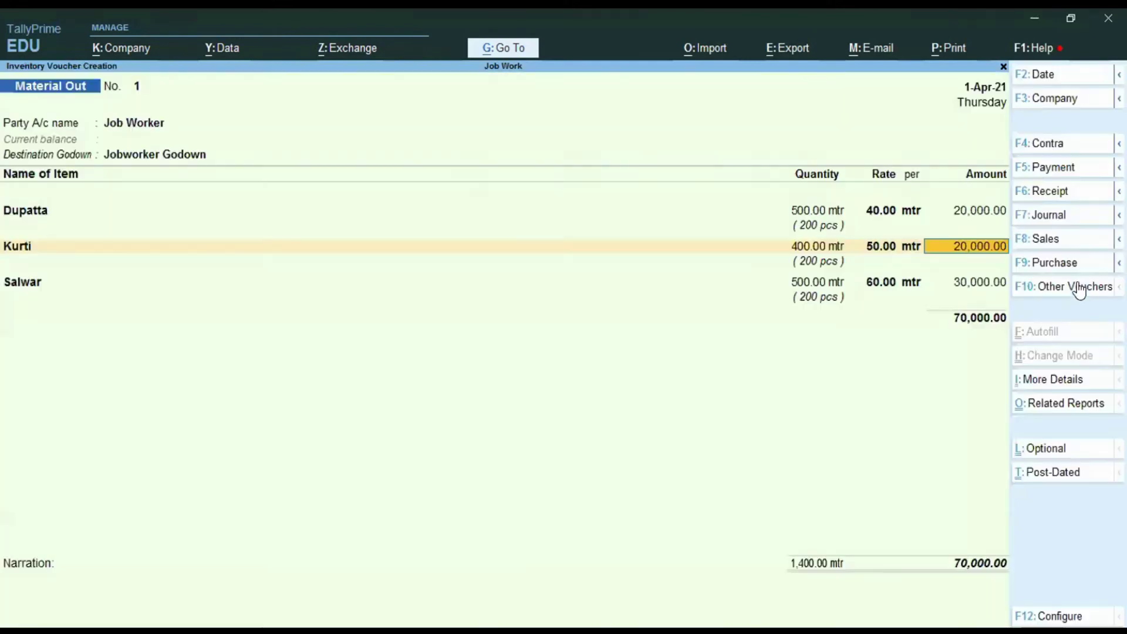
- Accept the Salwar allocation of 500 mtr at 60.00 per mtr
{"action": "key", "text": "Return"}
{"action": "key", "text": "Return"}
{"action": "key", "text": "Return"}
{"action": "key", "text": "Return"}
{"action": "key", "text": "Return"}
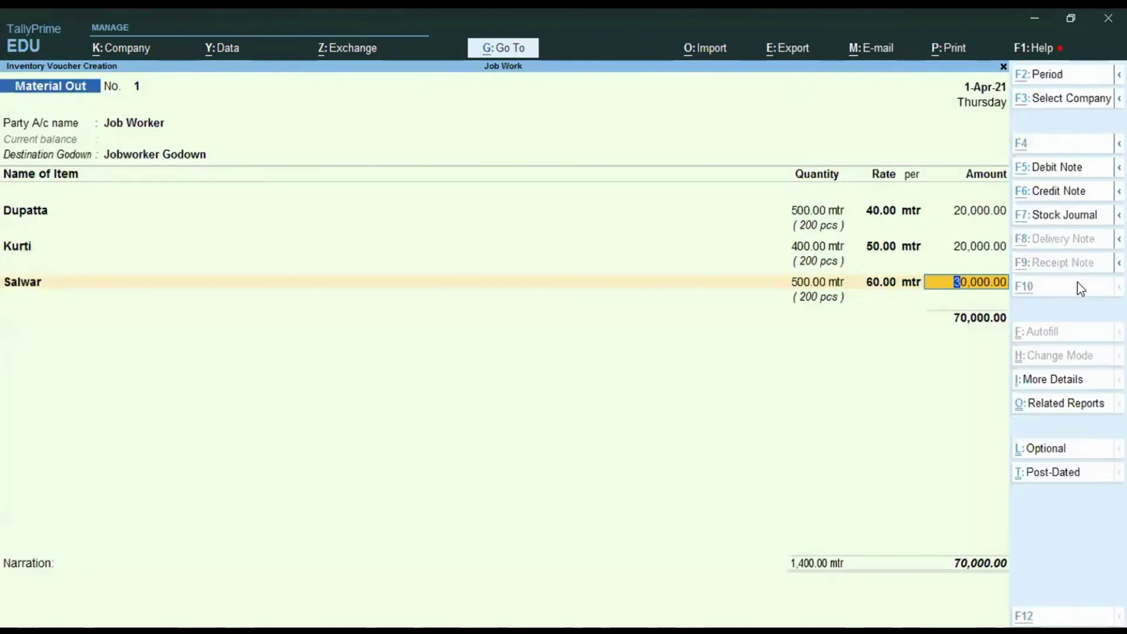
- Preview the Material Out voucher's printout, review the party details and components on both pages, and close the preview without printing
{"action": "key", "text": "alt+p"}
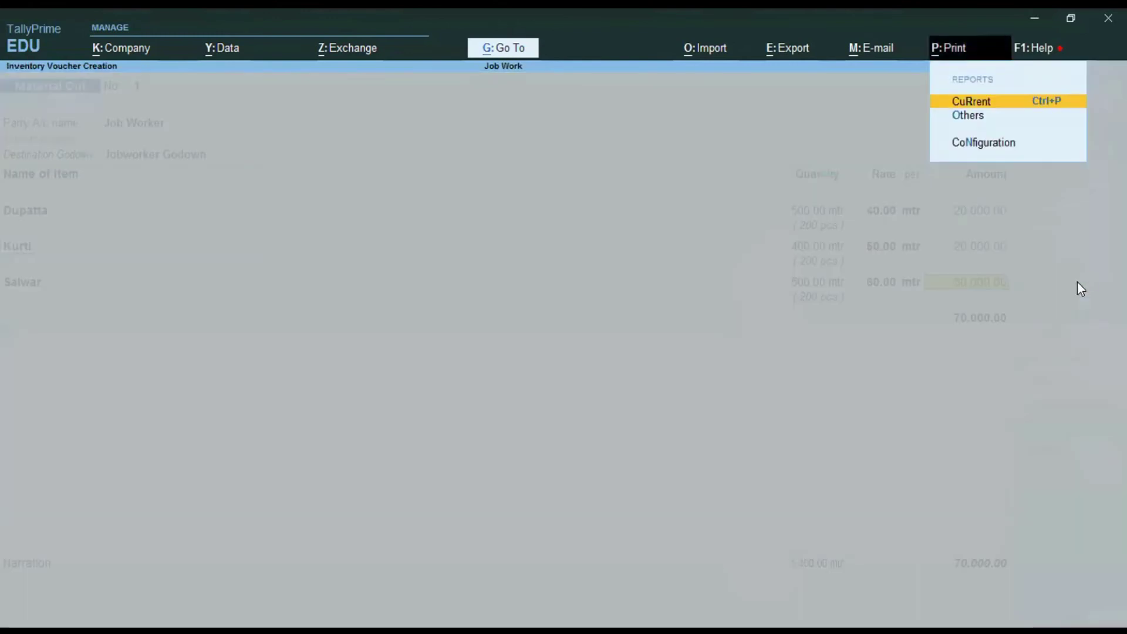
{"action": "key", "text": "Return"}
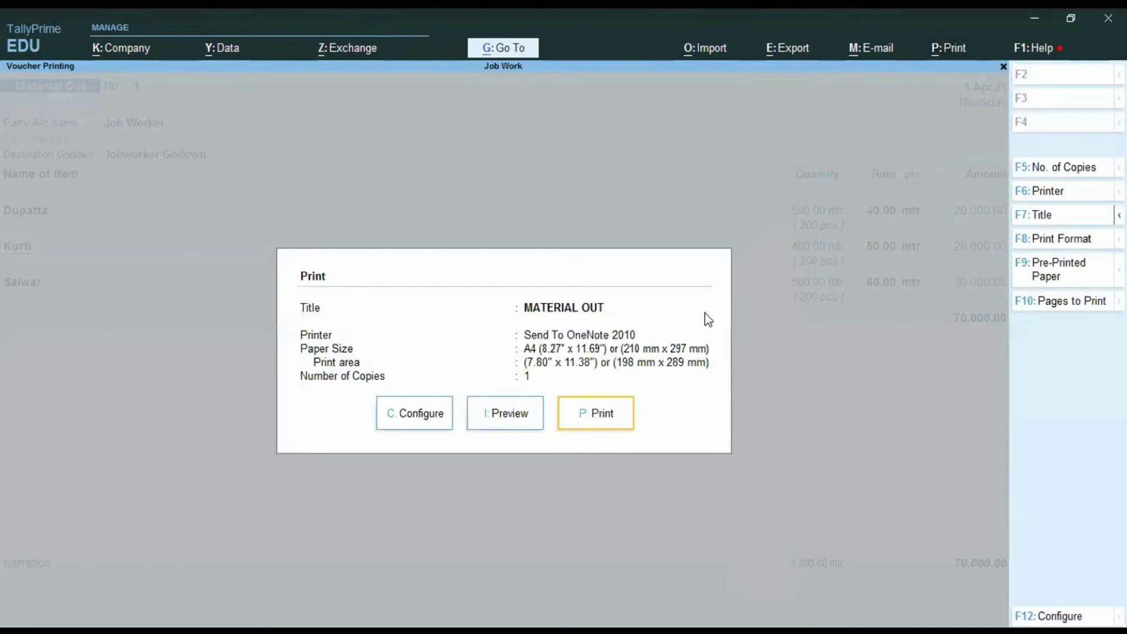
{"action": "left_click", "coordinate": [516, 408]}
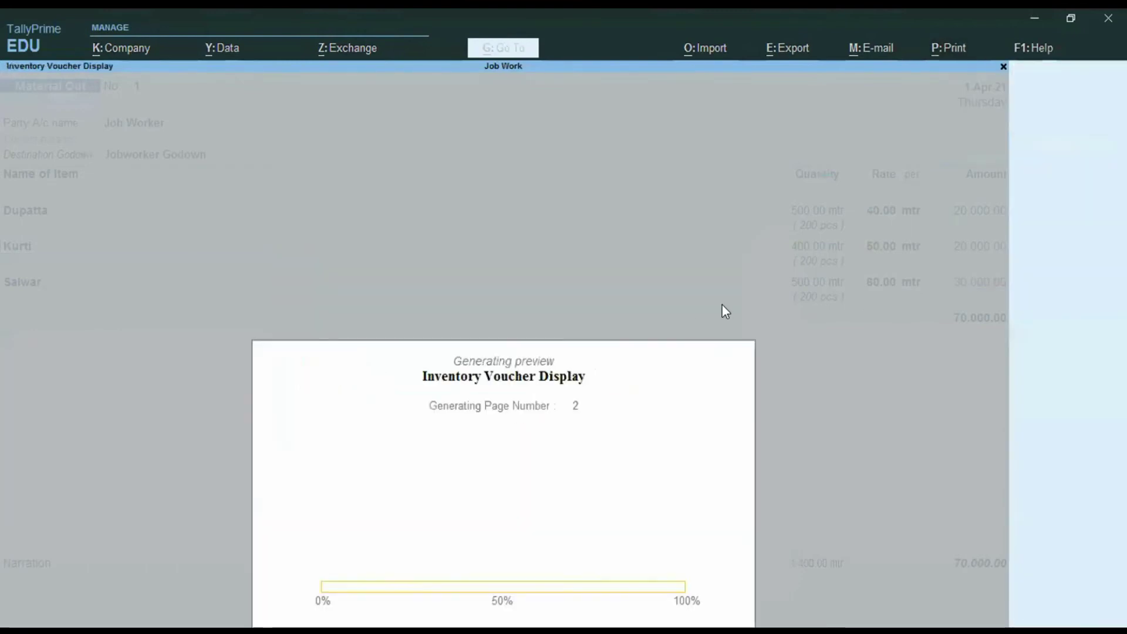
{"action": "key", "text": "alt+z"}
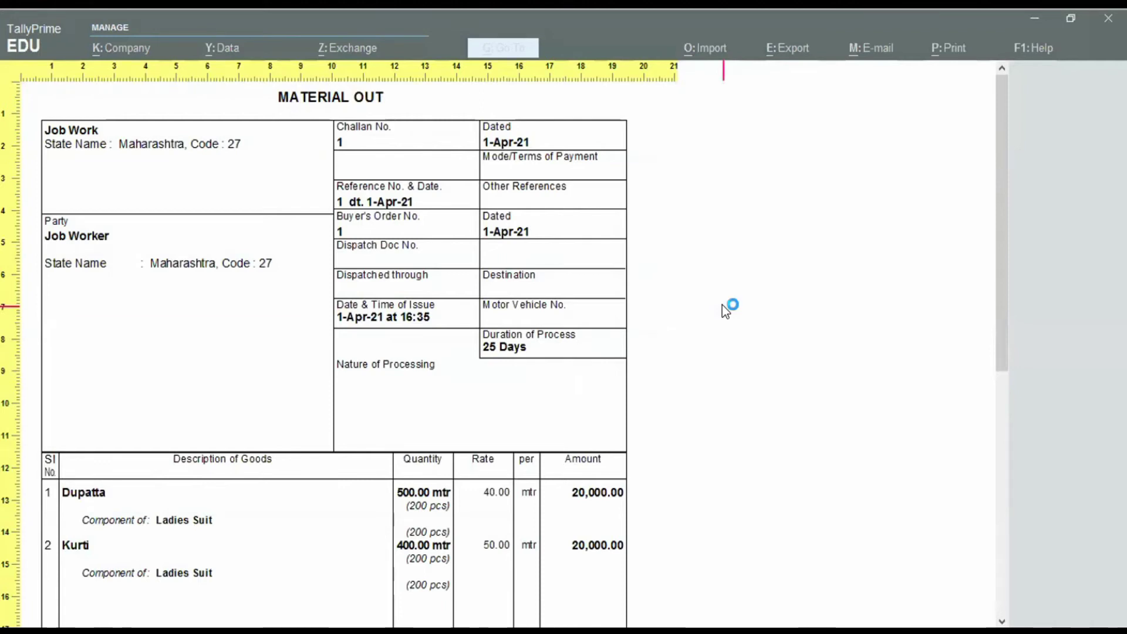
{"action": "scroll", "coordinate": [722, 305], "scroll_direction": "down", "scroll_amount": 3}
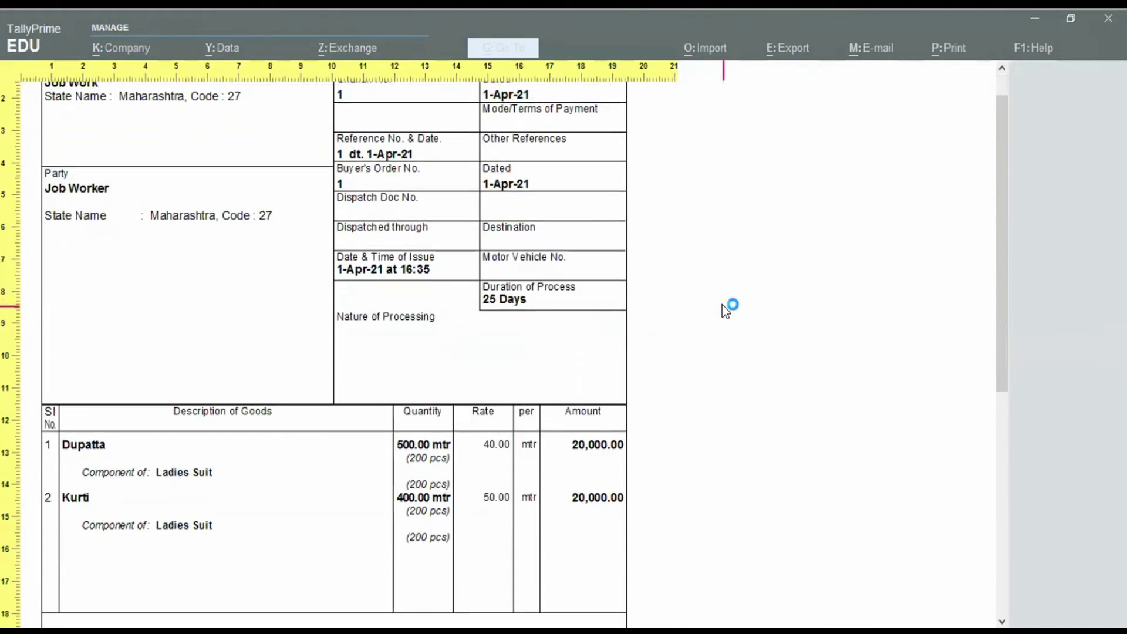
{"action": "scroll", "coordinate": [726, 310], "scroll_direction": "down", "scroll_amount": 3}
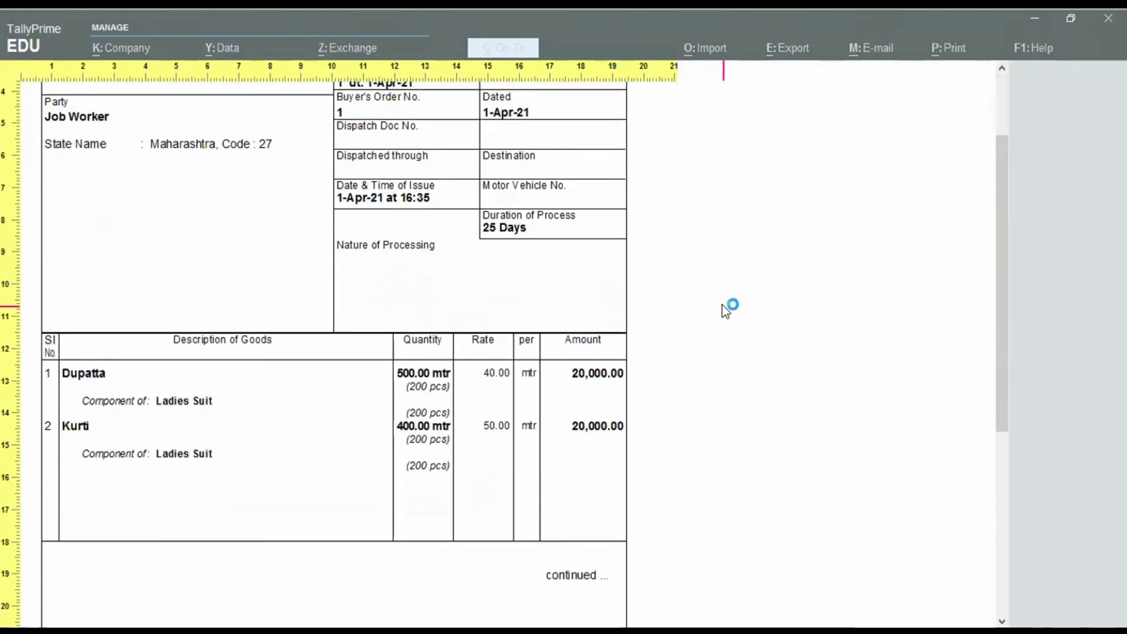
{"action": "scroll", "coordinate": [722, 306], "scroll_direction": "down", "scroll_amount": 3}
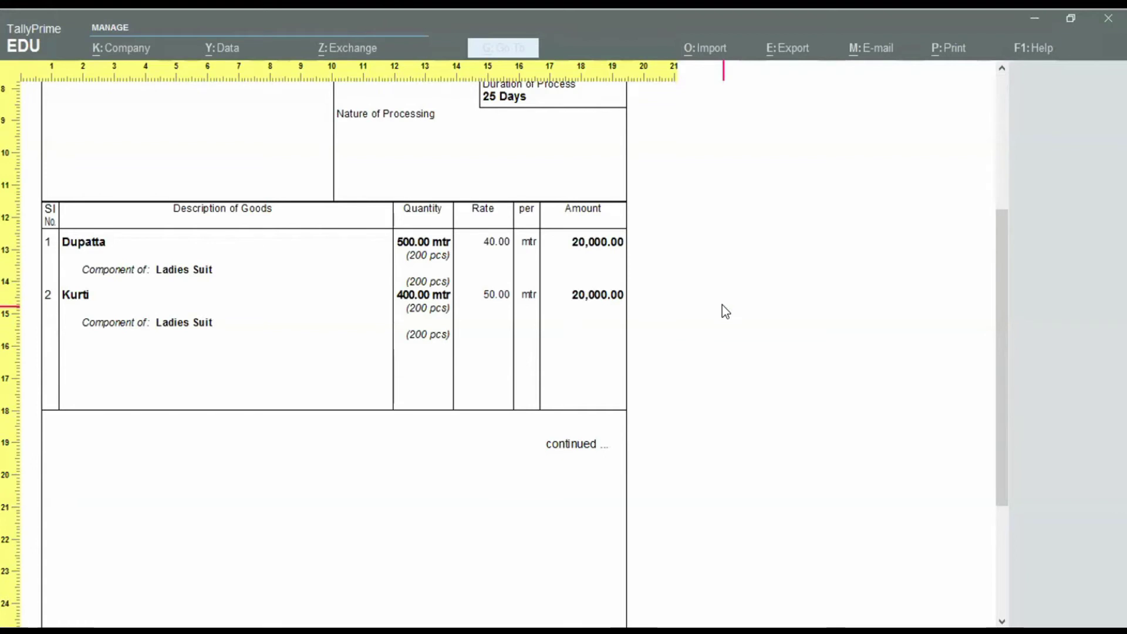
{"action": "scroll", "coordinate": [722, 304], "scroll_direction": "down", "scroll_amount": 3}
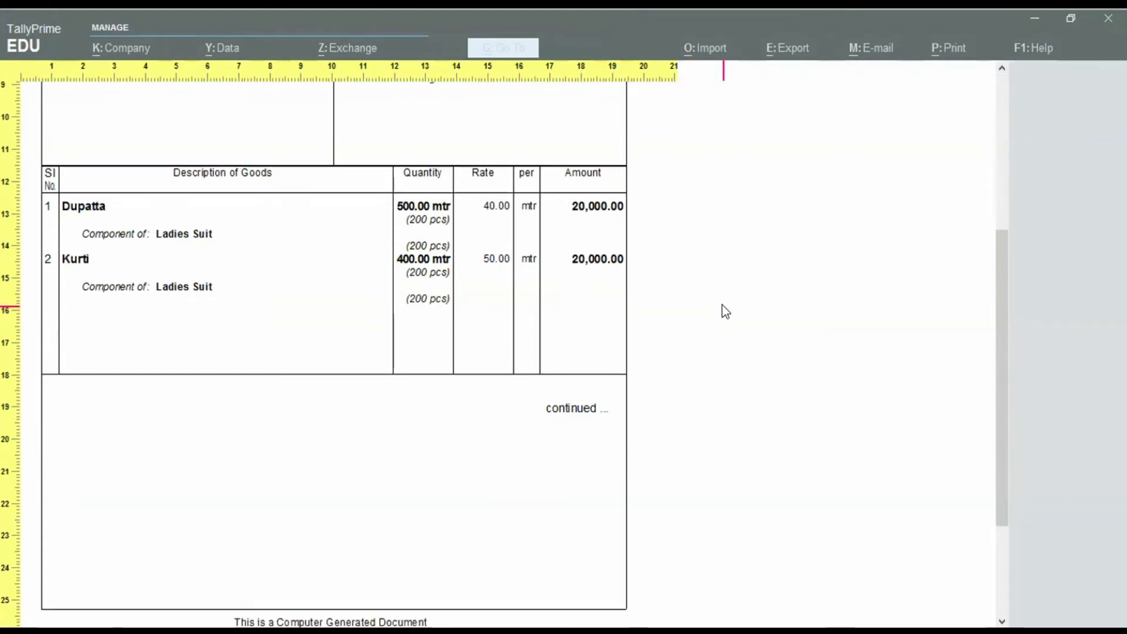
{"action": "scroll", "coordinate": [722, 304], "scroll_direction": "down", "scroll_amount": 5}
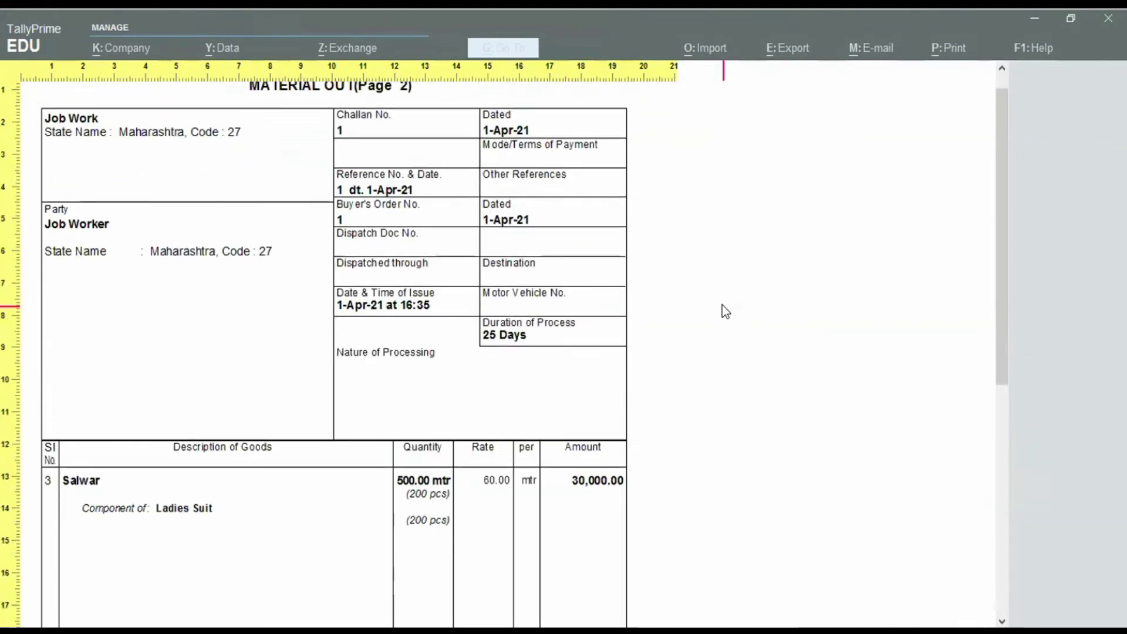
{"action": "scroll", "coordinate": [722, 304], "scroll_direction": "down", "scroll_amount": 1}
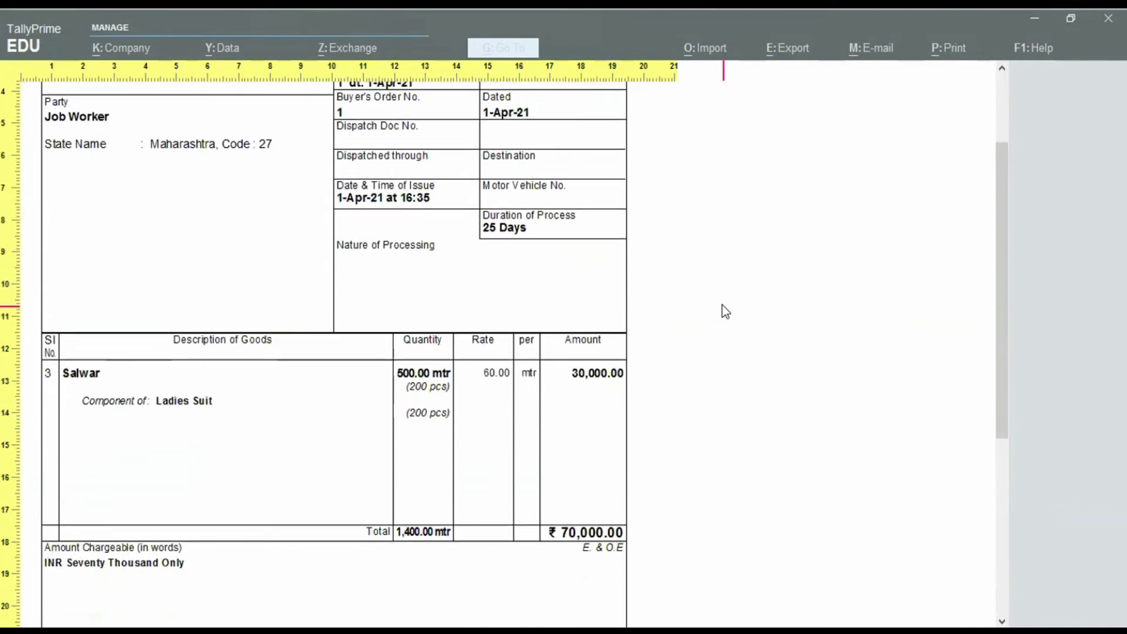
{"action": "key", "text": "z"}
{"action": "key", "text": "Escape"}
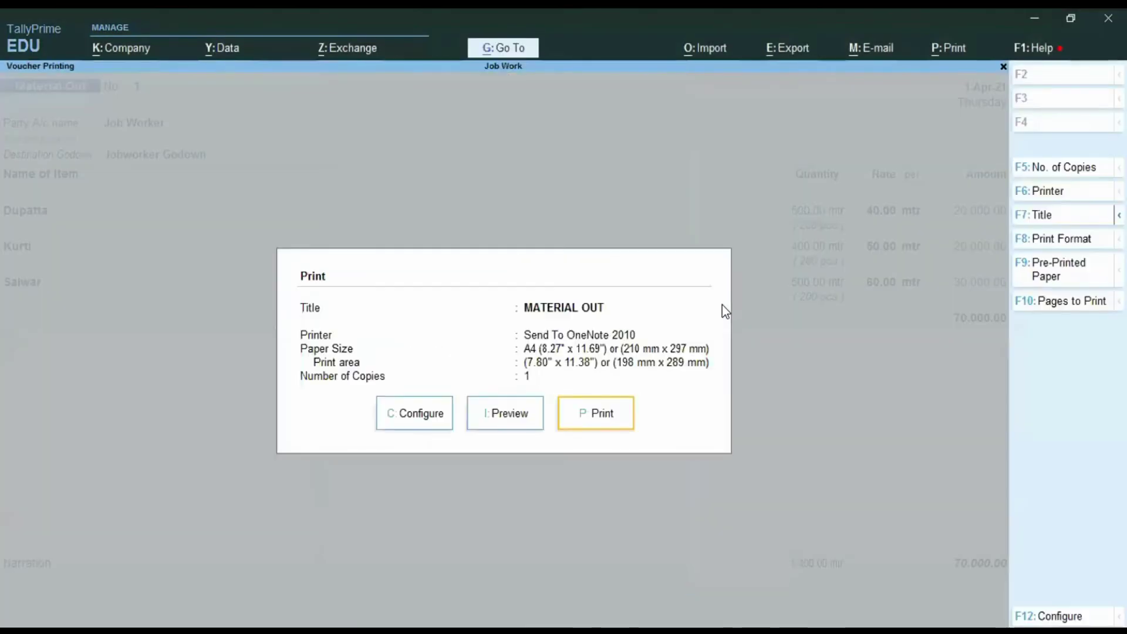
{"action": "key", "text": "Escape"}
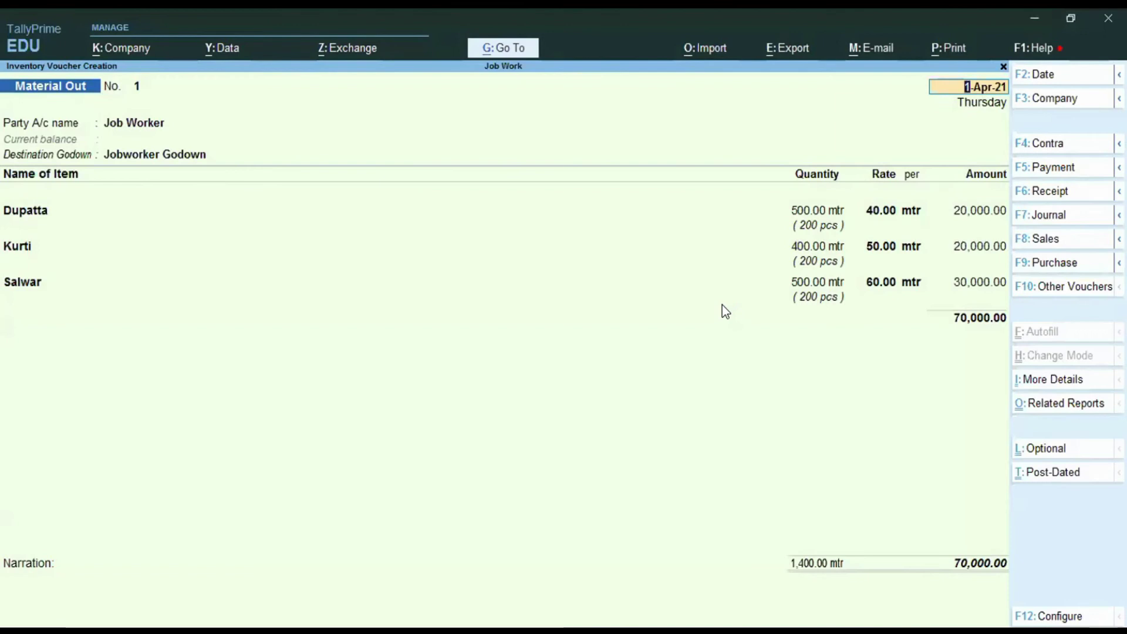
- Save the Material Out voucher and quit voucher creation to return to the Gateway of Tally
{"action": "key", "text": "ctrl+a"}
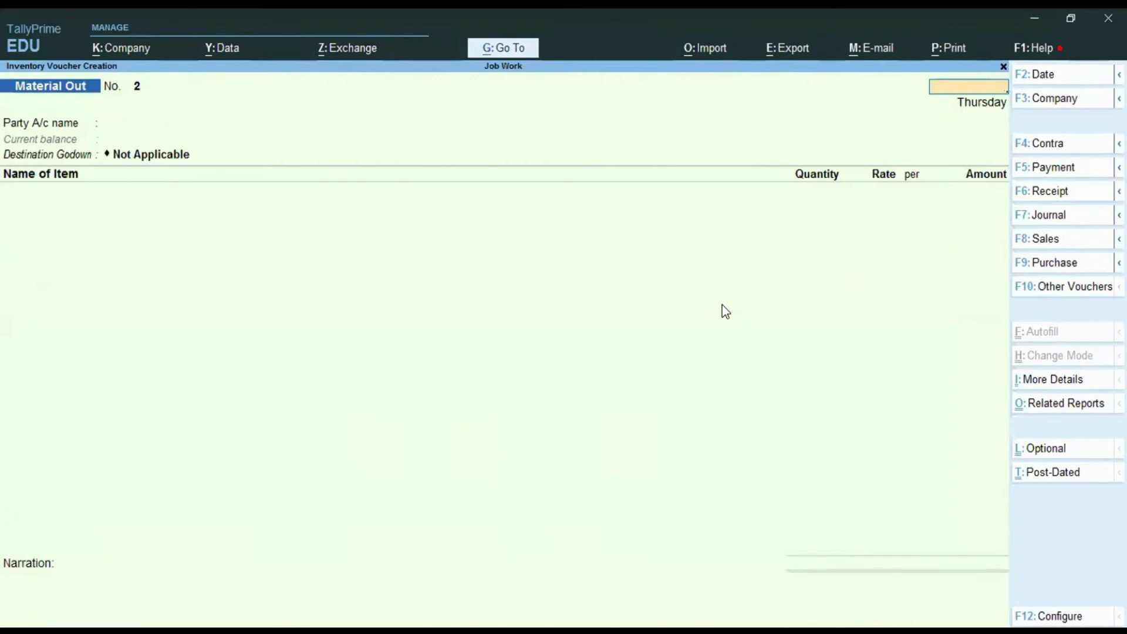
{"action": "key", "text": "Escape"}
{"action": "key", "text": "Return"}
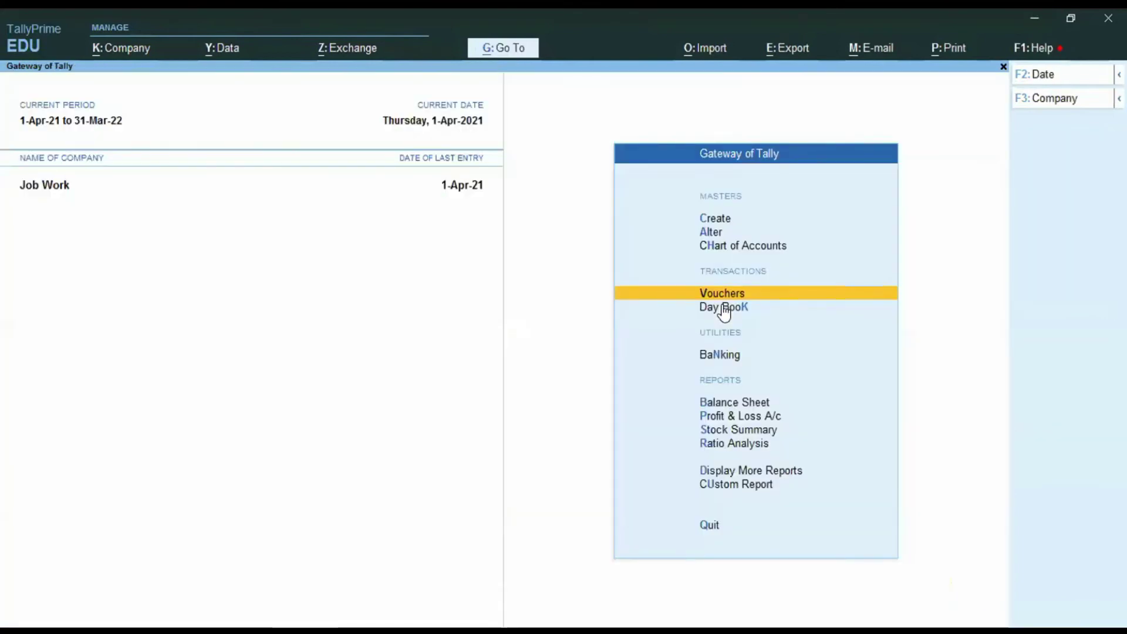
- Open the Job Work Out Orders Book from the Job Work Reports to check the monthly order vouchers
{"action": "key", "text": "Down"}
{"action": "key", "text": "Down"}
{"action": "key", "text": "Down"}
{"action": "key", "text": "Down"}
{"action": "key", "text": "Down"}
{"action": "key", "text": "Down"}
{"action": "key", "text": "Down"}
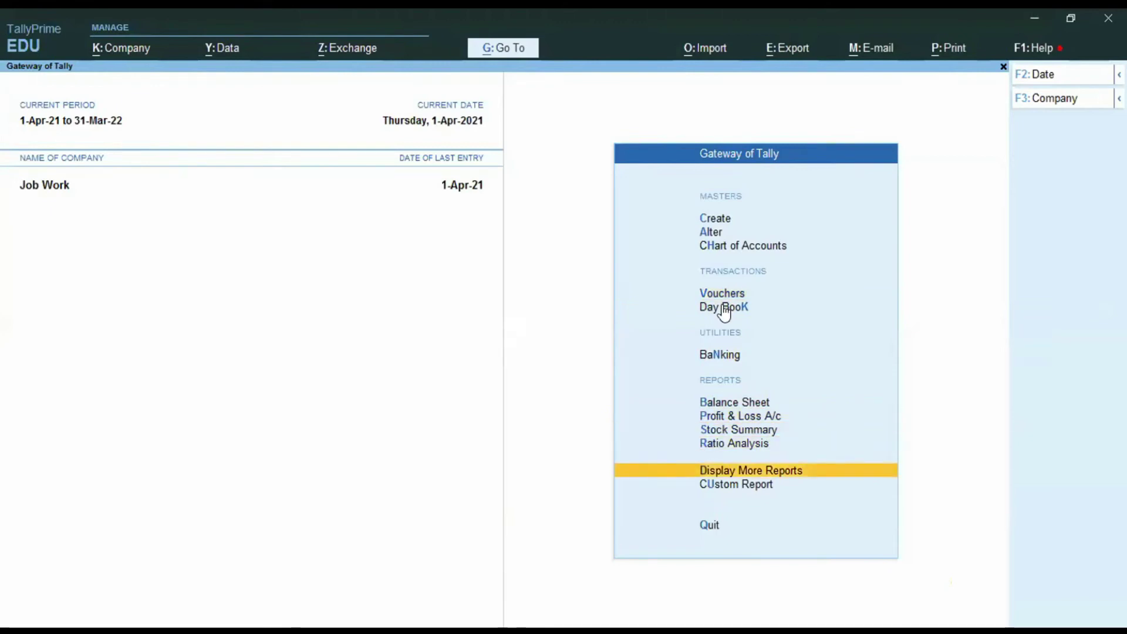
{"action": "key", "text": "Return"}
{"action": "key", "text": "Down"}
{"action": "key", "text": "Down"}
{"action": "key", "text": "Down"}
{"action": "key", "text": "Down"}
{"action": "key", "text": "Down"}
{"action": "key", "text": "Down"}
{"action": "key", "text": "Down"}
{"action": "key", "text": "Down"}
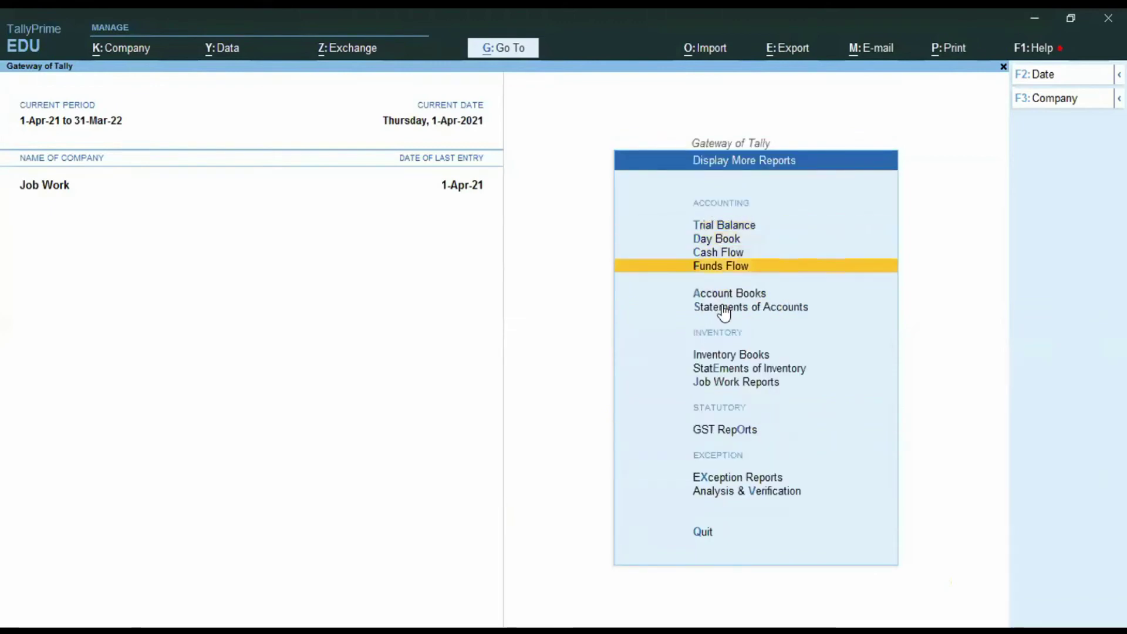
{"action": "key", "text": "Return"}
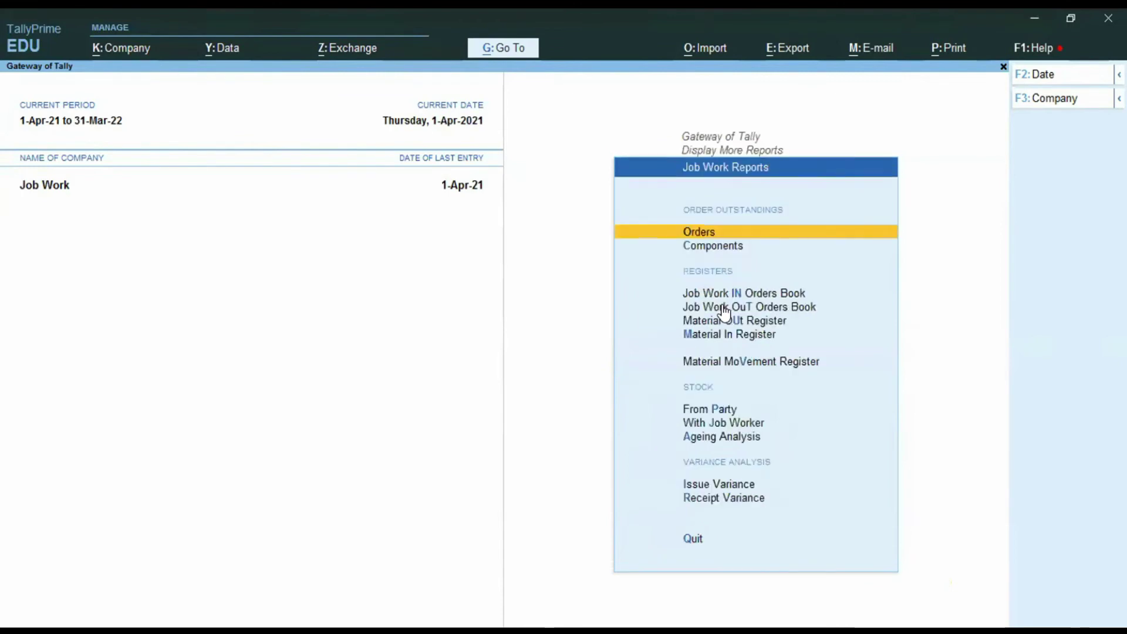
{"action": "key", "text": "Down"}
{"action": "key", "text": "Down"}
{"action": "key", "text": "Down"}
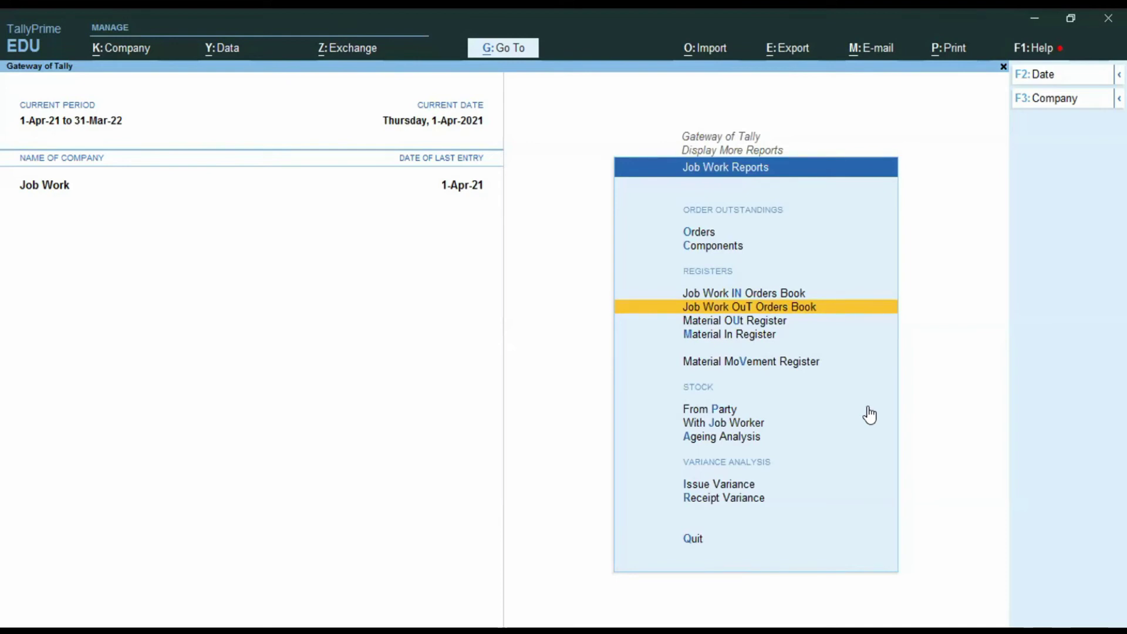
{"action": "key", "text": "Return"}
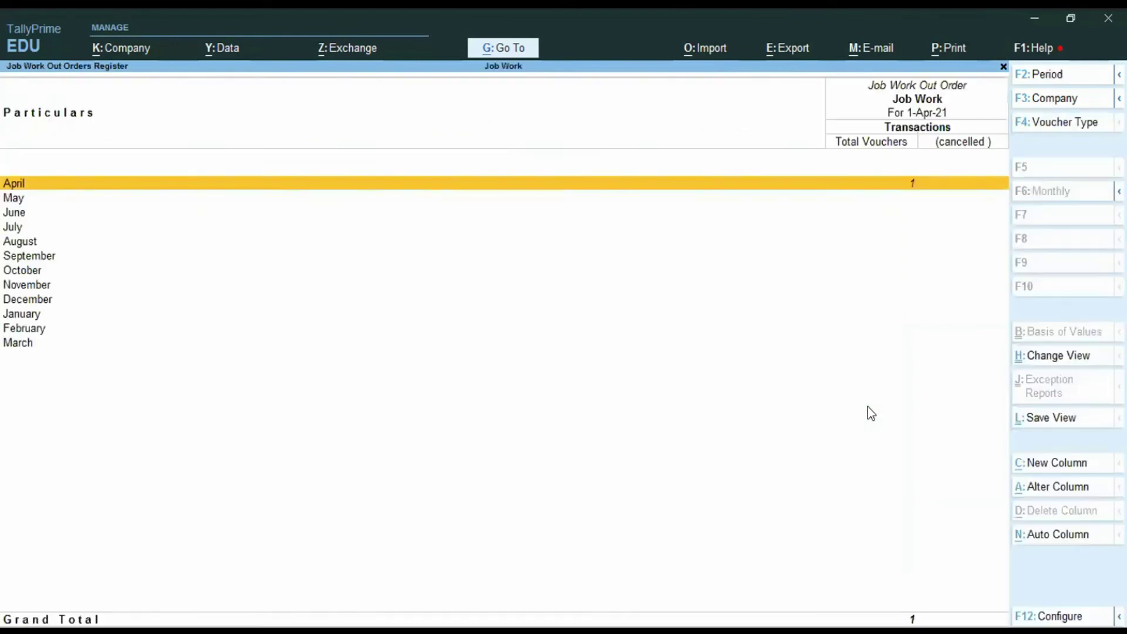
- Switch to the Material Out Register and open April's Material Out voucher dated 1-Apr-21 to review it
{"action": "key", "text": "Escape"}
{"action": "key", "text": "Down"}
{"action": "key", "text": "Return"}
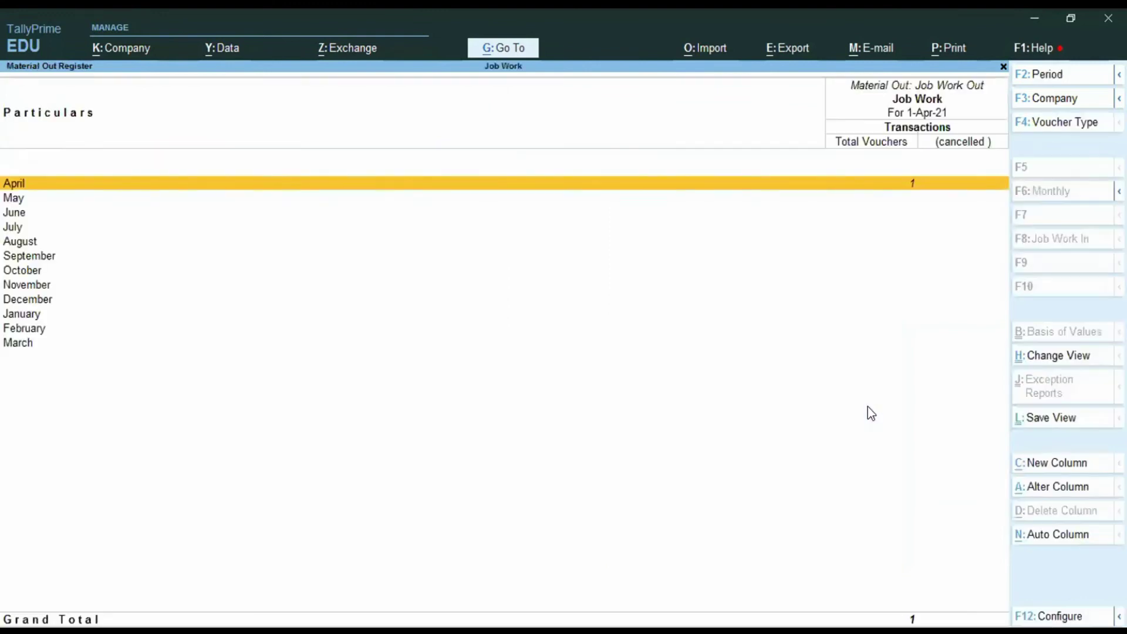
{"action": "key", "text": "Return"}
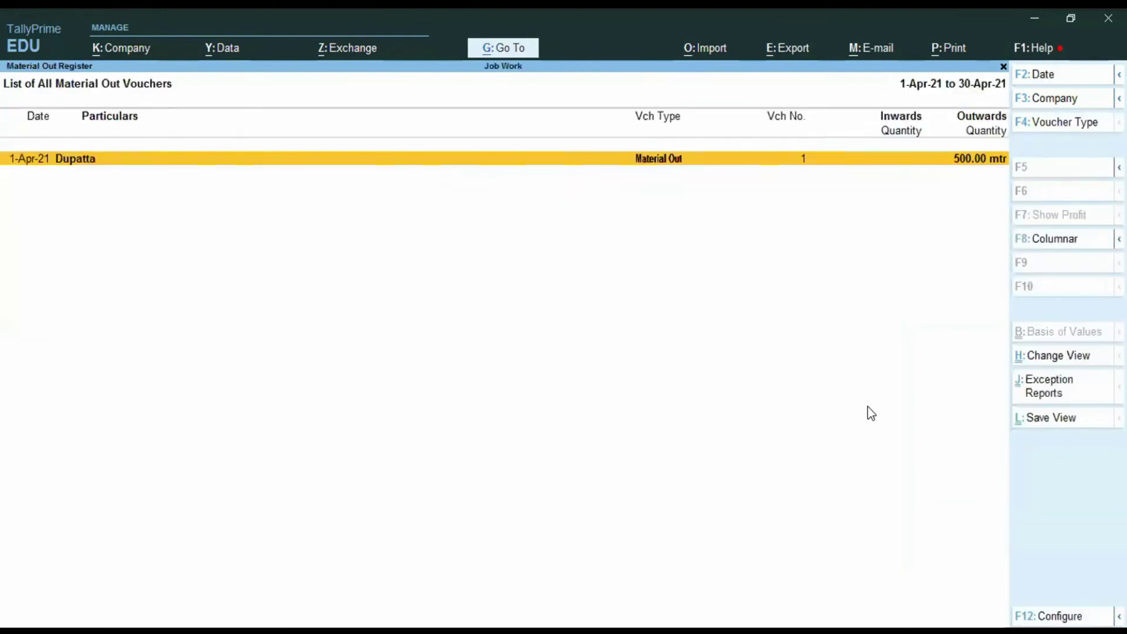
{"action": "key", "text": "Return"}
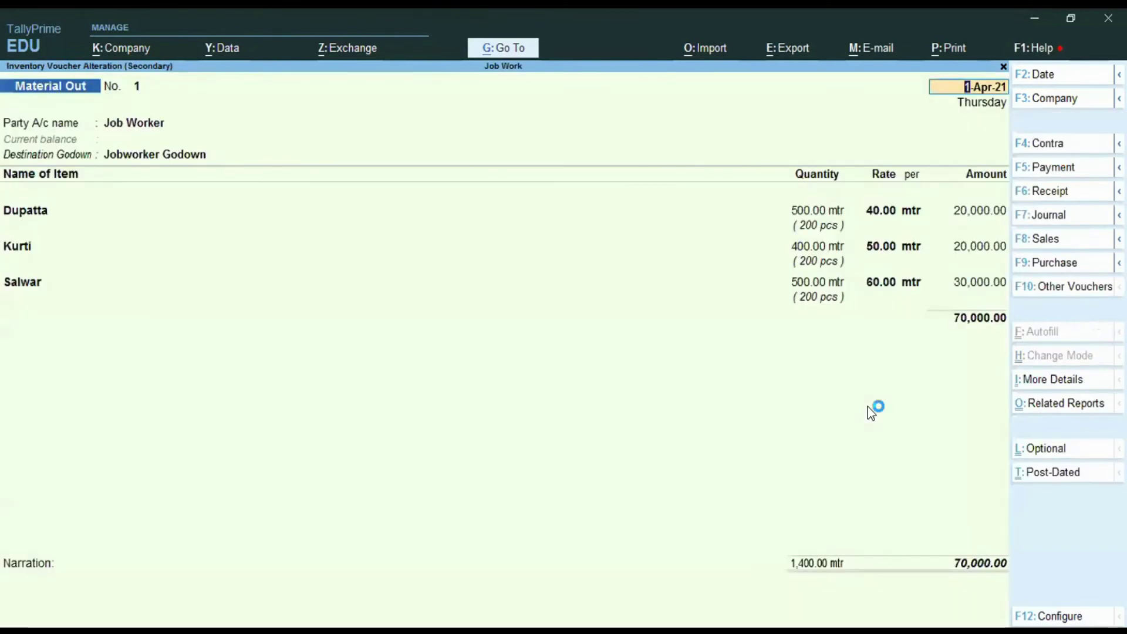
- Close the Material Out voucher and its register, and open the Material Movement Register from the Job Work Reports
{"action": "key", "text": "Escape"}
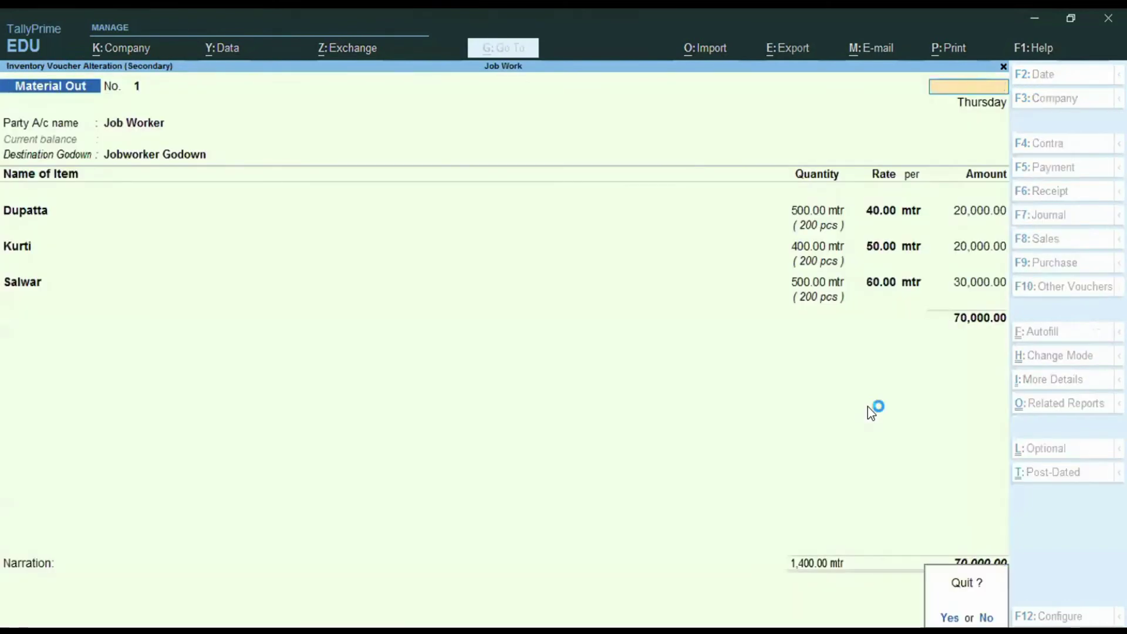
{"action": "key", "text": "y"}
{"action": "key", "text": "Escape"}
{"action": "key", "text": "Escape"}
{"action": "key", "text": "Down"}
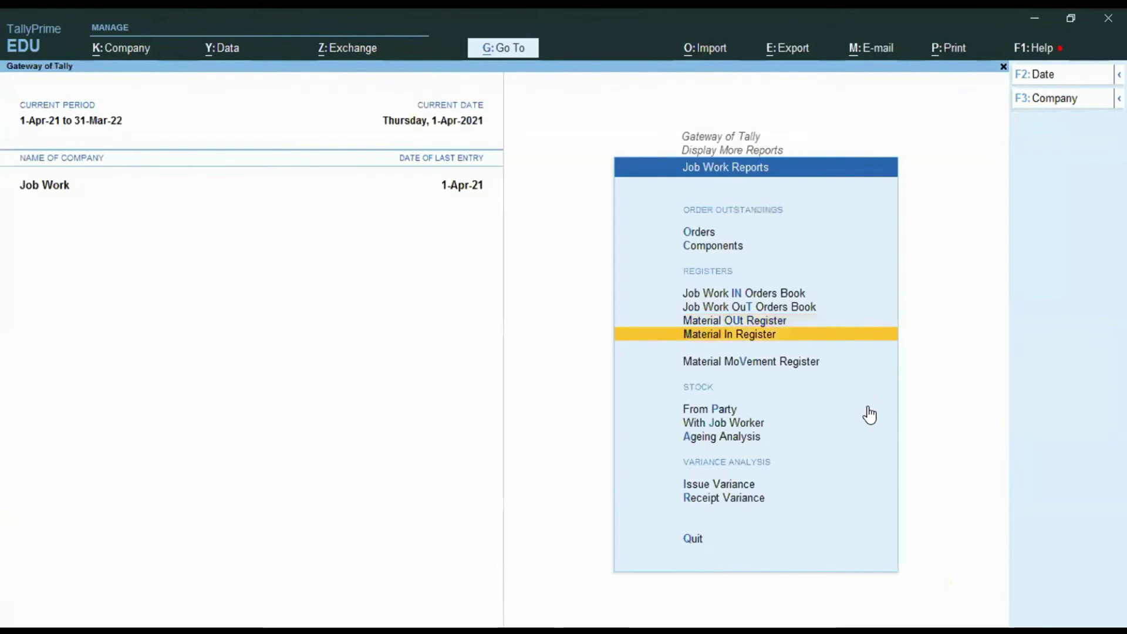
{"action": "key", "text": "Down"}
{"action": "key", "text": "Return"}
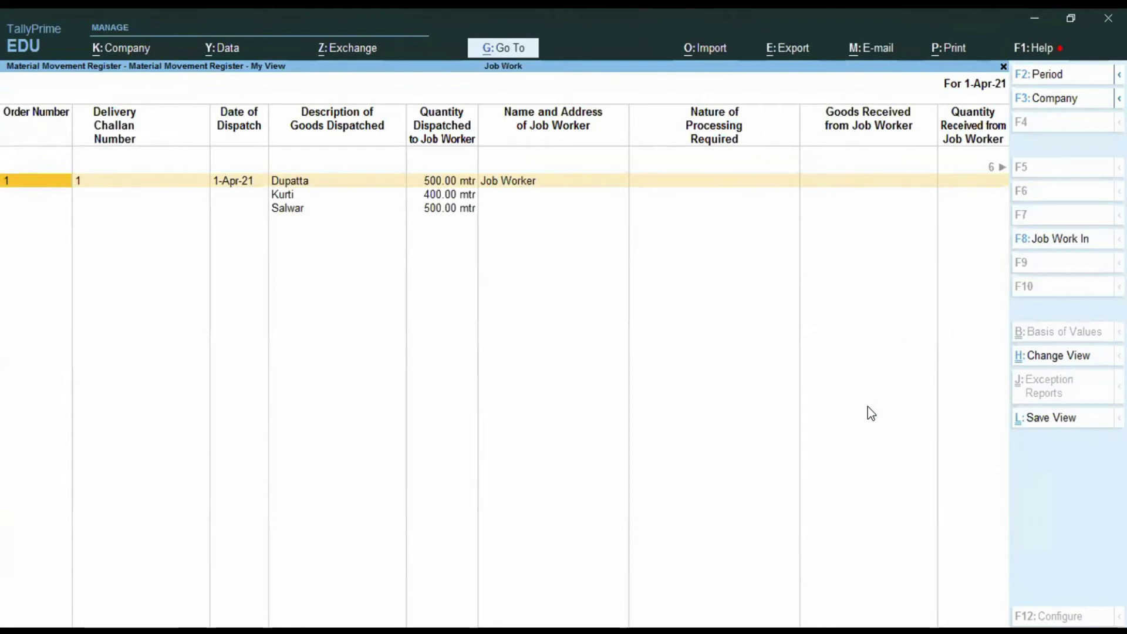
- Examine the Material Movement Register's columns from delivery challan number through duty paid on shortages, scrap or wastage, and close the register
{"action": "key", "text": "Right"}
{"action": "key", "text": "Right"}
{"action": "key", "text": "Right"}
{"action": "key", "text": "Right"}
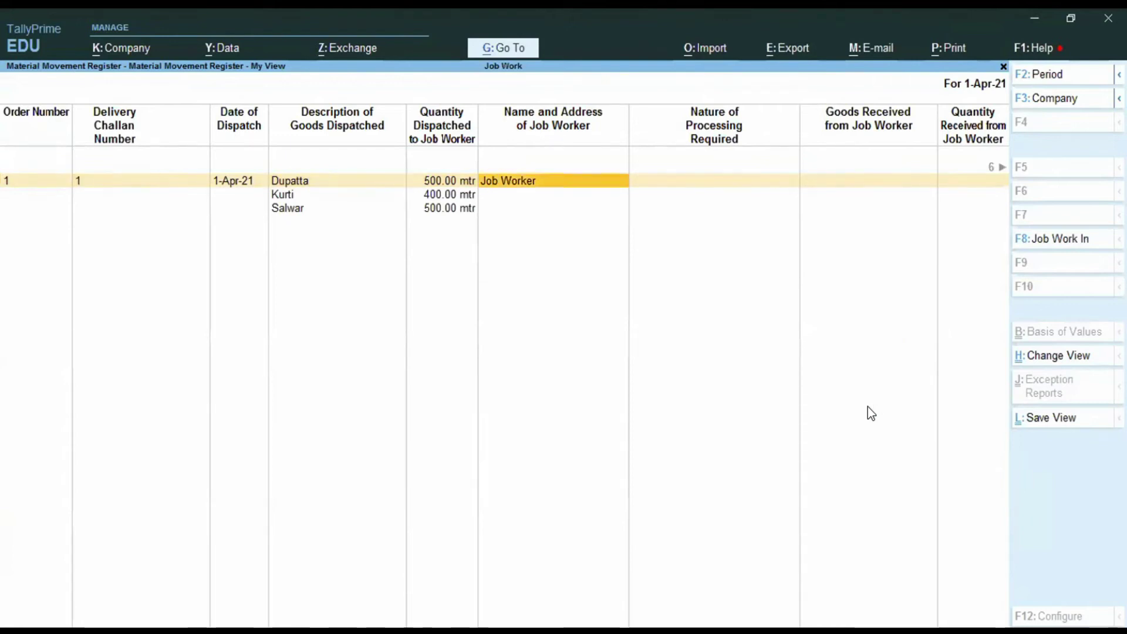
{"action": "key", "text": "Right"}
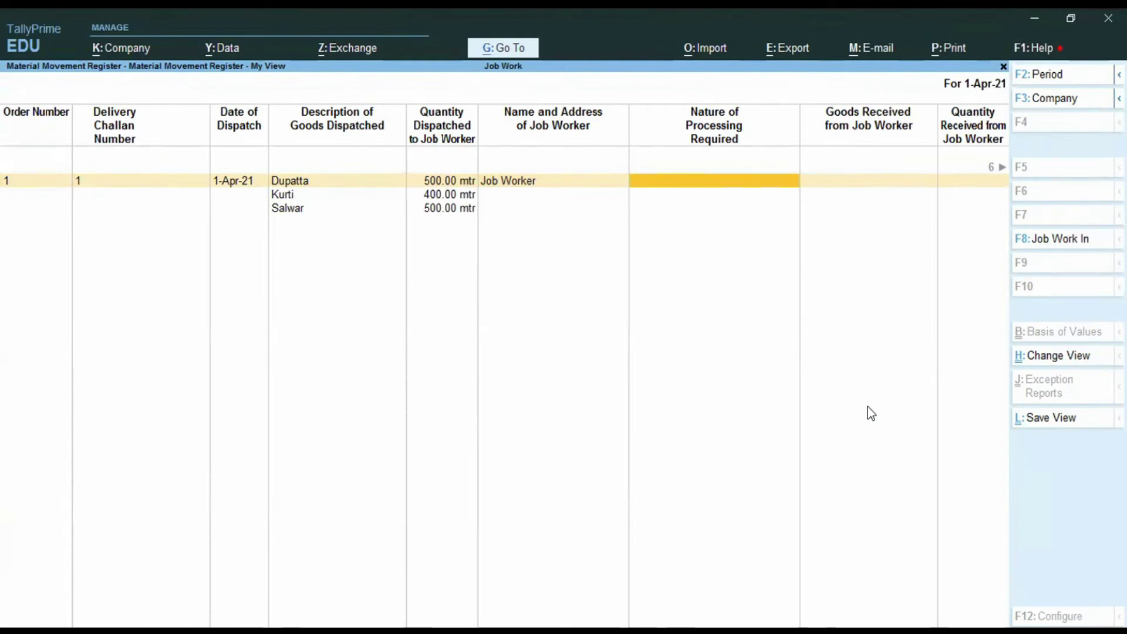
{"action": "key", "text": "Right"}
{"action": "key", "text": "Right"}
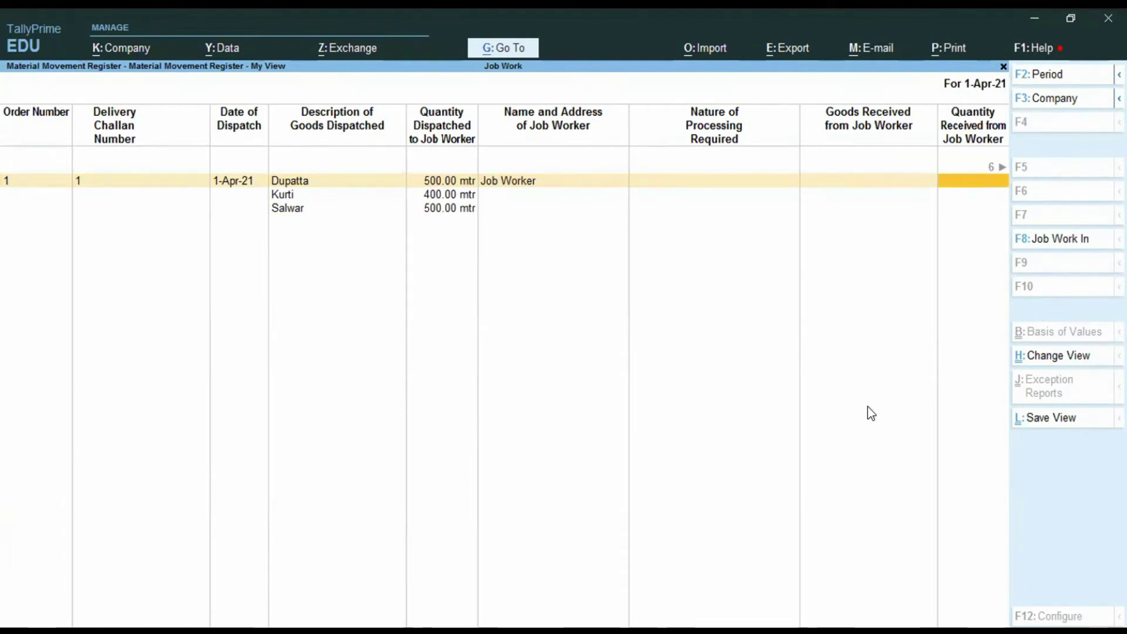
{"action": "key", "text": "Right"}
{"action": "key", "text": "Right"}
{"action": "key", "text": "Right"}
{"action": "key", "text": "Right"}
{"action": "key", "text": "Right"}
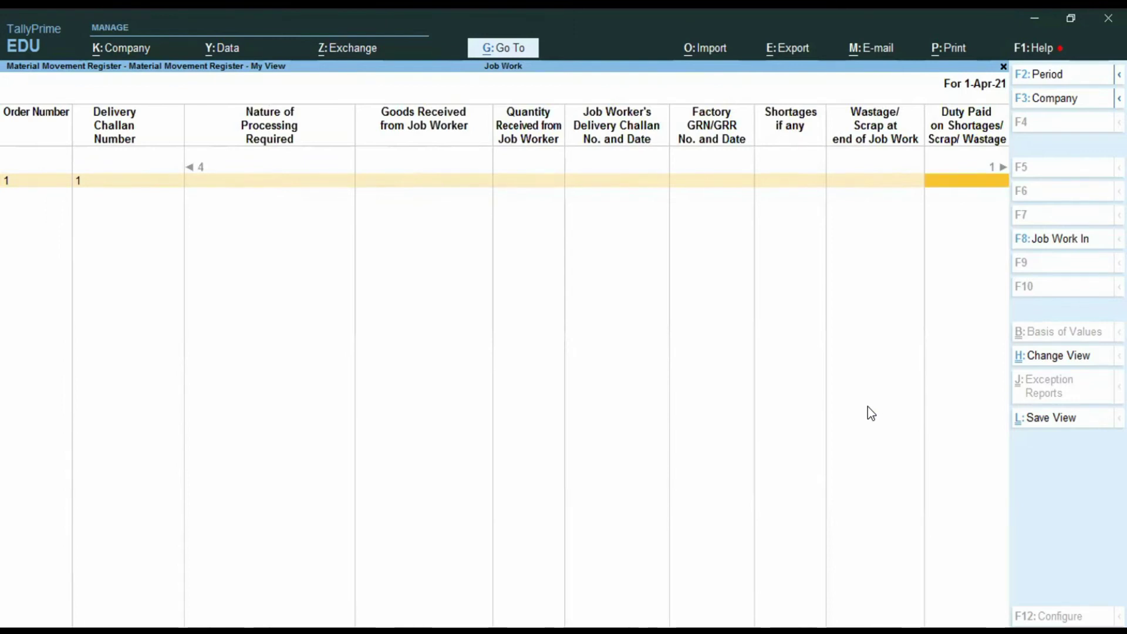
{"action": "key", "text": "Escape"}
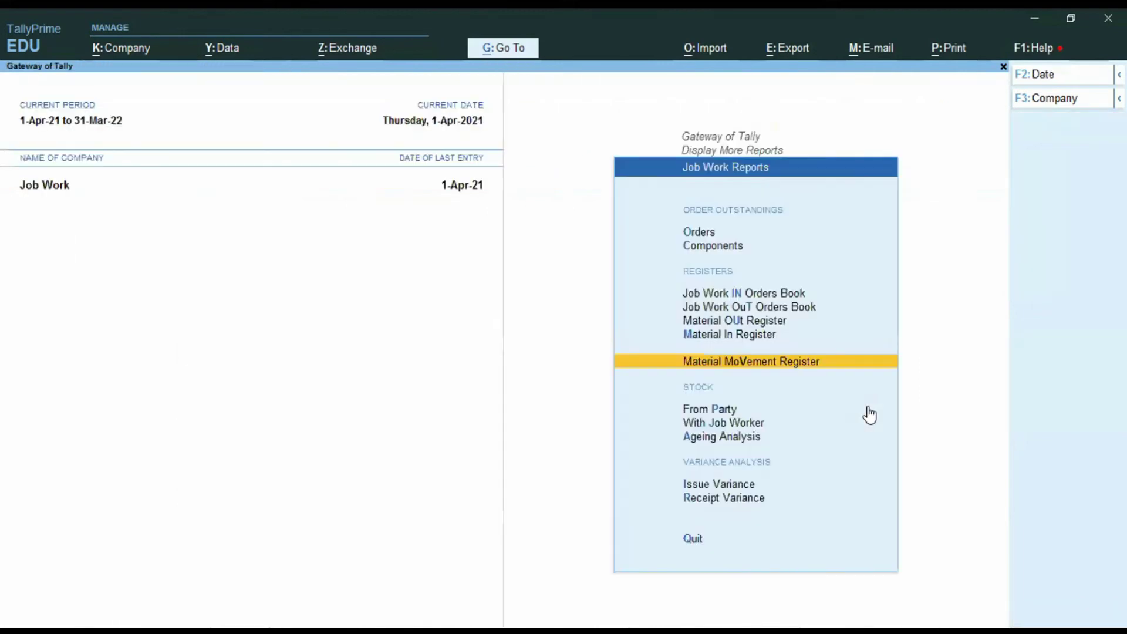
{"action": "key", "text": "Up"}
{"action": "key", "text": "Up"}
{"action": "key", "text": "Up"}
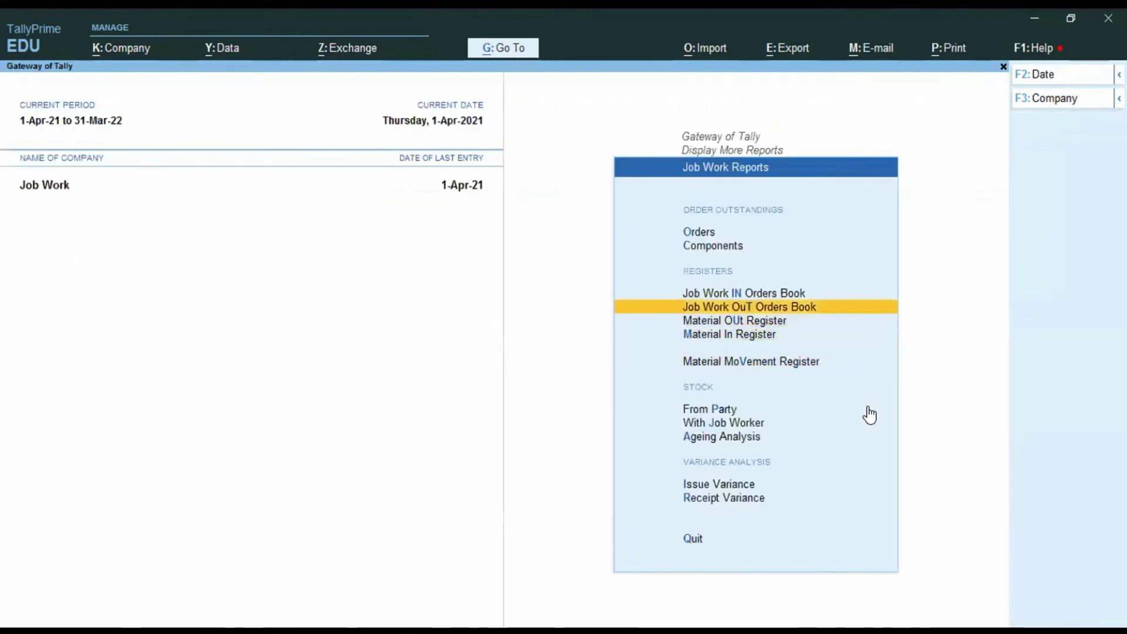
{"action": "key", "text": "Escape"}
{"action": "key", "text": "Up"}
{"action": "key", "text": "Up"}
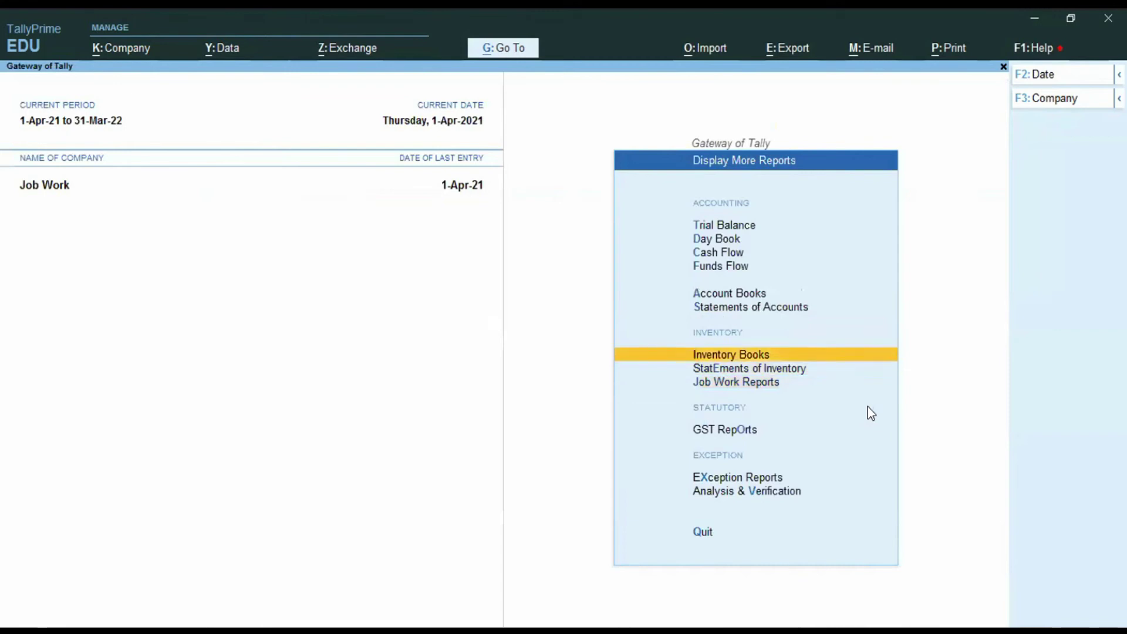
{"action": "key", "text": "Return"}
{"action": "key", "text": "Escape"}
{"action": "key", "text": "Escape"}
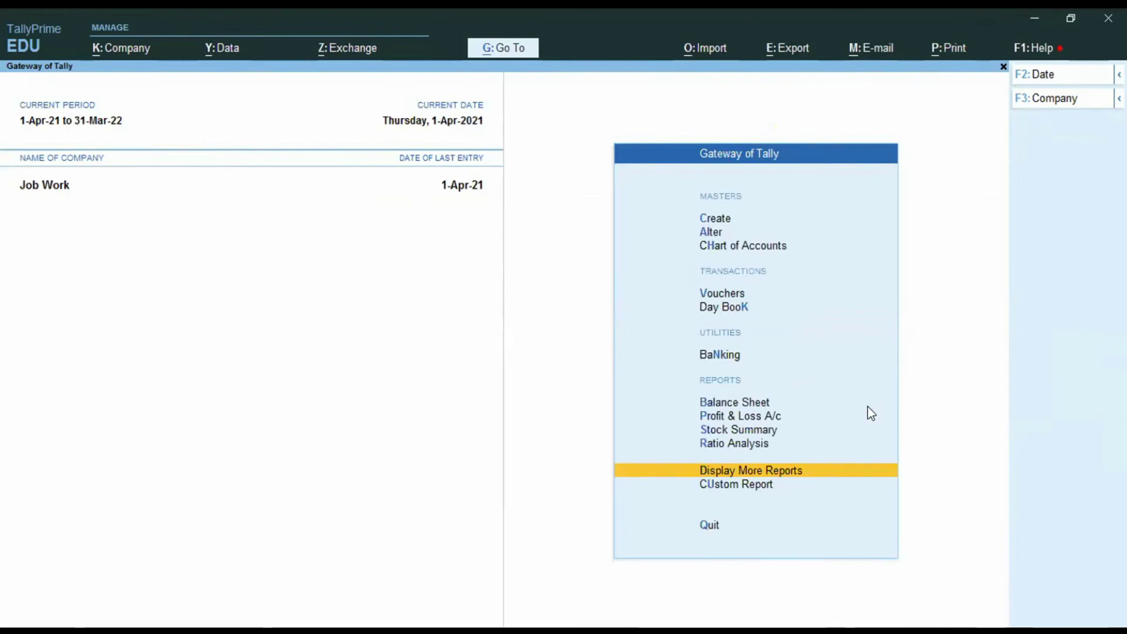
- Open the Godown Summary for the Primary godown from the Inventory Books
{"action": "key", "text": "Return"}
{"action": "key", "text": "Down"}
{"action": "key", "text": "Down"}
{"action": "key", "text": "Down"}
{"action": "key", "text": "Down"}
{"action": "key", "text": "Down"}
{"action": "key", "text": "Down"}
{"action": "key", "text": "Down"}
{"action": "key", "text": "Up"}
{"action": "key", "text": "Return"}
{"action": "key", "text": "Down"}
{"action": "key", "text": "Return"}
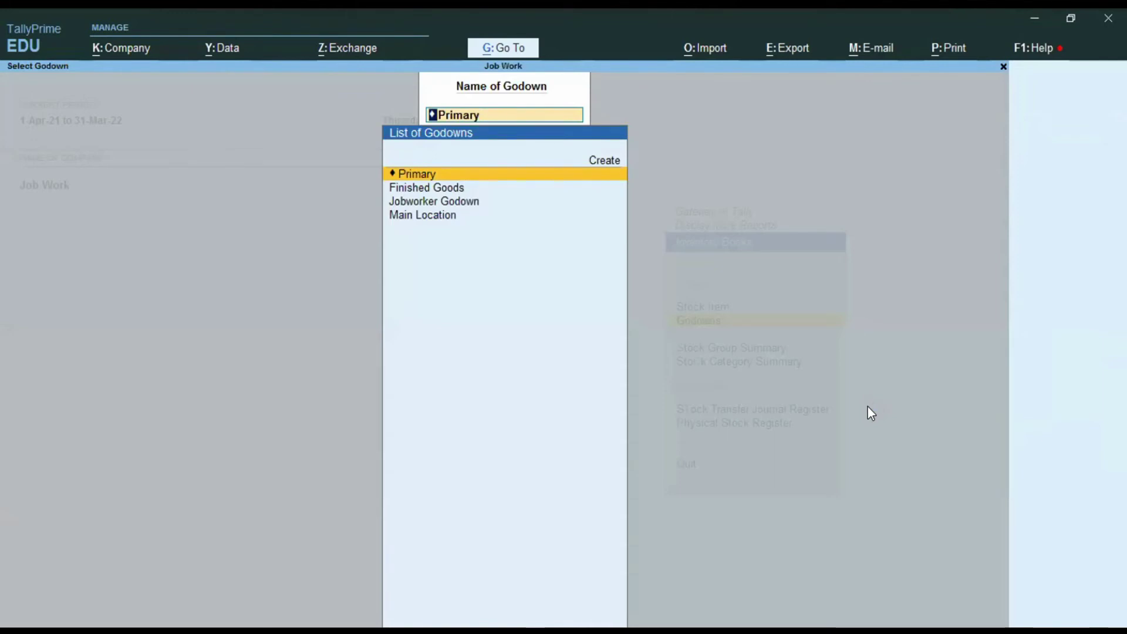
{"action": "key", "text": "Return"}
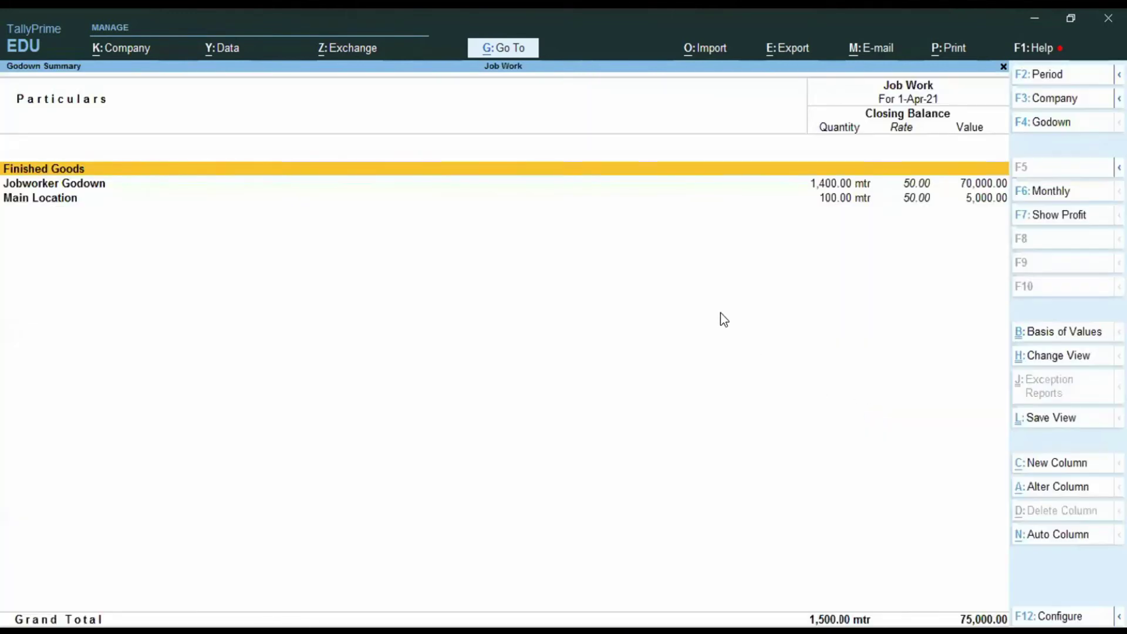
- Configure the Godown Summary to show the opening balance, goods inwards and goods outwards, leaving gross value for outwards off
{"action": "left_click", "coordinate": [1056, 621]}
{"action": "key", "text": "Return"}
{"action": "key", "text": "Return"}
{"action": "key", "text": "Return"}
{"action": "key", "text": "Return"}
{"action": "type", "text": "y"}
{"action": "key", "text": "Return"}
{"action": "type", "text": "y"}
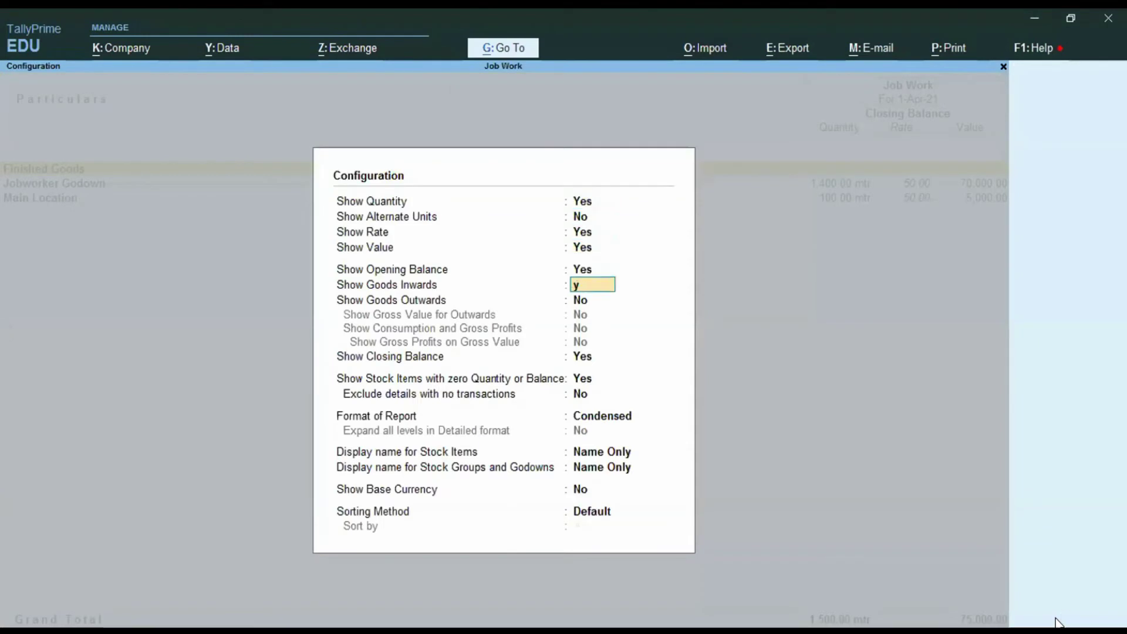
{"action": "key", "text": "Return"}
{"action": "type", "text": "y"}
{"action": "key", "text": "Return"}
{"action": "key", "text": "Return"}
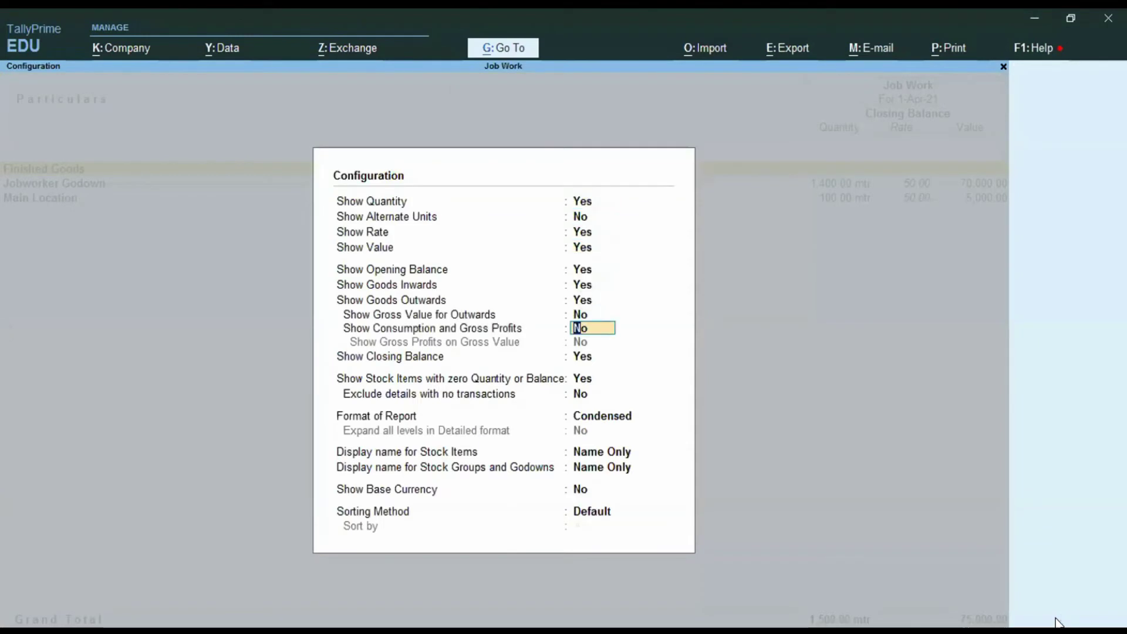
- Set the Godown Summary's report format to Detailed with all levels expanded, and apply the configuration
{"action": "key", "text": "Return"}
{"action": "key", "text": "Return"}
{"action": "key", "text": "Return"}
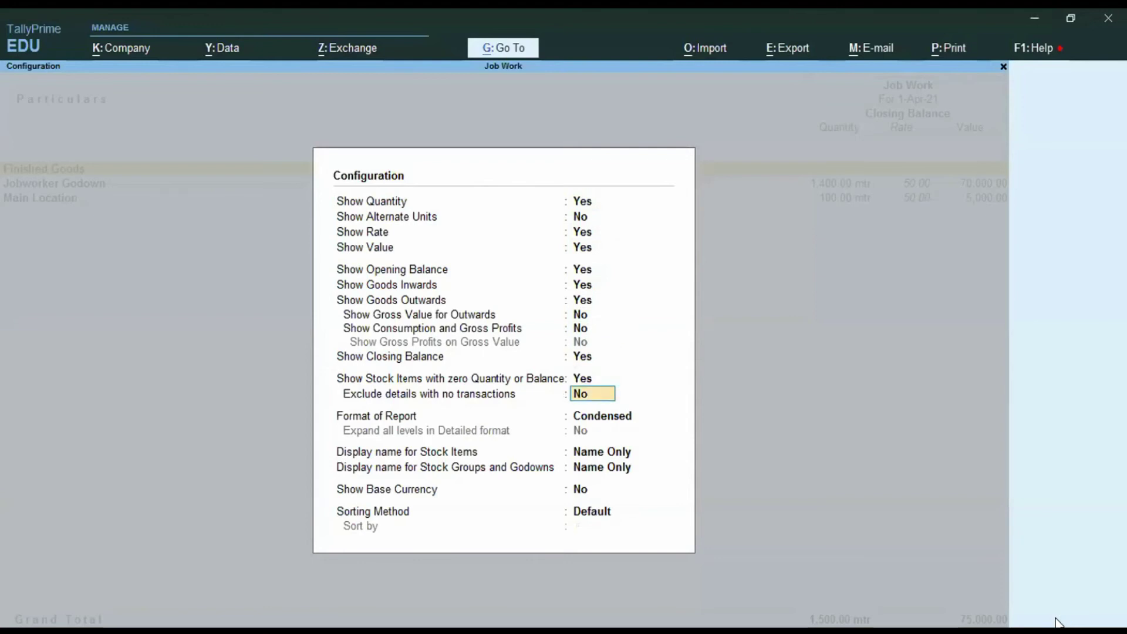
{"action": "key", "text": "Return"}
{"action": "key", "text": "Down"}
{"action": "key", "text": "Return"}
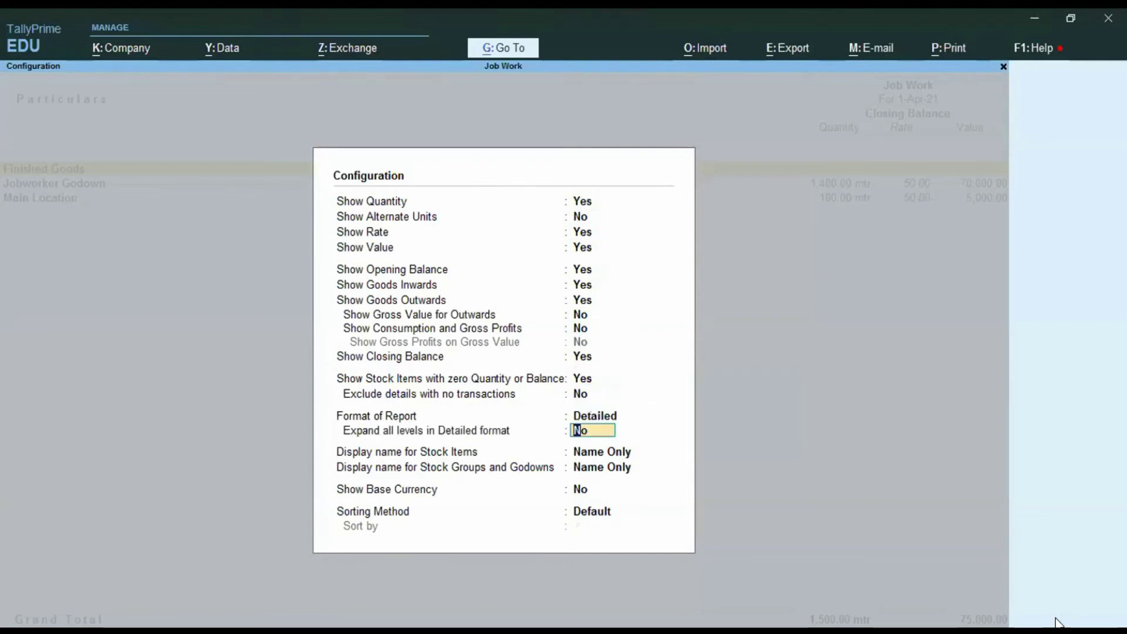
{"action": "type", "text": "y"}
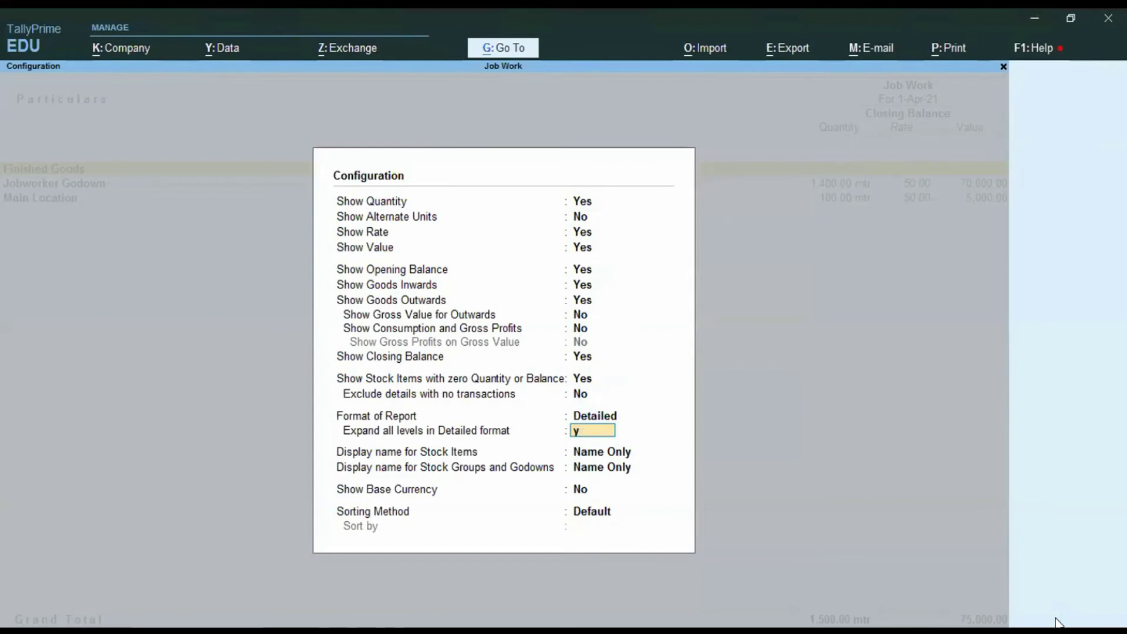
{"action": "key", "text": "Return"}
{"action": "key", "text": "Return"}
{"action": "key", "text": "Return"}
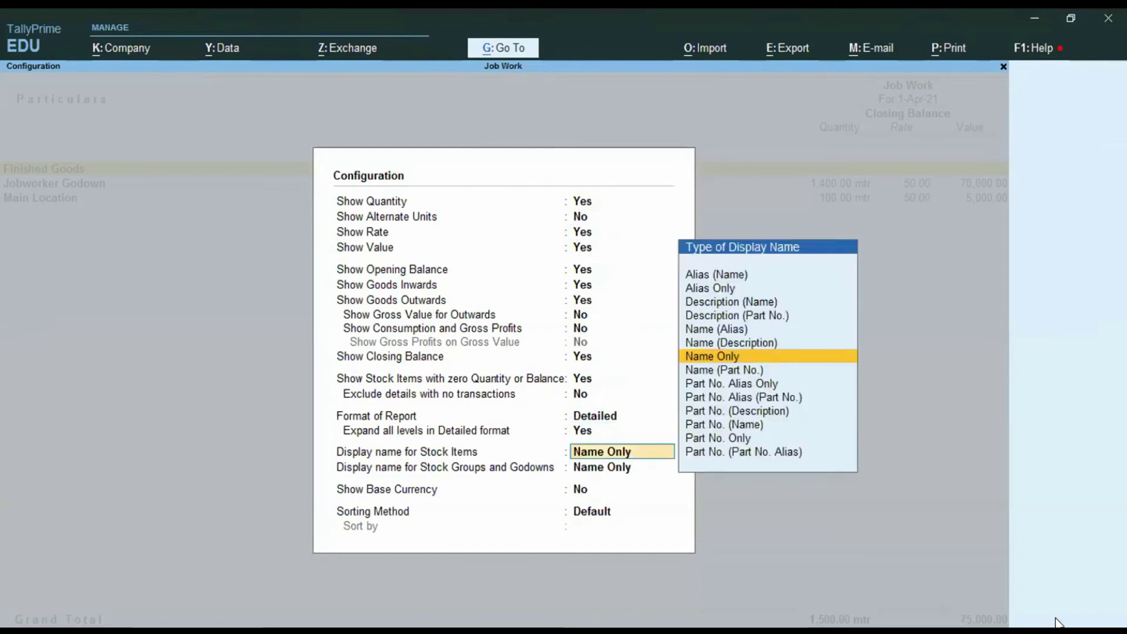
{"action": "key", "text": "Return"}
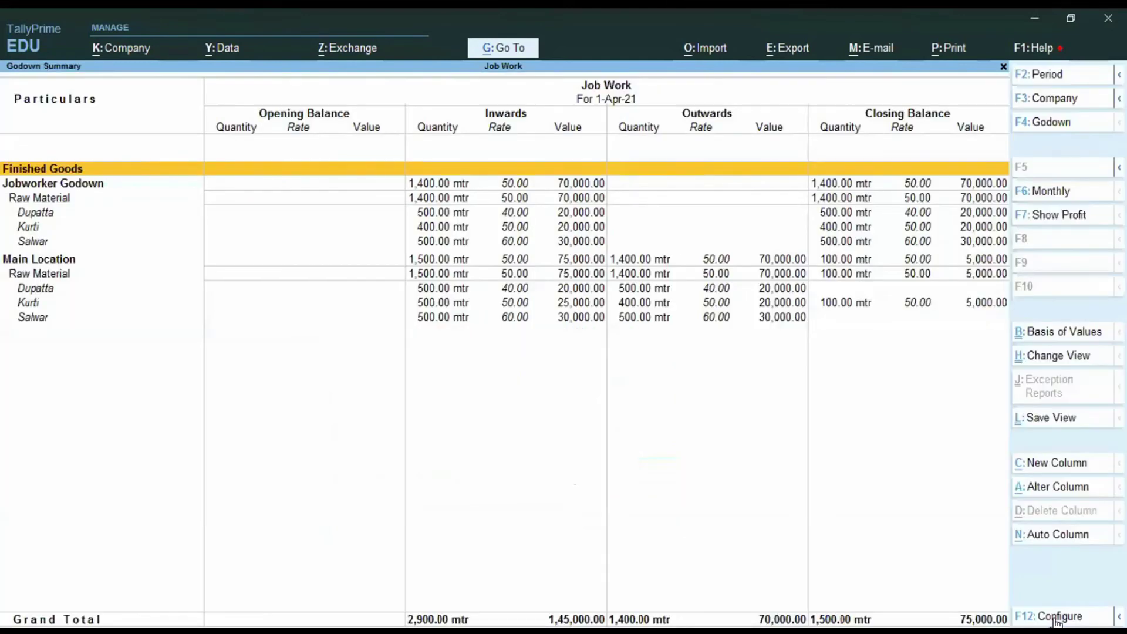
- Examine the inwards, outwards and closing balance of Dupatta, Kurti and Salwar at the Main Location
{"action": "left_click", "coordinate": [32, 263]}
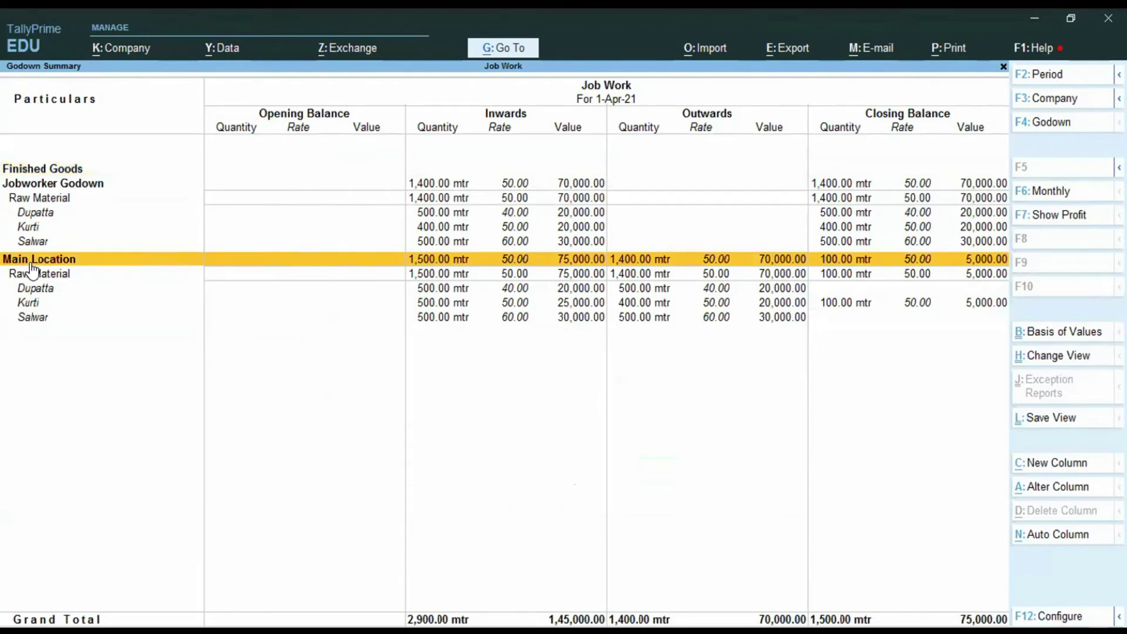
{"action": "key", "text": "Down"}
{"action": "key", "text": "Down"}
{"action": "key", "text": "Down"}
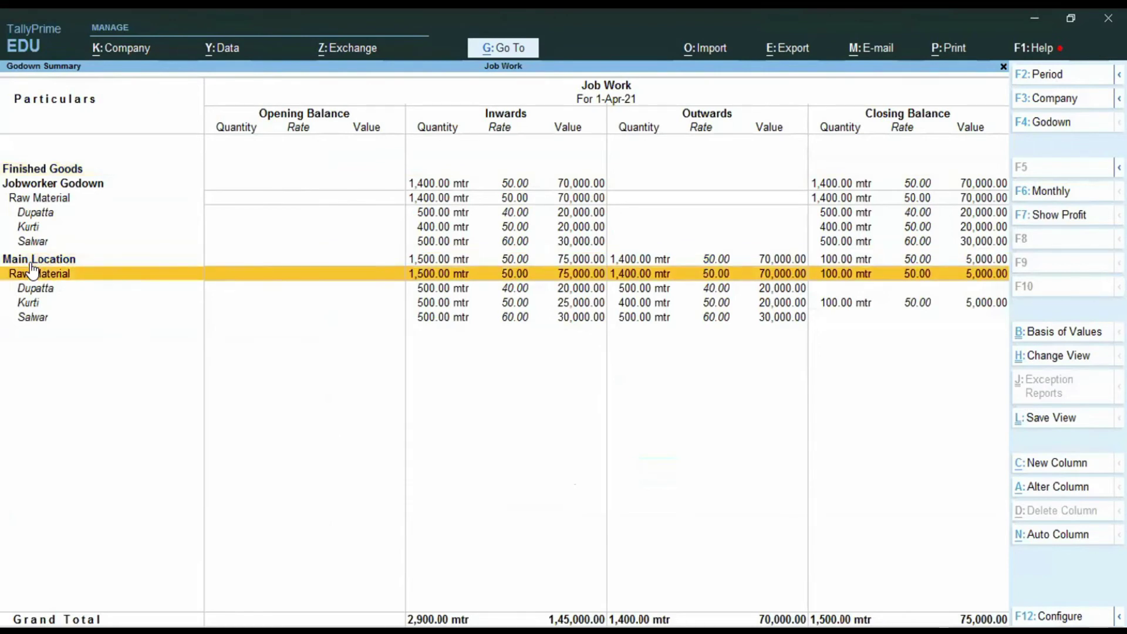
{"action": "key", "text": "Down"}
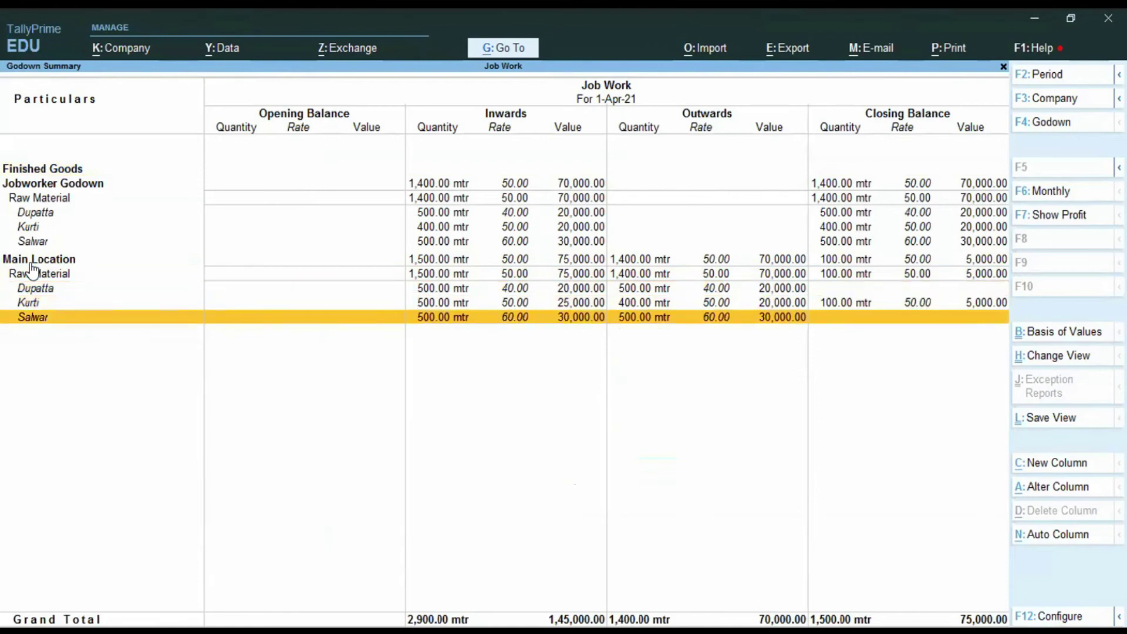
{"action": "key", "text": "Up"}
{"action": "key", "text": "Up"}
{"action": "key", "text": "Down"}
{"action": "key", "text": "Up"}
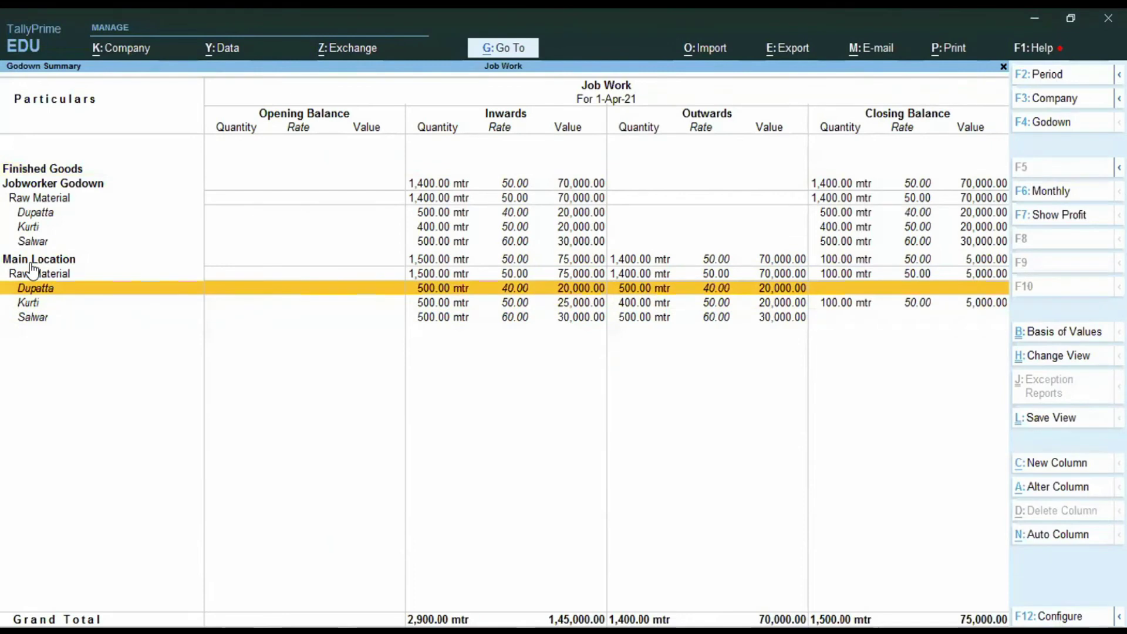
{"action": "key", "text": "Down"}
{"action": "key", "text": "Down"}
{"action": "key", "text": "Up"}
{"action": "left_click", "coordinate": [32, 273]}
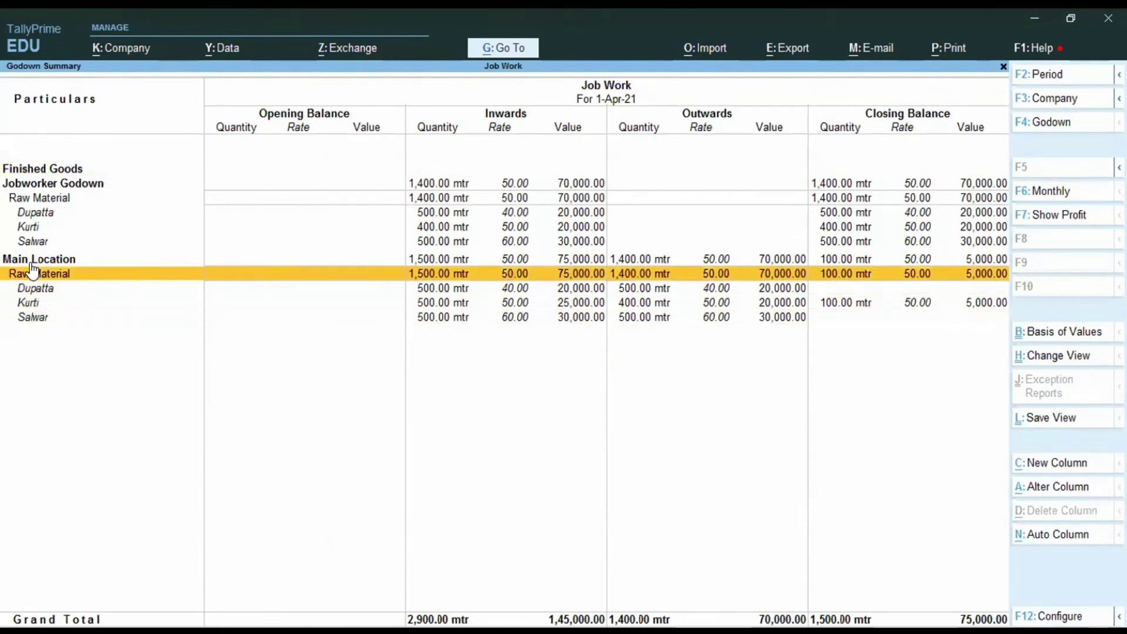
{"action": "key", "text": "Down"}
{"action": "key", "text": "Down"}
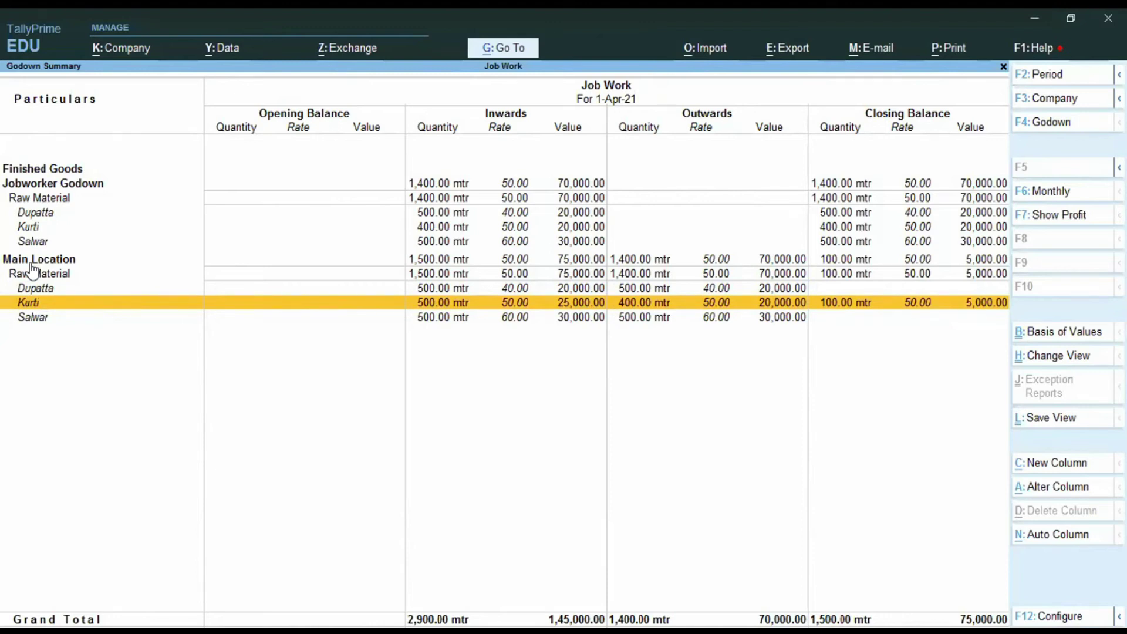
- Examine the inwards and closing balance of the raw materials held in the Jobworker Godown
{"action": "key", "text": "Up"}
{"action": "key", "text": "Up"}
{"action": "key", "text": "Up"}
{"action": "key", "text": "Up"}
{"action": "key", "text": "Up"}
{"action": "key", "text": "Up"}
{"action": "key", "text": "Up"}
{"action": "key", "text": "Up"}
{"action": "key", "text": "Down"}
{"action": "key", "text": "Down"}
{"action": "key", "text": "Down"}
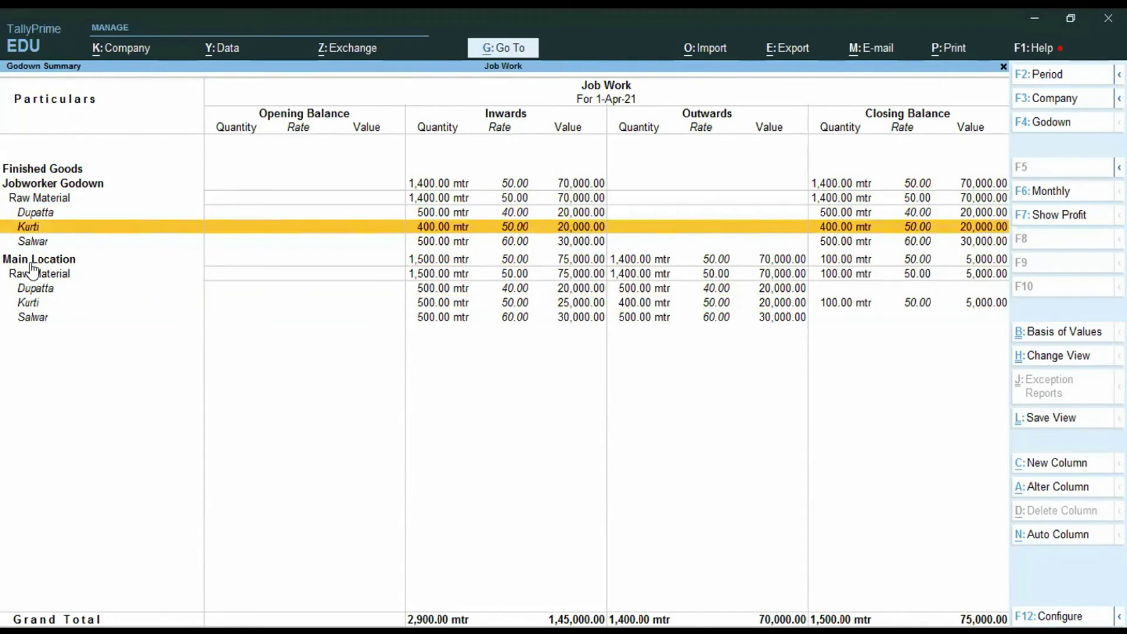
{"action": "key", "text": "Up"}
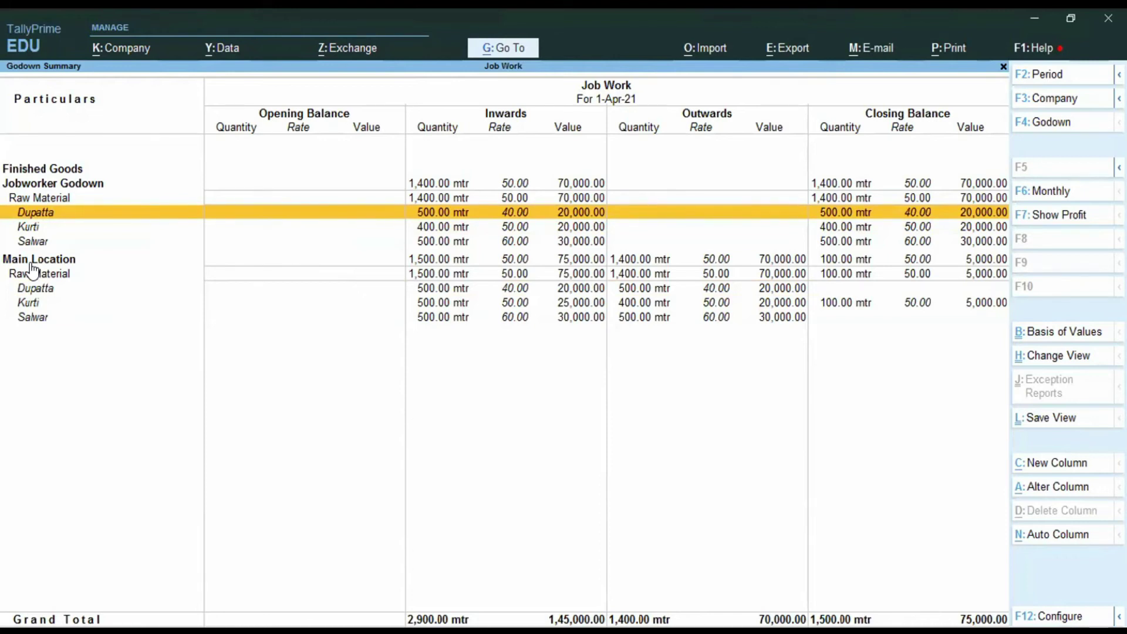
- Close the Godown Summary and leave the inventory reports to return to the Gateway of Tally
{"action": "key", "text": "Escape"}
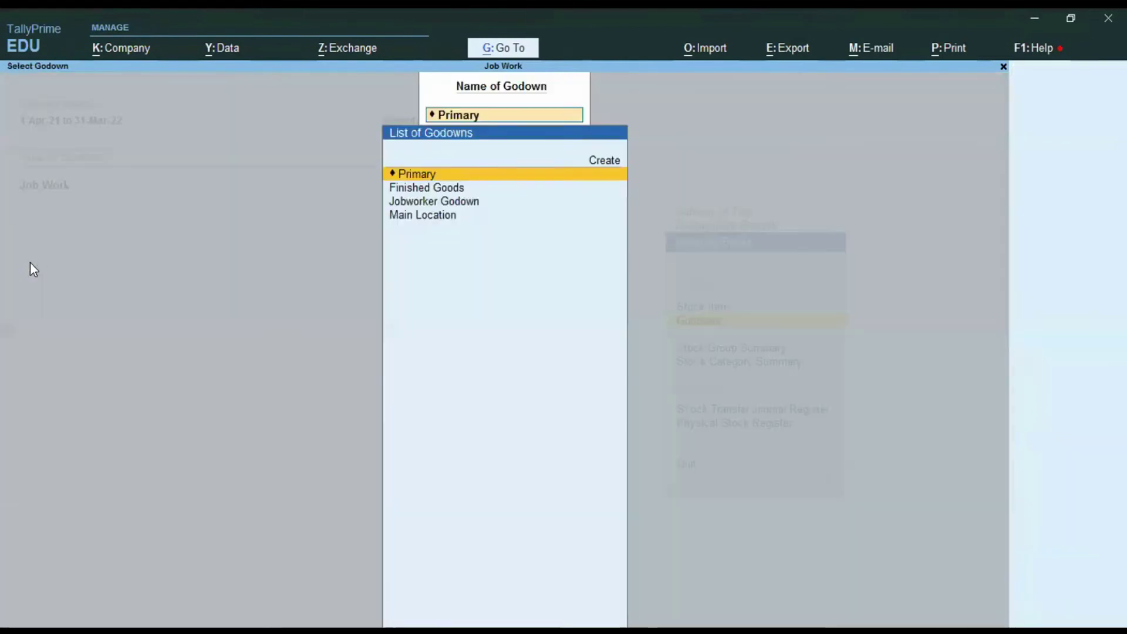
{"action": "key", "text": "Escape"}
{"action": "key", "text": "Escape"}
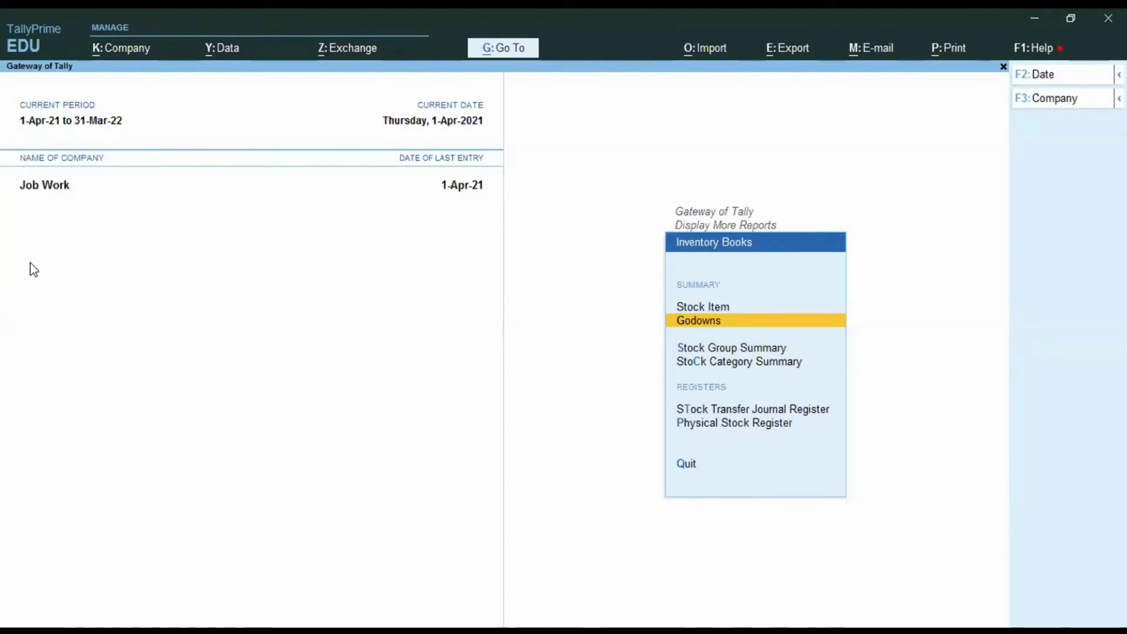
{"action": "key", "text": "Return"}
{"action": "key", "text": "Escape"}
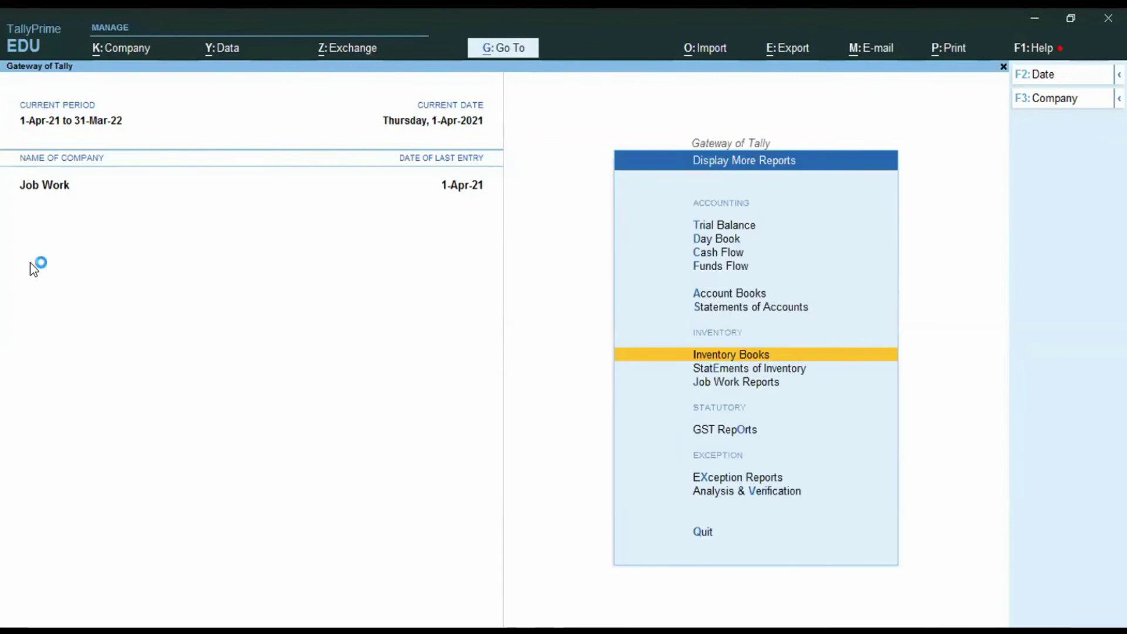
{"action": "key", "text": "Escape"}
- Open voucher creation and change the voucher type to Material In
{"action": "key", "text": "Up"}
{"action": "key", "text": "Up"}
{"action": "key", "text": "Up"}
{"action": "key", "text": "Up"}
{"action": "key", "text": "Up"}
{"action": "key", "text": "Up"}
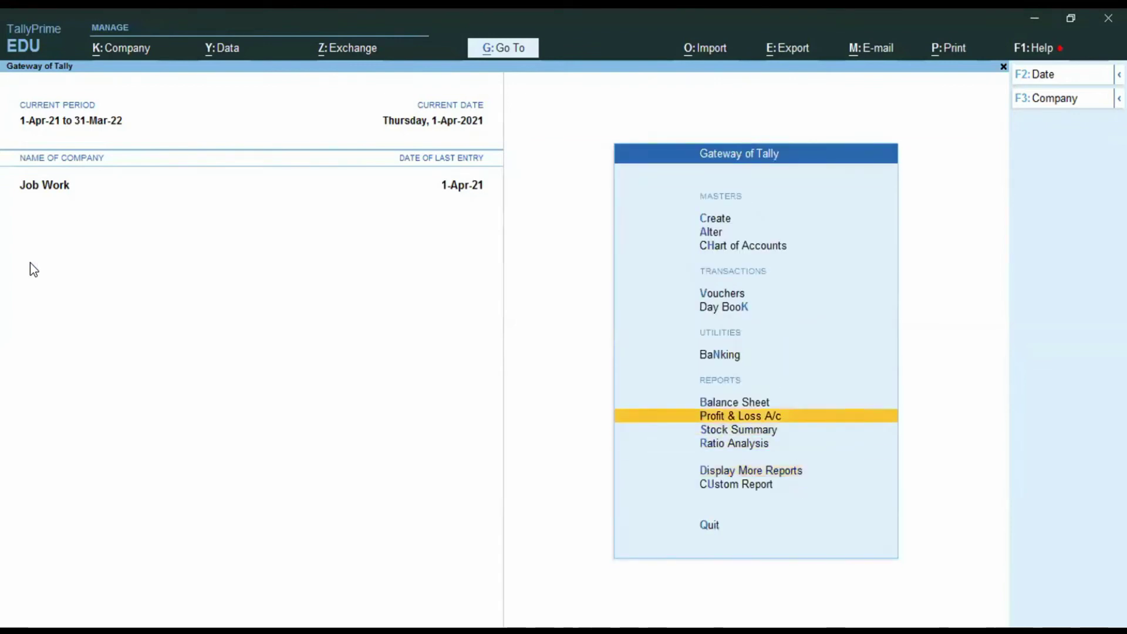
{"action": "key", "text": "Up"}
{"action": "key", "text": "Return"}
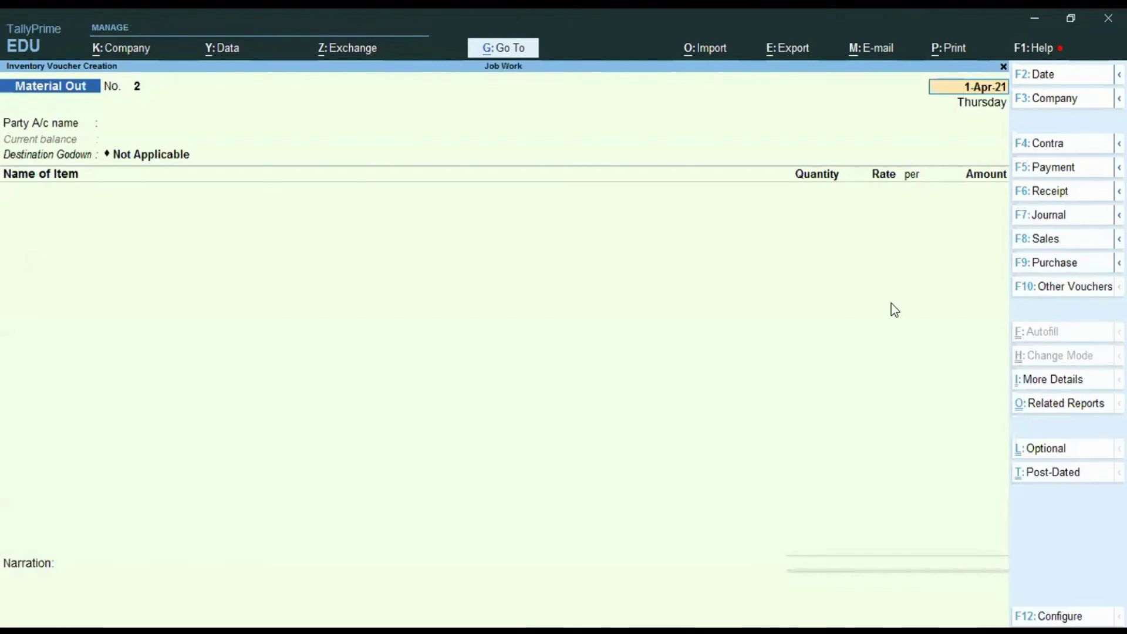
{"action": "left_click", "coordinate": [1044, 286]}
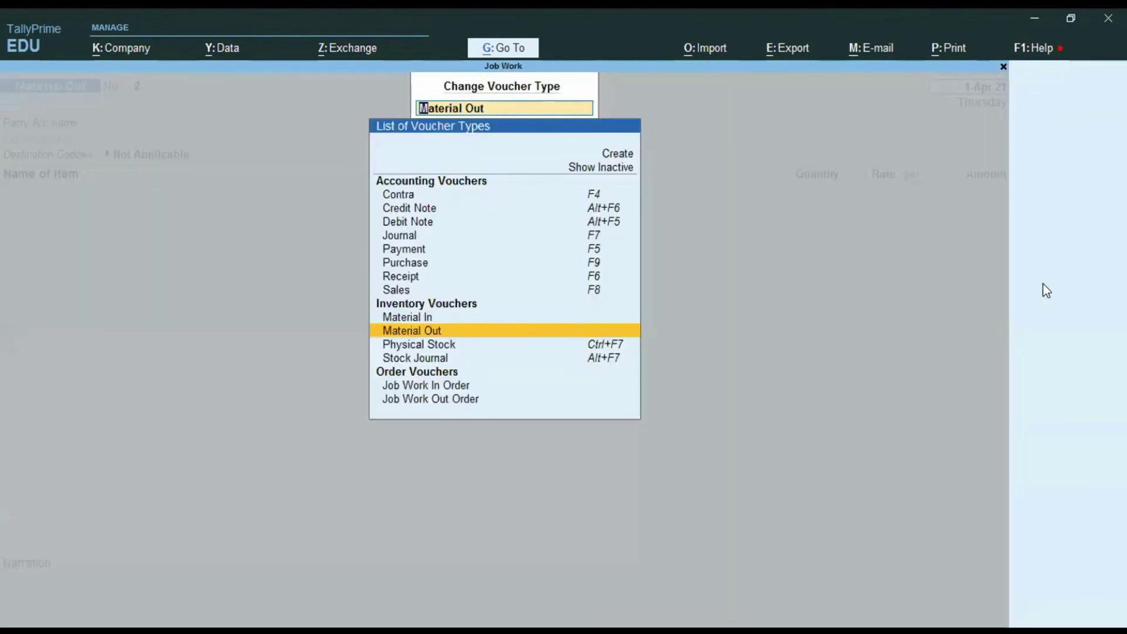
{"action": "key", "text": "Up"}
{"action": "key", "text": "Return"}
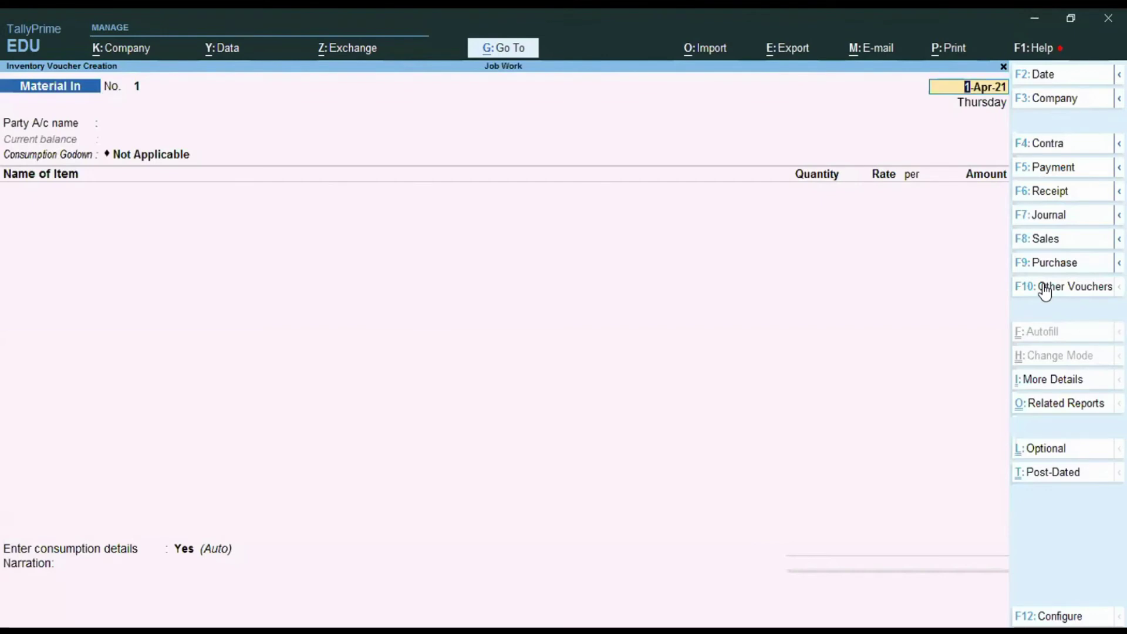
- Keep the voucher date of 1-Apr-21 and select Job Worker as the party account
{"action": "key", "text": "Return"}
{"action": "key", "text": "Down"}
{"action": "key", "text": "Down"}
{"action": "key", "text": "Down"}
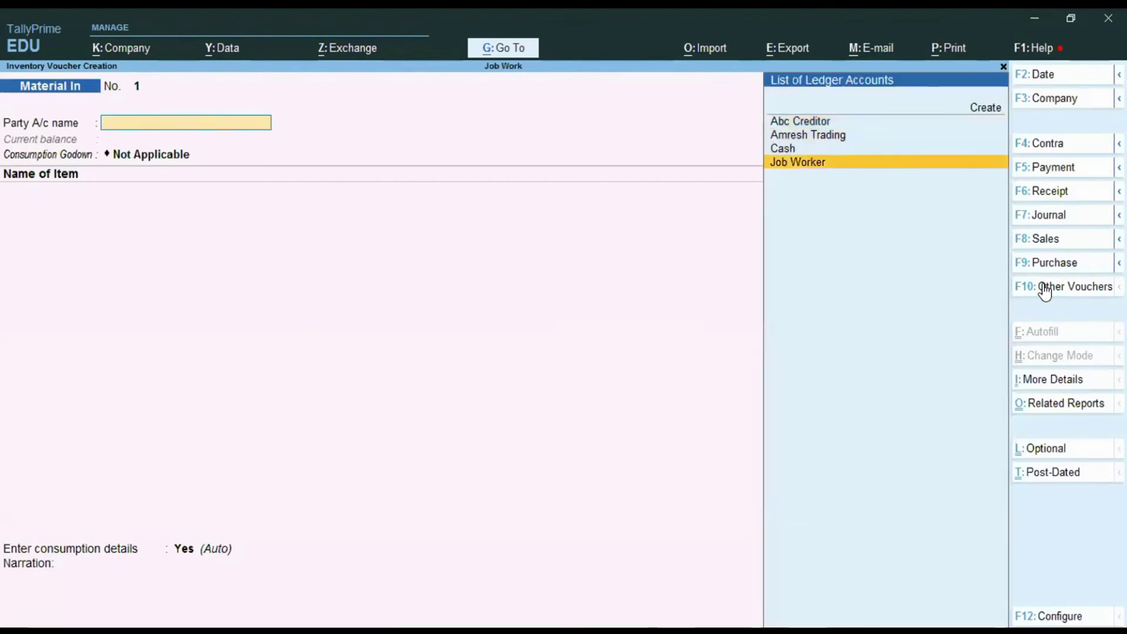
{"action": "key", "text": "Return"}
- Link the voucher to Material Receipt Order 1 and accept the remaining document and party details as they are
{"action": "key", "text": "Down"}
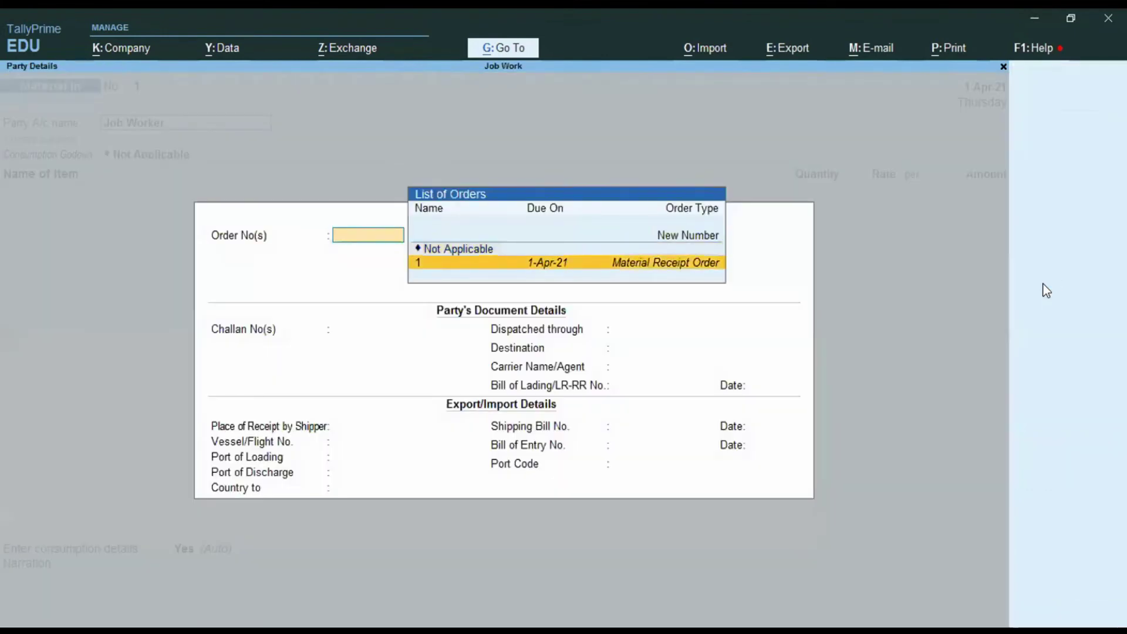
{"action": "key", "text": "Return"}
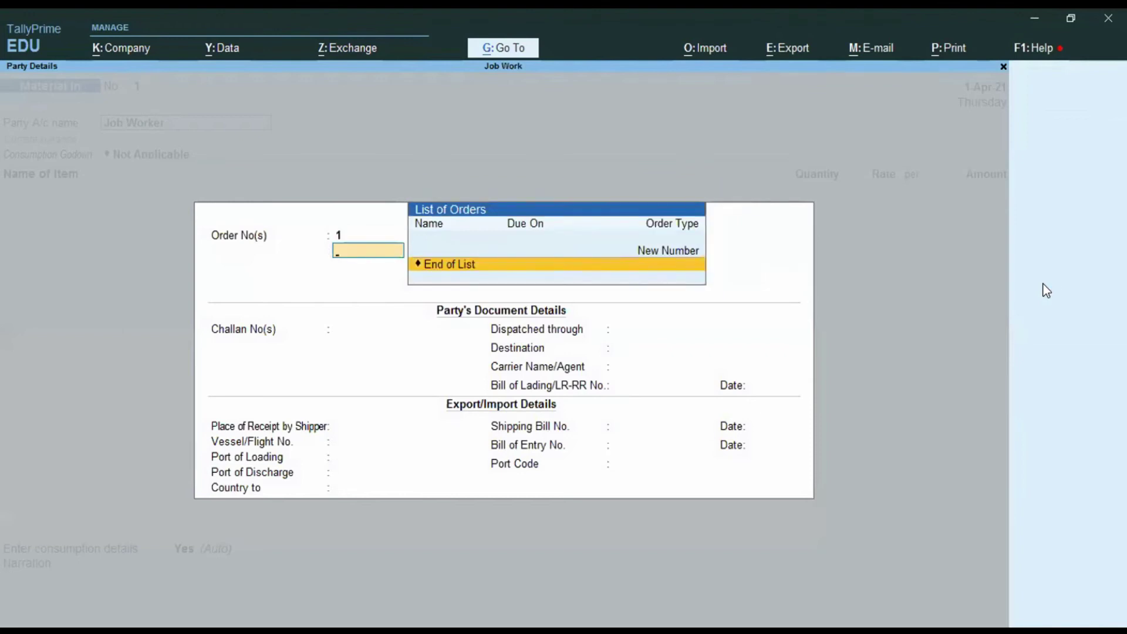
{"action": "key", "text": "Return"}
{"action": "key", "text": "Return"}
{"action": "key", "text": "Return"}
{"action": "key", "text": "Return"}
{"action": "key", "text": "Return"}
{"action": "key", "text": "Return"}
{"action": "key", "text": "Return"}
{"action": "key", "text": "Return"}
{"action": "key", "text": "Return"}
{"action": "key", "text": "Return"}
{"action": "key", "text": "Return"}
{"action": "key", "text": "Return"}
{"action": "key", "text": "Return"}
{"action": "key", "text": "Return"}
{"action": "key", "text": "Return"}
{"action": "key", "text": "Return"}
{"action": "key", "text": "Return"}
{"action": "key", "text": "Return"}
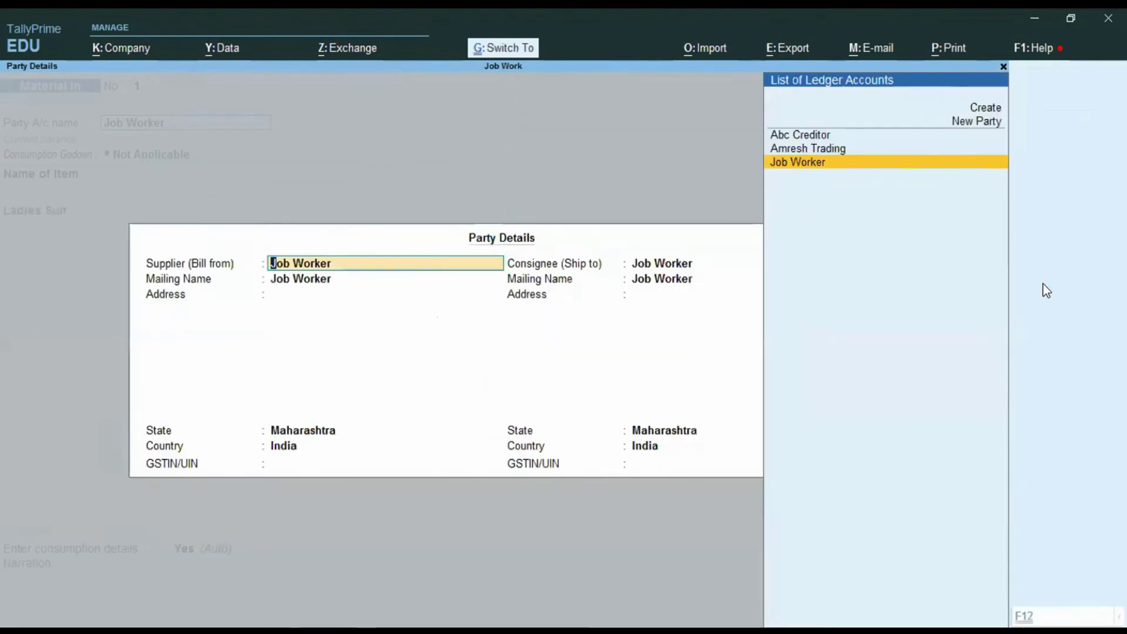
{"action": "key", "text": "ctrl+a"}
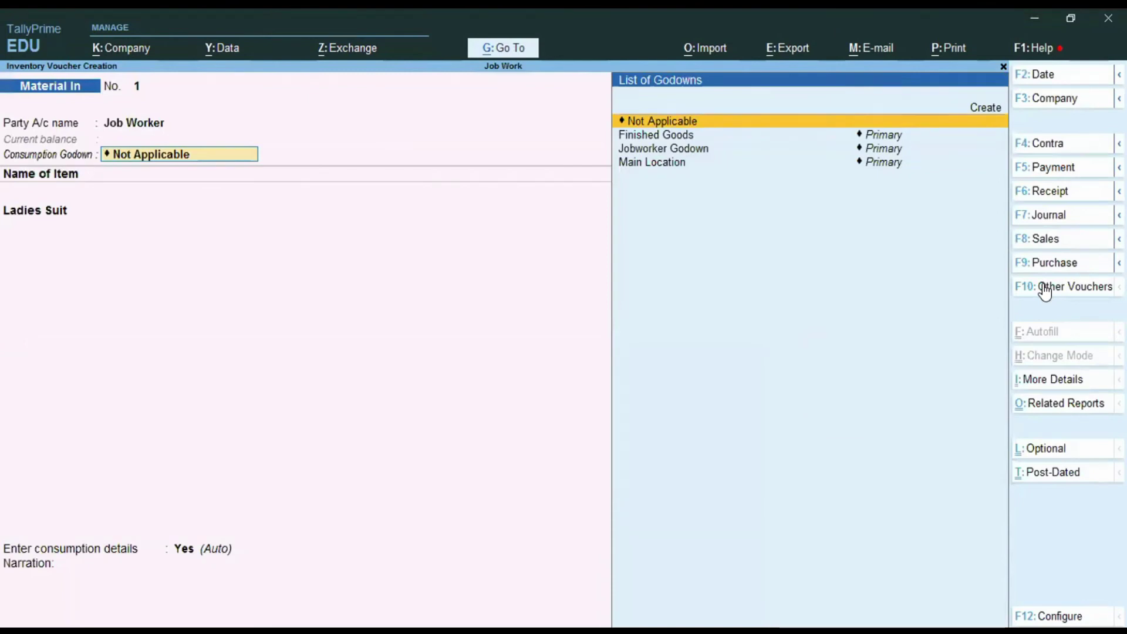
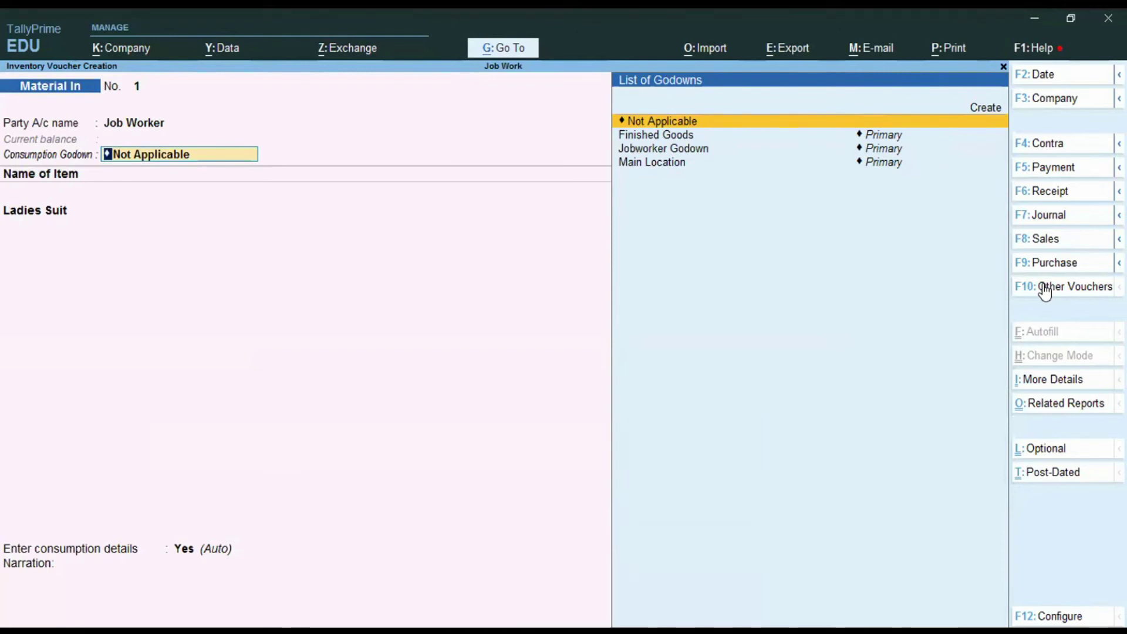
- Set the consumption godown to Jobworker Godown
{"action": "key", "text": "Down"}
{"action": "key", "text": "Down"}
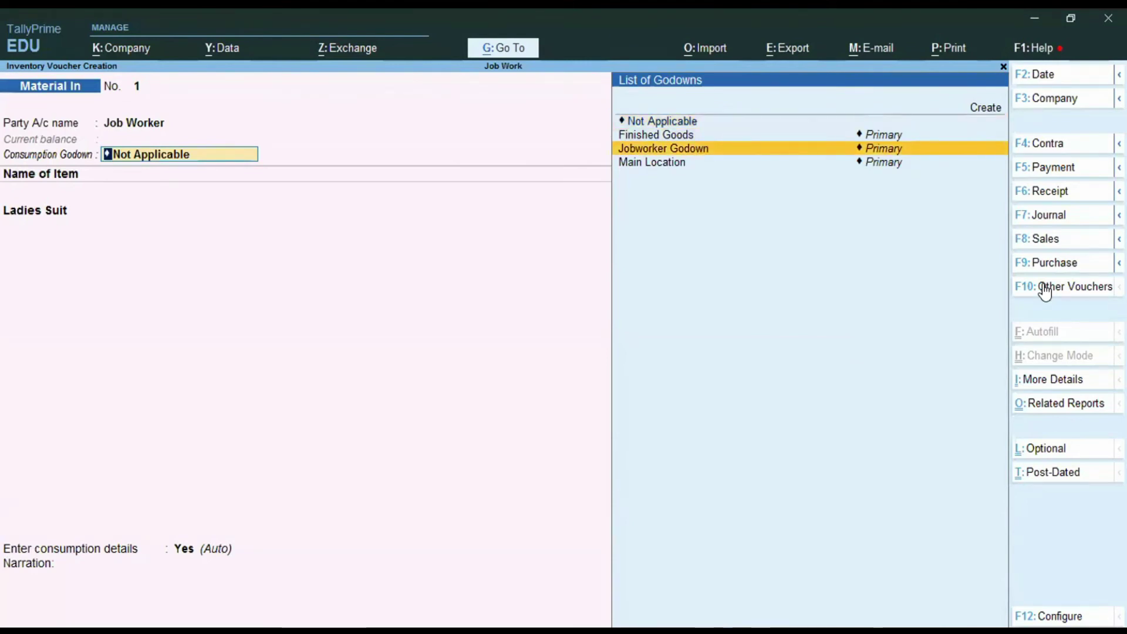
{"action": "key", "text": "Return"}
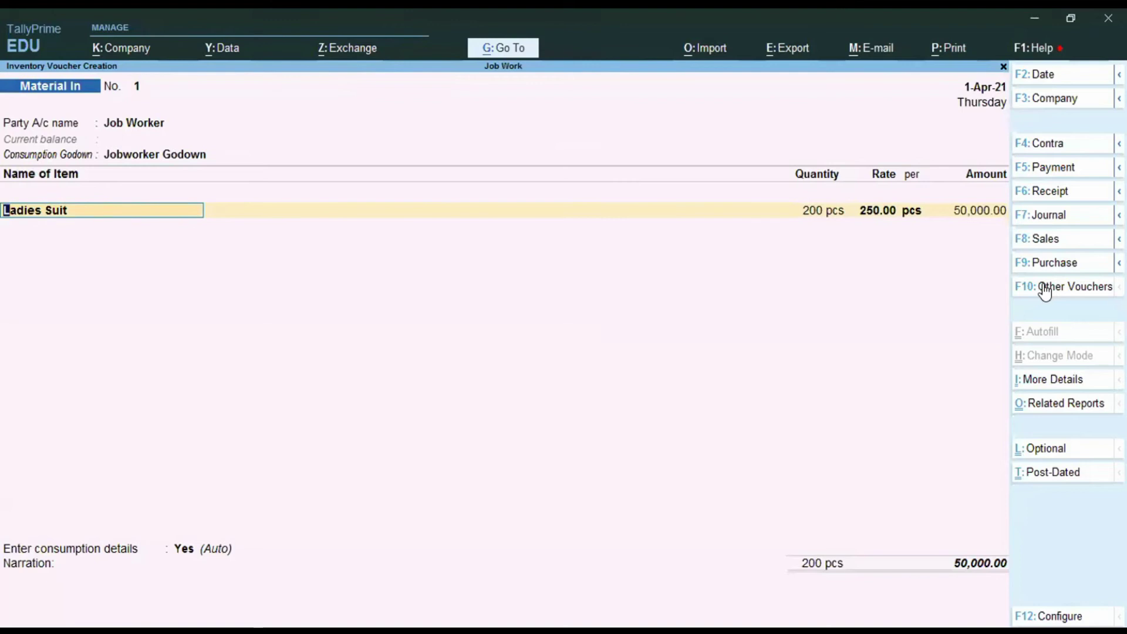
- Open the Ladies Suit item allocations and choose Bom as its BoM, keeping Consider as Scrap at No
{"action": "key", "text": "Return"}
{"action": "key", "text": "Return"}
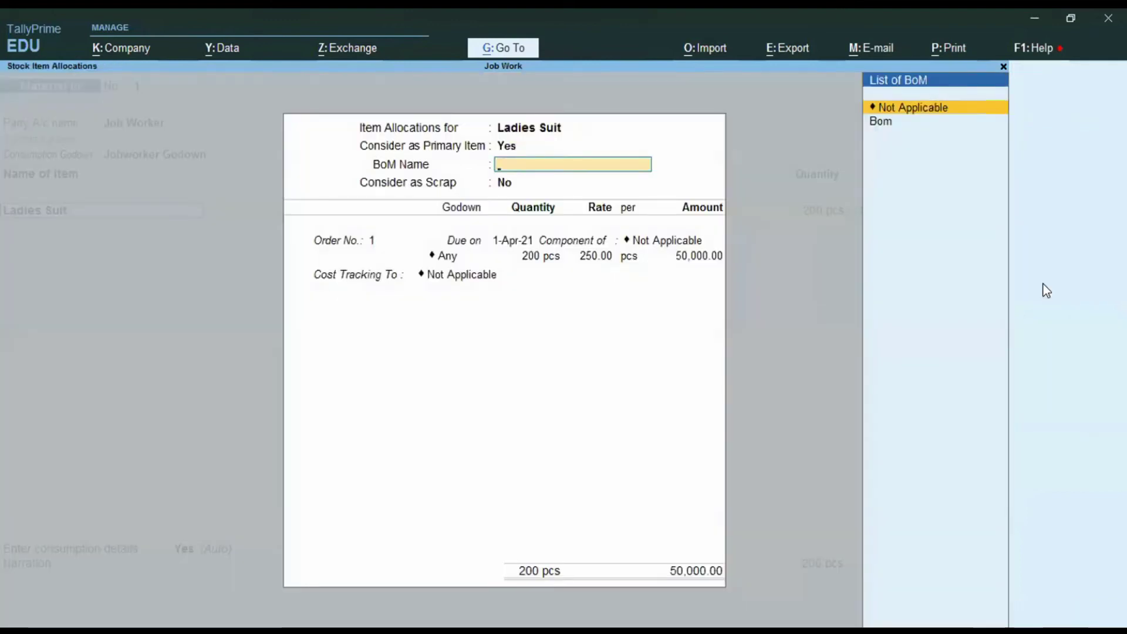
{"action": "key", "text": "Down"}
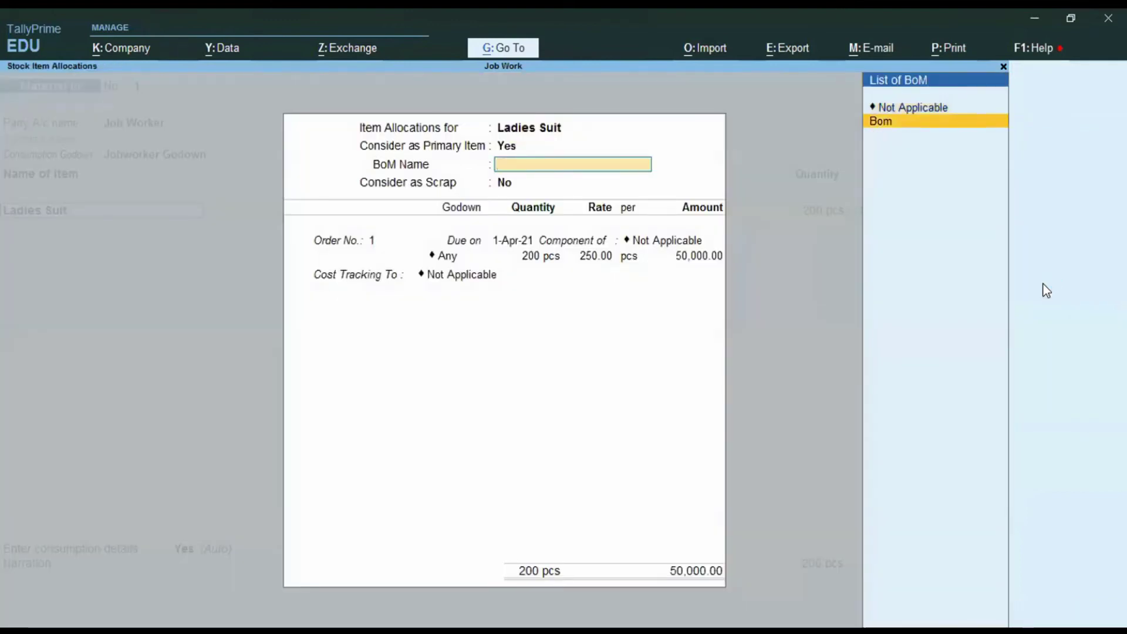
{"action": "key", "text": "Return"}
{"action": "key", "text": "Return"}
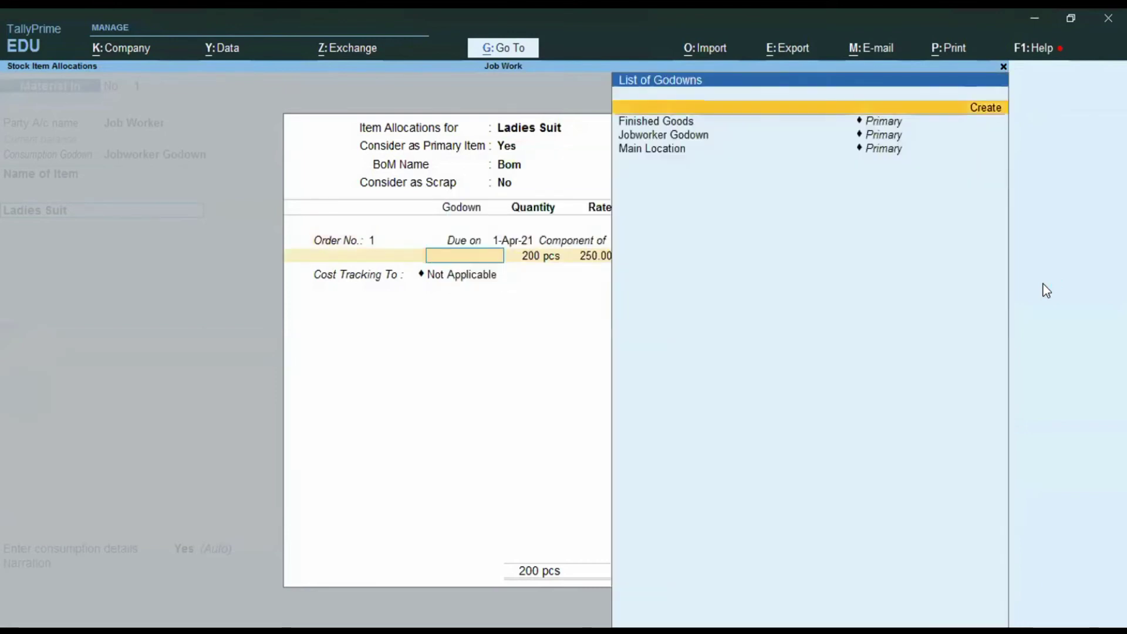
- Allocate 100 pcs of Ladies Suit to the Finished Goods godown, keeping the rate, and accept the item allocation
{"action": "key", "text": "Down"}
{"action": "key", "text": "Return"}
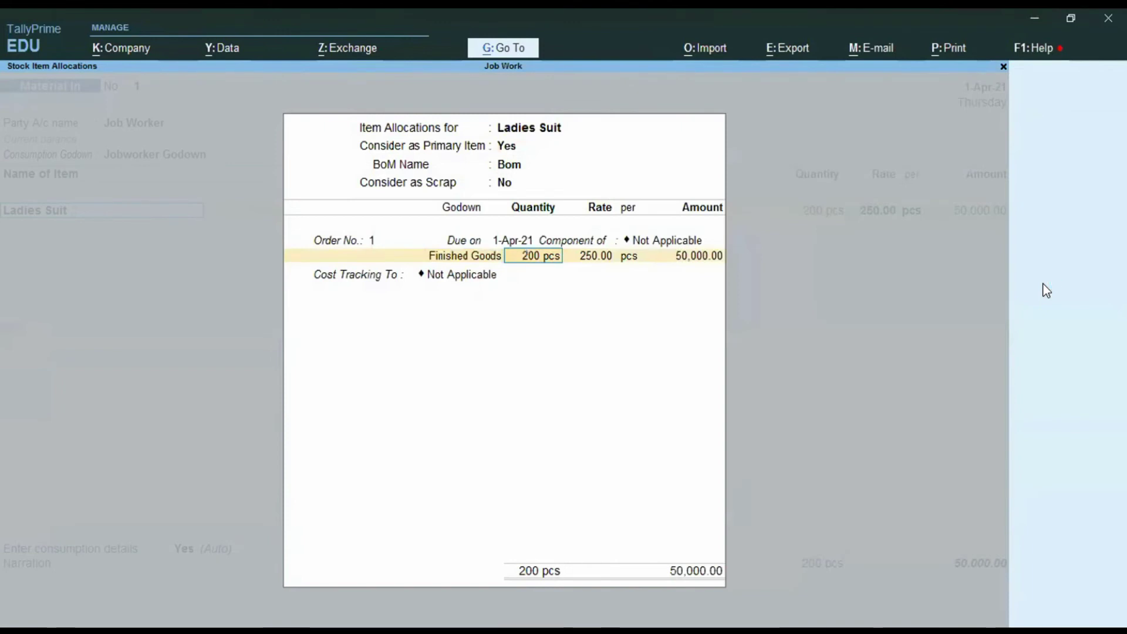
{"action": "type", "text": "100"}
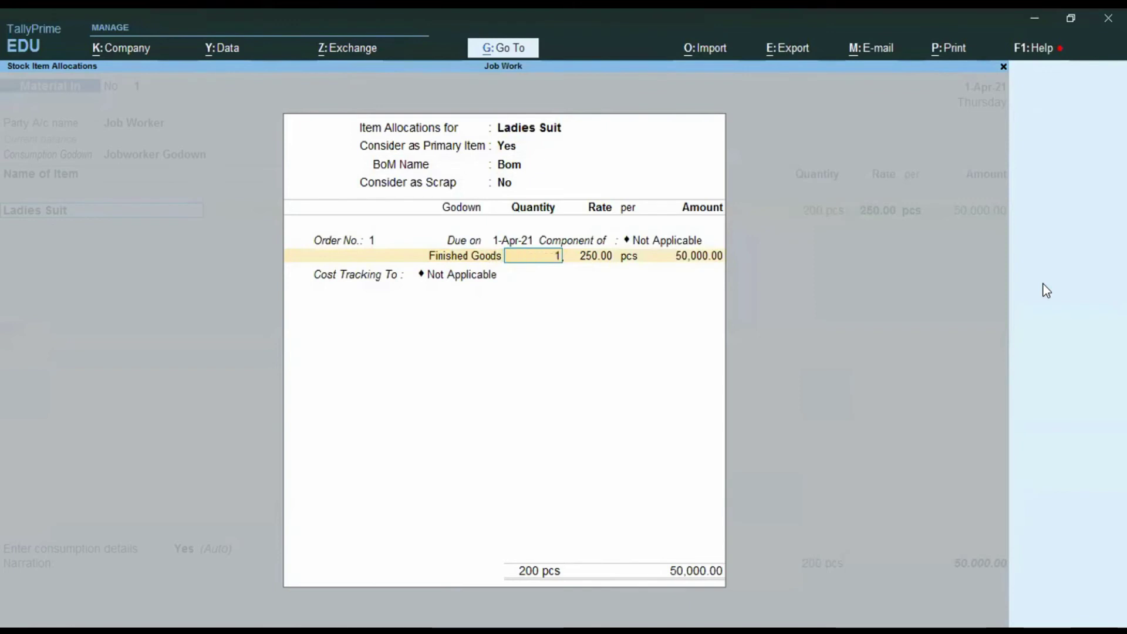
{"action": "key", "text": "Return"}
{"action": "key", "text": "Return"}
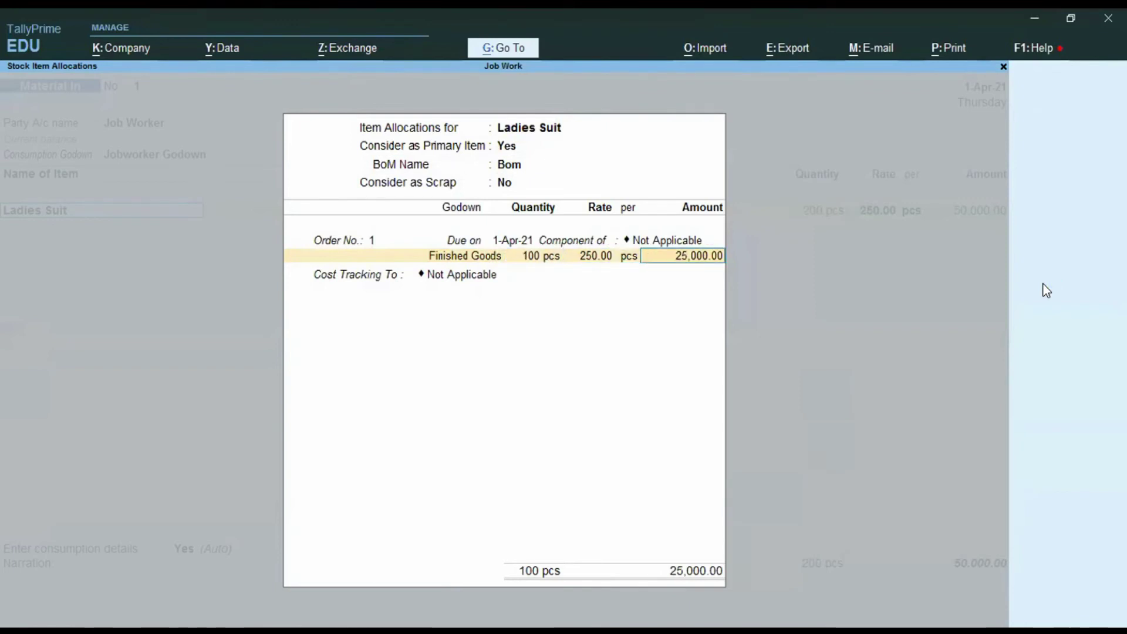
{"action": "key", "text": "Return"}
{"action": "key", "text": "Return"}
{"action": "key", "text": "Return"}
{"action": "key", "text": "Return"}
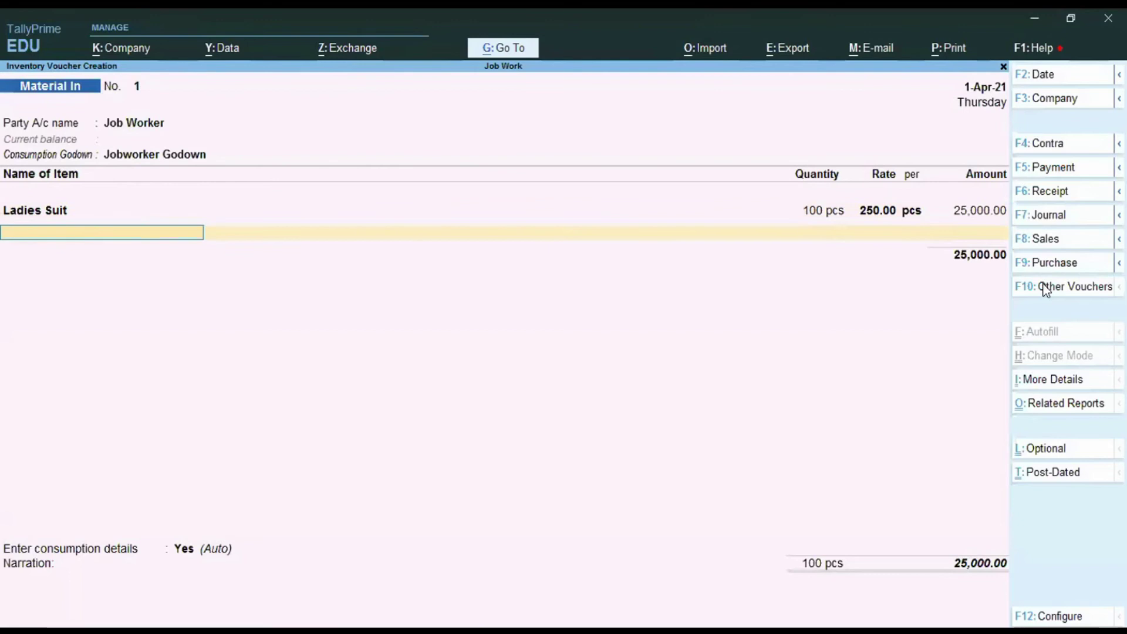
- End the item list with no narration and decline acceptance so the voucher stays open for checking
{"action": "key", "text": "Return"}
{"action": "key", "text": "Return"}
{"action": "key", "text": "Return"}
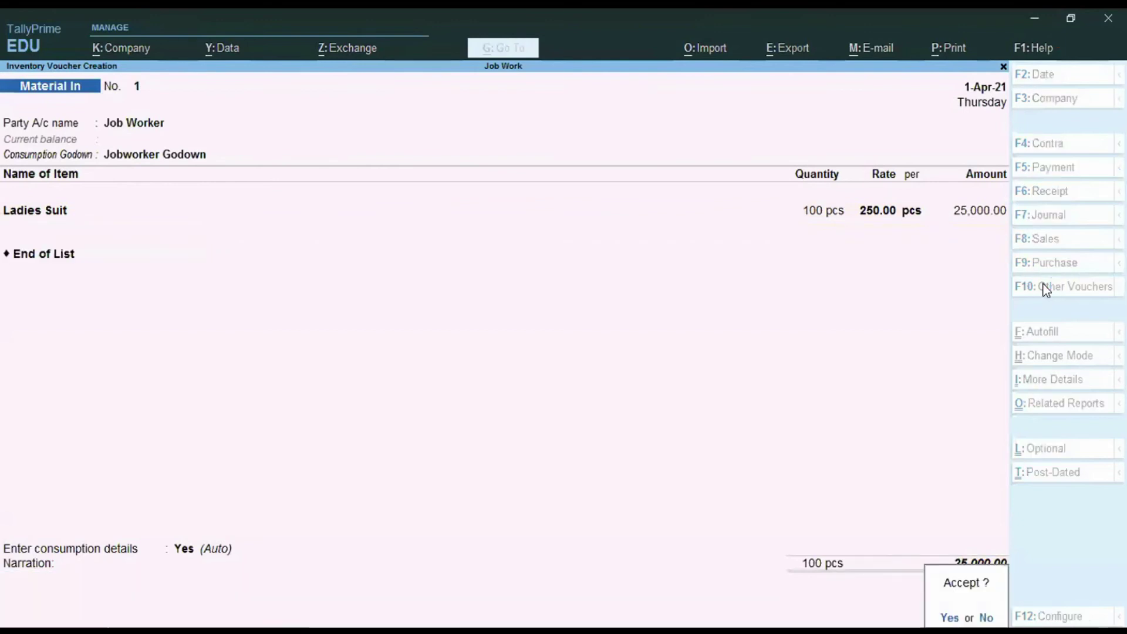
{"action": "key", "text": "n"}
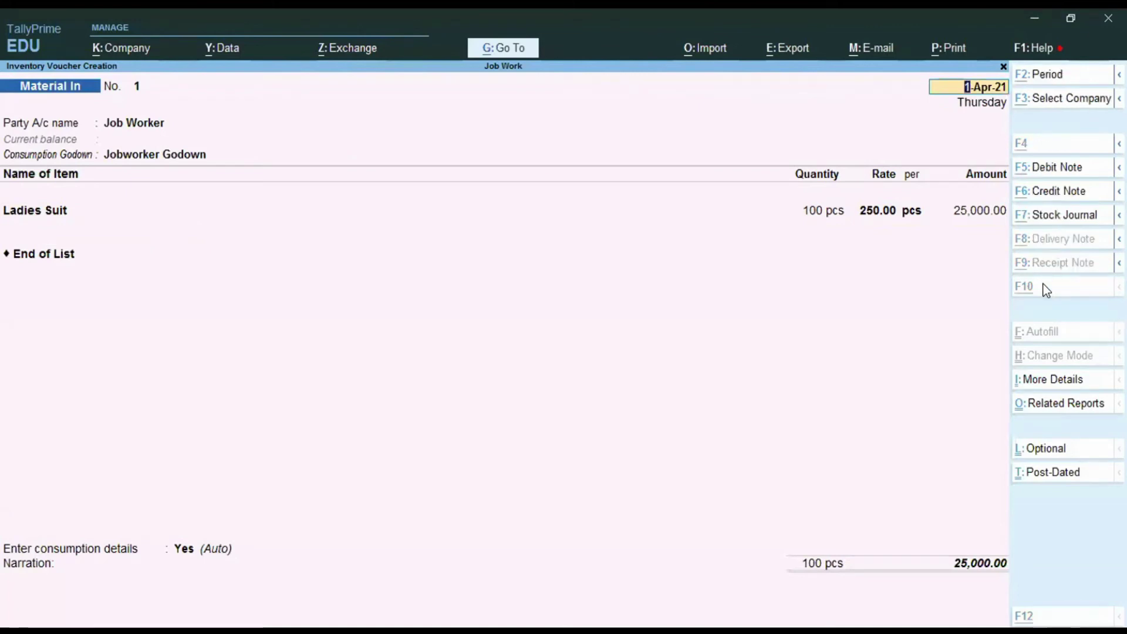
- Preview the Material In voucher's printout, examine its party, goods, quantity and amount details, and close the preview
{"action": "key", "text": "alt+p"}
{"action": "key", "text": "Return"}
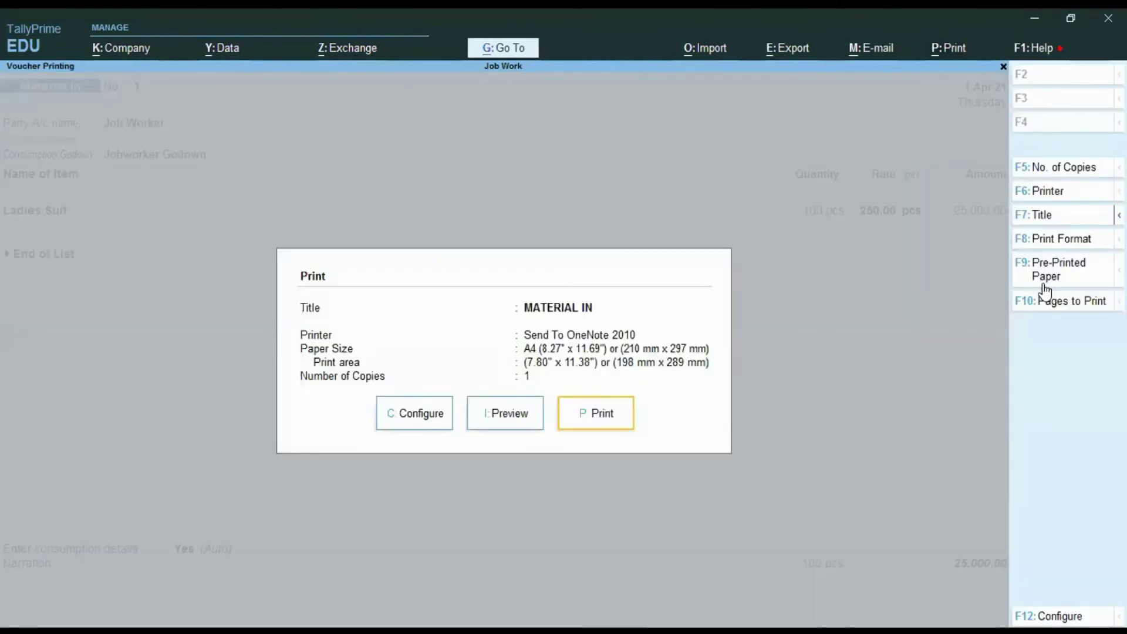
{"action": "key", "text": "i"}
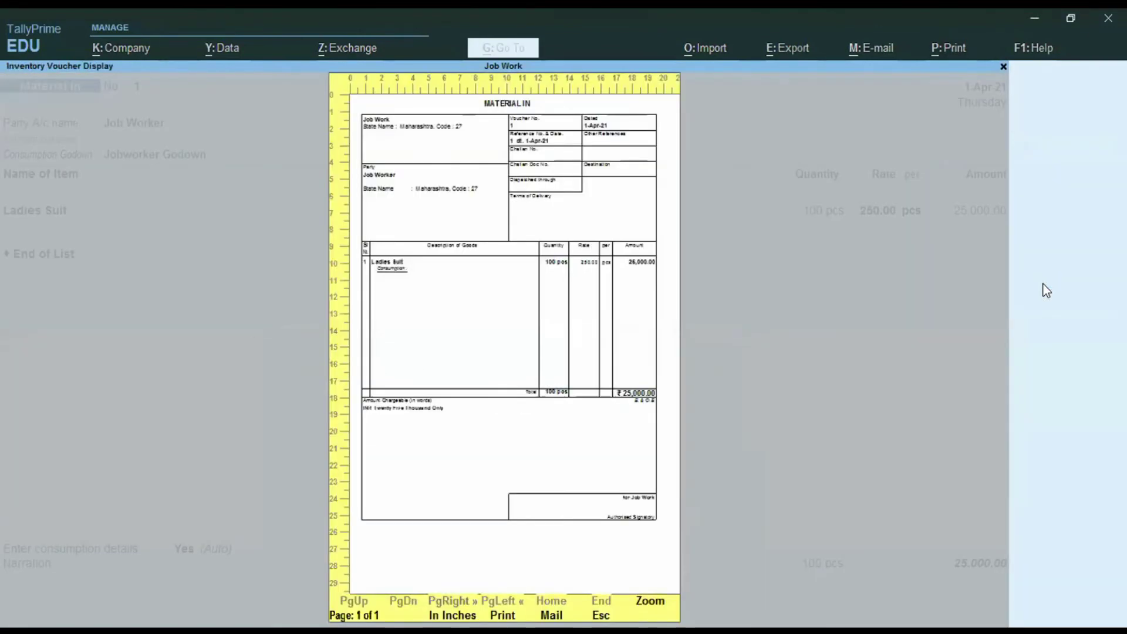
{"action": "key", "text": "Return"}
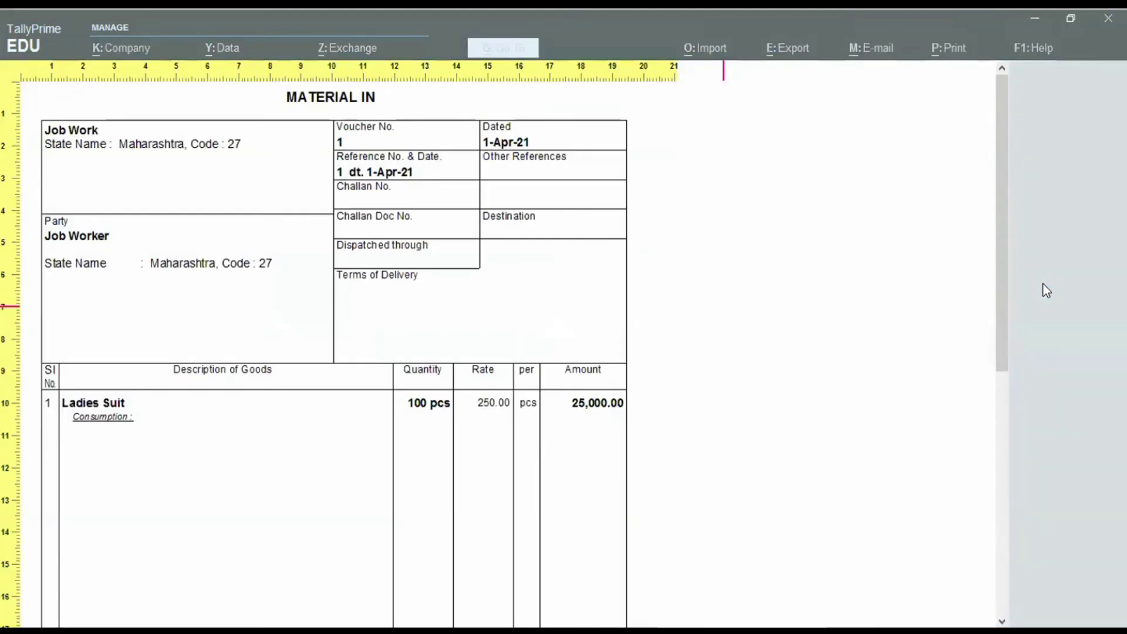
{"action": "key", "text": "Down"}
{"action": "key", "text": "Down"}
{"action": "key", "text": "Down"}
{"action": "key", "text": "Down"}
{"action": "key", "text": "Down"}
{"action": "key", "text": "Down"}
{"action": "key", "text": "Down"}
{"action": "key", "text": "Down"}
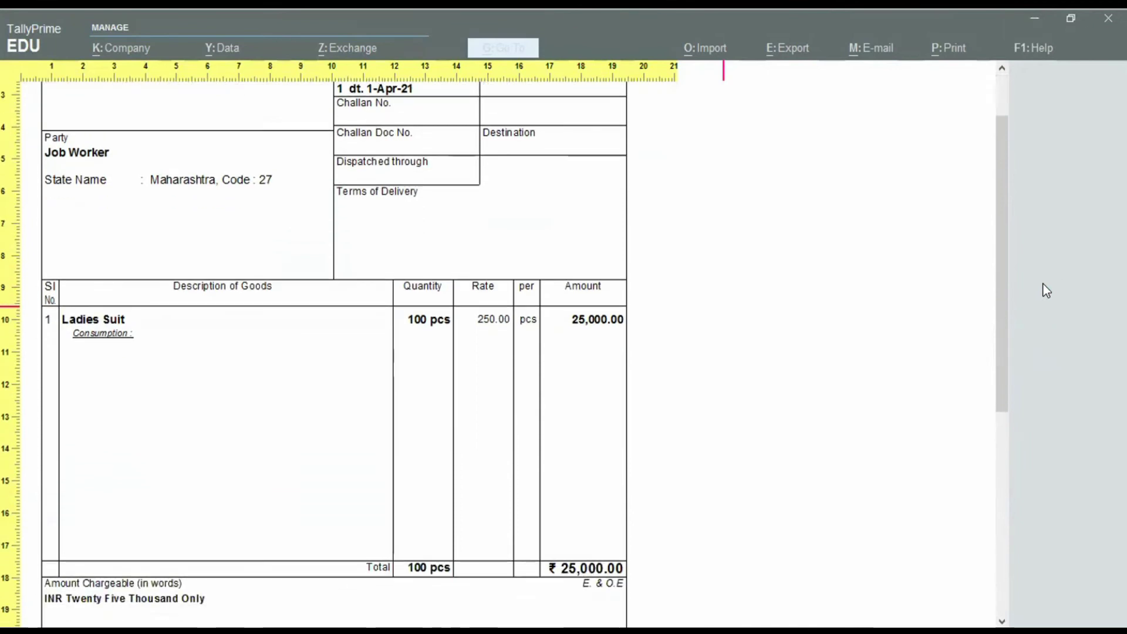
{"action": "key", "text": "Down"}
{"action": "key", "text": "Down"}
{"action": "key", "text": "Down"}
{"action": "key", "text": "Down"}
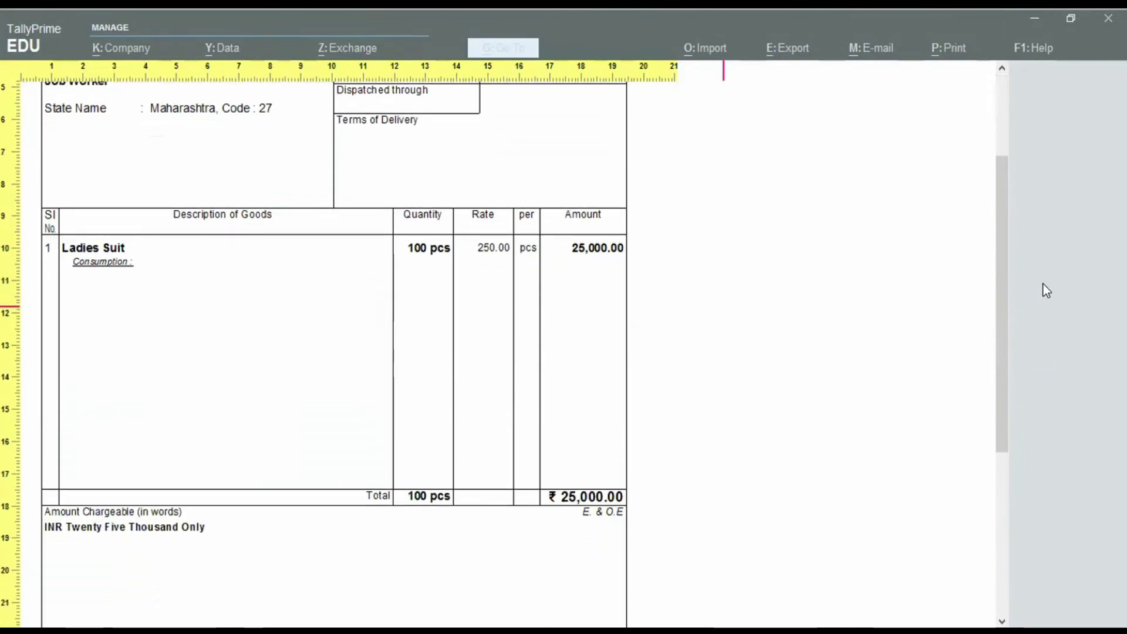
{"action": "key", "text": "Return"}
{"action": "key", "text": "Escape"}
{"action": "key", "text": "Escape"}
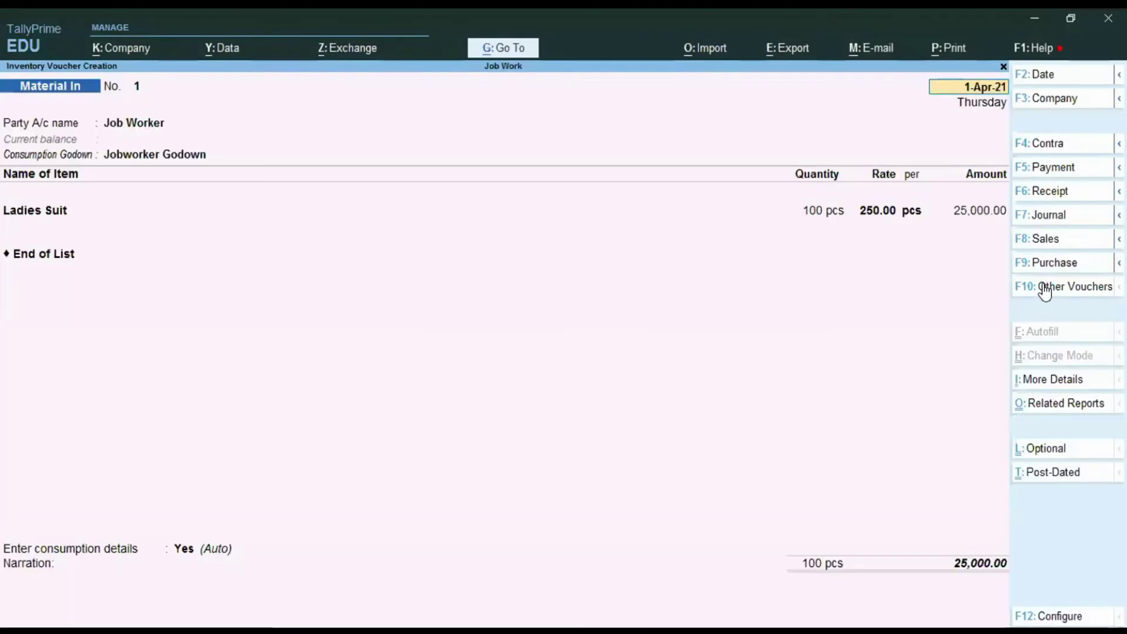
- Save the Material In voucher without a narration and leave voucher creation for the Gateway of Tally
{"action": "left_click", "coordinate": [151, 583]}
{"action": "key", "text": "Return"}
{"action": "key", "text": "Return"}
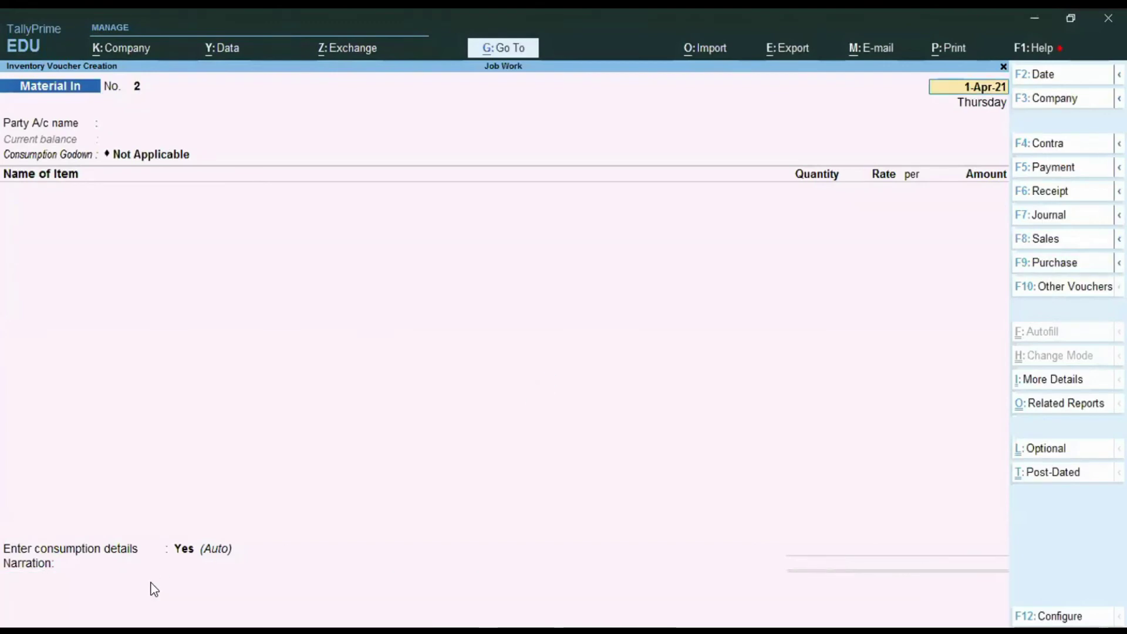
{"action": "key", "text": "BackSpace"}
{"action": "key", "text": "Escape"}
{"action": "key", "text": "Return"}
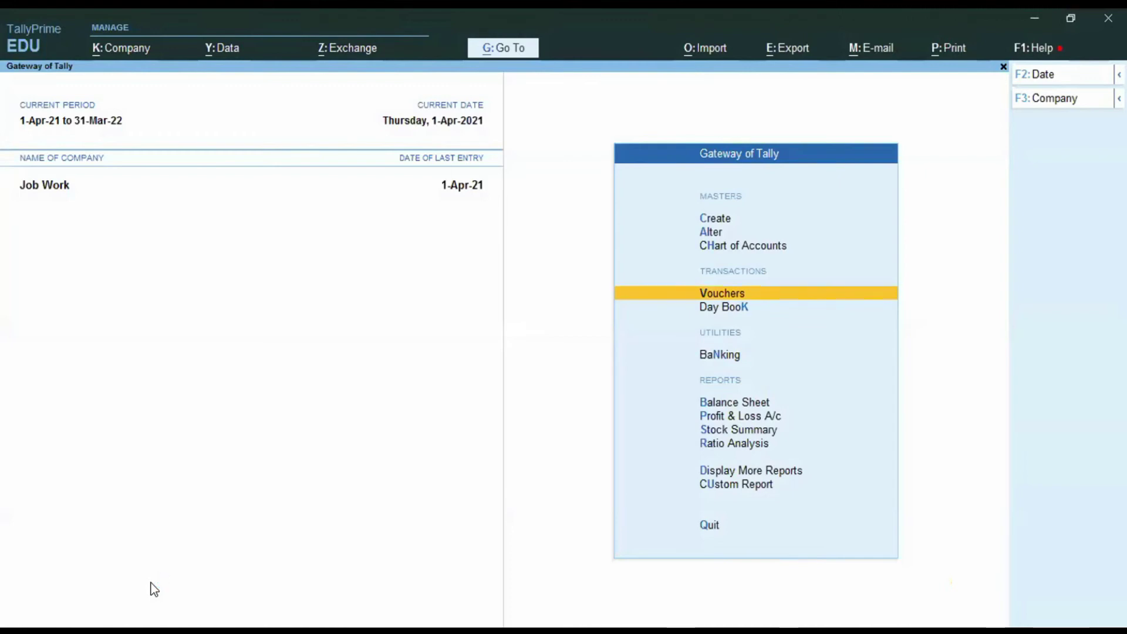
- Open the outstanding Orders report under Job Work Reports and switch it to Job Work Out orders
{"action": "key", "text": "i"}
{"action": "key", "text": "Down"}
{"action": "key", "text": "Down"}
{"action": "key", "text": "Down"}
{"action": "key", "text": "Down"}
{"action": "key", "text": "Down"}
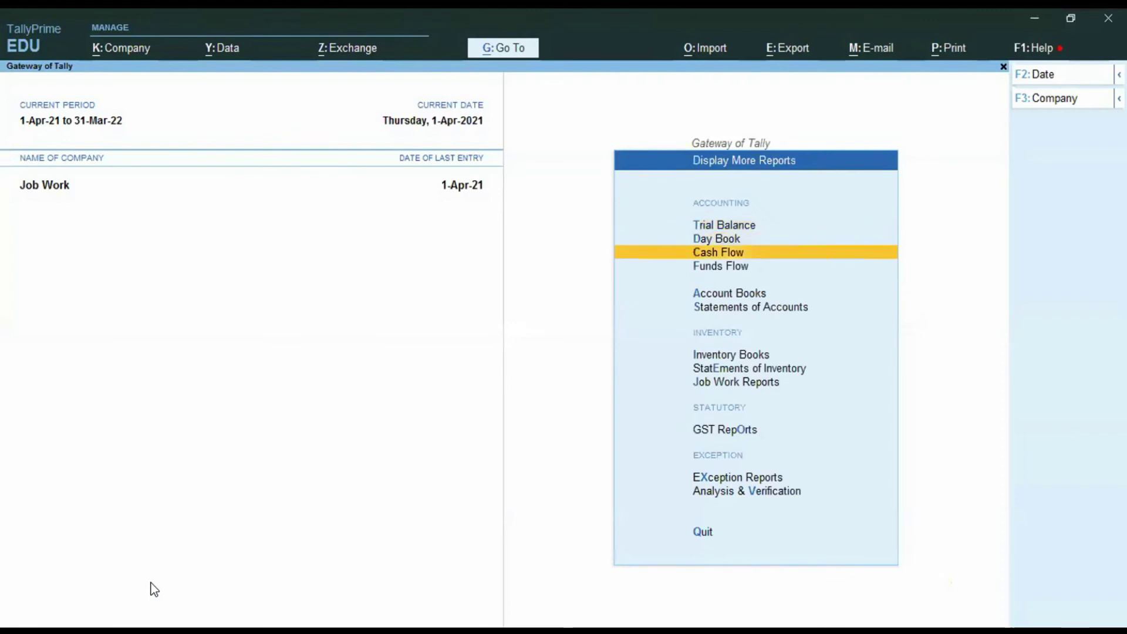
{"action": "key", "text": "Down"}
{"action": "key", "text": "Down"}
{"action": "key", "text": "Down"}
{"action": "key", "text": "Return"}
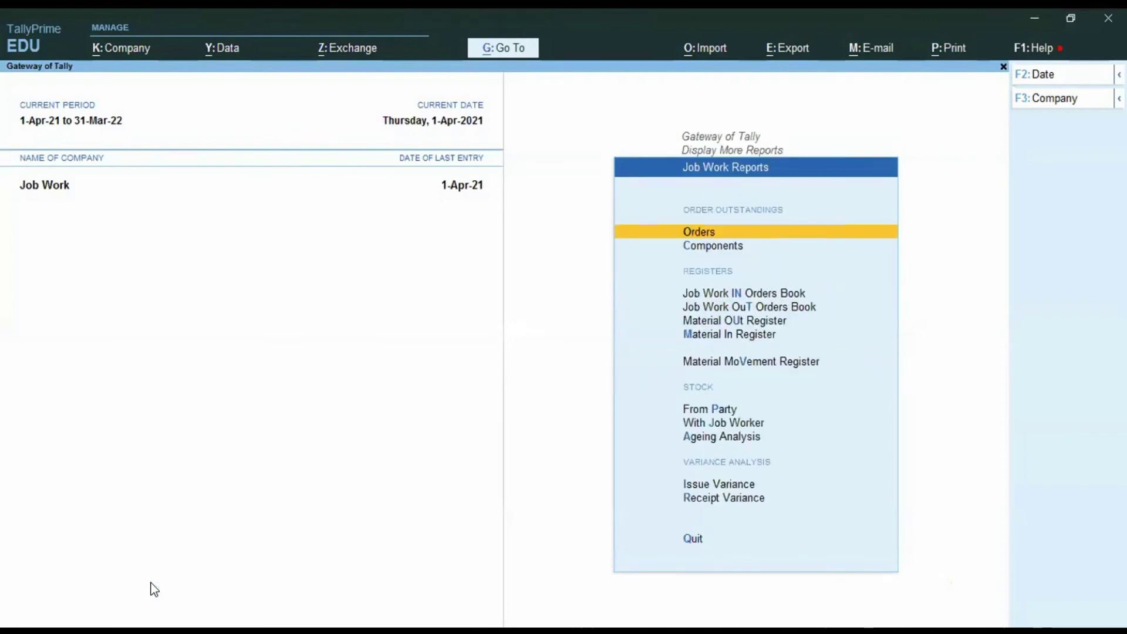
{"action": "key", "text": "Return"}
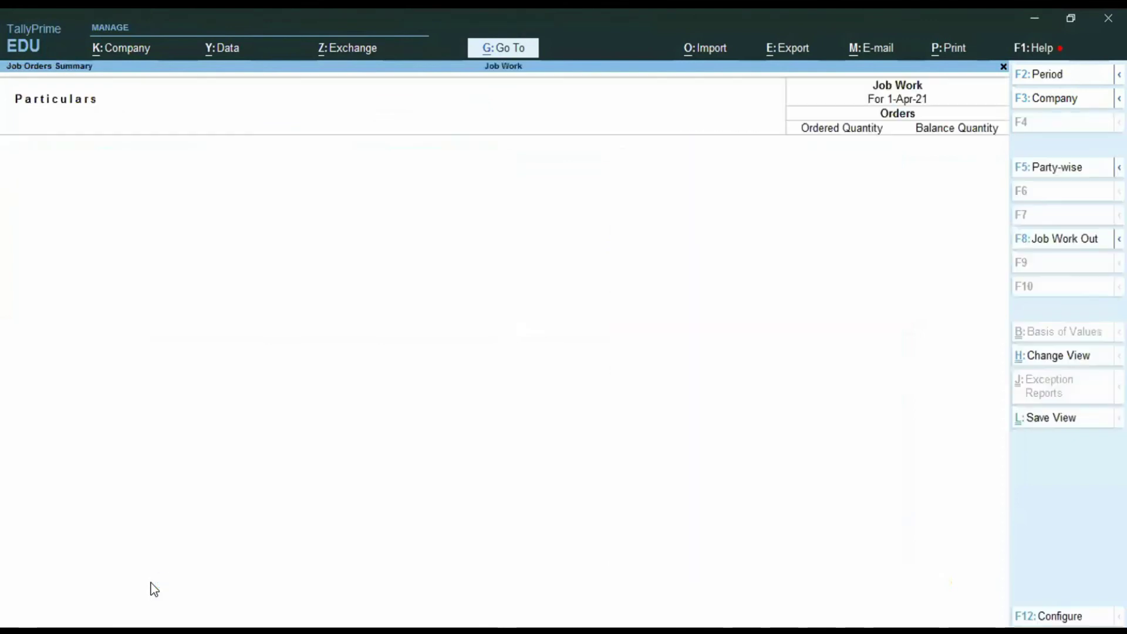
{"action": "left_click", "coordinate": [1067, 237]}
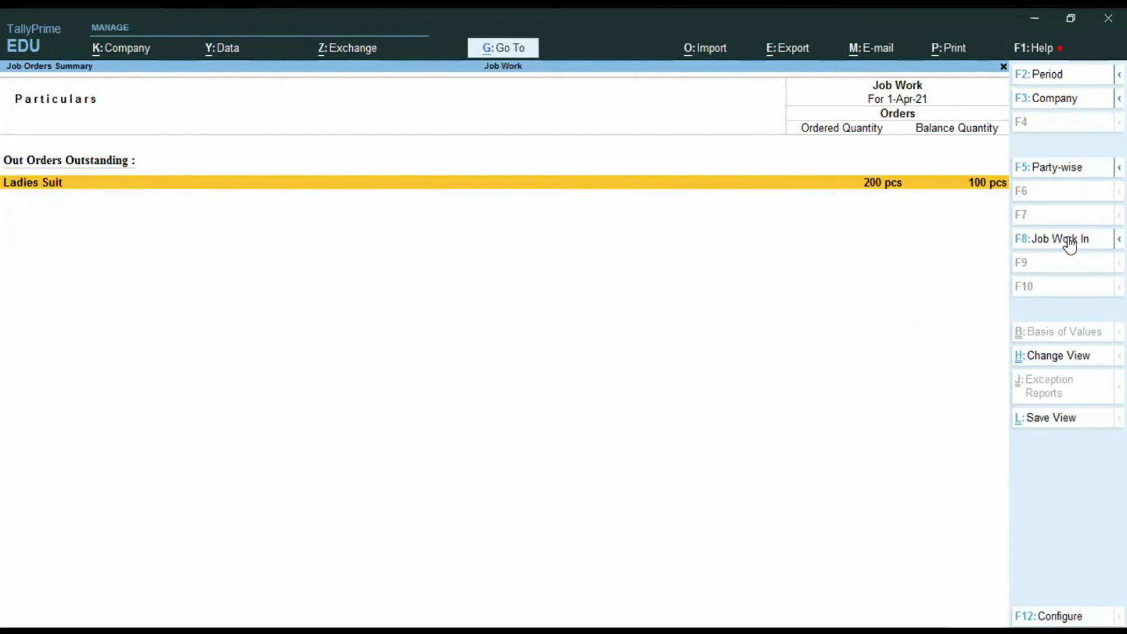
- Configure the Job Orders Summary to show cleared job orders in Detailed format, and switch the report back to its condensed view
{"action": "left_click", "coordinate": [1050, 616]}
{"action": "key", "text": "Return"}
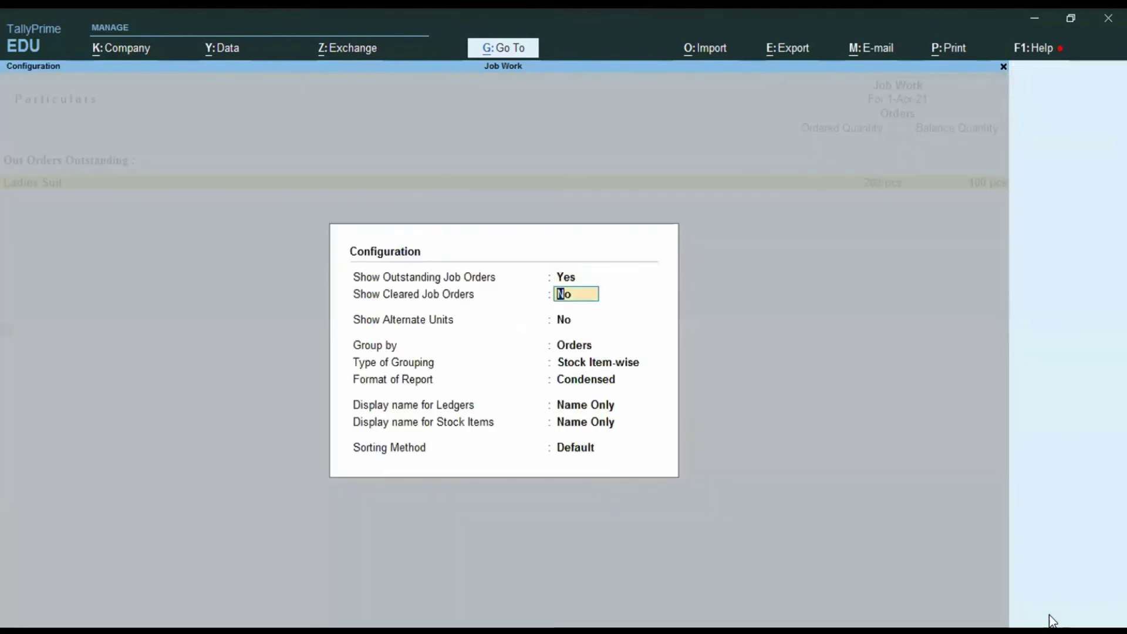
{"action": "key", "text": "y"}
{"action": "key", "text": "Return"}
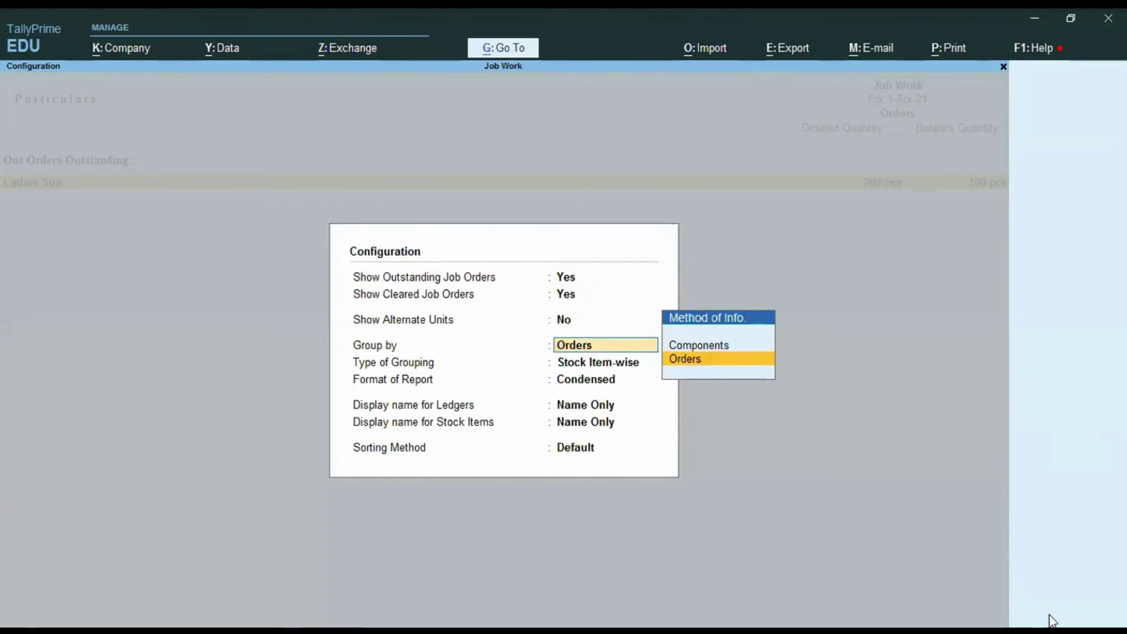
{"action": "key", "text": "Return"}
{"action": "key", "text": "Down"}
{"action": "key", "text": "Return"}
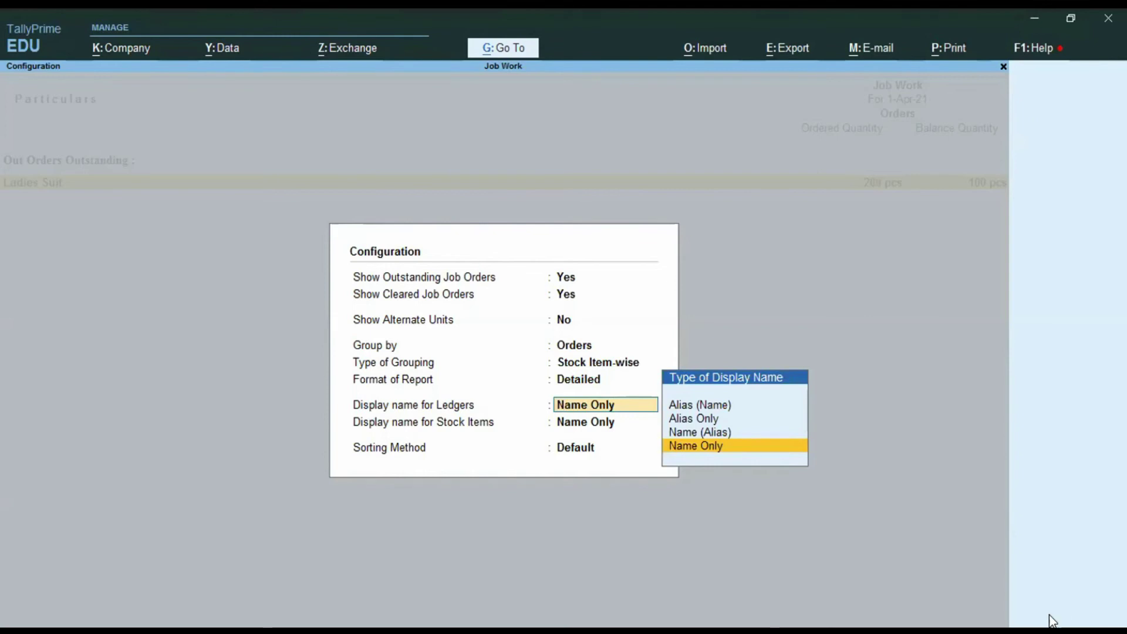
{"action": "key", "text": "Return"}
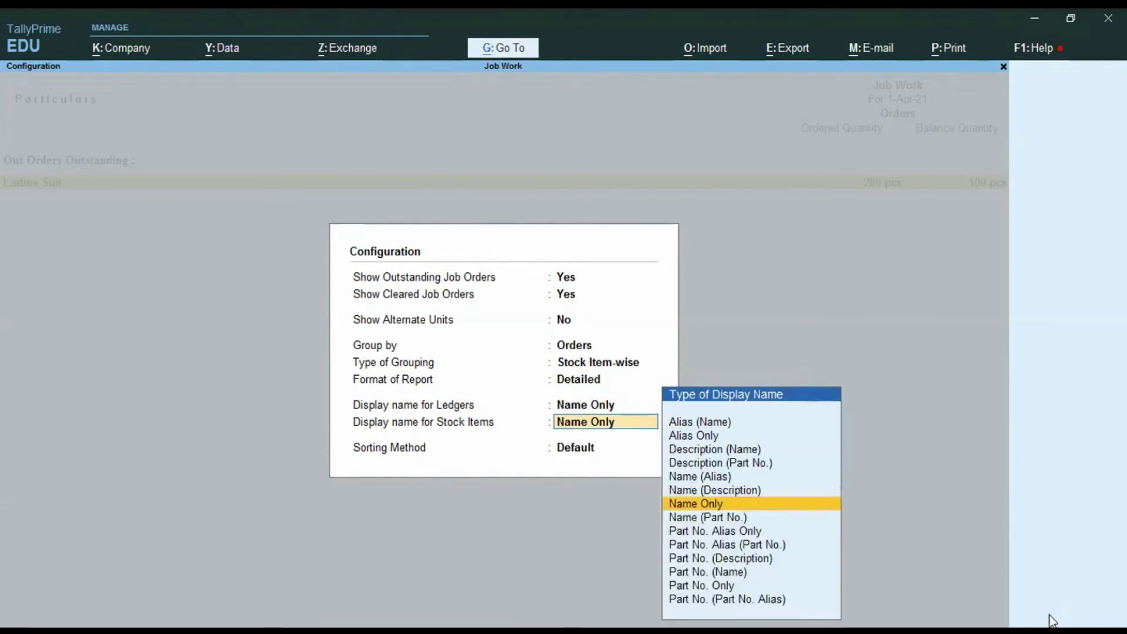
{"action": "key", "text": "Return"}
{"action": "key", "text": "Return"}
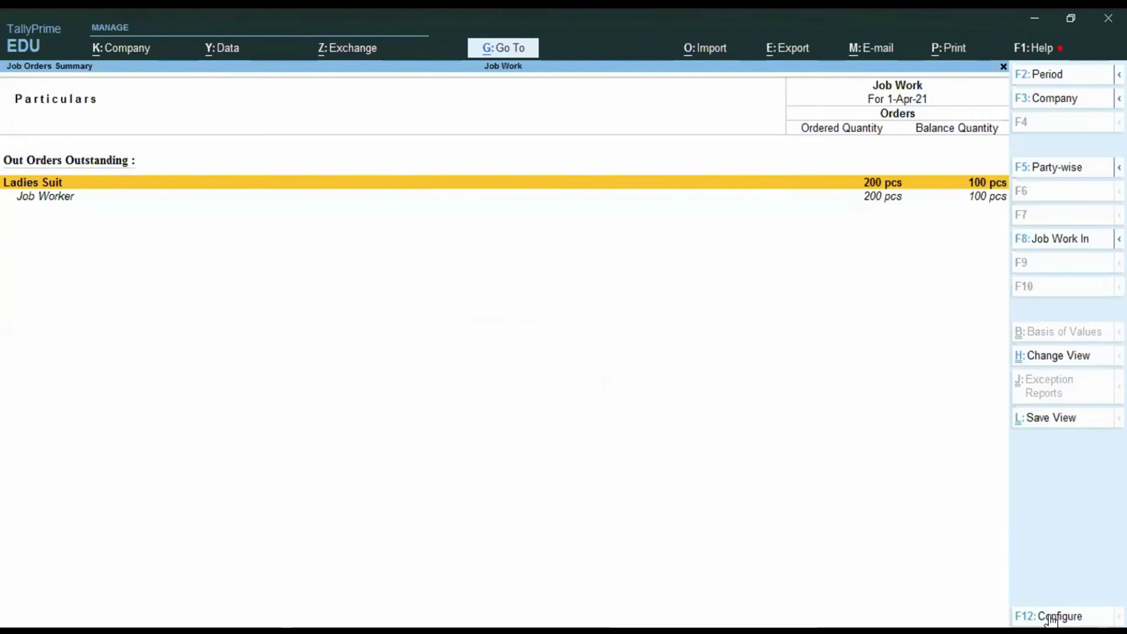
{"action": "key", "text": "alt+F5"}
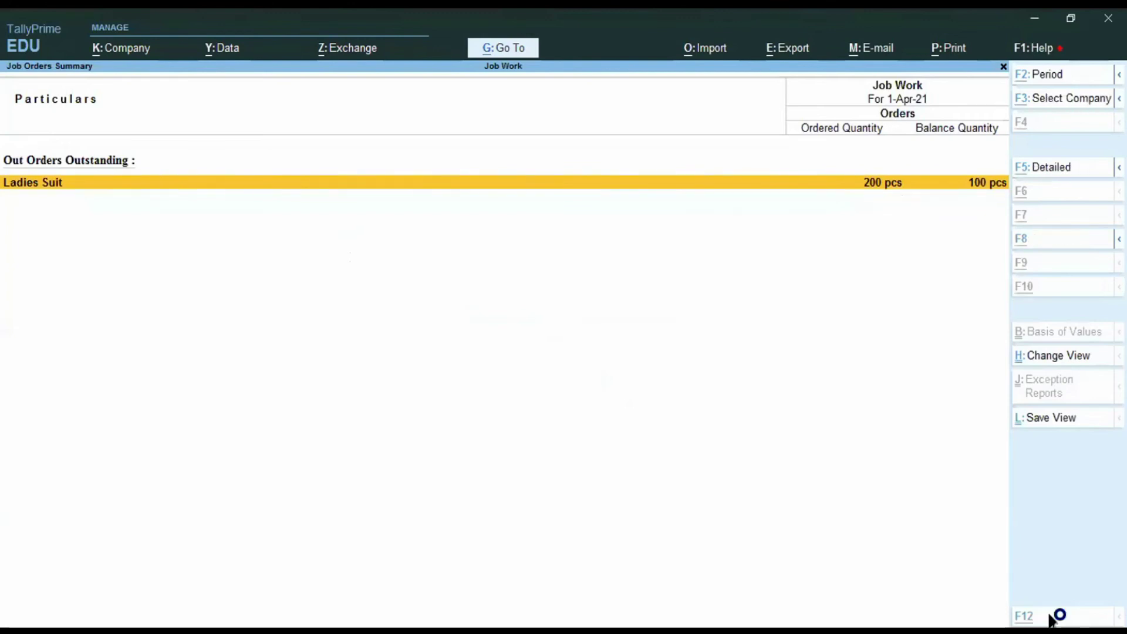
- Expand the Ladies Suit outstanding order to its Job Worker entry and open that order's details
{"action": "key", "text": "alt+F5"}
{"action": "key", "text": "Down"}
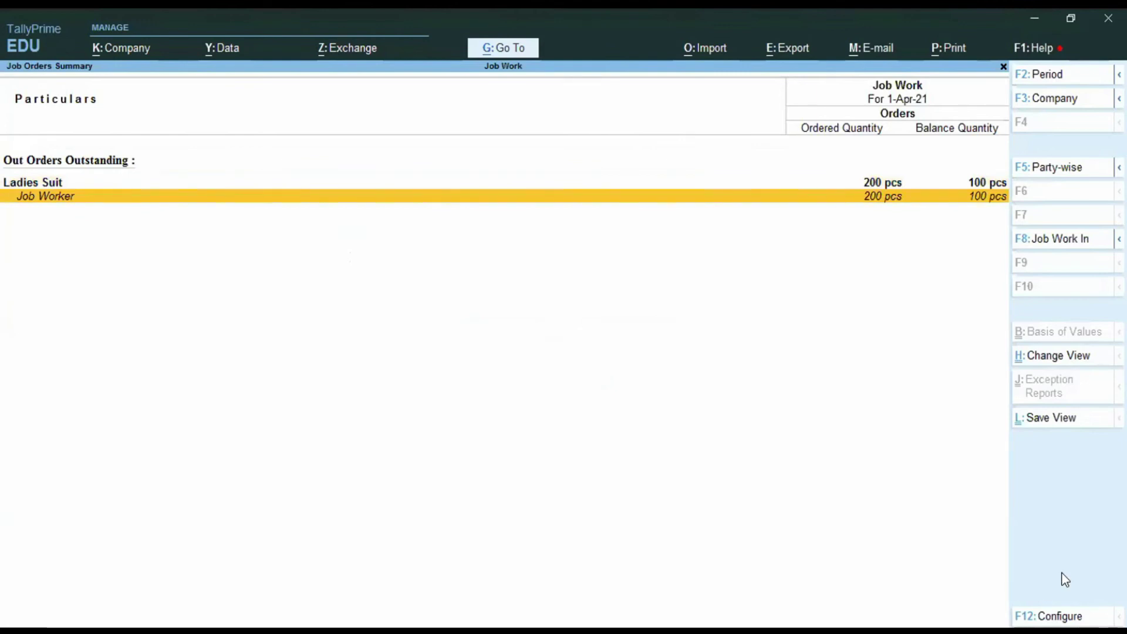
{"action": "key", "text": "Return"}
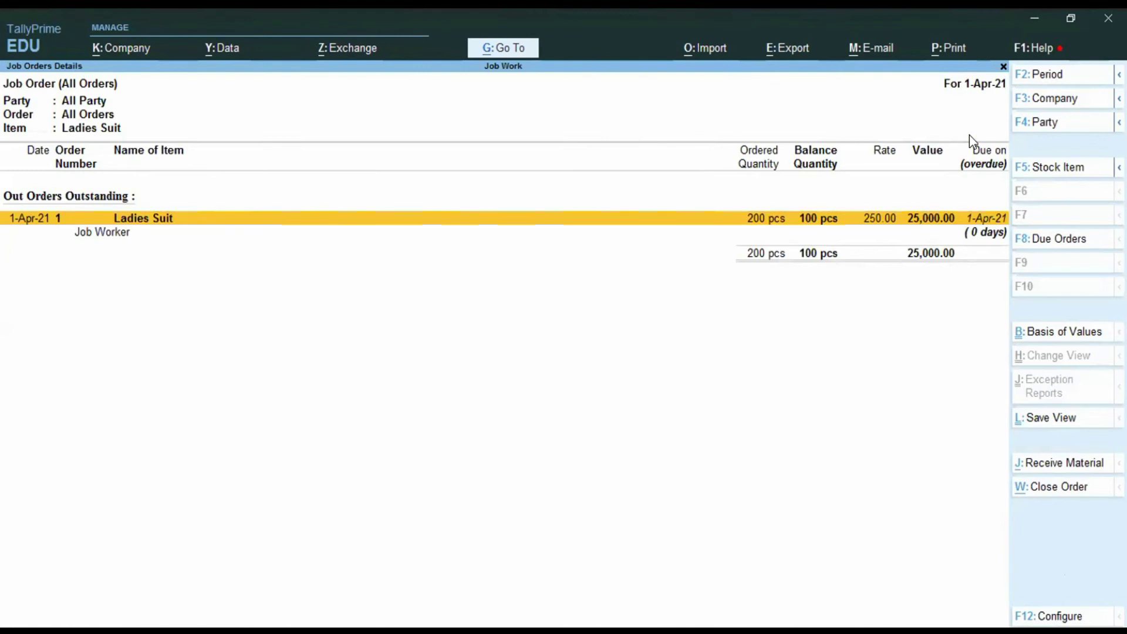
- Expand the Ladies Suit order into its Job Work Out Order and Material In vouchers, review them, and return to Job Work Reports
{"action": "key", "text": "alt+F5"}
{"action": "key", "text": "Down"}
{"action": "key", "text": "Down"}
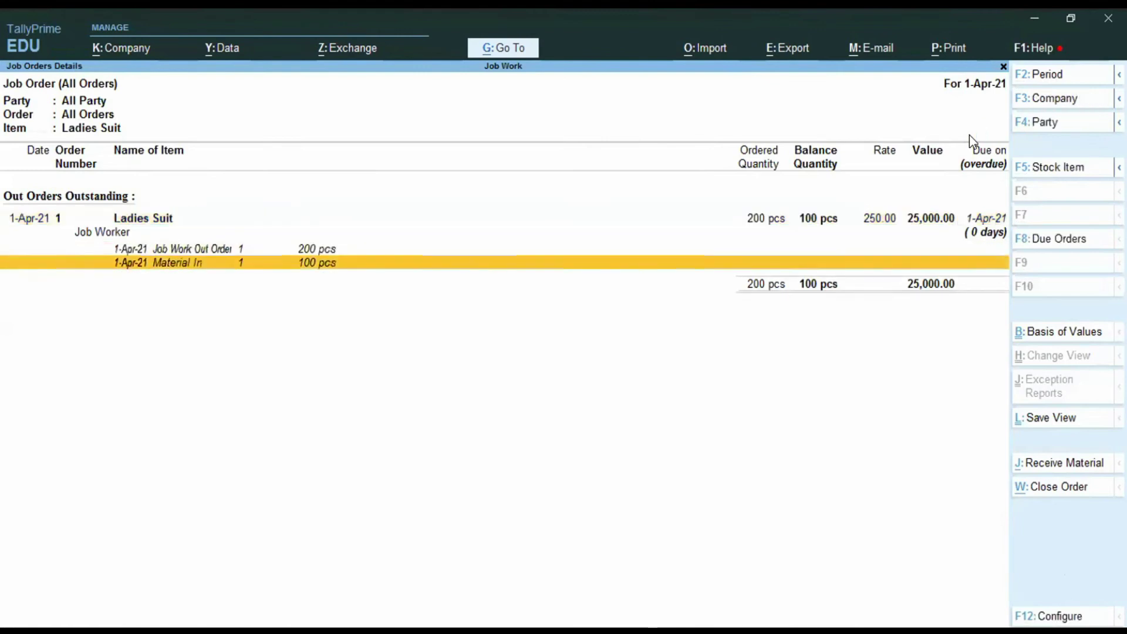
{"action": "key", "text": "Up"}
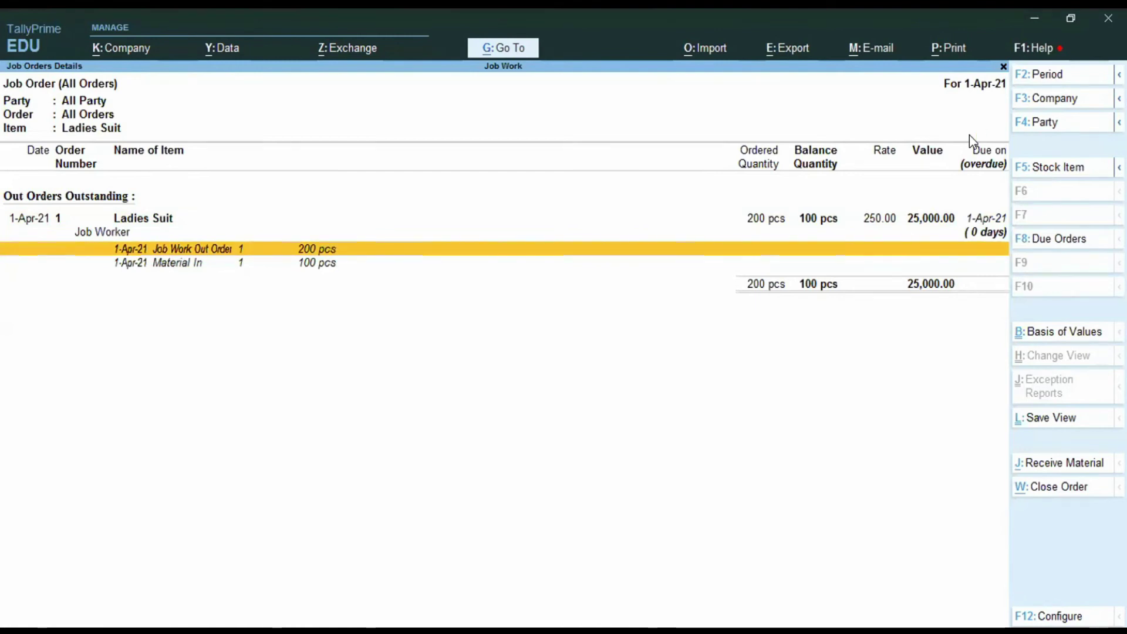
{"action": "key", "text": "Return"}
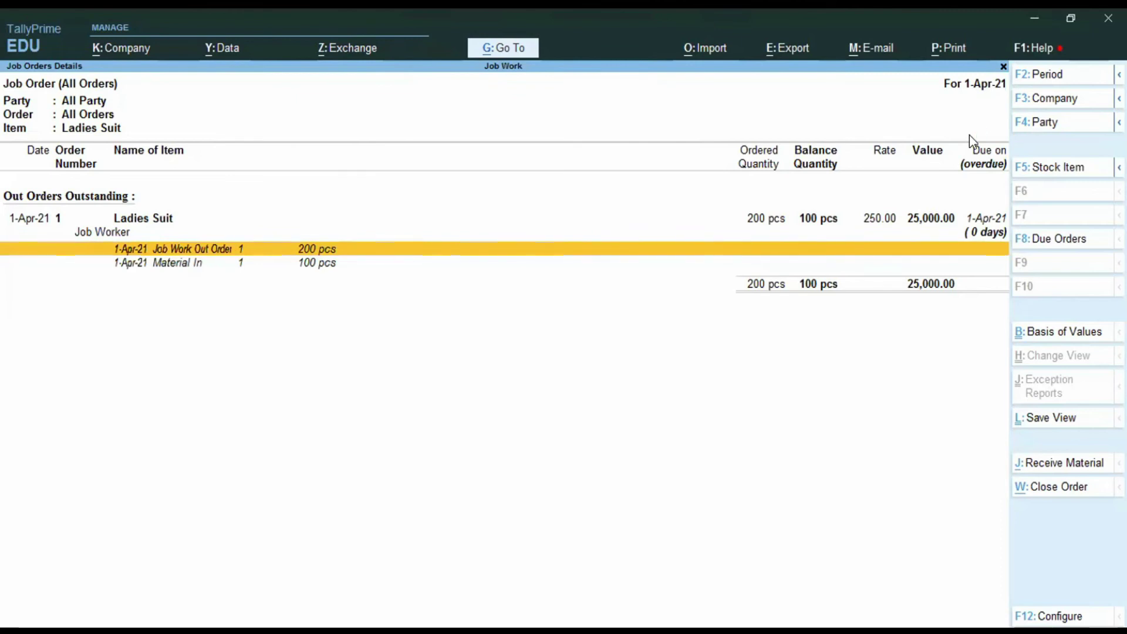
{"action": "key", "text": "Escape"}
{"action": "key", "text": "Escape"}
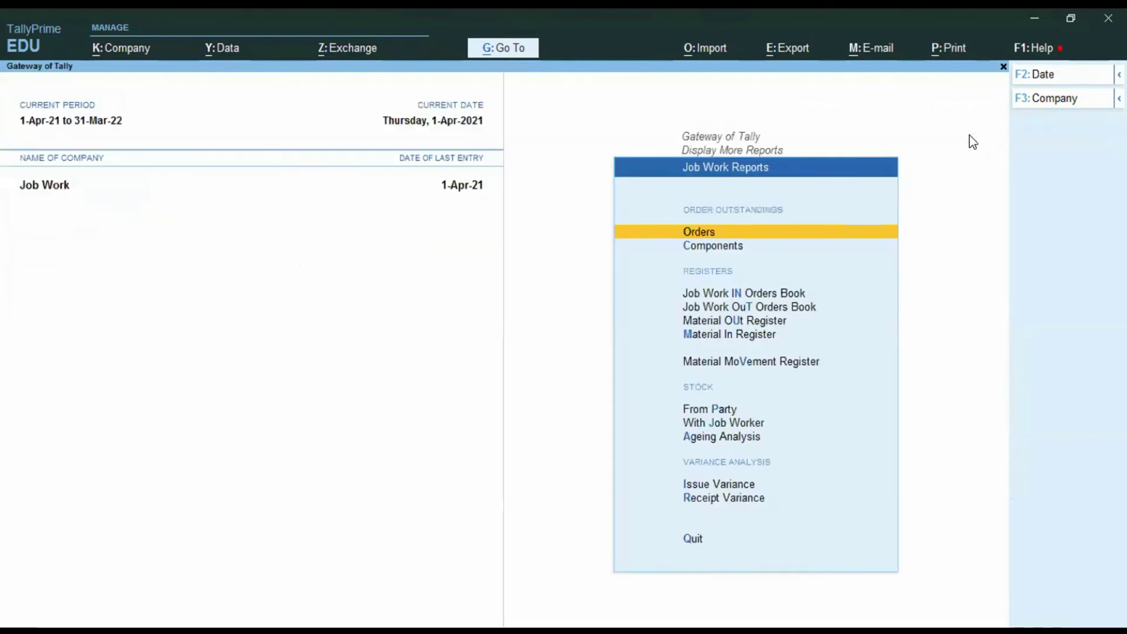
- Open the Material Movement Register from Job Work Reports
{"action": "key", "text": "Down"}
{"action": "key", "text": "Down"}
{"action": "key", "text": "Down"}
{"action": "key", "text": "Down"}
{"action": "key", "text": "Down"}
{"action": "key", "text": "Down"}
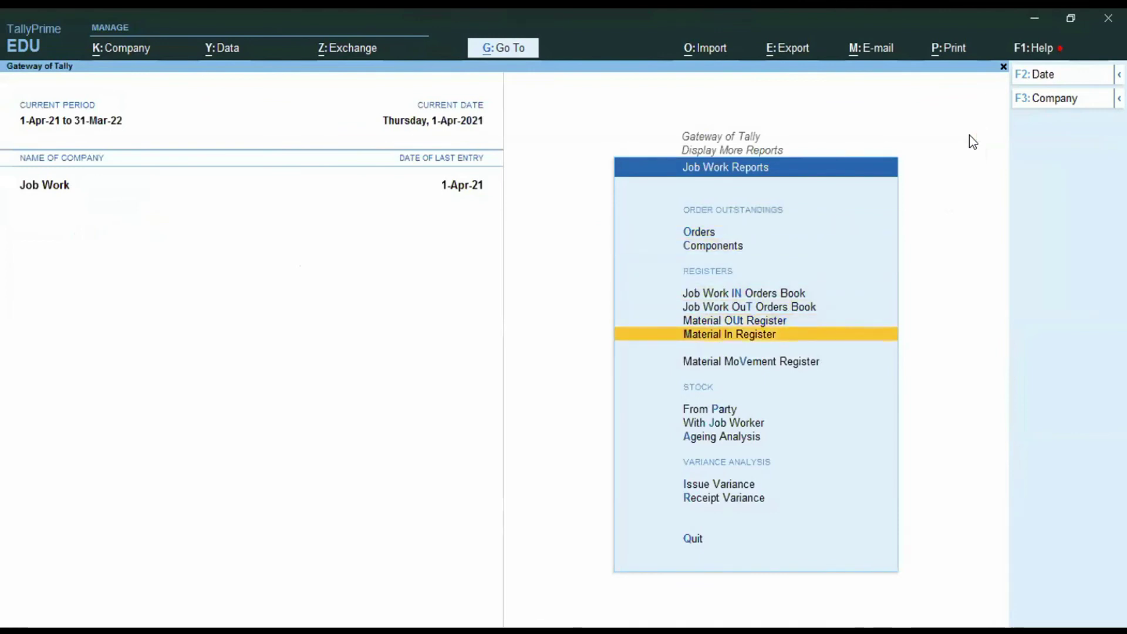
{"action": "key", "text": "Return"}
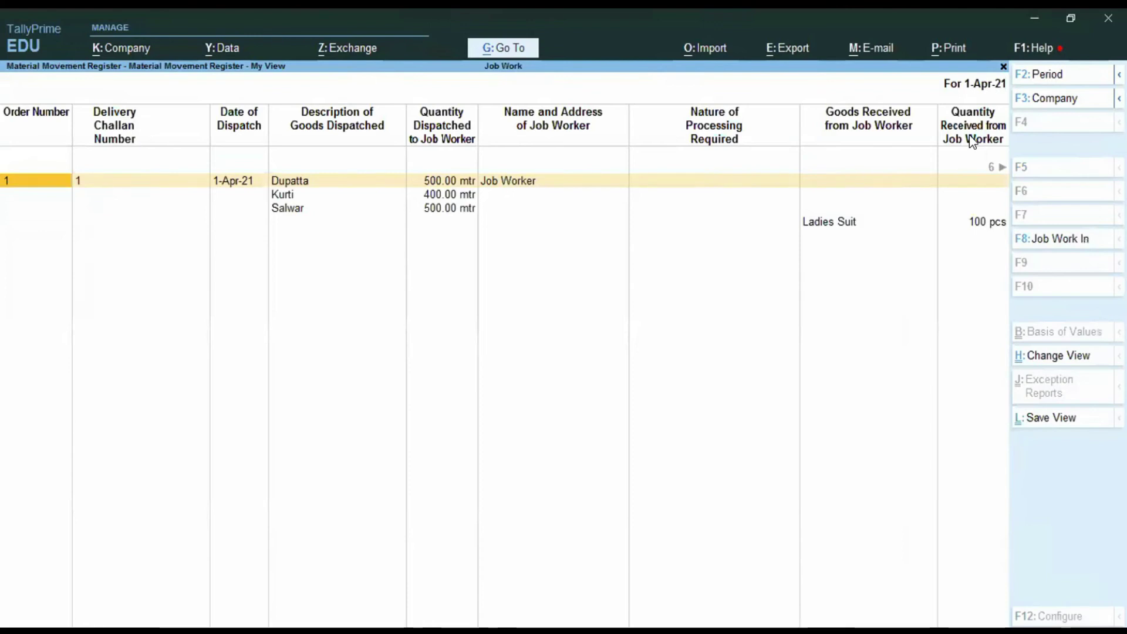
- Look over the Material Movement Register's rows and columns from the order number to the goods received from the Job Worker
{"action": "key", "text": "Right"}
{"action": "key", "text": "Right"}
{"action": "key", "text": "Right"}
{"action": "key", "text": "Right"}
{"action": "key", "text": "Right"}
{"action": "key", "text": "Right"}
{"action": "key", "text": "Right"}
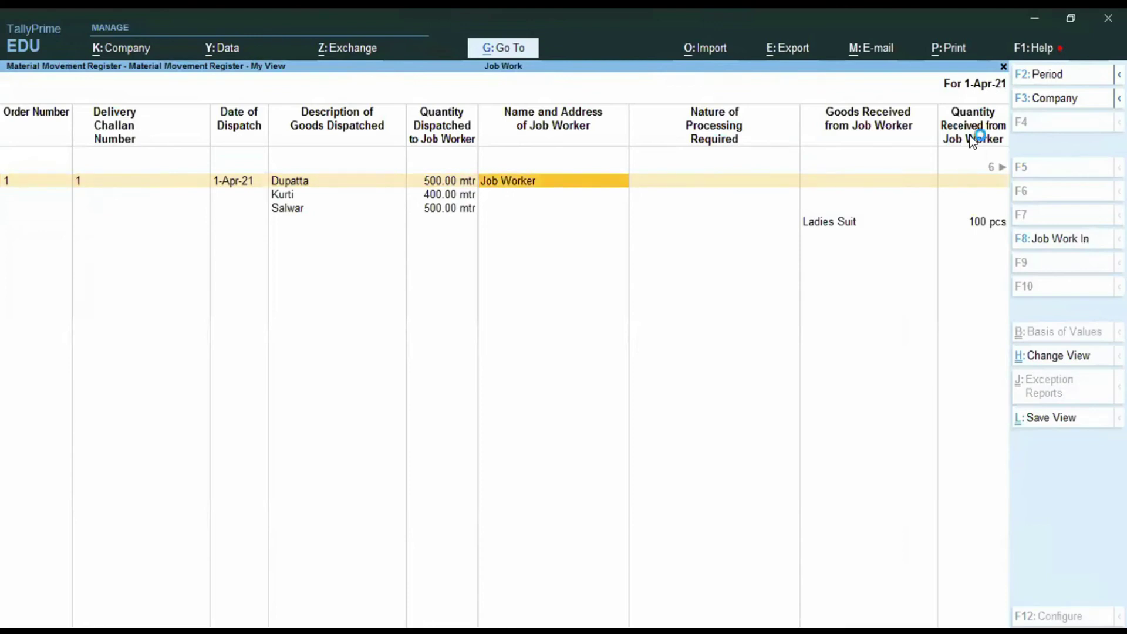
{"action": "key", "text": "Down"}
{"action": "key", "text": "Down"}
{"action": "key", "text": "Down"}
{"action": "key", "text": "Up"}
{"action": "key", "text": "Up"}
{"action": "key", "text": "Down"}
{"action": "key", "text": "Down"}
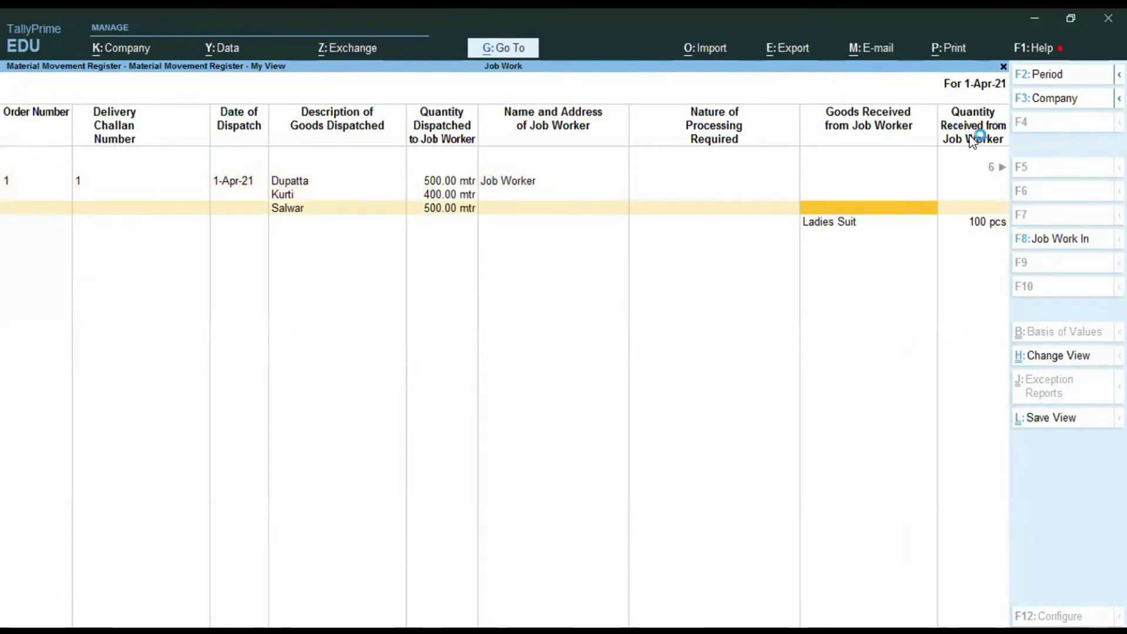
{"action": "key", "text": "Left"}
{"action": "key", "text": "Left"}
{"action": "key", "text": "Left"}
{"action": "key", "text": "Left"}
{"action": "key", "text": "Left"}
{"action": "key", "text": "Left"}
{"action": "key", "text": "Left"}
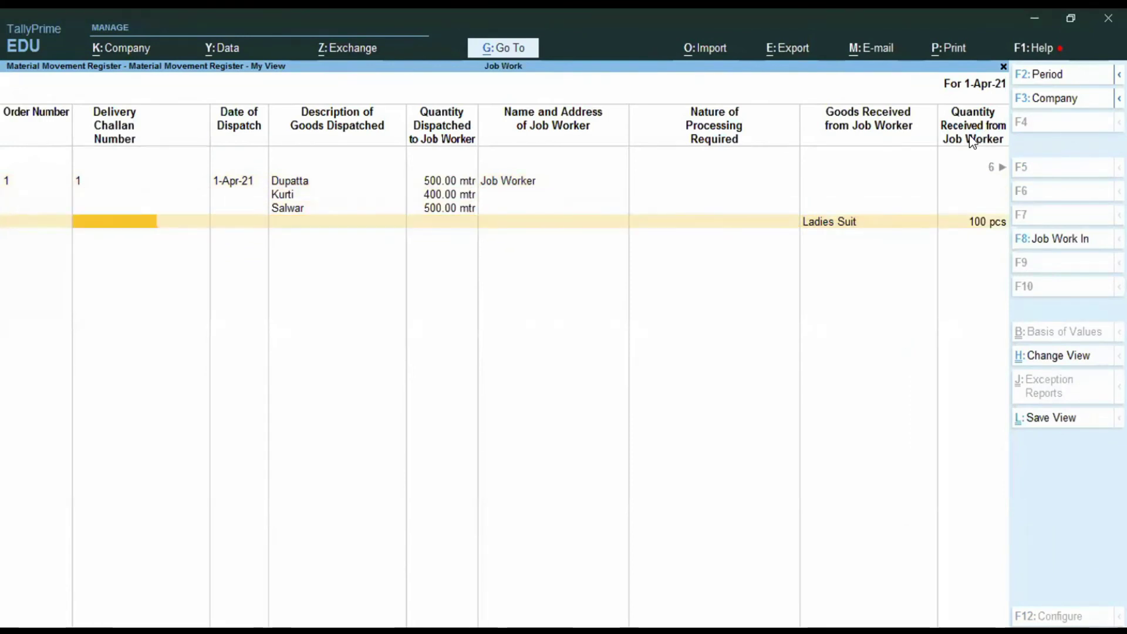
- Examine the Dupatta, Kurti and Salwar quantities dispatched to the Job Worker and the Ladies Suit row received back
{"action": "key", "text": "Up"}
{"action": "key", "text": "Up"}
{"action": "key", "text": "Up"}
{"action": "key", "text": "Right"}
{"action": "key", "text": "Right"}
{"action": "key", "text": "Right"}
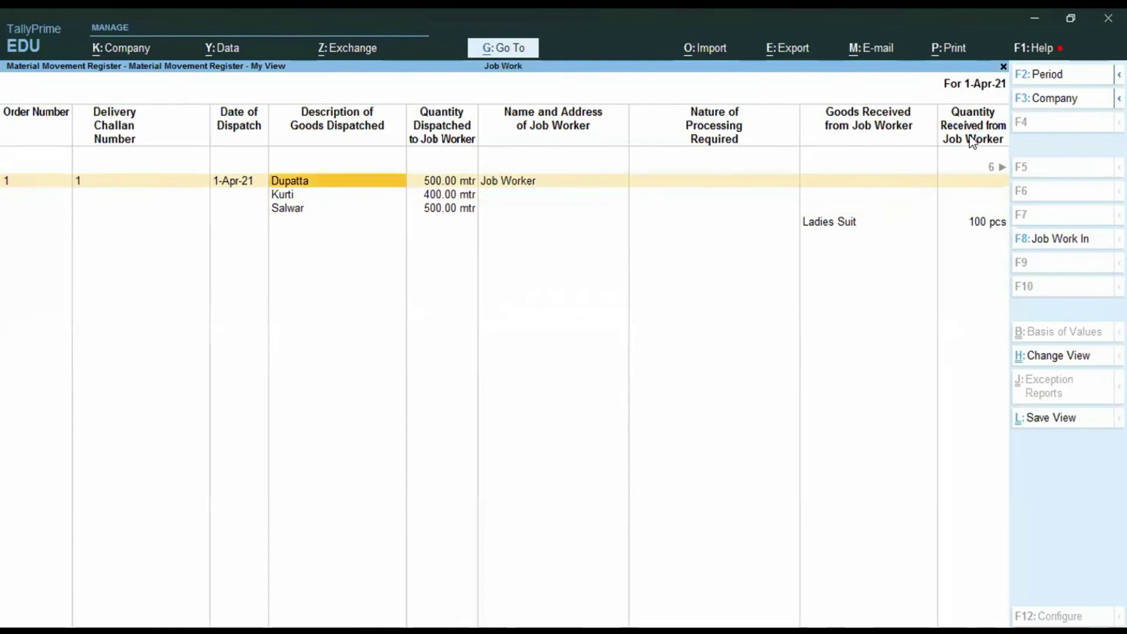
{"action": "key", "text": "Down"}
{"action": "key", "text": "Down"}
{"action": "key", "text": "Right"}
{"action": "key", "text": "Right"}
{"action": "key", "text": "Right"}
{"action": "key", "text": "Right"}
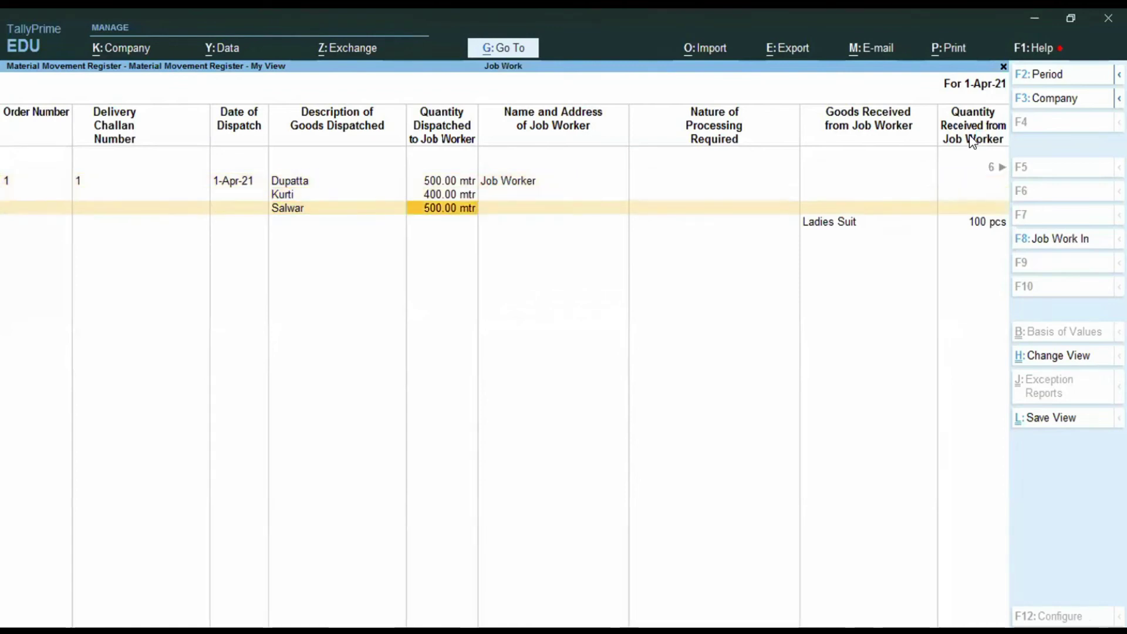
{"action": "key", "text": "Down"}
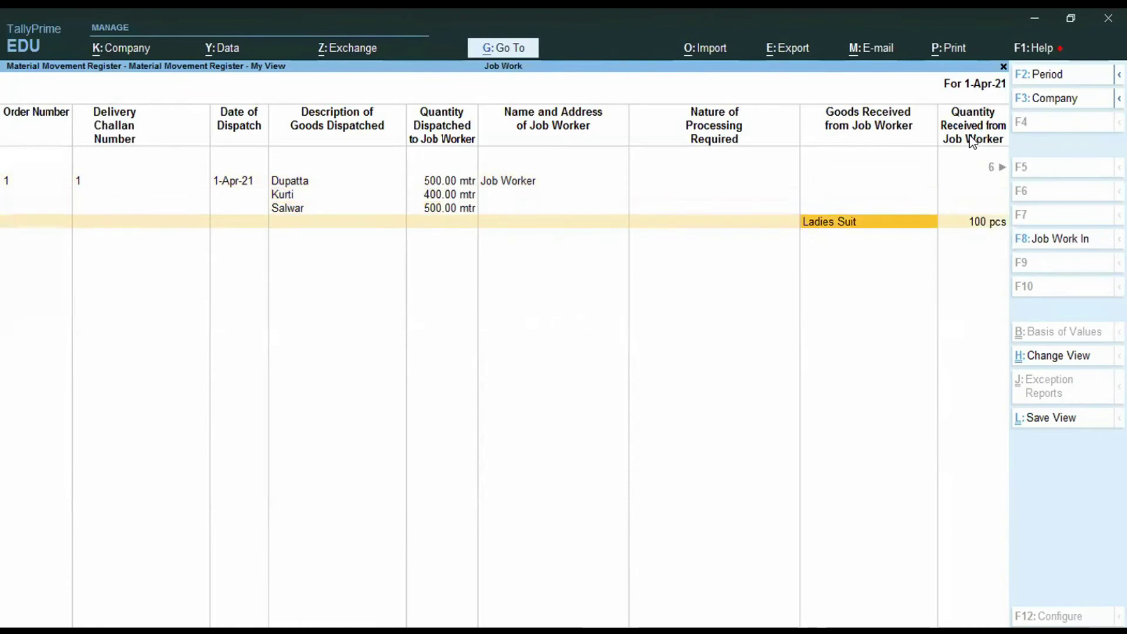
- Examine the Ladies Suit row's received quantity, challan and GRN details, shortages, wastage, duty paid and remarks columns
{"action": "key", "text": "Right"}
{"action": "key", "text": "Right"}
{"action": "key", "text": "Left"}
{"action": "key", "text": "Right"}
{"action": "key", "text": "Right"}
{"action": "key", "text": "Right"}
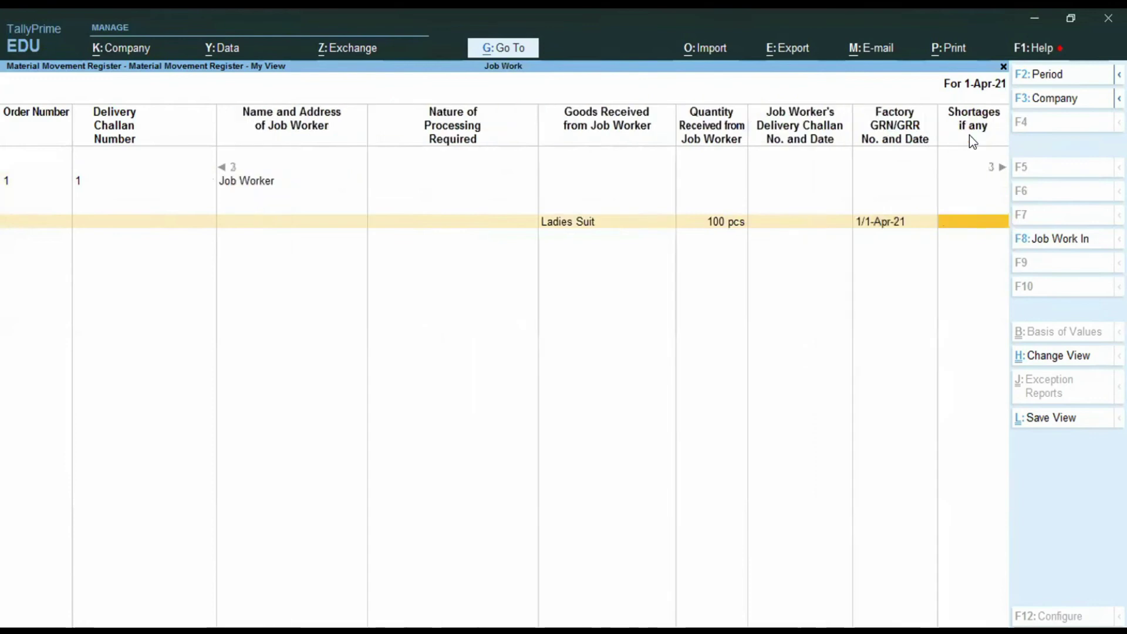
{"action": "key", "text": "Right"}
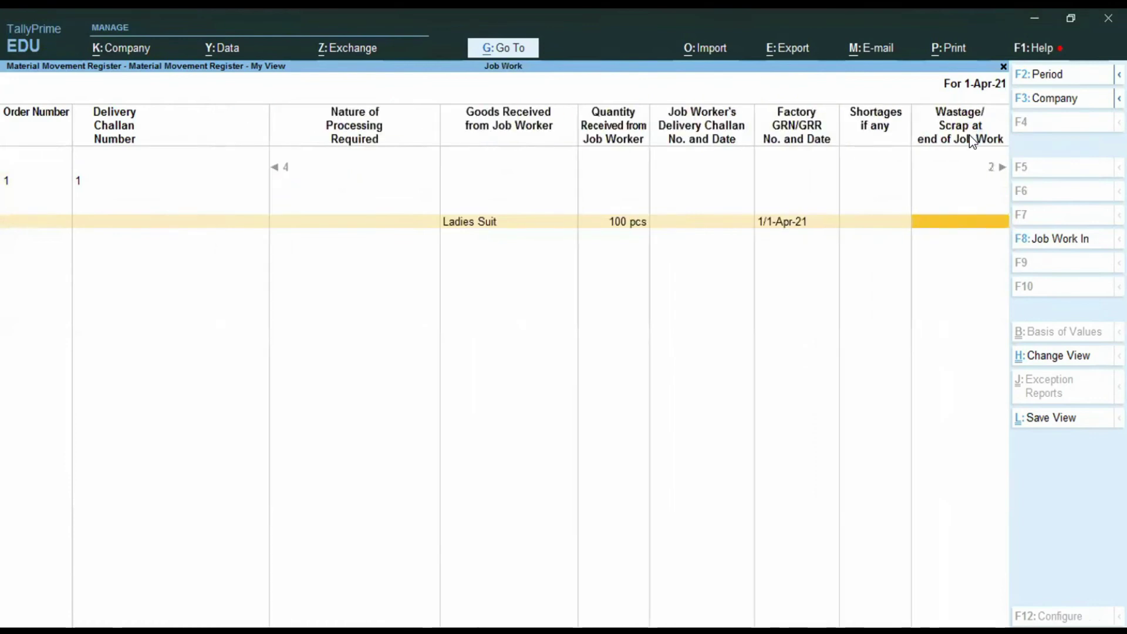
{"action": "key", "text": "Right"}
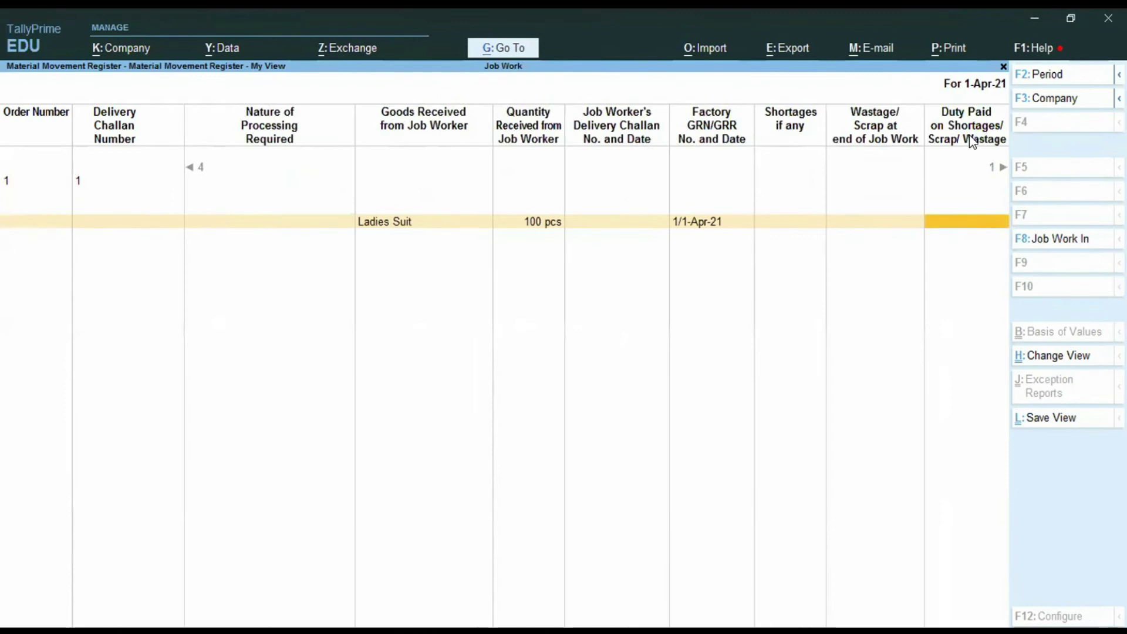
{"action": "key", "text": "Right"}
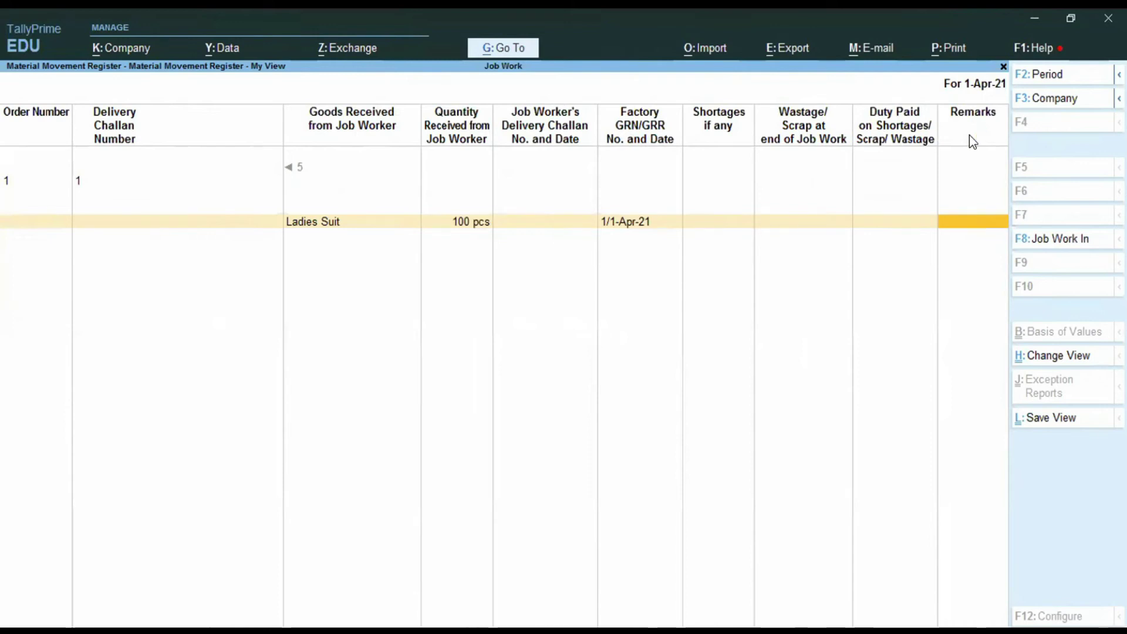
- Close the Material Movement Register and return to the Gateway of Tally
{"action": "key", "text": "Escape"}
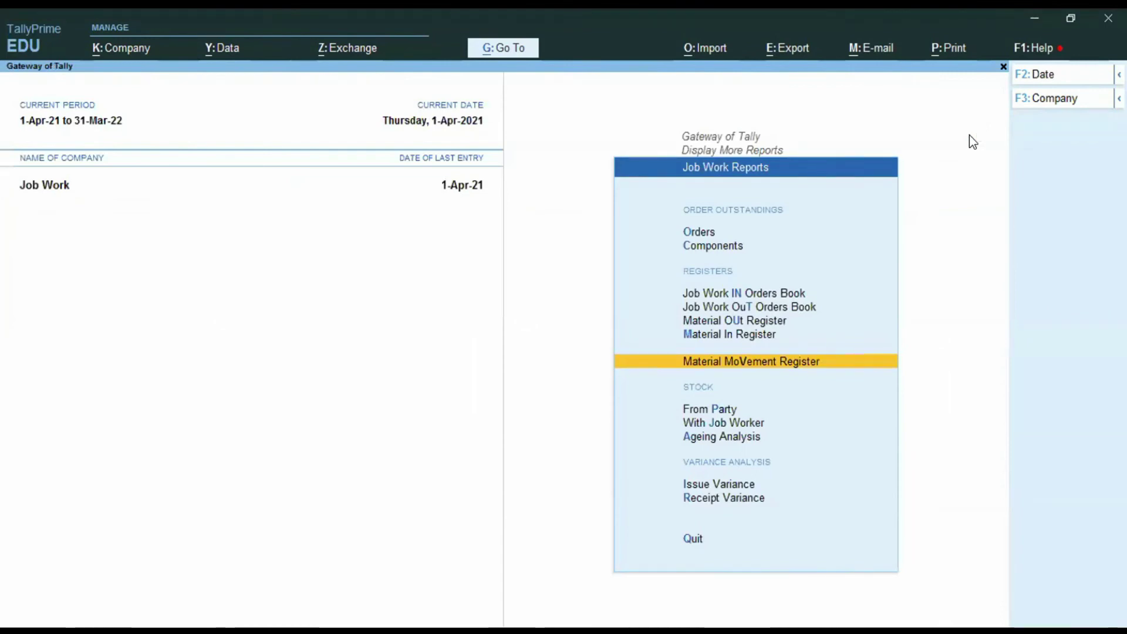
{"action": "key", "text": "Up"}
{"action": "key", "text": "Up"}
{"action": "key", "text": "Up"}
{"action": "key", "text": "Escape"}
{"action": "key", "text": "Down"}
{"action": "key", "text": "Up"}
{"action": "key", "text": "Up"}
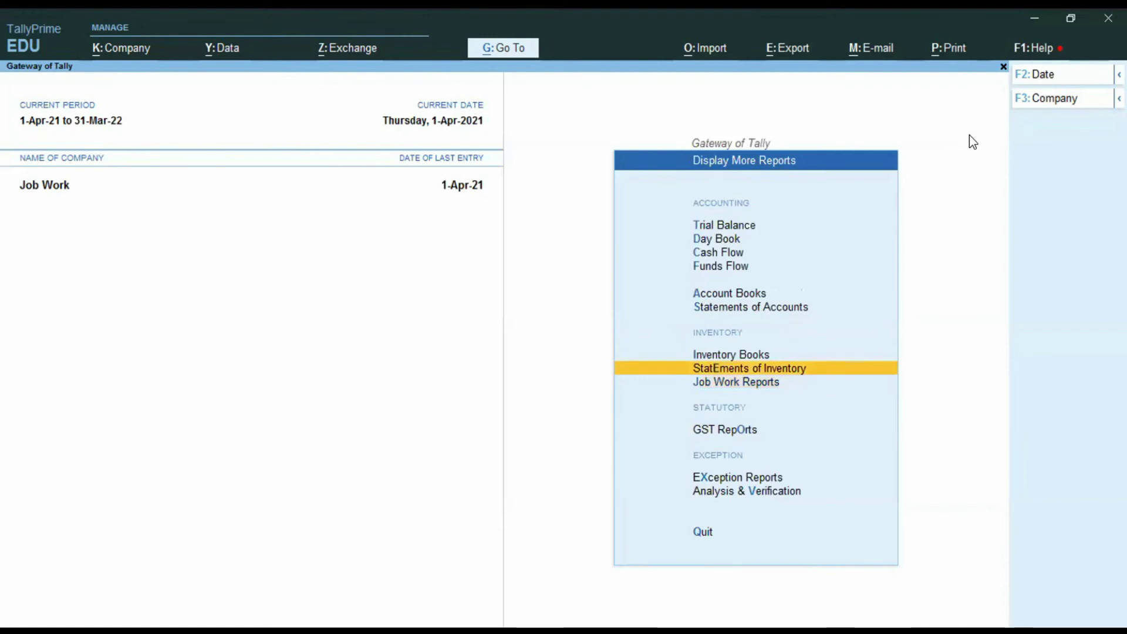
{"action": "key", "text": "Escape"}
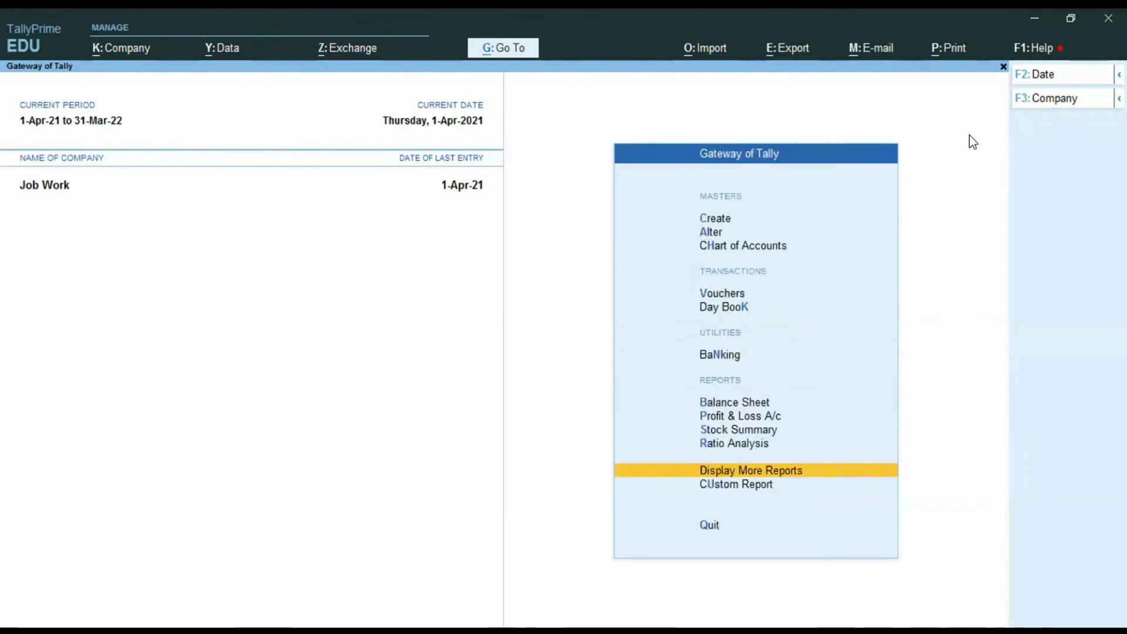
- Open the Godown Summary from the Inventory Books for the Primary godown
{"action": "key", "text": "Return"}
{"action": "key", "text": "Down"}
{"action": "key", "text": "Down"}
{"action": "key", "text": "Down"}
{"action": "key", "text": "Down"}
{"action": "key", "text": "Down"}
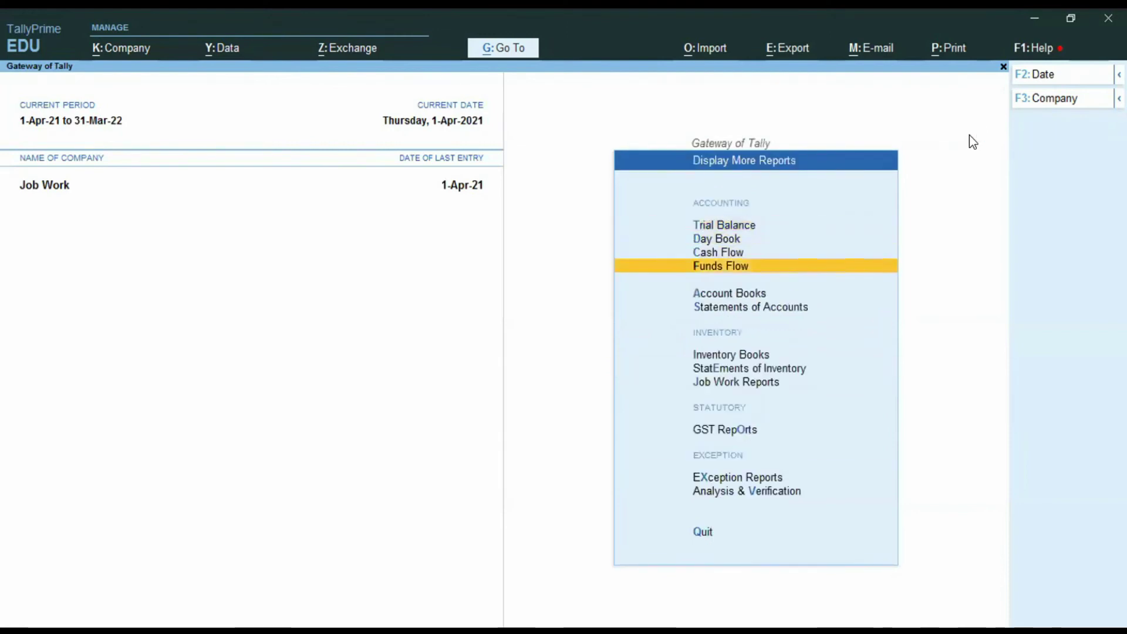
{"action": "key", "text": "Down"}
{"action": "key", "text": "Down"}
{"action": "key", "text": "i"}
{"action": "key", "text": "Down"}
{"action": "key", "text": "Return"}
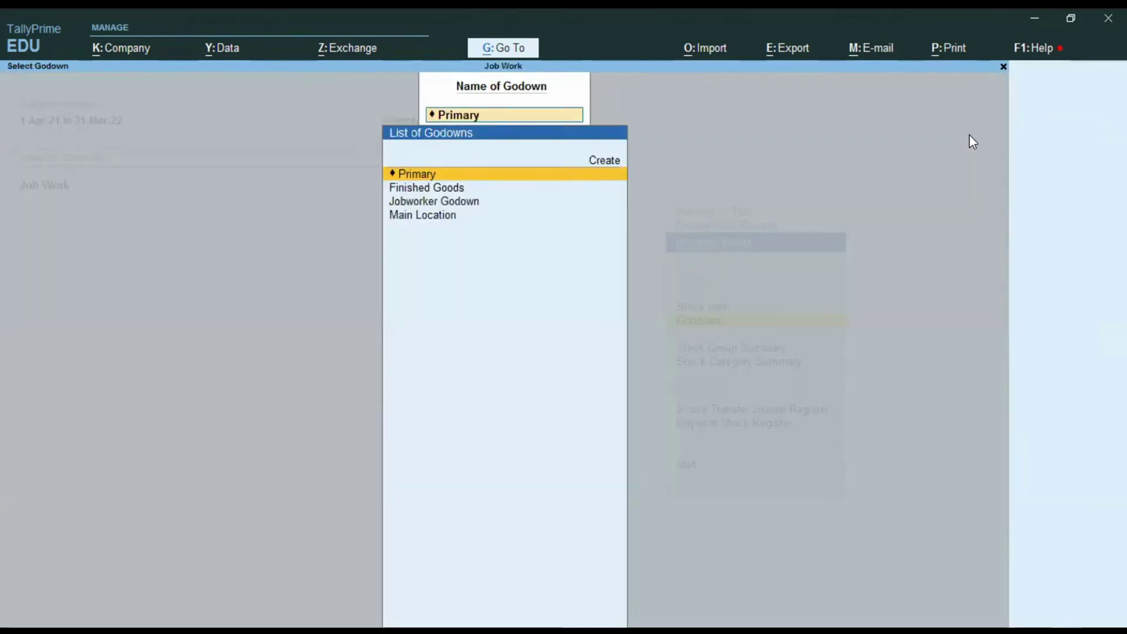
{"action": "key", "text": "Return"}
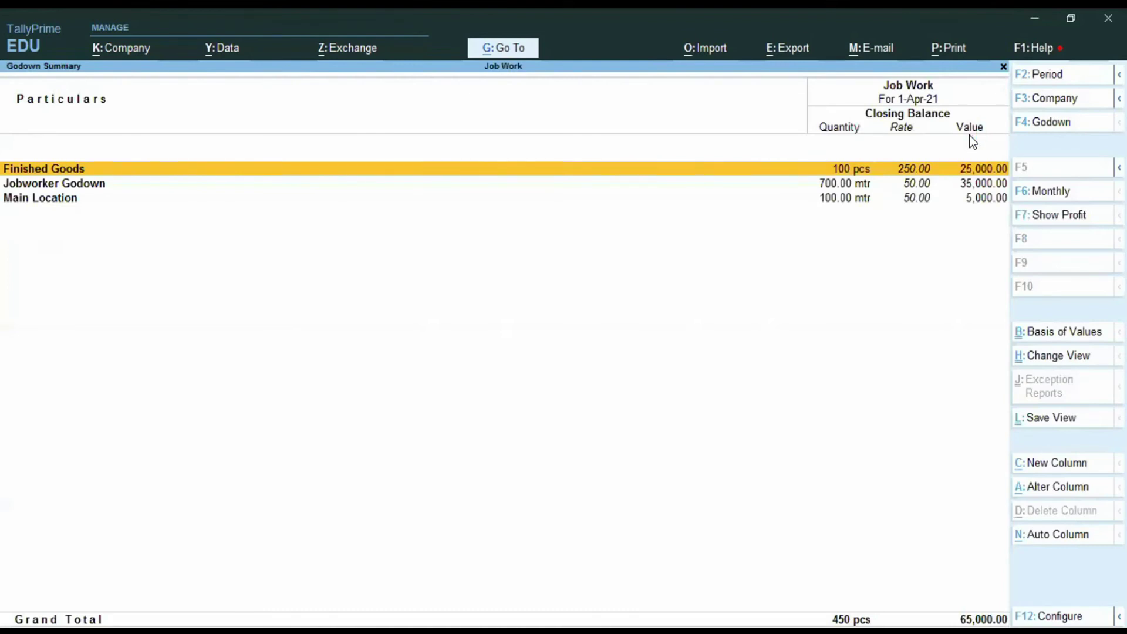
- Configure the Godown Summary to show Opening Balance, Goods Inwards and Goods Outwards
{"action": "left_click", "coordinate": [1050, 618]}
{"action": "key", "text": "Down"}
{"action": "key", "text": "Down"}
{"action": "key", "text": "Down"}
{"action": "key", "text": "Down"}
{"action": "key", "text": "y"}
{"action": "key", "text": "y"}
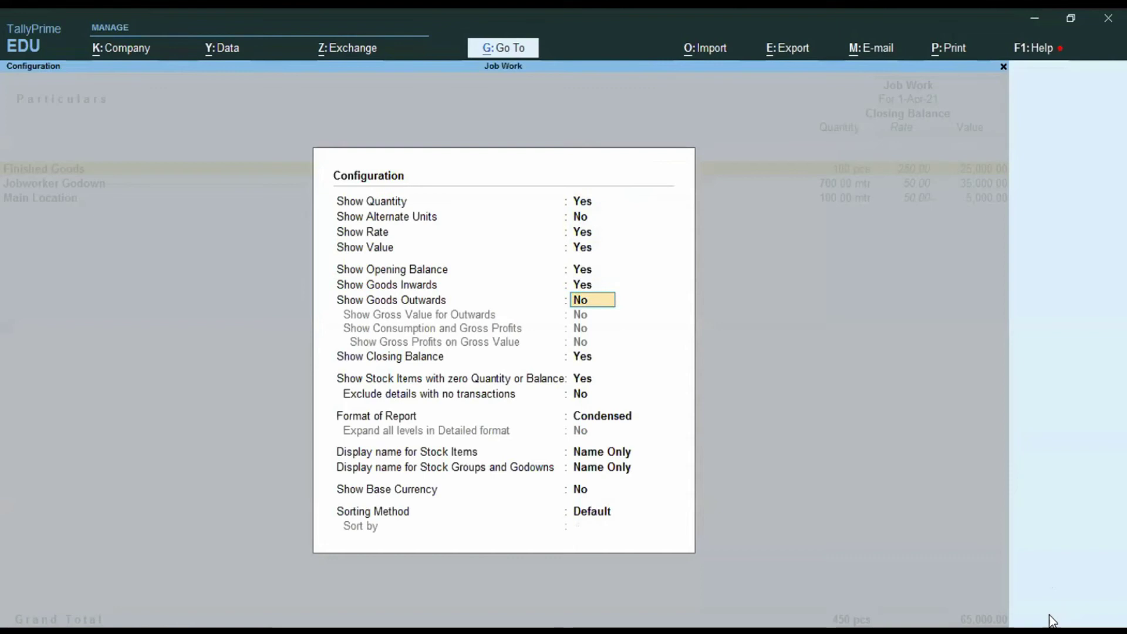
{"action": "key", "text": "y"}
- Set the Godown Summary's format to Detailed with all levels expanded, and apply the configuration
{"action": "key", "text": "Down"}
{"action": "key", "text": "Down"}
{"action": "key", "text": "Down"}
{"action": "key", "text": "Down"}
{"action": "key", "text": "Down"}
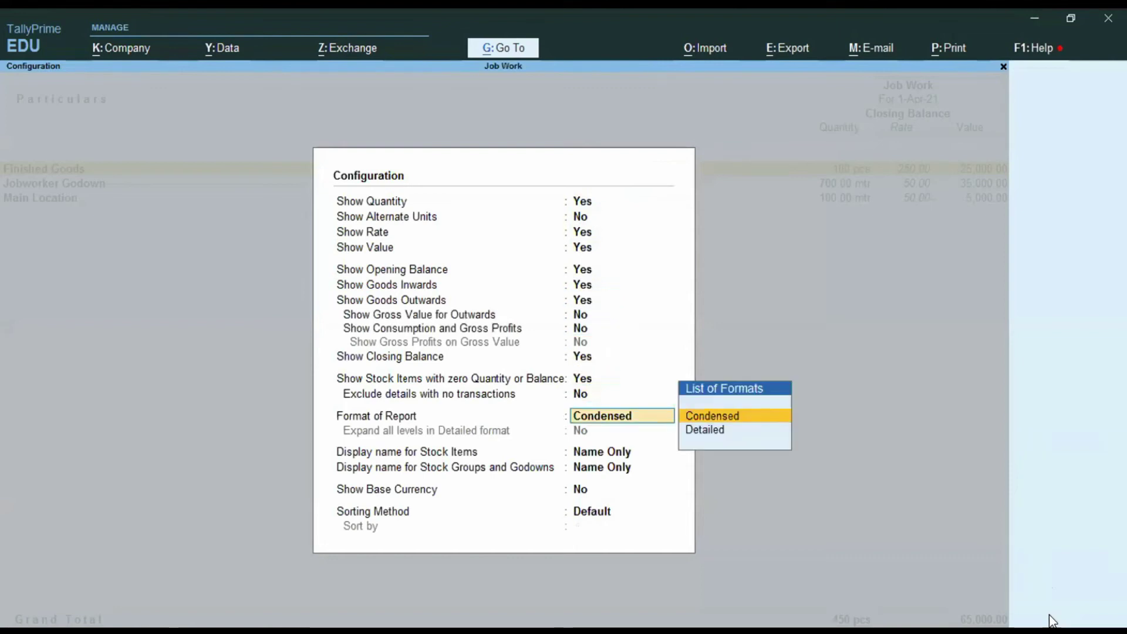
{"action": "key", "text": "Down"}
{"action": "key", "text": "Return"}
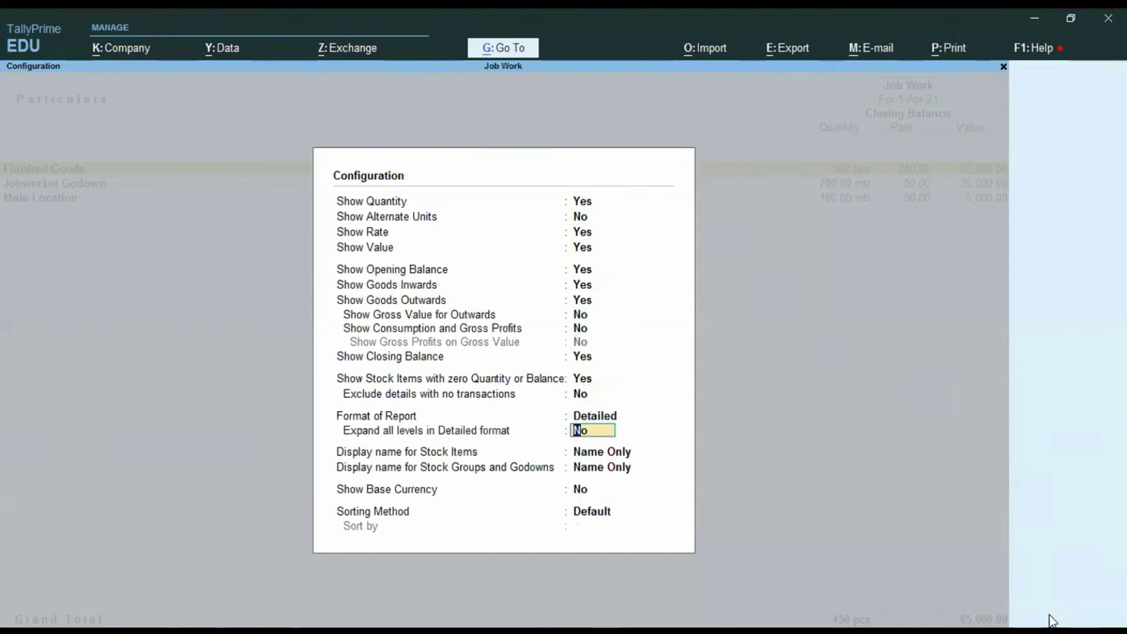
{"action": "key", "text": "y"}
{"action": "key", "text": "Return"}
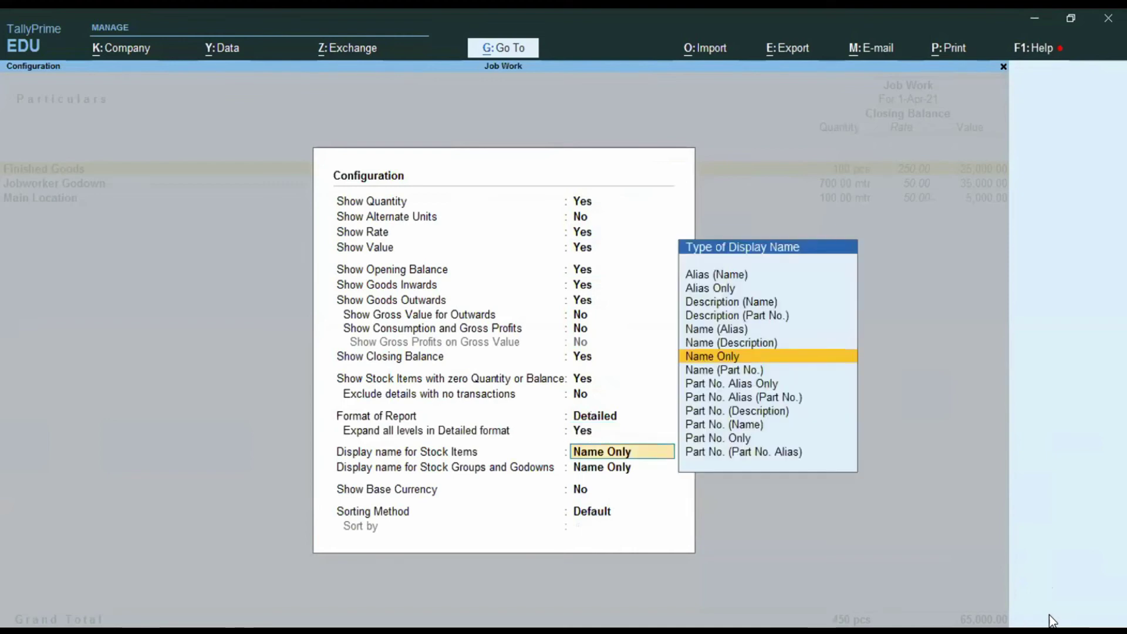
{"action": "key", "text": "ctrl+a"}
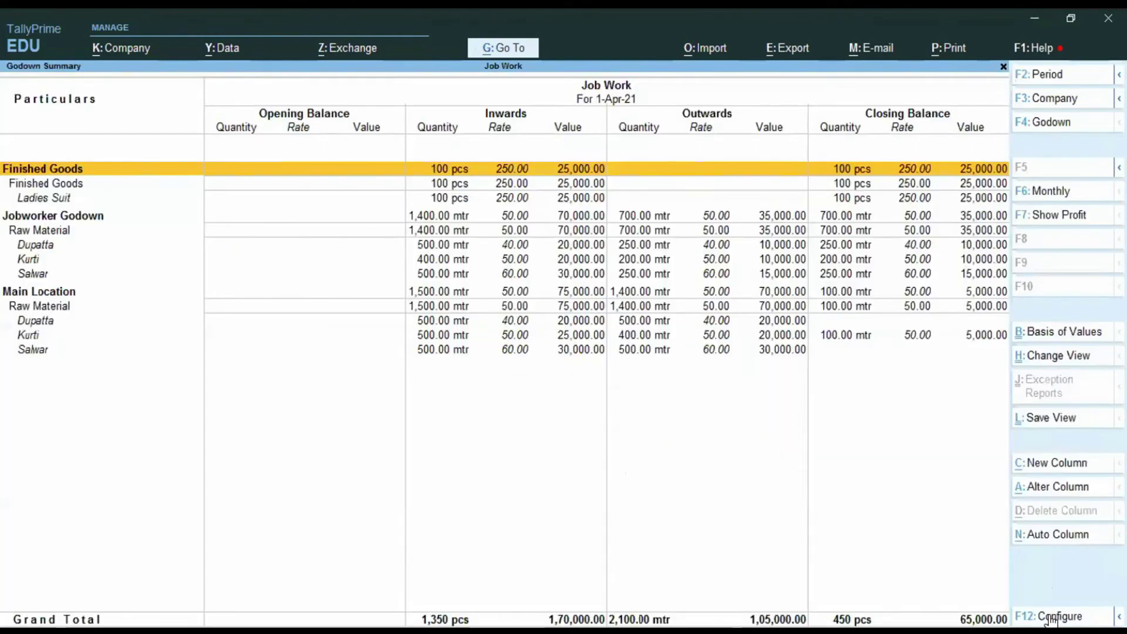
- Examine the Jobworker Godown's raw material rows for inward, outward and closing stock
{"action": "key", "text": "Down"}
{"action": "key", "text": "Down"}
{"action": "key", "text": "Down"}
{"action": "key", "text": "Down"}
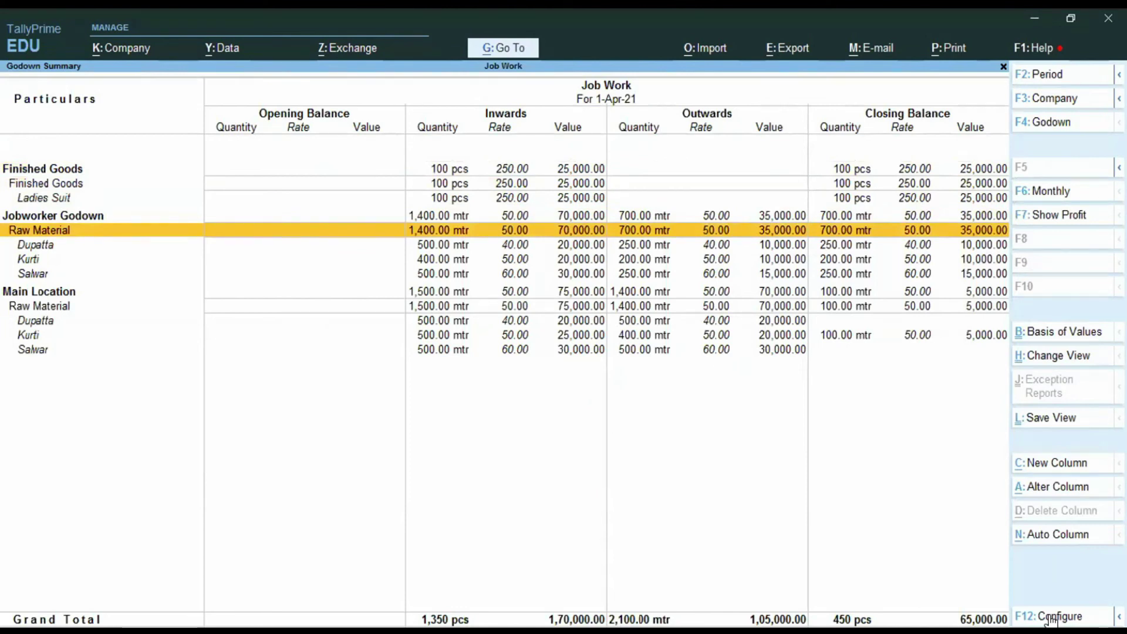
{"action": "key", "text": "Down"}
{"action": "key", "text": "Down"}
{"action": "key", "text": "Down"}
{"action": "key", "text": "Down"}
{"action": "key", "text": "Up"}
{"action": "key", "text": "Up"}
{"action": "key", "text": "Up"}
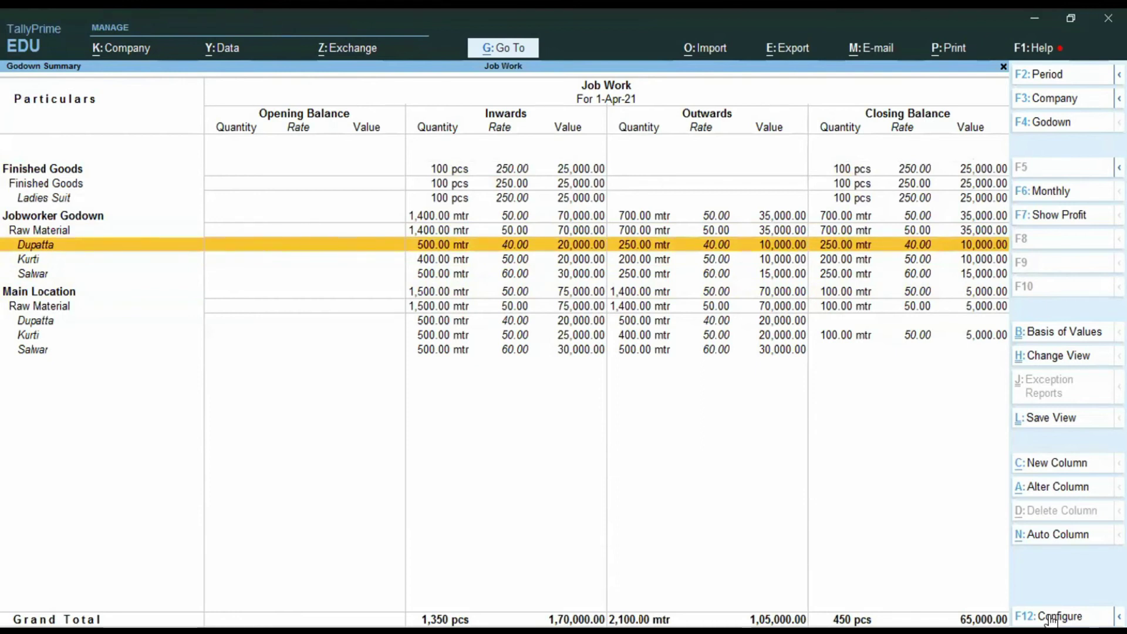
- Compare the Jobworker Godown's Dupatta, Kurti and Salwar quantities received, consumed and remaining
{"action": "key", "text": "Down"}
{"action": "key", "text": "Down"}
{"action": "key", "text": "Down"}
{"action": "key", "text": "Down"}
{"action": "key", "text": "Up"}
{"action": "key", "text": "Up"}
{"action": "key", "text": "Up"}
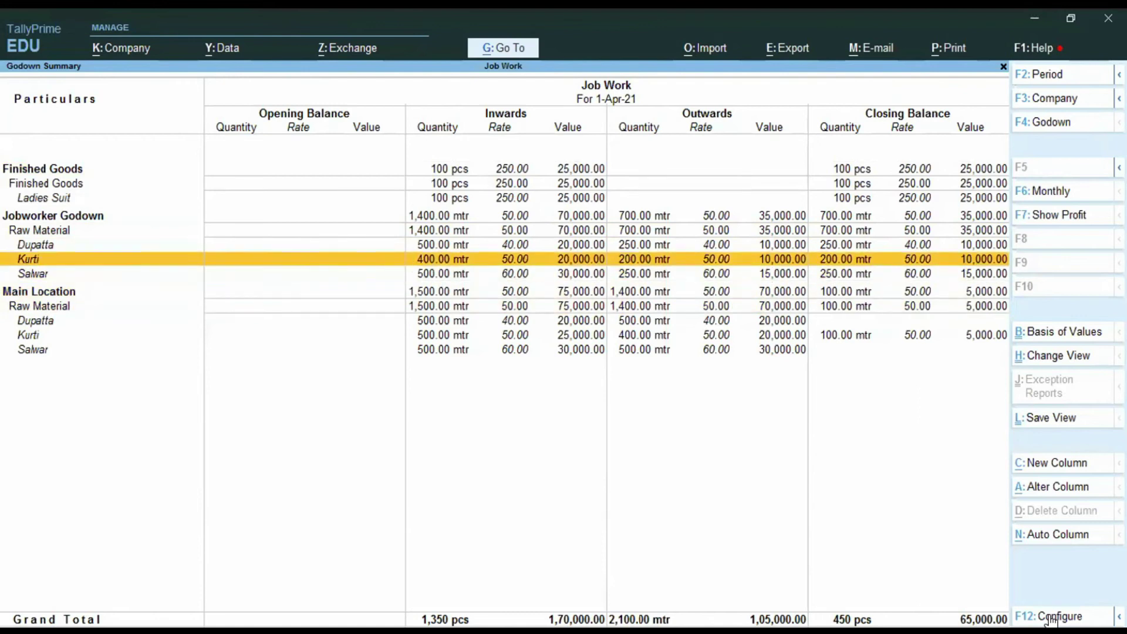
{"action": "key", "text": "Up"}
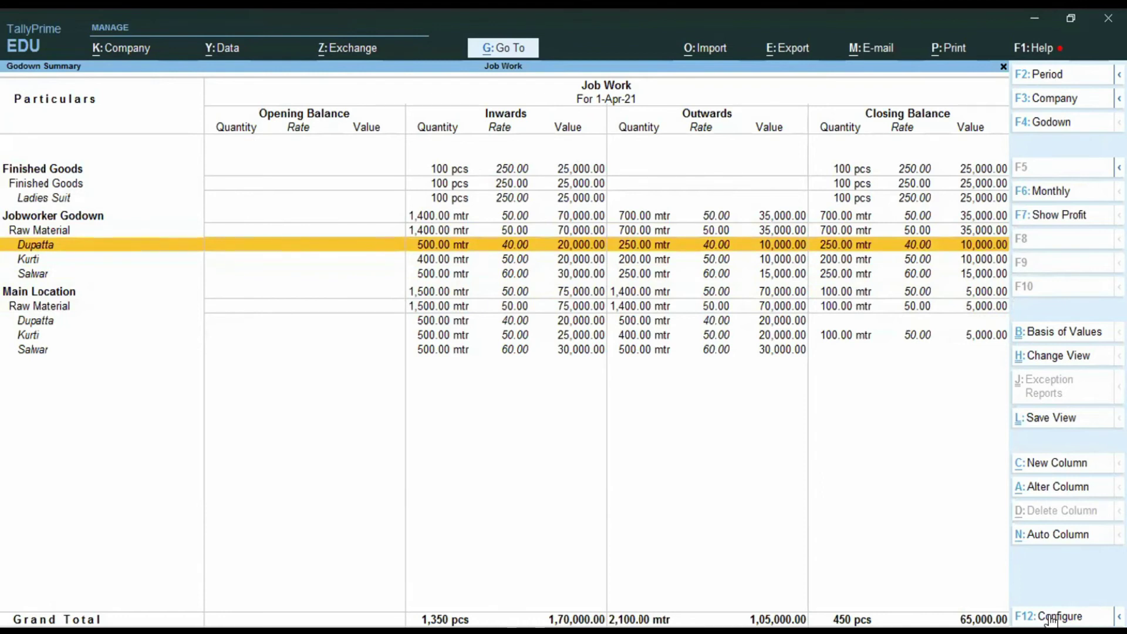
- Check the Finished Goods godown's Ladies Suit stock against the raw materials remaining in the Jobworker Godown
{"action": "key", "text": "Up"}
{"action": "key", "text": "Up"}
{"action": "key", "text": "Up"}
{"action": "key", "text": "Up"}
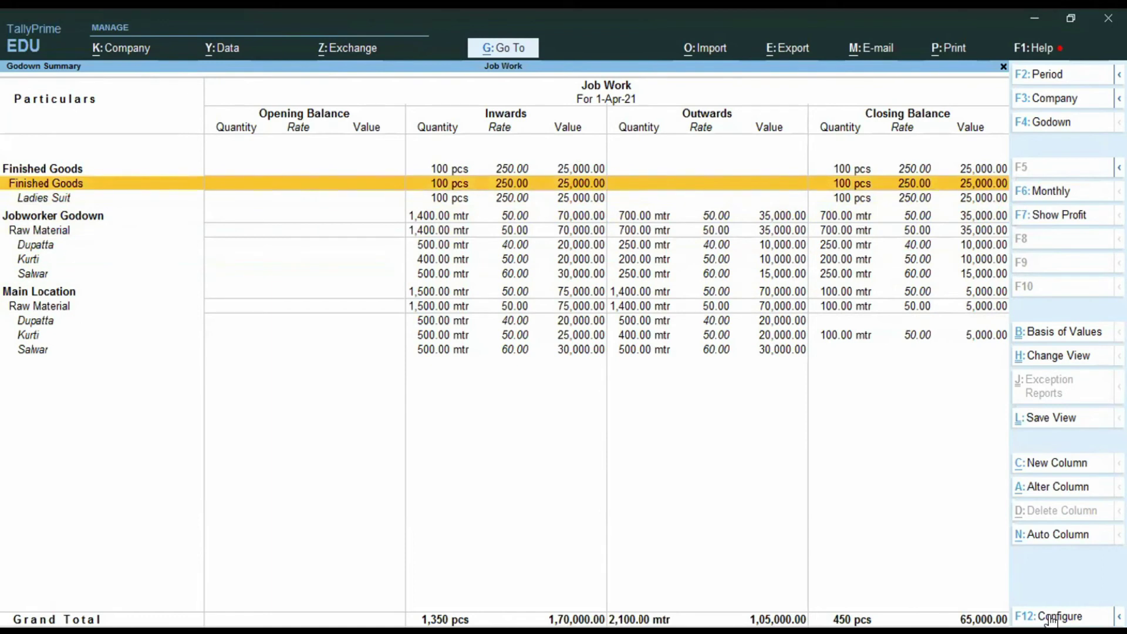
{"action": "key", "text": "Down"}
{"action": "key", "text": "Down"}
{"action": "key", "text": "Down"}
{"action": "key", "text": "Down"}
{"action": "key", "text": "Down"}
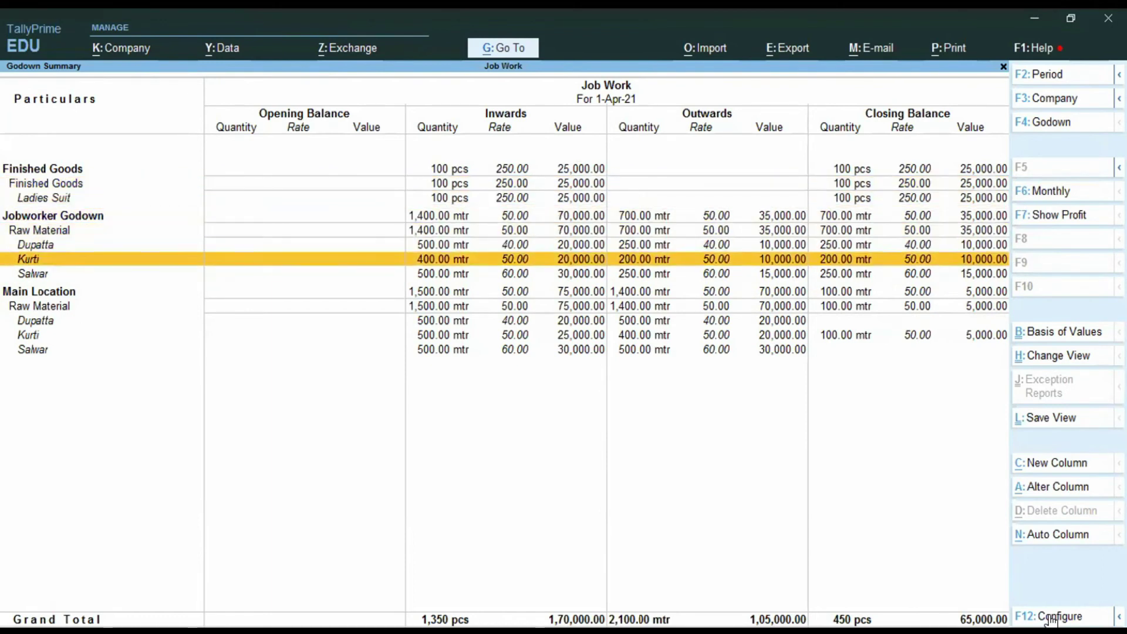
- Review the Ladies Suit row of the Finished Goods godown, and leave the Godown Summary for the main menu
{"action": "key", "text": "Up"}
{"action": "key", "text": "Up"}
{"action": "key", "text": "Up"}
{"action": "key", "text": "Up"}
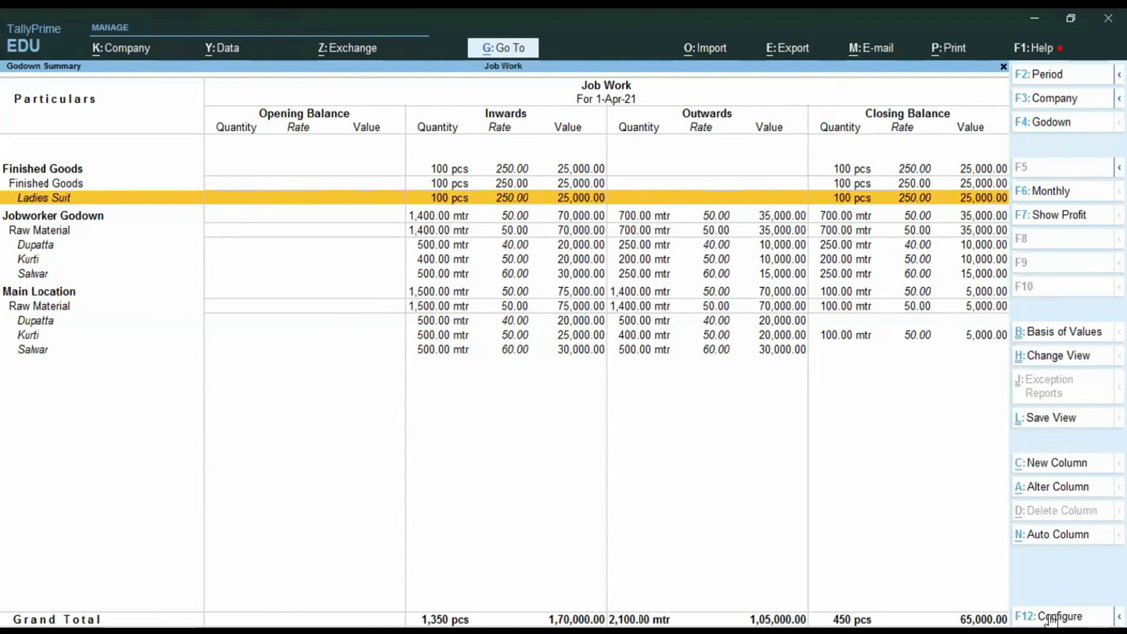
{"action": "key", "text": "F4"}
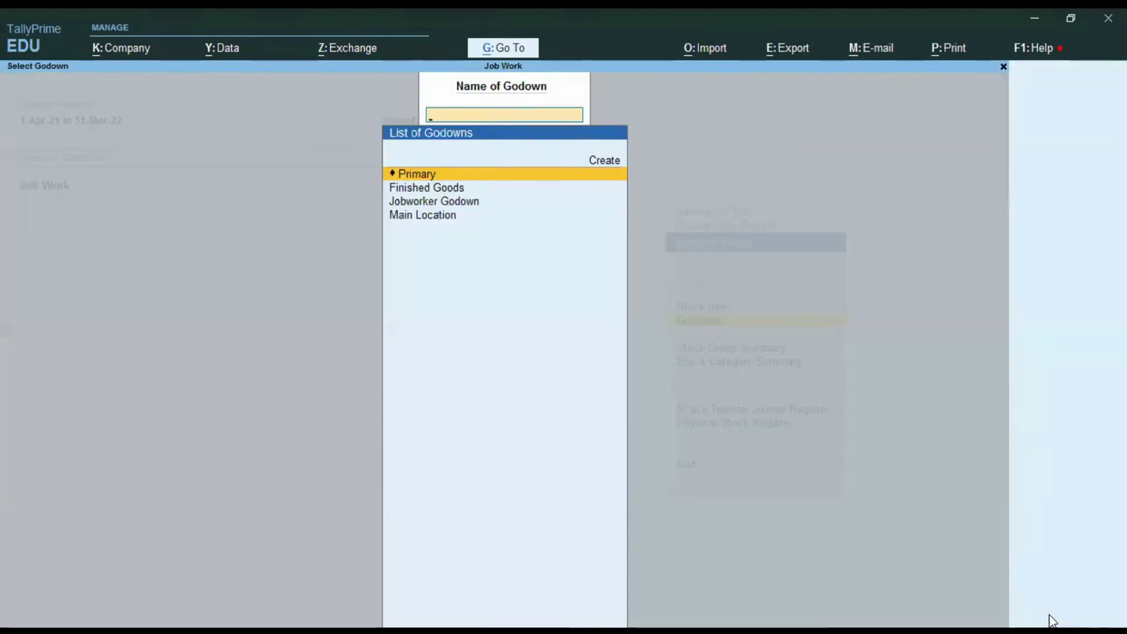
{"action": "key", "text": "Escape"}
{"action": "key", "text": "Escape"}
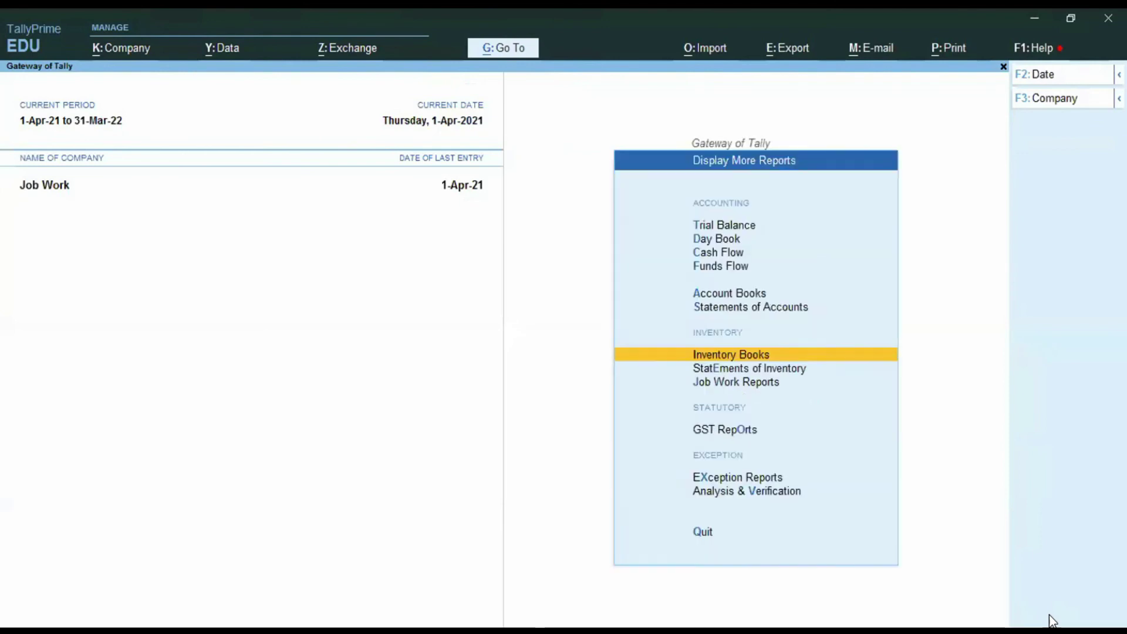
{"action": "key", "text": "Escape"}
- Start a second Material In voucher with Job Worker as the party account
{"action": "key", "text": "Up"}
{"action": "key", "text": "Up"}
{"action": "key", "text": "Up"}
{"action": "key", "text": "Up"}
{"action": "key", "text": "Up"}
{"action": "key", "text": "Up"}
{"action": "key", "text": "Up"}
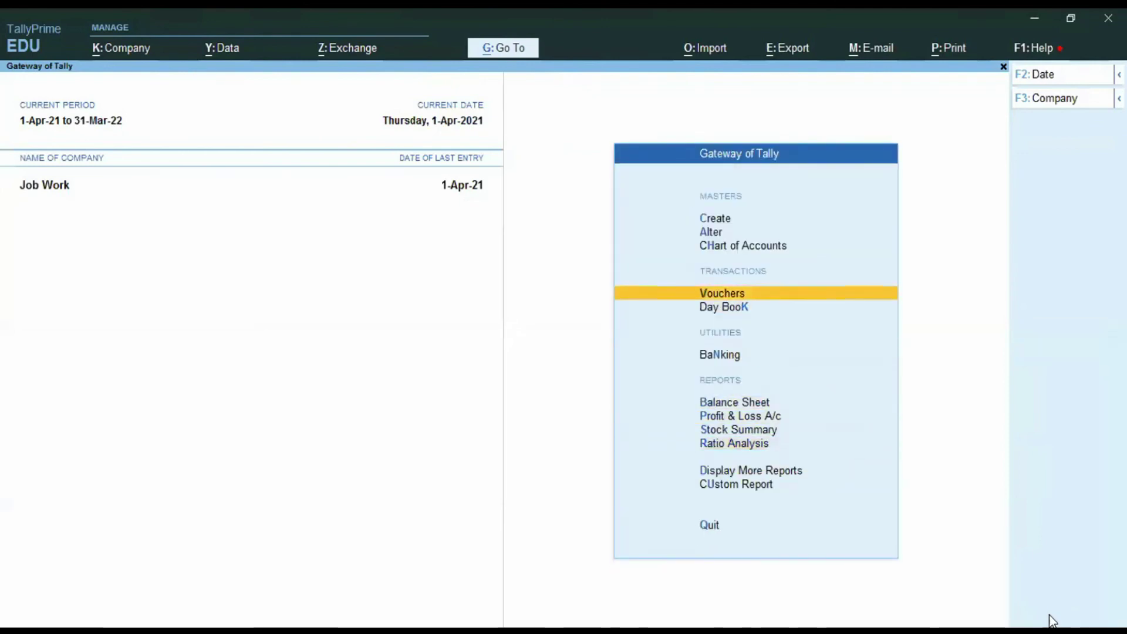
{"action": "key", "text": "Return"}
{"action": "key", "text": "Return"}
{"action": "key", "text": "Down"}
{"action": "key", "text": "Down"}
{"action": "key", "text": "Down"}
{"action": "key", "text": "Return"}
- Link the voucher to Material Receipt Order 1, leave the other party details blank and accept them
{"action": "key", "text": "Down"}
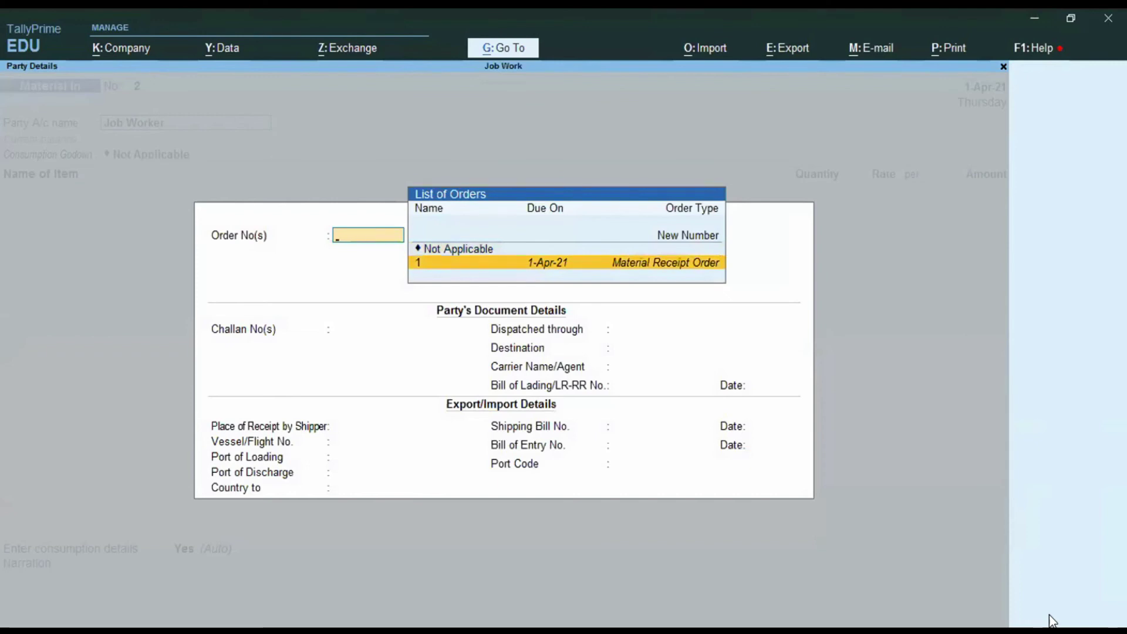
{"action": "key", "text": "Return"}
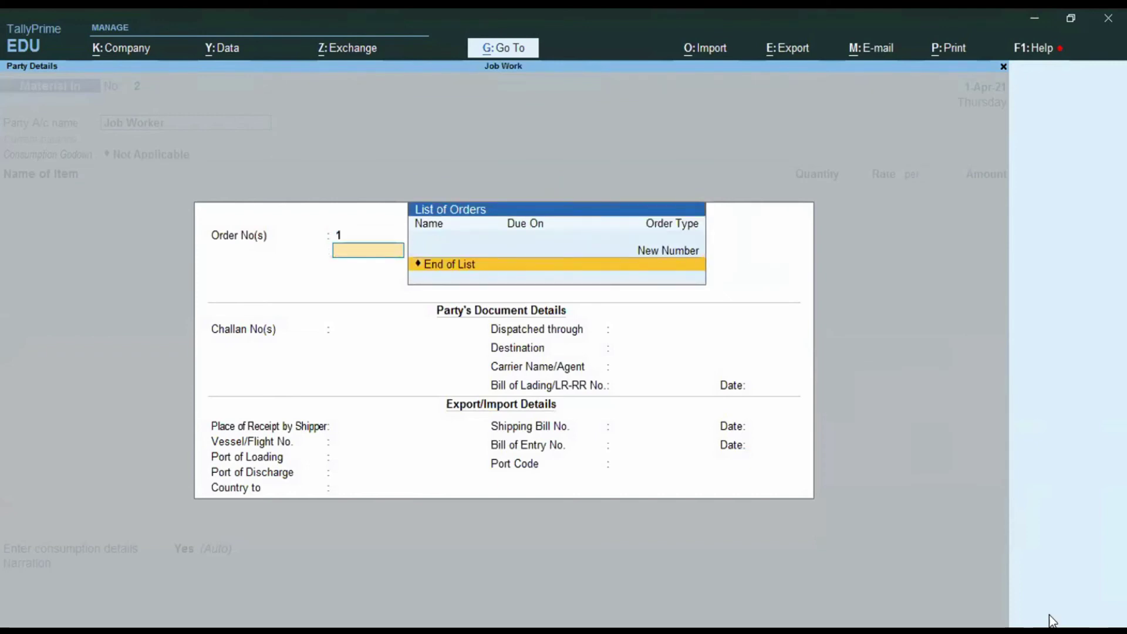
{"action": "key", "text": "Return"}
{"action": "key", "text": "Return"}
{"action": "key", "text": "Return"}
{"action": "key", "text": "Return"}
{"action": "key", "text": "Return"}
{"action": "key", "text": "Return"}
{"action": "key", "text": "Return"}
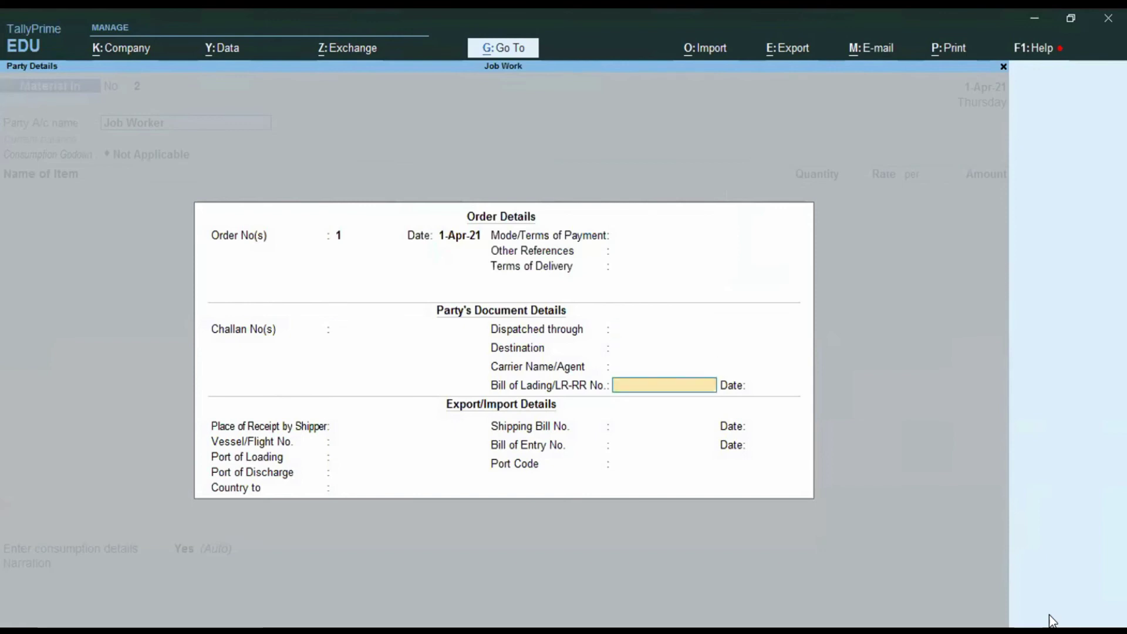
{"action": "key", "text": "ctrl+a"}
{"action": "key", "text": "ctrl+a"}
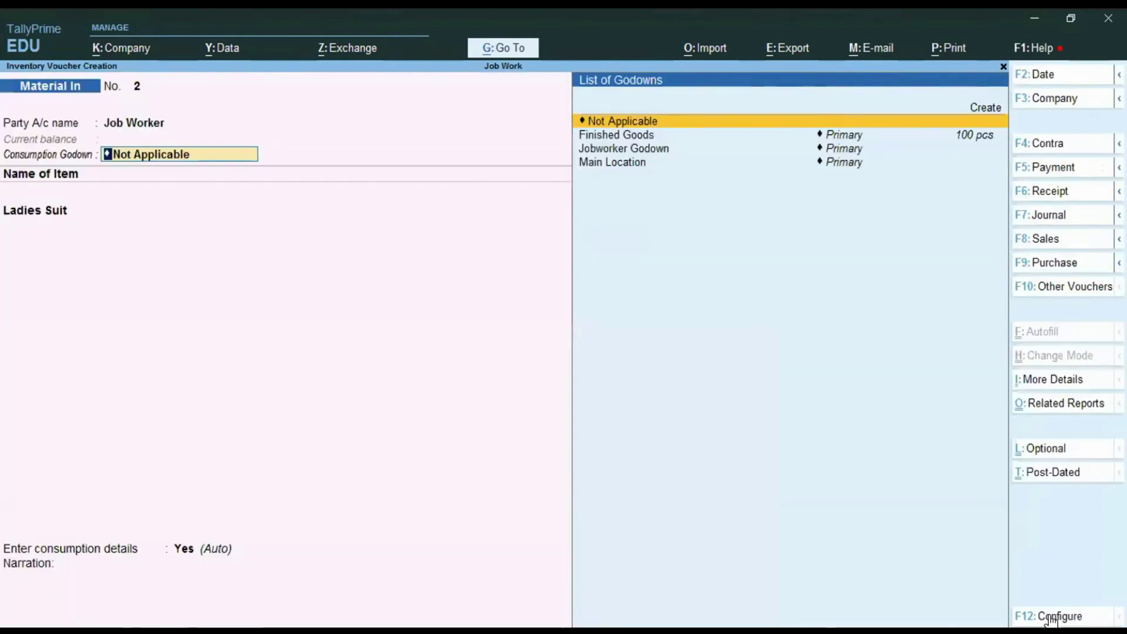
- Set the voucher's consumption godown to Jobworker Godown
{"action": "key", "text": "Return"}
{"action": "key", "text": "BackSpace"}
{"action": "key", "text": "Down"}
{"action": "key", "text": "Down"}
{"action": "key", "text": "Return"}
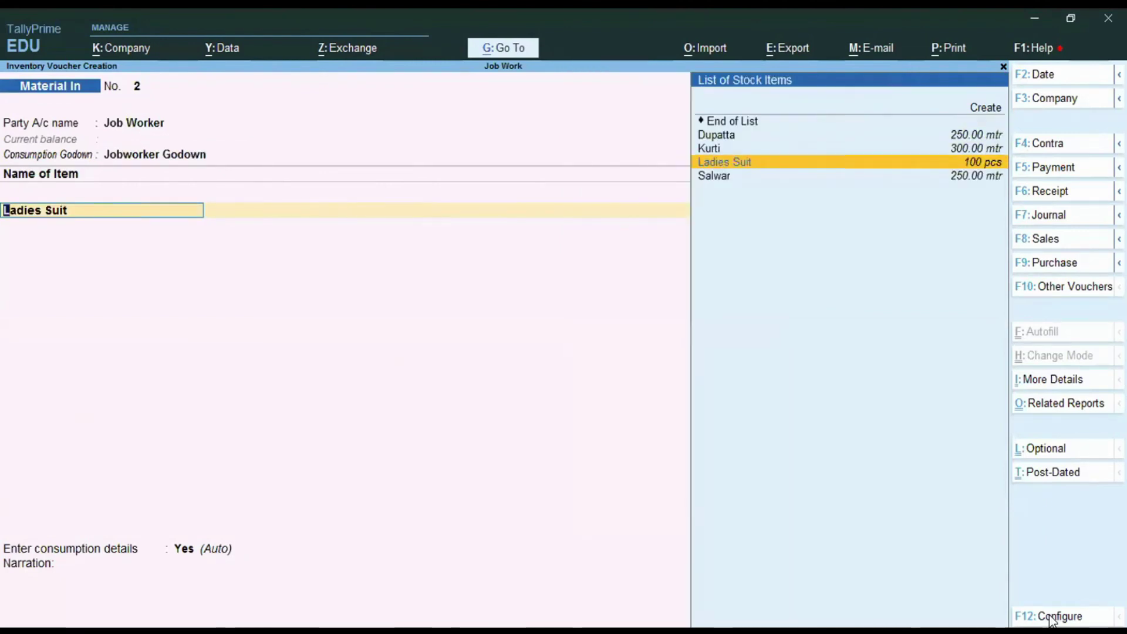
- Treat Ladies Suit as the primary item in its item allocations and assign it the BoM named Bom
{"action": "key", "text": "Return"}
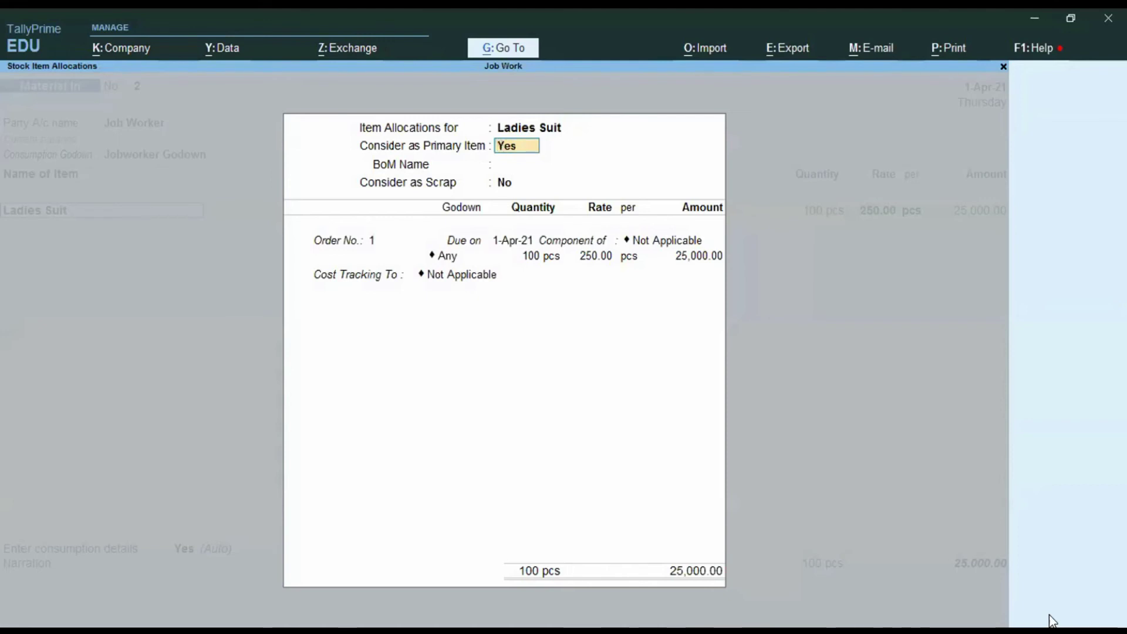
{"action": "key", "text": "Return"}
{"action": "key", "text": "Down"}
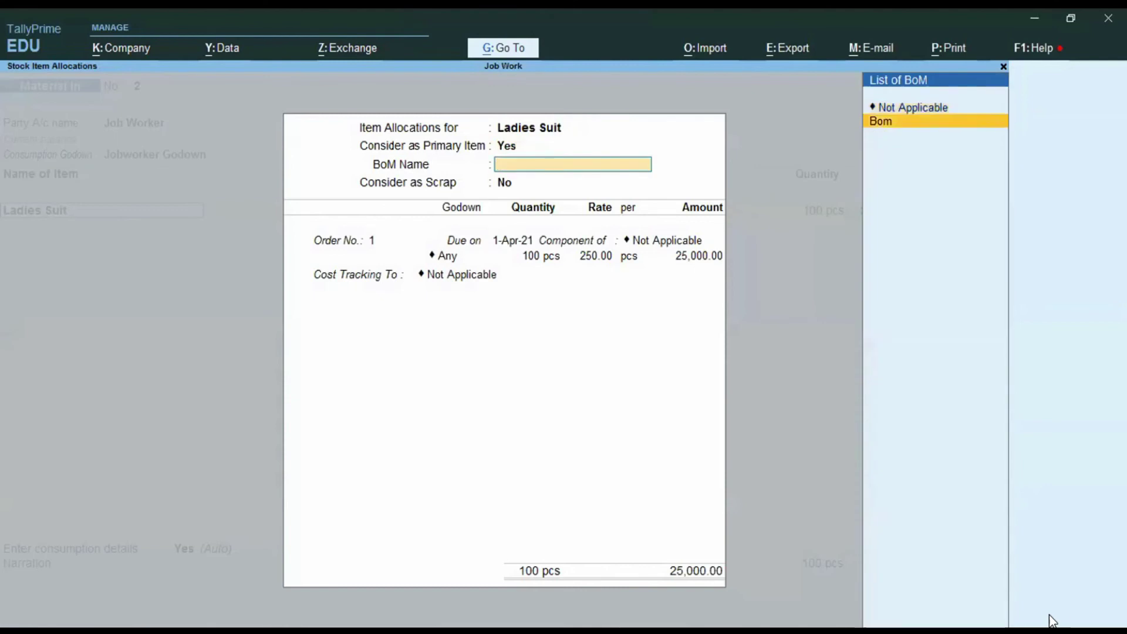
{"action": "key", "text": "Return"}
{"action": "key", "text": "Return"}
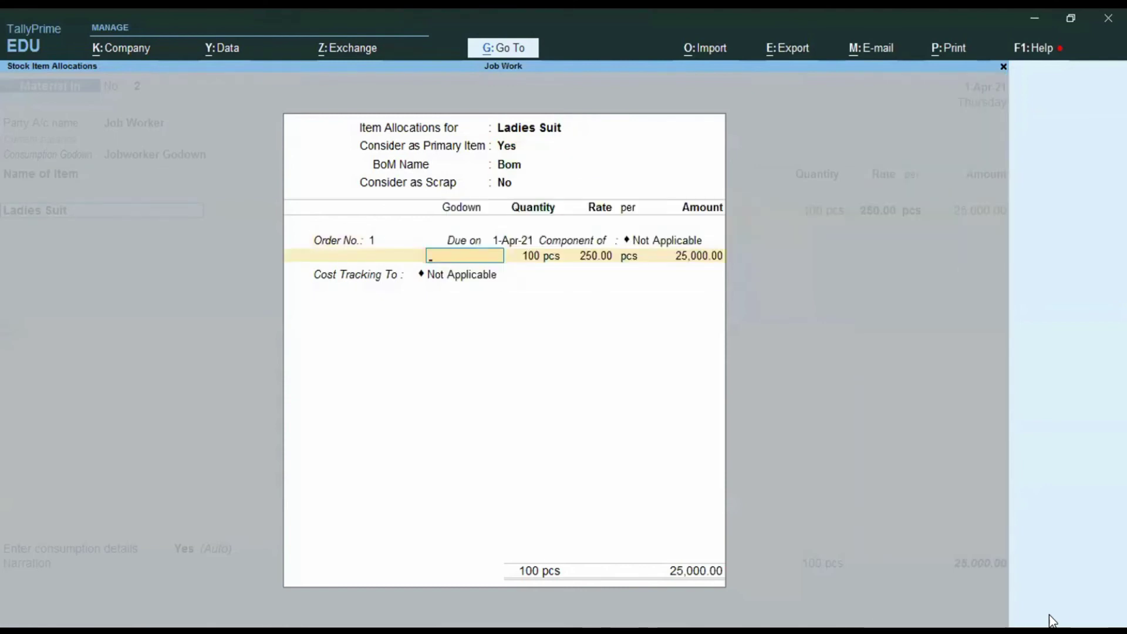
- Receive the 100 pcs of Ladies Suit at 250.00 each into the Finished Goods godown, and end the item list
{"action": "key", "text": "Down"}
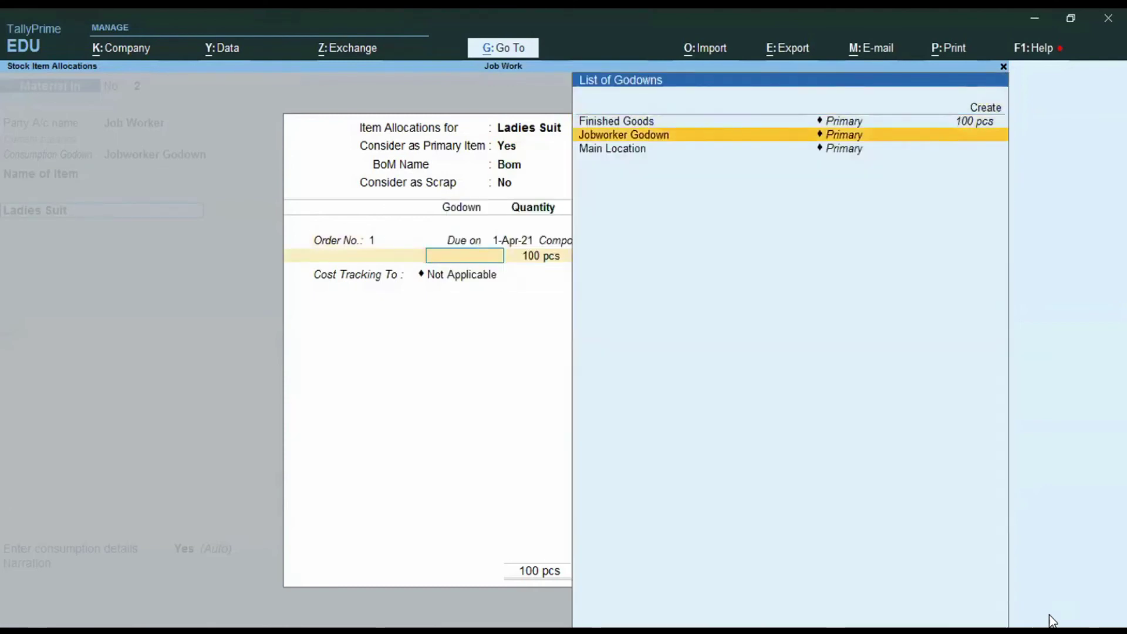
{"action": "key", "text": "Up"}
{"action": "key", "text": "Return"}
{"action": "key", "text": "Return"}
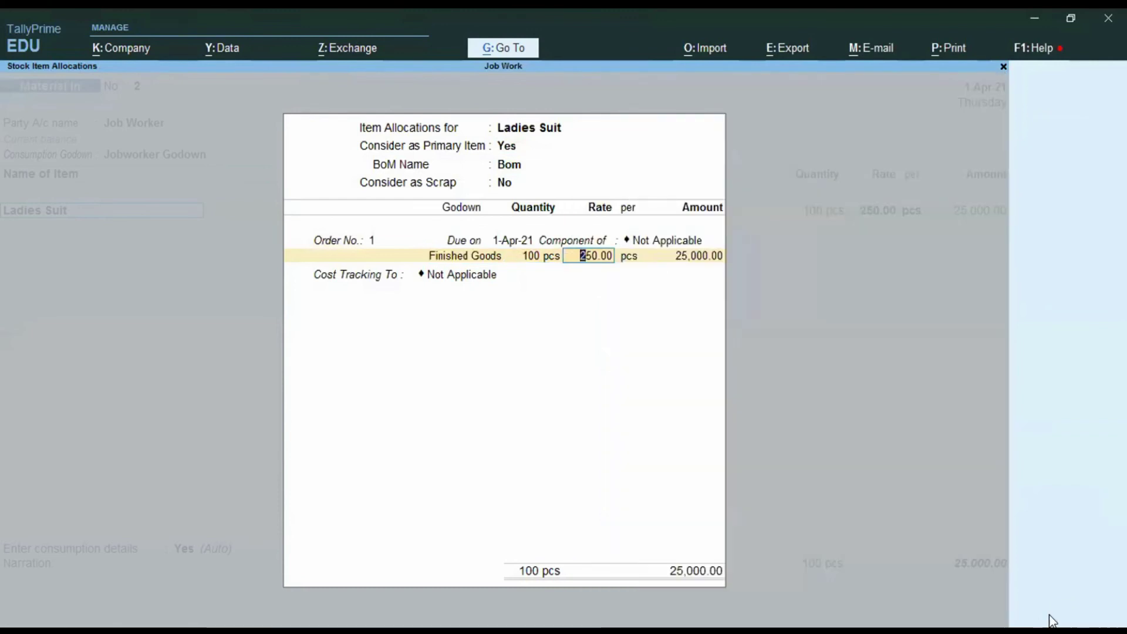
{"action": "key", "text": "Return"}
{"action": "key", "text": "Return"}
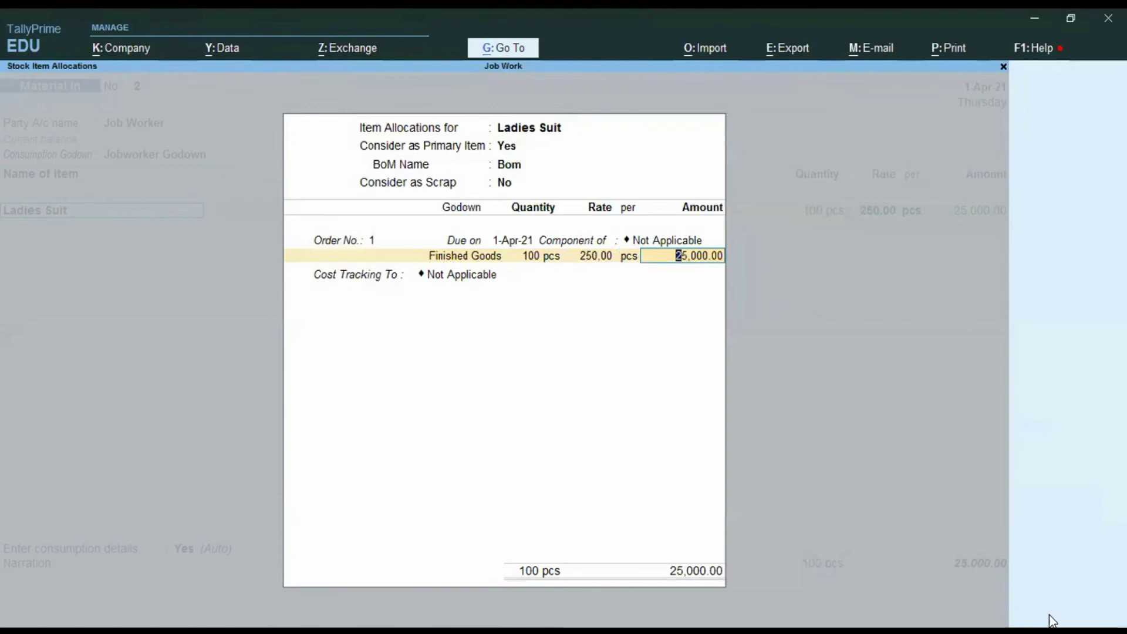
{"action": "key", "text": "Return"}
{"action": "key", "text": "Return"}
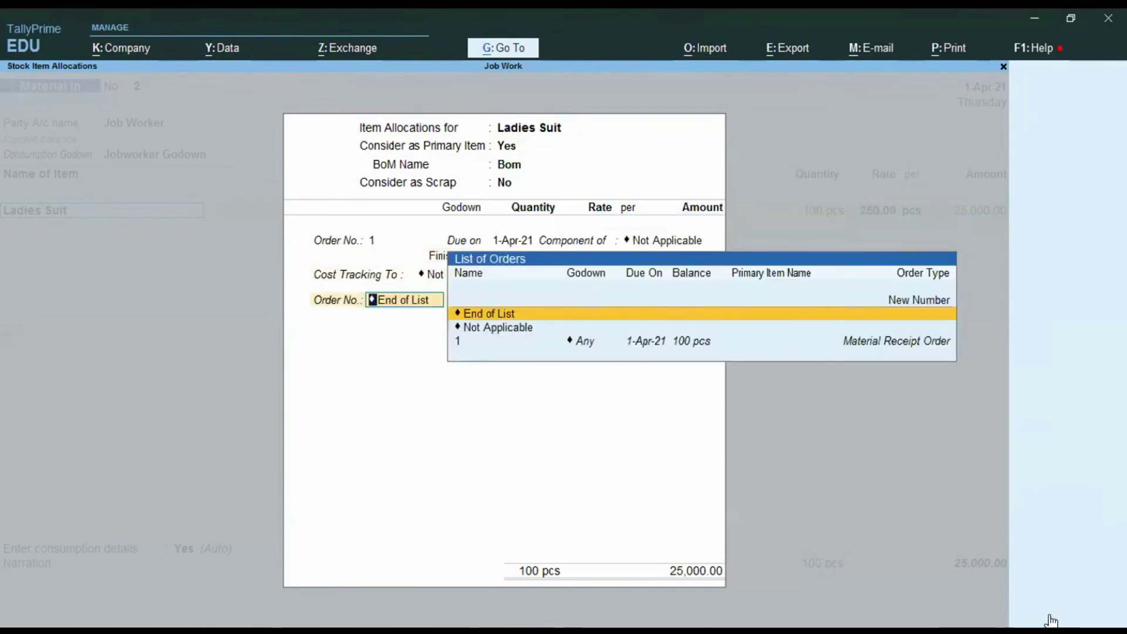
{"action": "key", "text": "Return"}
{"action": "key", "text": "Return"}
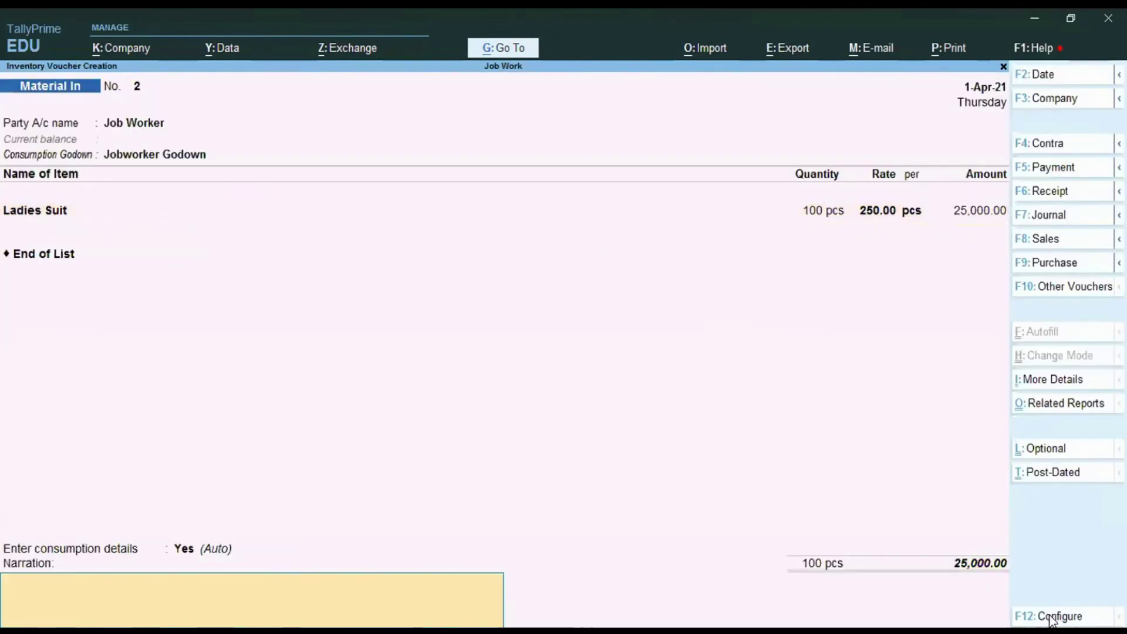
- Save the Material In voucher without a narration, and leave voucher entry for the main menu
{"action": "key", "text": "Return"}
{"action": "key", "text": "Return"}
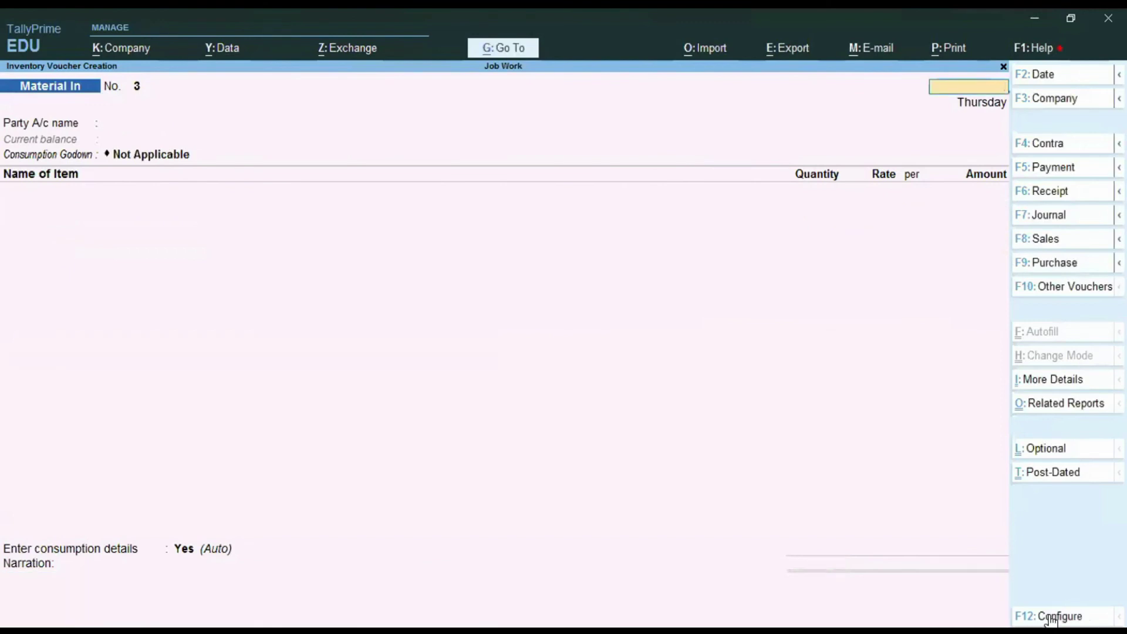
{"action": "key", "text": "Escape"}
{"action": "key", "text": "Return"}
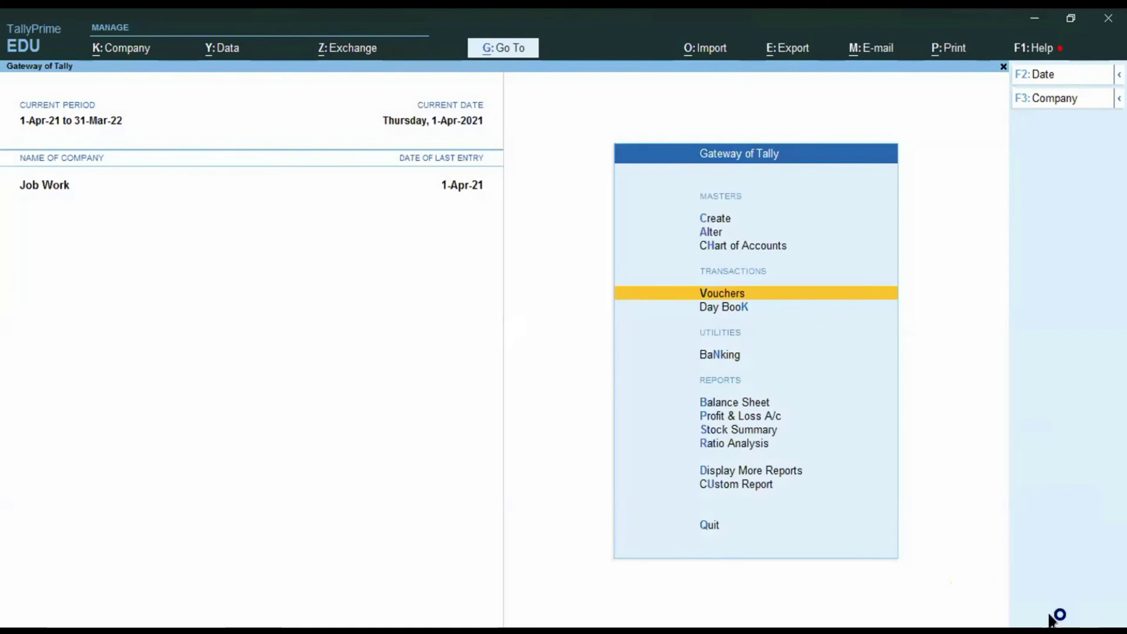
- Open the outstanding orders report among the Job Work Reports, and switch it to Job Work Out orders
{"action": "key", "text": "Down"}
{"action": "key", "text": "Down"}
{"action": "key", "text": "Down"}
{"action": "key", "text": "Down"}
{"action": "key", "text": "Down"}
{"action": "key", "text": "Down"}
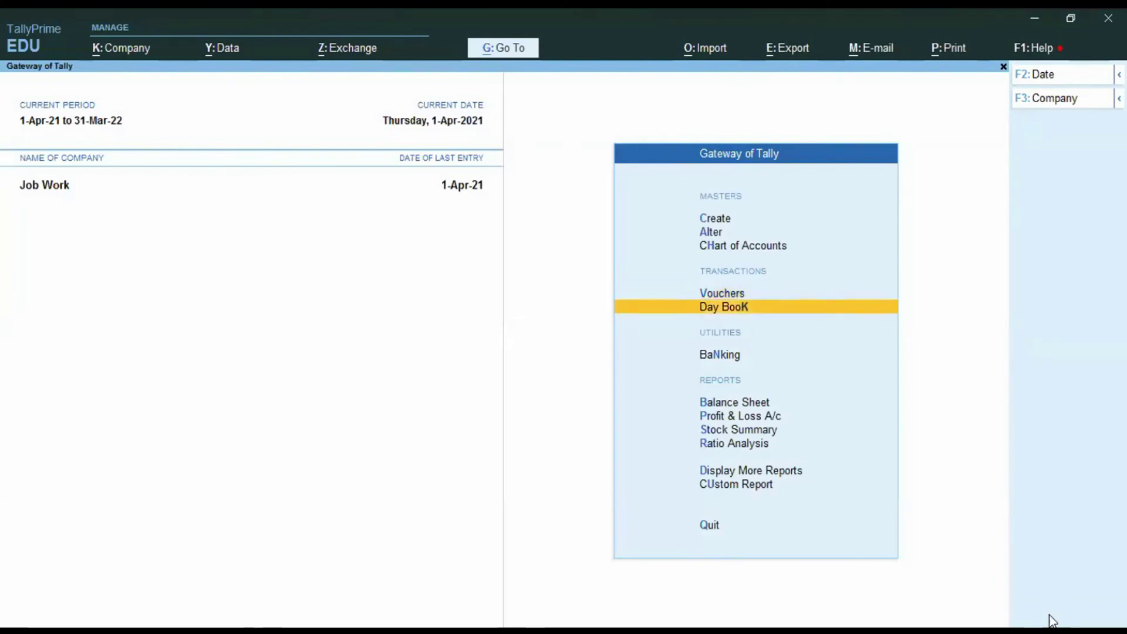
{"action": "key", "text": "Down"}
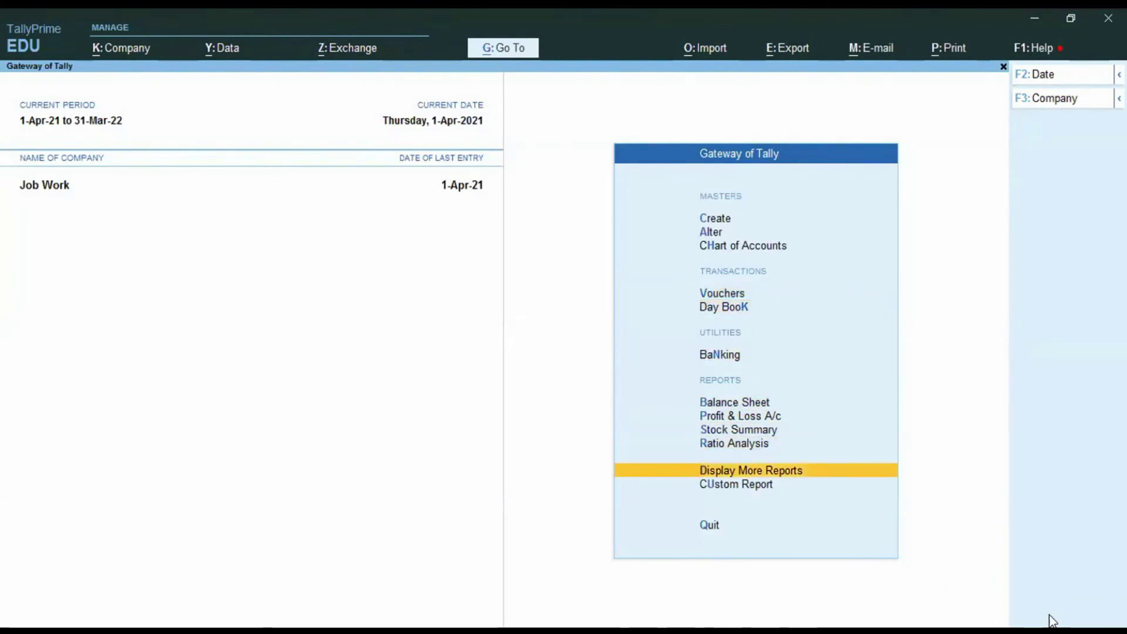
{"action": "key", "text": "Return"}
{"action": "key", "text": "Down"}
{"action": "key", "text": "Down"}
{"action": "key", "text": "Down"}
{"action": "key", "text": "Down"}
{"action": "key", "text": "Down"}
{"action": "key", "text": "Down"}
{"action": "key", "text": "Down"}
{"action": "key", "text": "Down"}
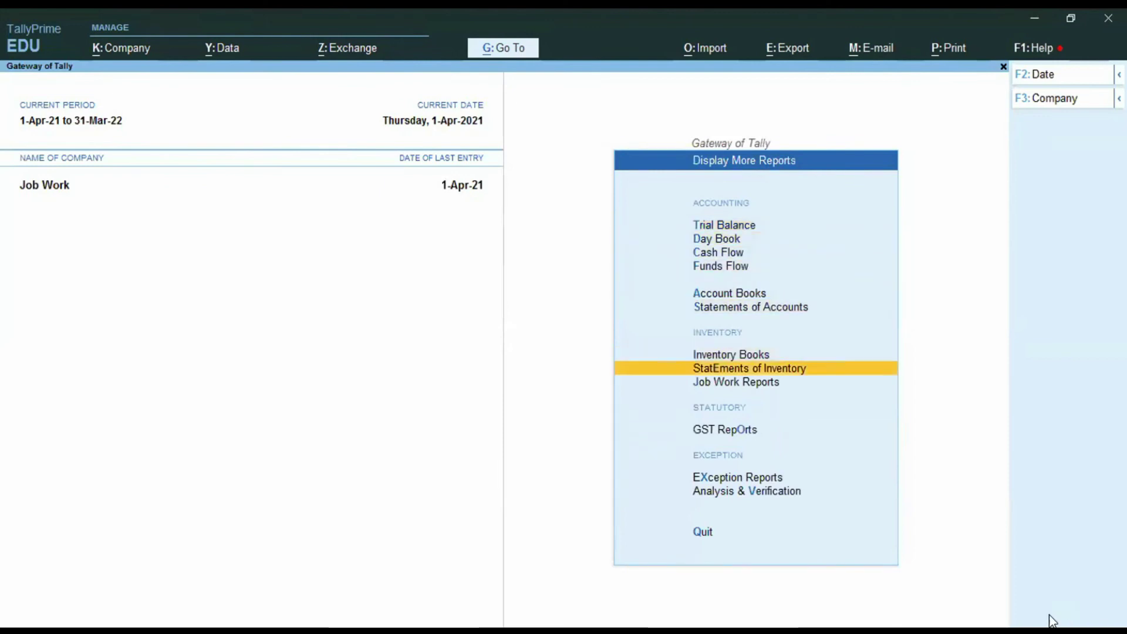
{"action": "key", "text": "Return"}
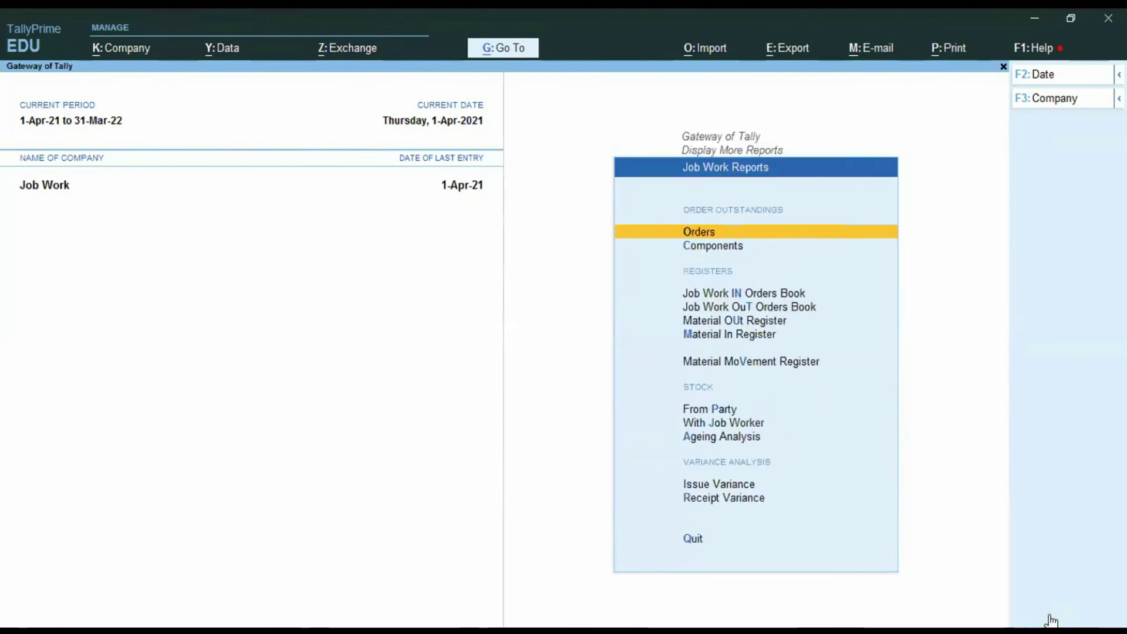
{"action": "key", "text": "Return"}
{"action": "left_click", "coordinate": [1068, 248]}
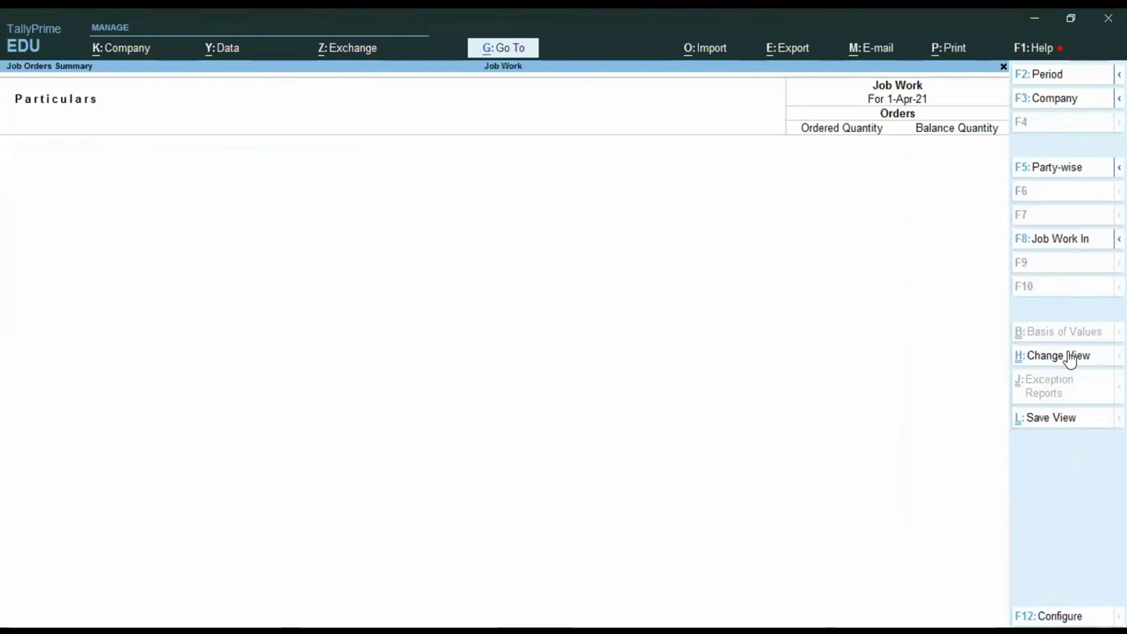
- Configure the Job Orders Summary to show cleared job orders, review the Ladies Suit order and exit the Job Work Reports
{"action": "left_click", "coordinate": [1053, 616]}
{"action": "key", "text": "Return"}
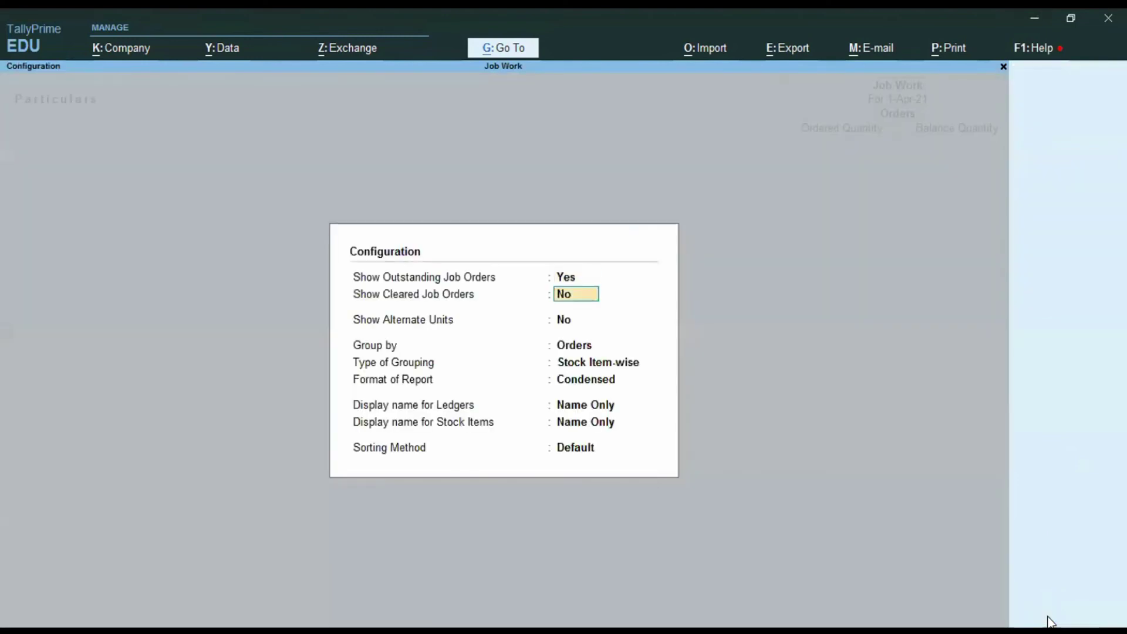
{"action": "type", "text": "y"}
{"action": "key", "text": "Return"}
{"action": "key", "text": "Return"}
{"action": "key", "text": "Return"}
{"action": "key", "text": "Return"}
{"action": "key", "text": "Return"}
{"action": "key", "text": "Return"}
{"action": "key", "text": "Return"}
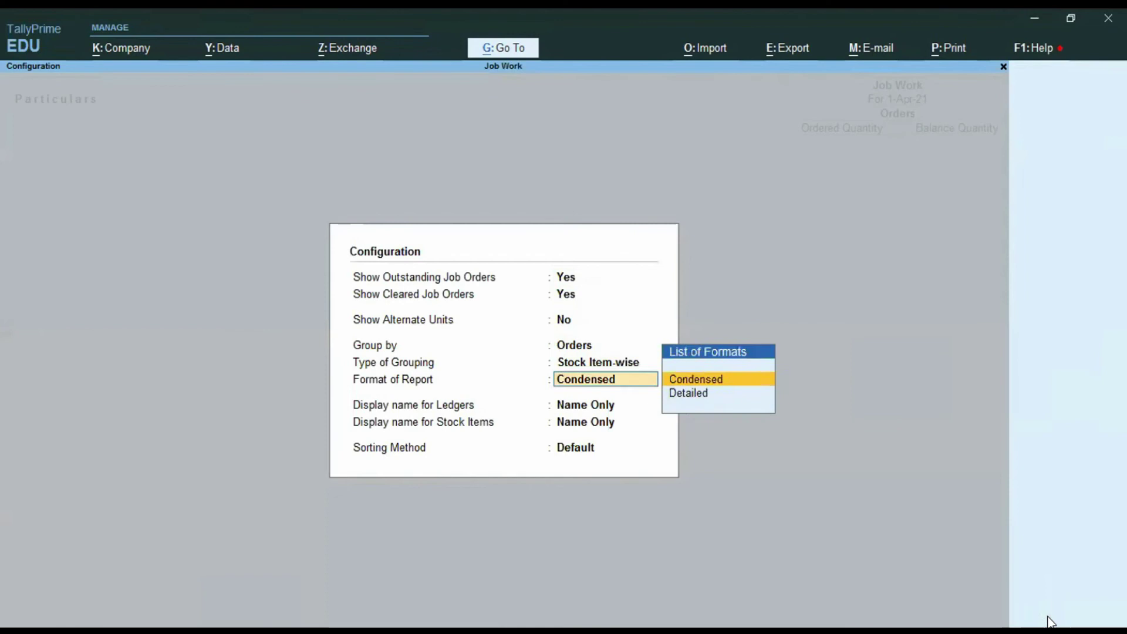
{"action": "key", "text": "Return"}
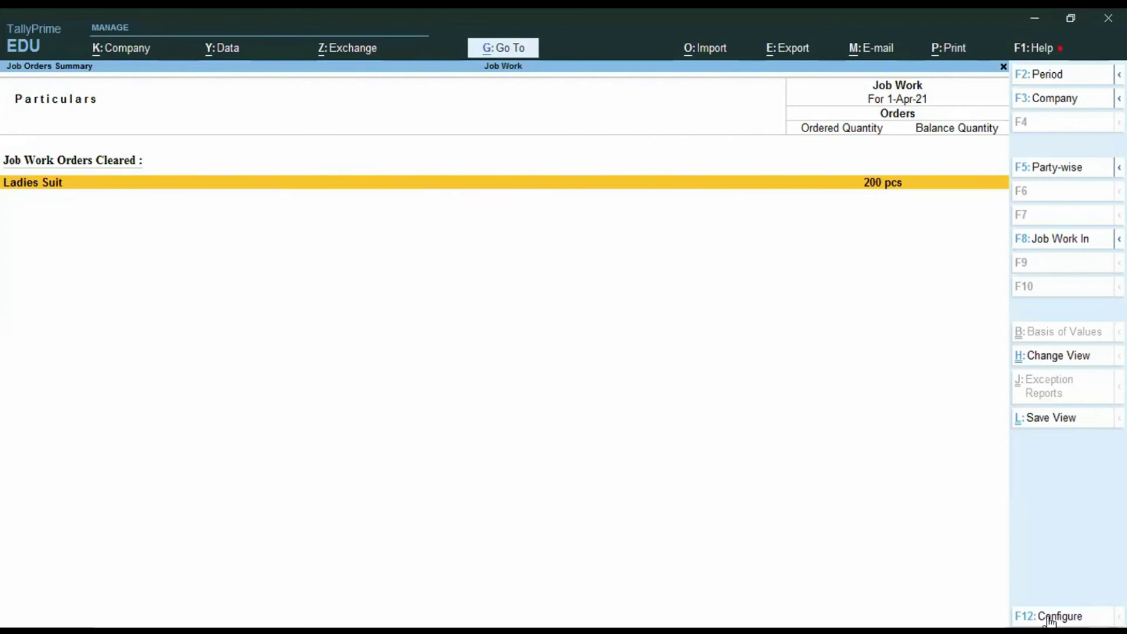
{"action": "key", "text": "Escape"}
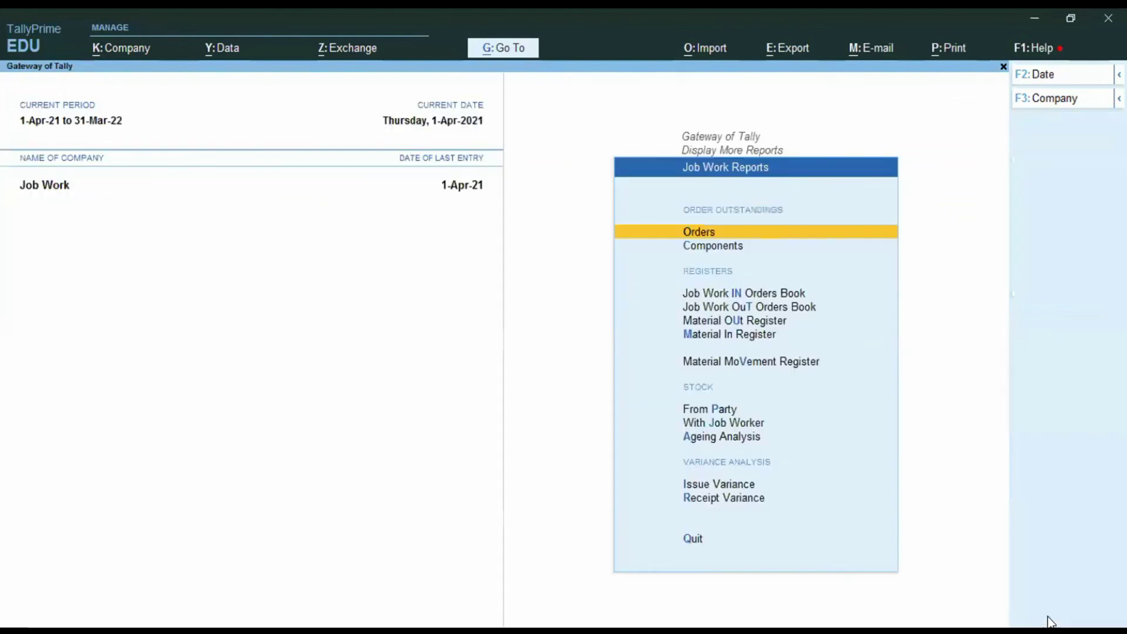
{"action": "key", "text": "Escape"}
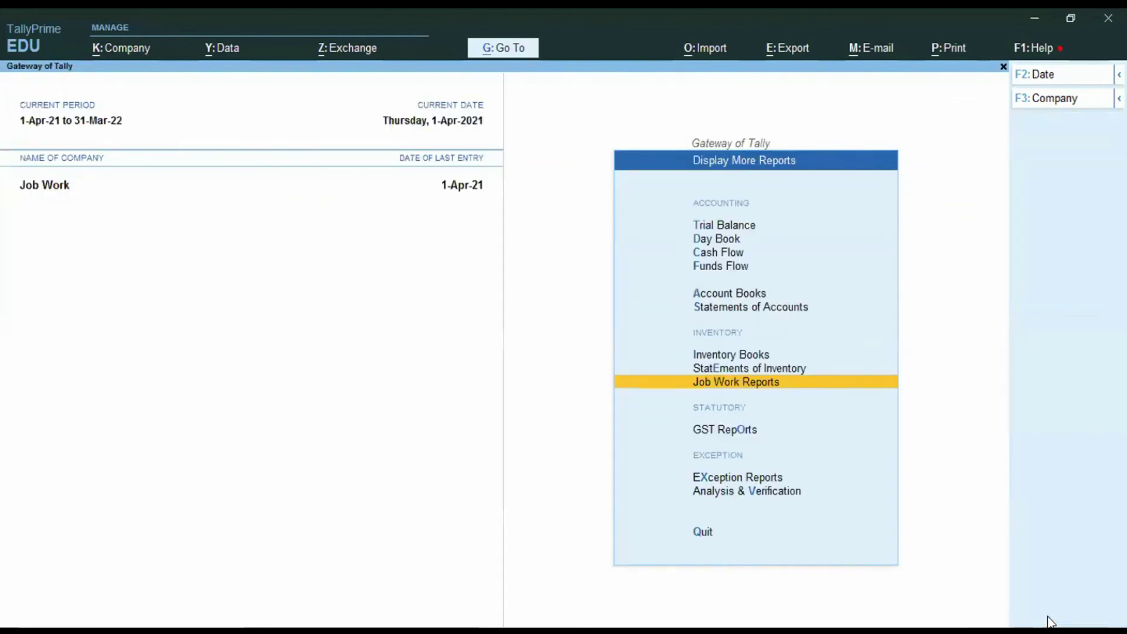